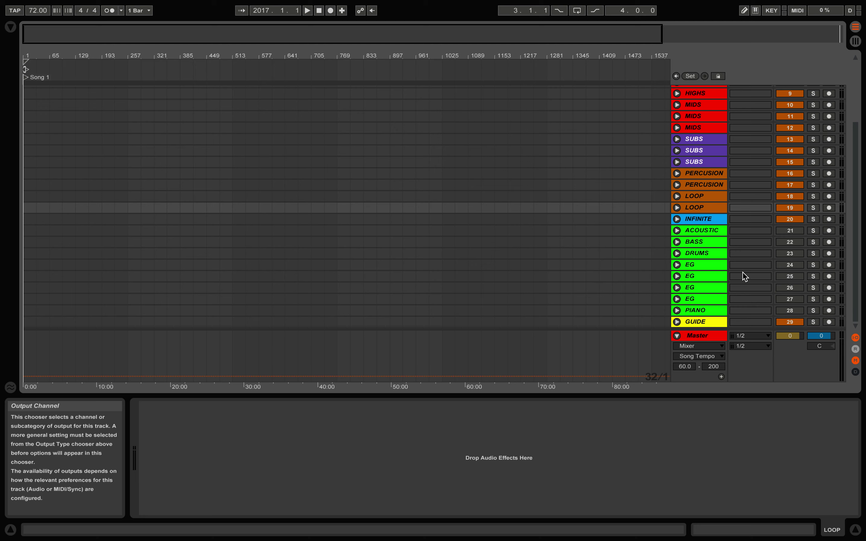
{"action": "left_click", "coordinate": [790, 244]}
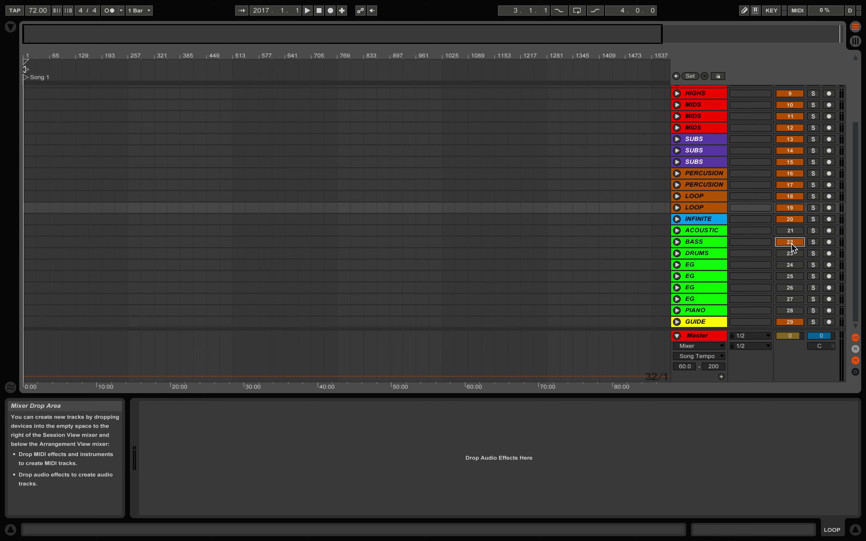
{"action": "left_click", "coordinate": [790, 243]}
{"action": "left_click", "coordinate": [857, 43]}
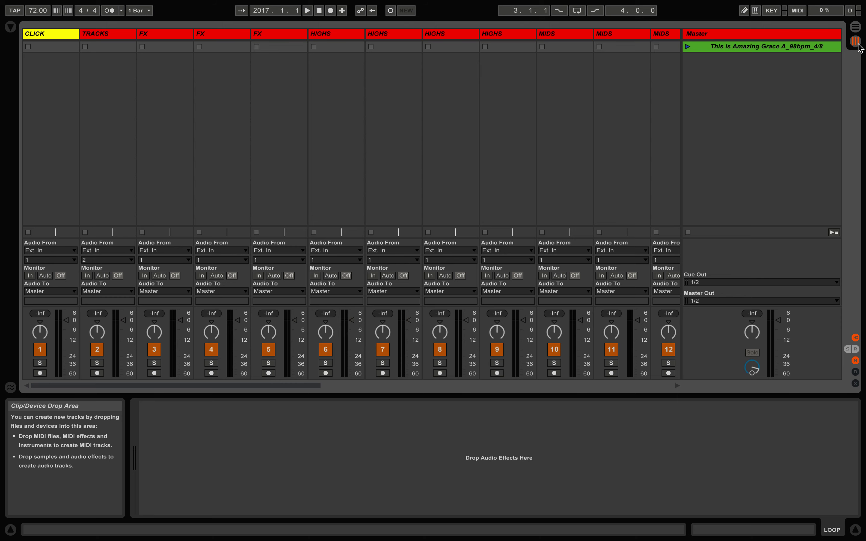
{"action": "left_click", "coordinate": [854, 29]}
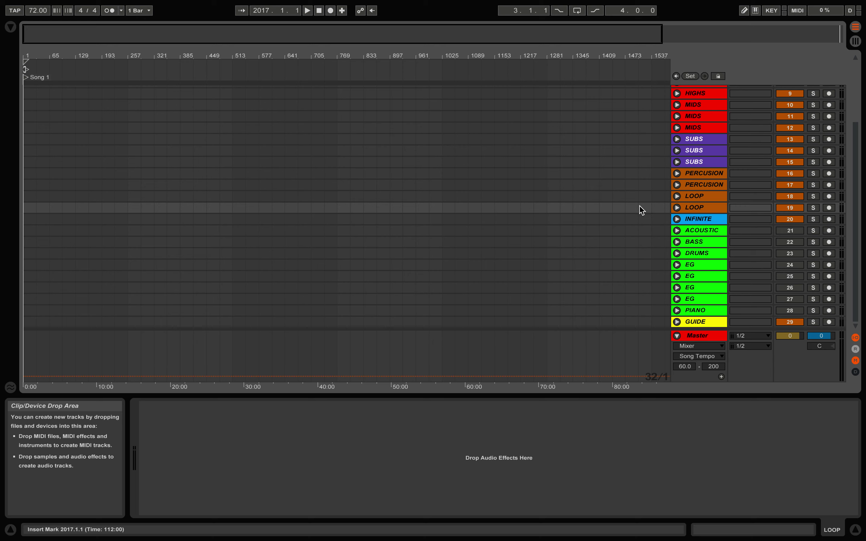
{"action": "scroll", "coordinate": [641, 210], "scroll_direction": "up", "scroll_amount": 5}
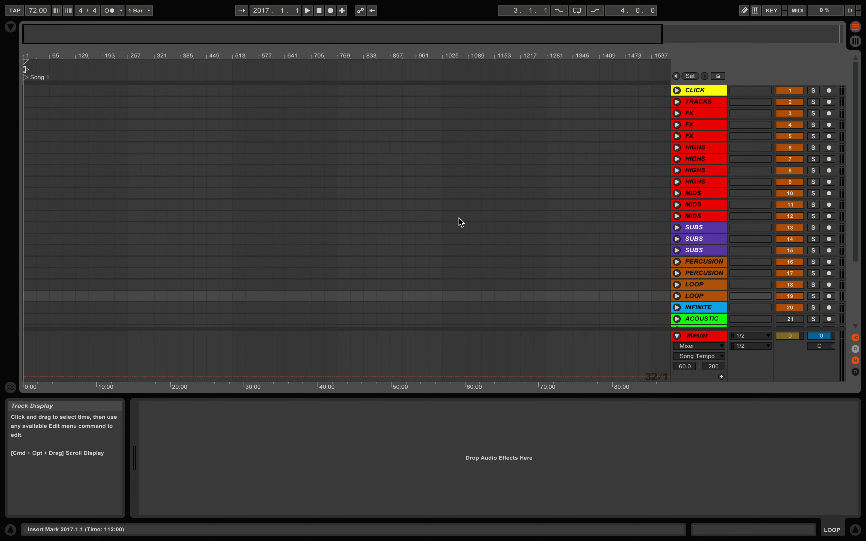
Remove the empty Desktop 2 space and switch to the Planning Center service plan in Safari.
{"action": "key", "text": "ctrl+Left"}
{"action": "key", "text": "ctrl+Left"}
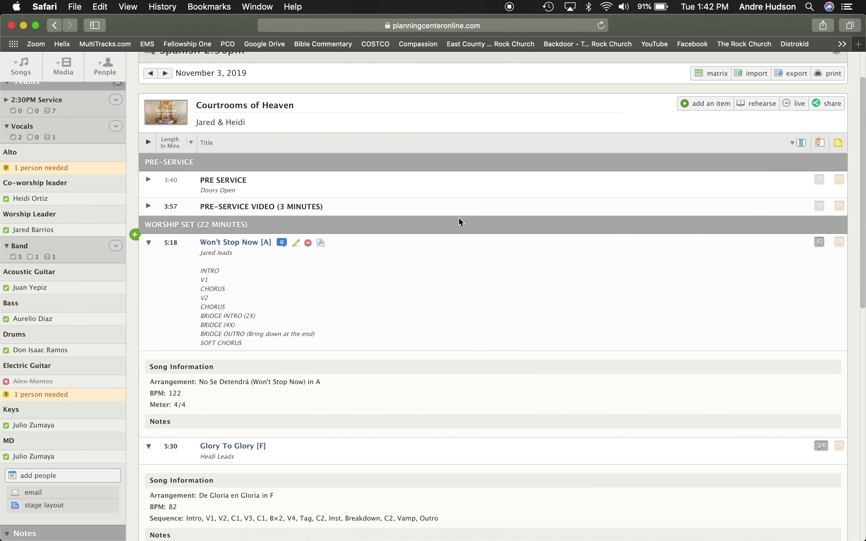
{"action": "key", "text": "ctrl+Right"}
{"action": "key", "text": "ctrl+Up"}
{"action": "mouse_move", "coordinate": [441, 4]}
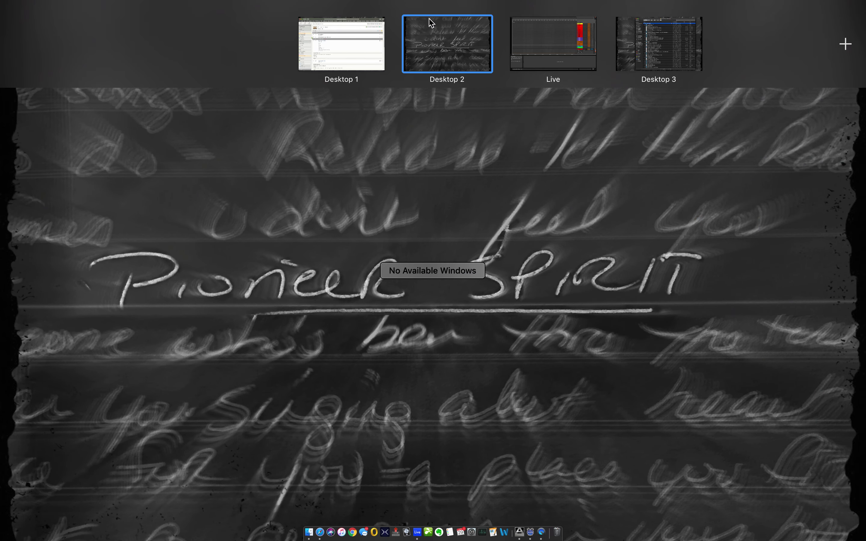
{"action": "left_click", "coordinate": [404, 16]}
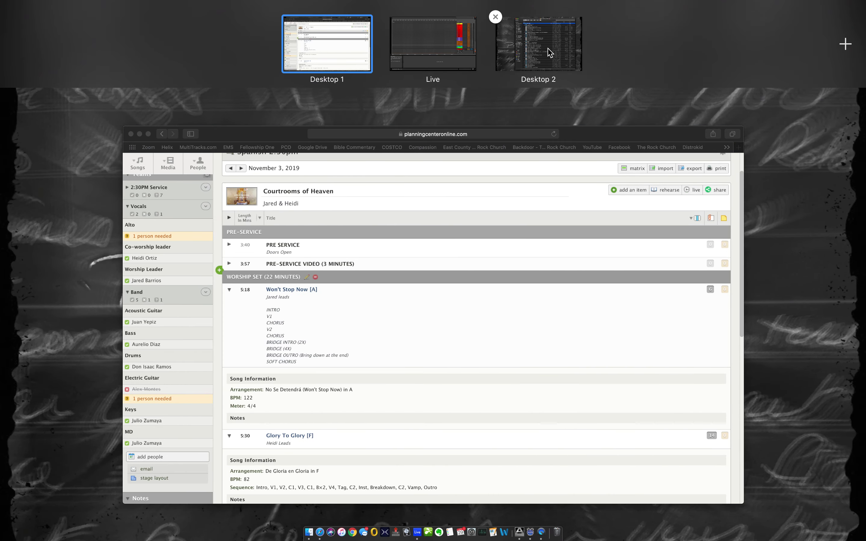
{"action": "left_click", "coordinate": [349, 52]}
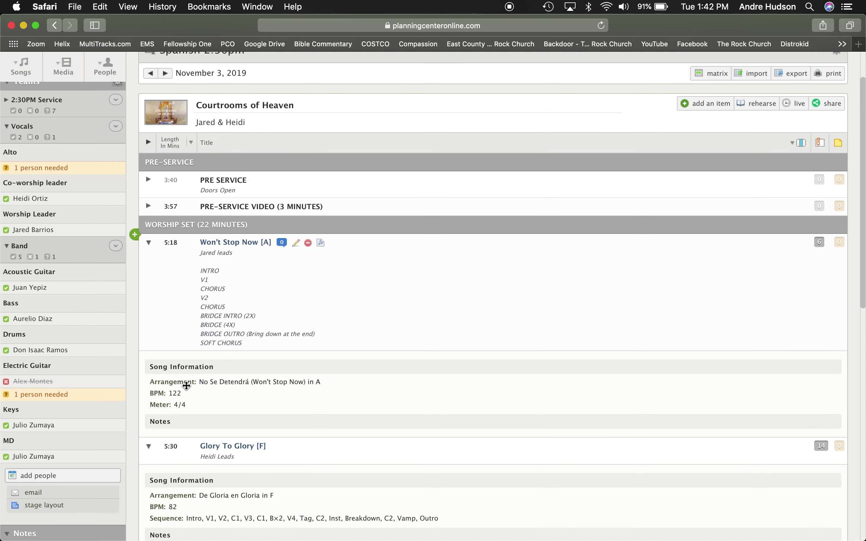
Return to Live and rename the locator at the start of the arrangement as Song 1 WONT STOP.
{"action": "key", "text": "ctrl+Right"}
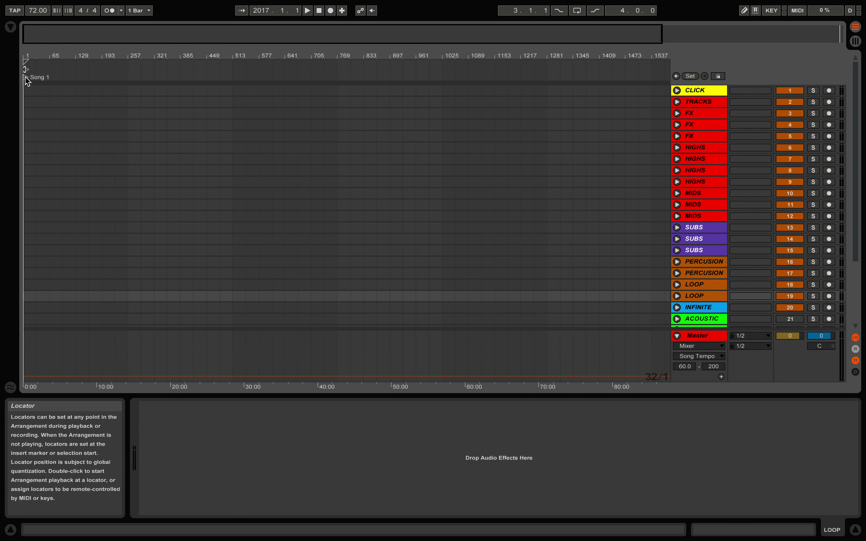
{"action": "right_click", "coordinate": [27, 78]}
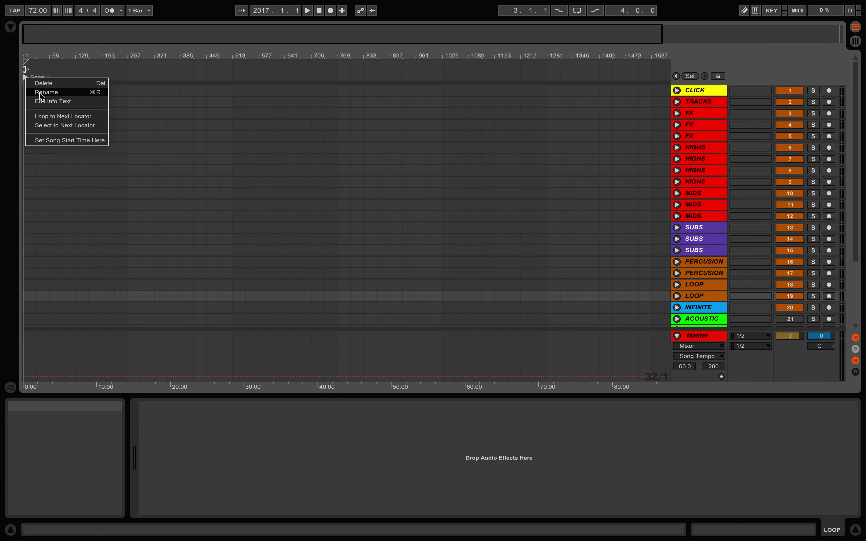
{"action": "left_click", "coordinate": [151, 130]}
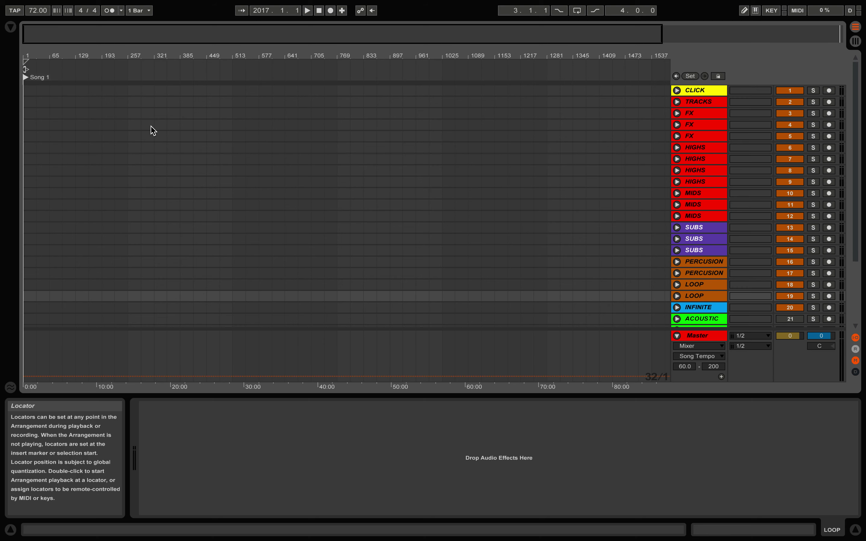
{"action": "right_click", "coordinate": [27, 80]}
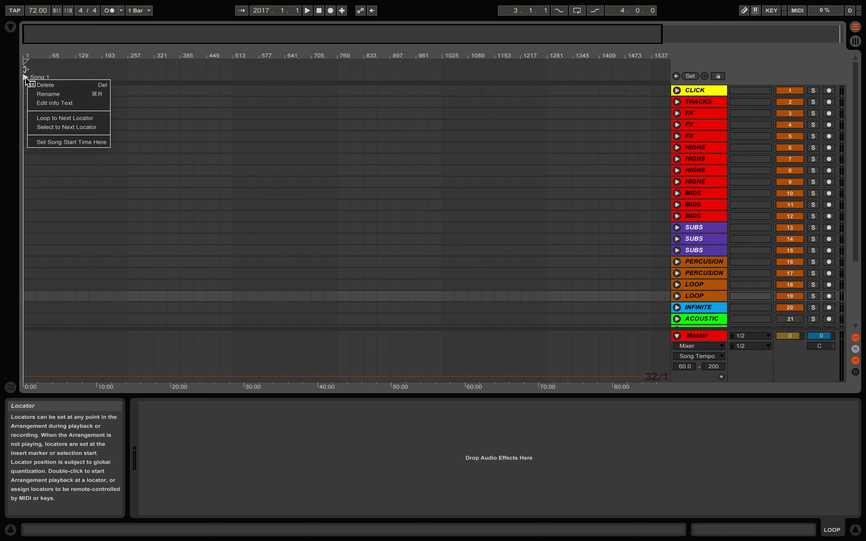
{"action": "left_click", "coordinate": [44, 94]}
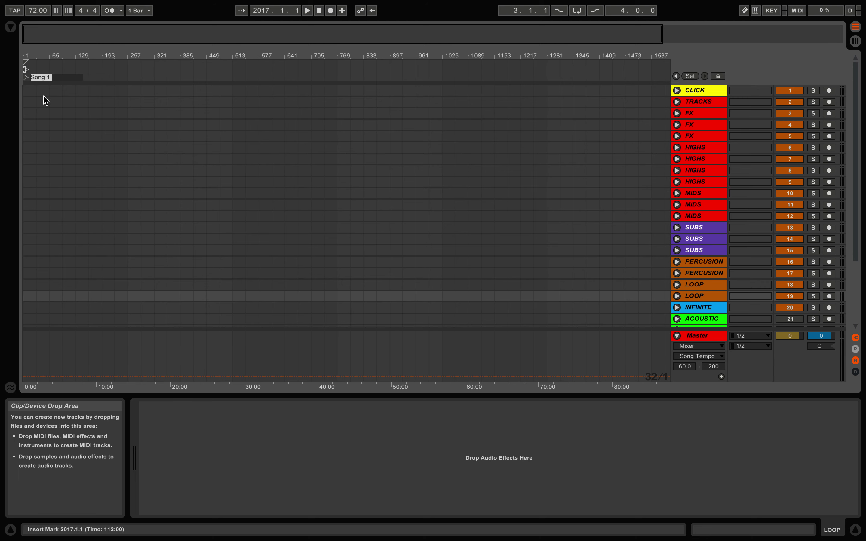
{"action": "key", "text": "Right"}
{"action": "type", "text": "W"}
{"action": "type", "text": "ONT STO"}
{"action": "type", "text": "P"}
{"action": "key", "text": "Return"}
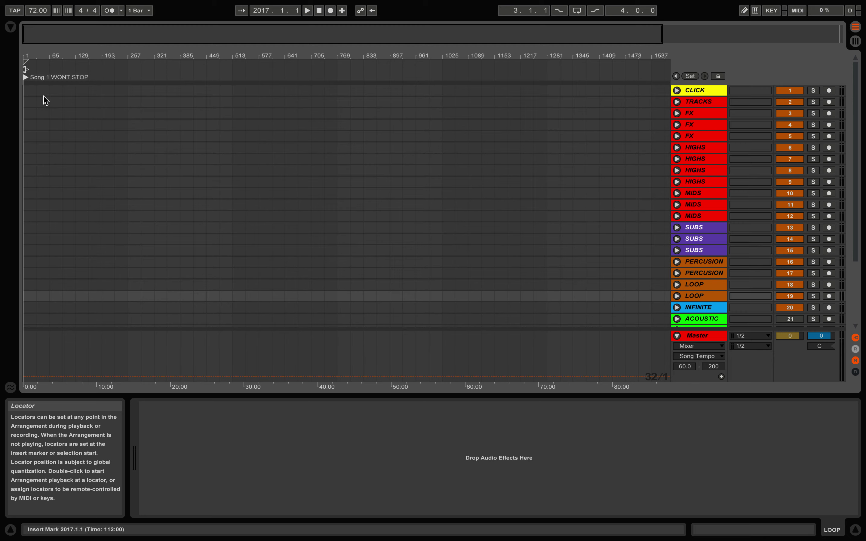
Consult the song's BPM in the service plan, set Live's tempo to 122, and add a Song Tempo breakpoint at the arrangement's start.
{"action": "key", "text": "ctrl+Left"}
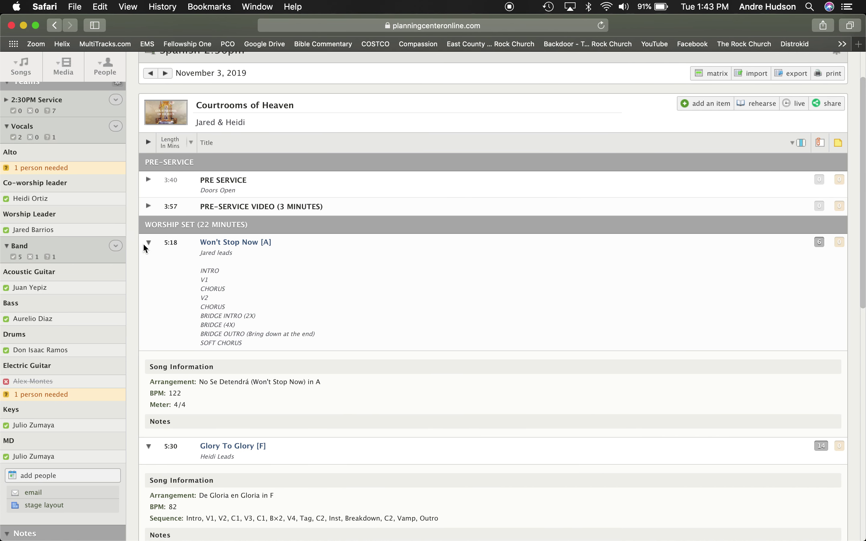
{"action": "key", "text": "ctrl+Right"}
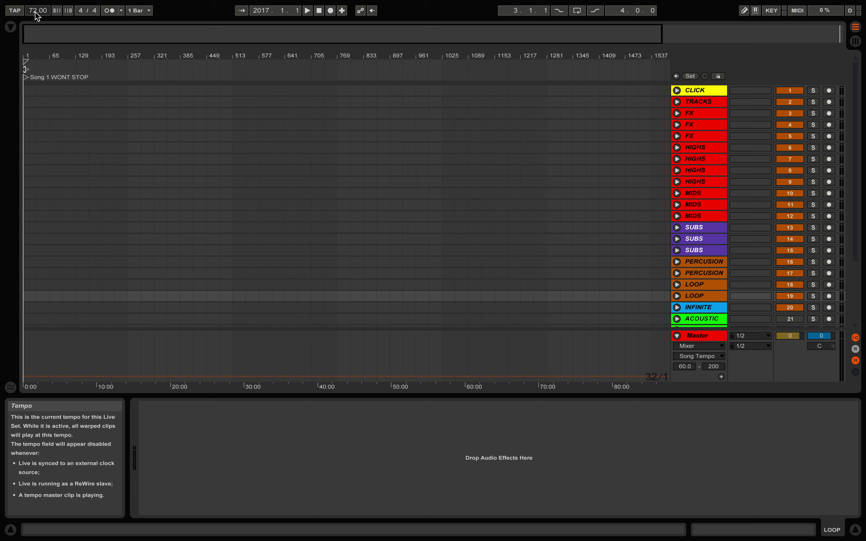
{"action": "left_click", "coordinate": [35, 12]}
{"action": "type", "text": "122"}
{"action": "key", "text": "Return"}
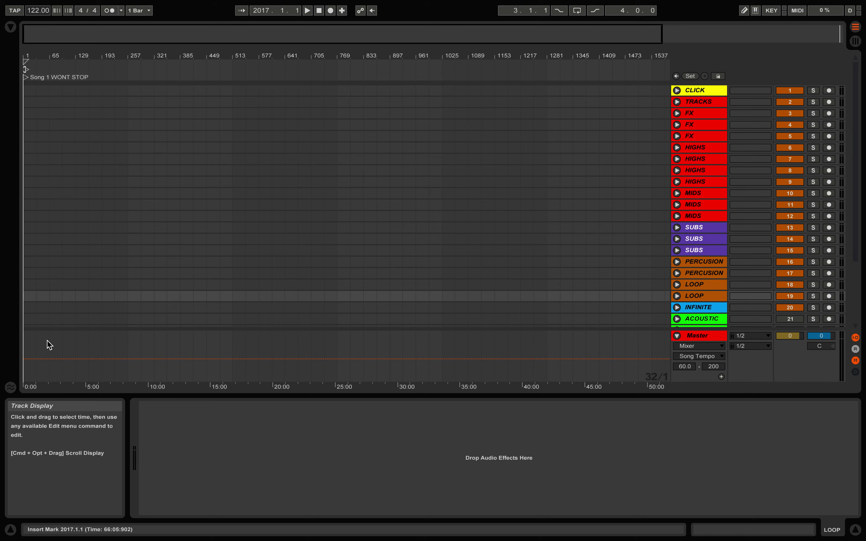
{"action": "left_click", "coordinate": [27, 358]}
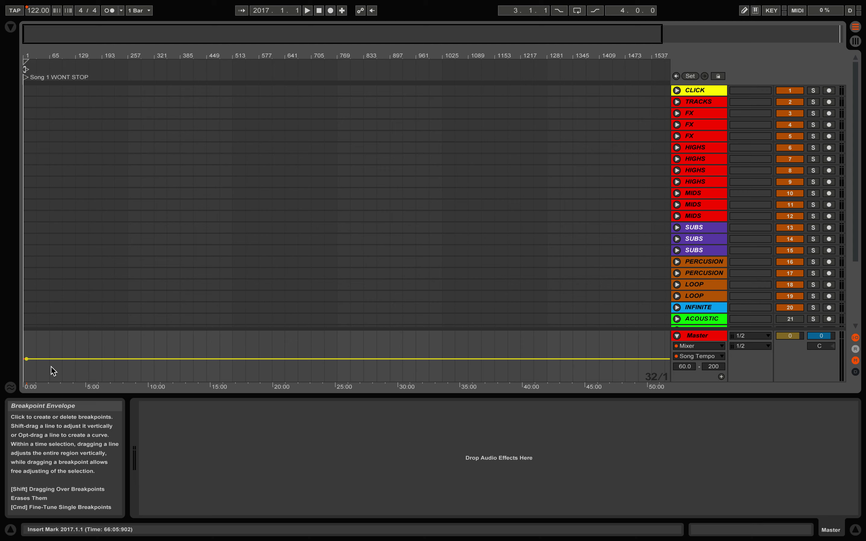
{"action": "mouse_move", "coordinate": [27, 358]}
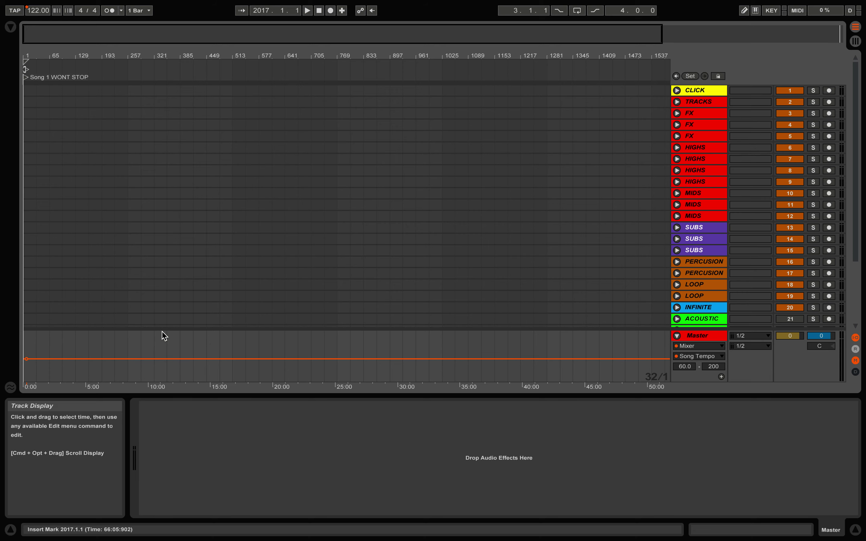
Switch to Finder, search for "won't", and open the Won't Stop Now-Hallelujah Here Below-A-122.00bpm folder.
{"action": "key", "text": "ctrl+Right"}
{"action": "left_click", "coordinate": [660, 36]}
{"action": "type", "text": "wo"}
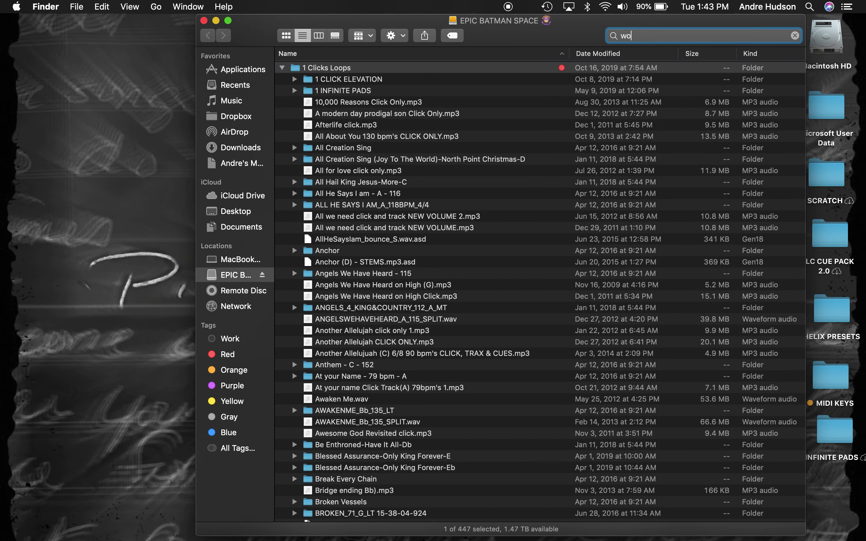
{"action": "type", "text": "n't"}
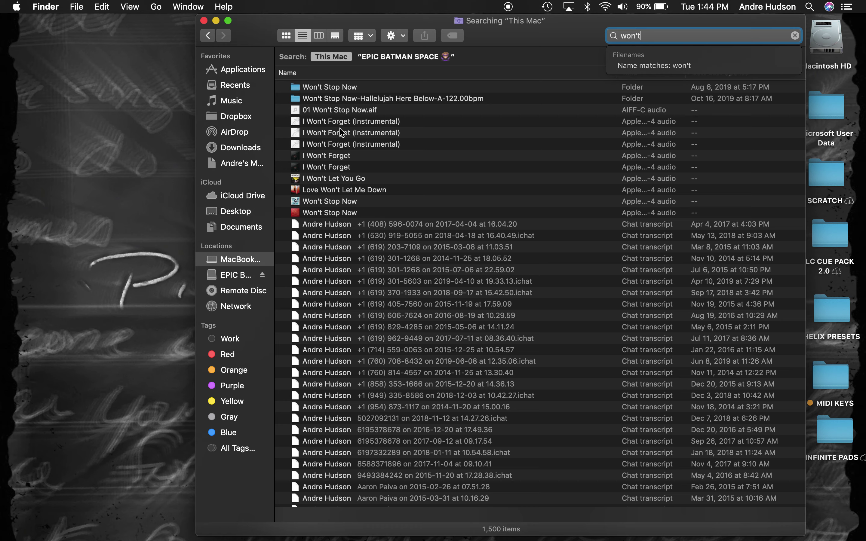
{"action": "double_click", "coordinate": [298, 98]}
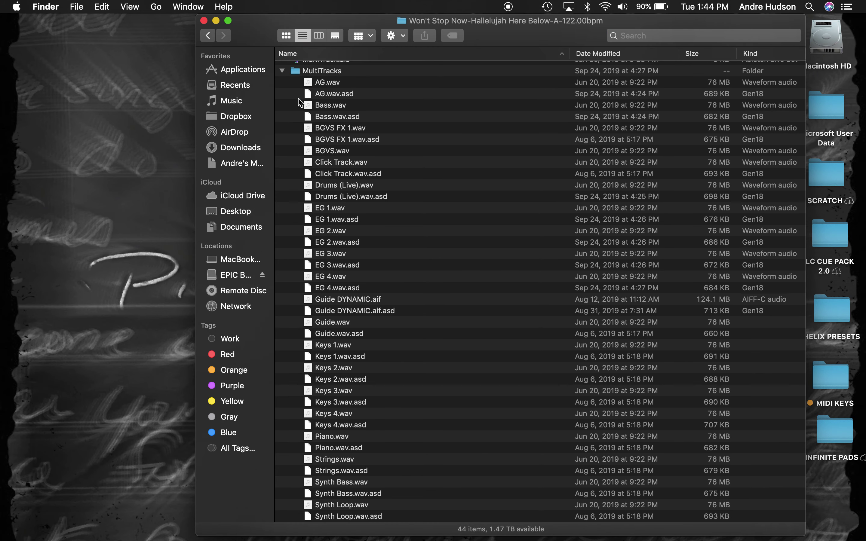
Look over the song folder's top-level files, previewing Album.jpg and selecting MultiTrack.als.
{"action": "left_click", "coordinate": [282, 71]}
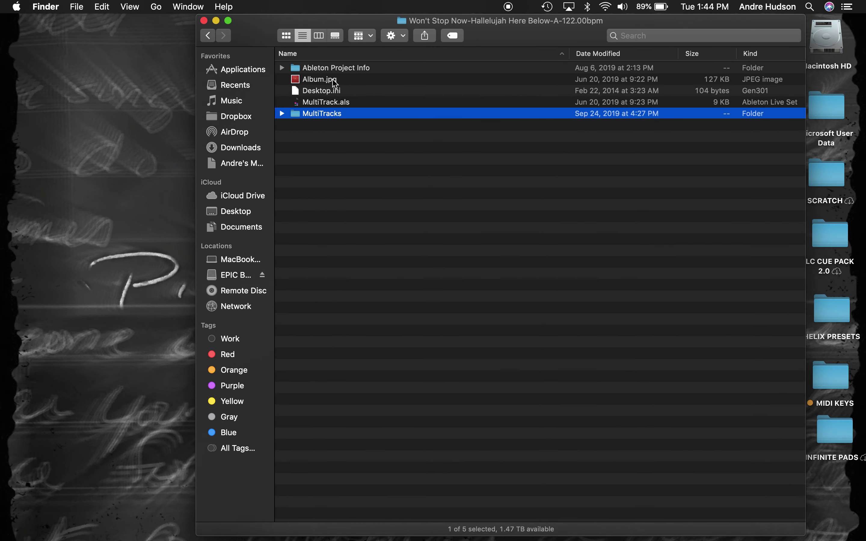
{"action": "left_click", "coordinate": [310, 83]}
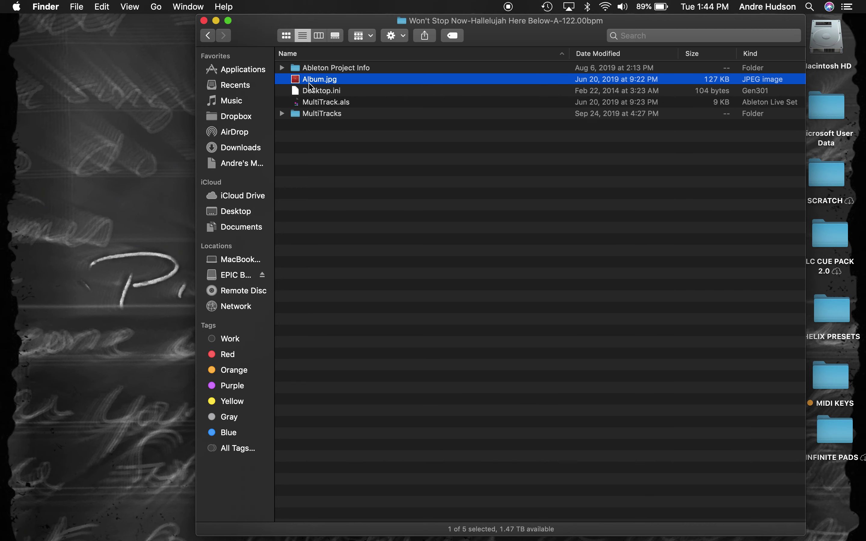
{"action": "key", "text": "space"}
{"action": "key", "text": "space"}
{"action": "left_click", "coordinate": [315, 106]}
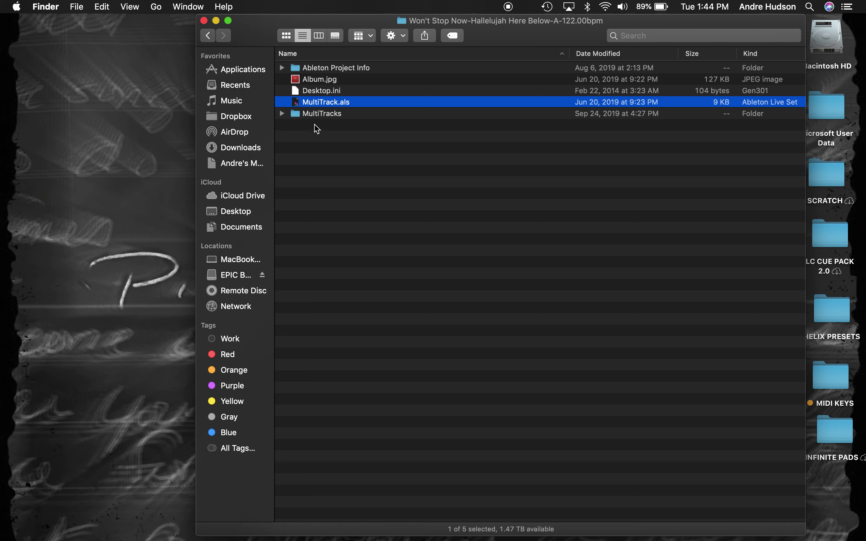
Expand the MultiTracks folder and place AG.wav at bar 1 of the BASS track in Live's arrangement.
{"action": "left_click", "coordinate": [283, 113]}
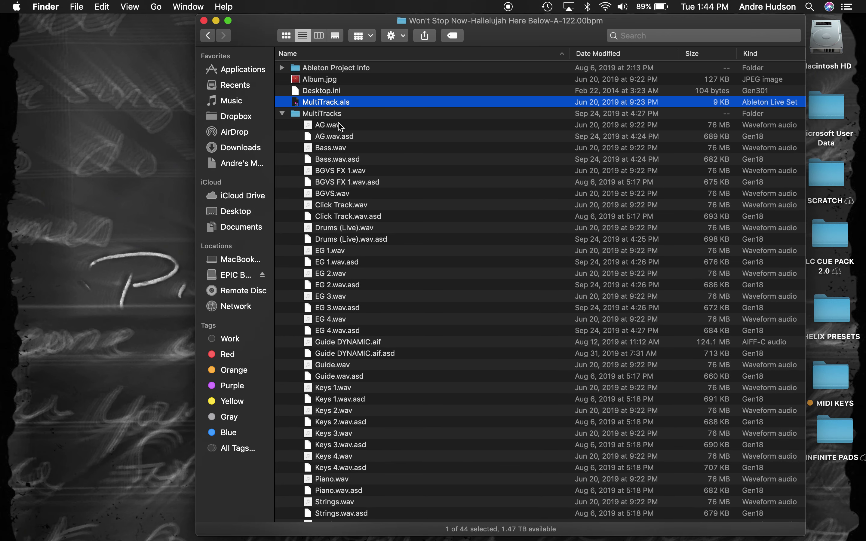
{"action": "left_click", "coordinate": [341, 126]}
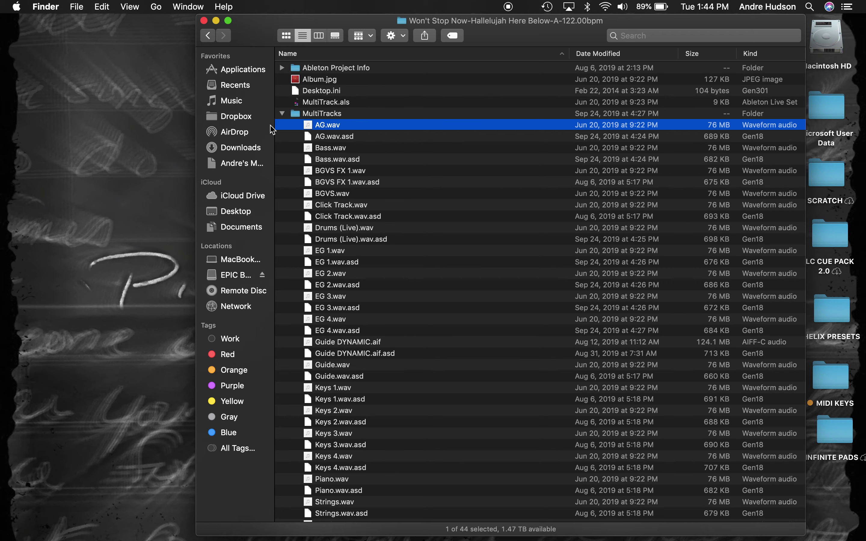
{"action": "left_click_drag", "start_coordinate": [354, 126], "coordinate": [29, 295]}
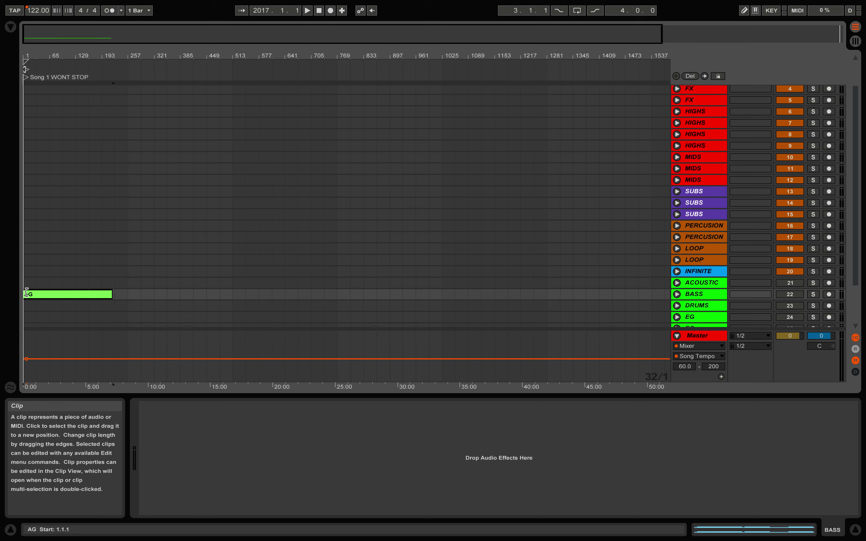
Move the AG clip from the BASS track up to the ACOUSTIC track, keeping it at bar 1.
{"action": "left_click", "coordinate": [236, 53]}
{"action": "left_click_drag", "start_coordinate": [235, 54], "coordinate": [234, 150]}
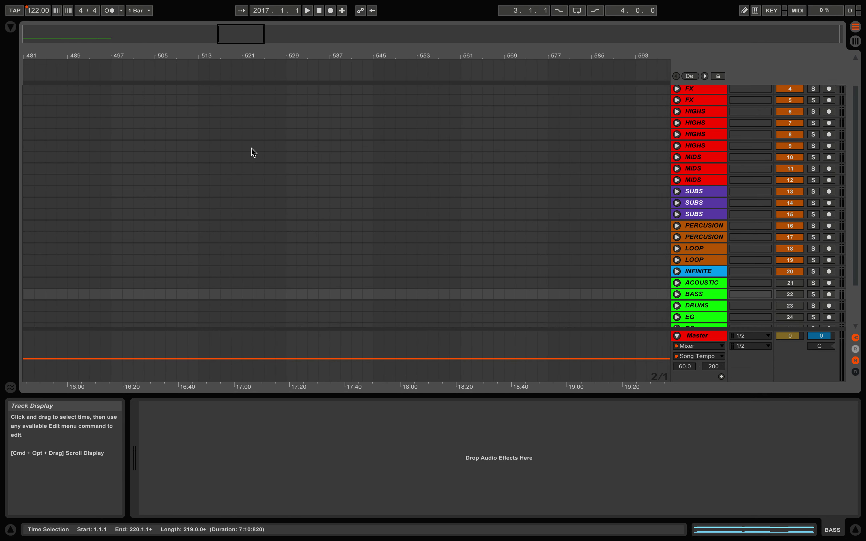
{"action": "key", "text": "Home"}
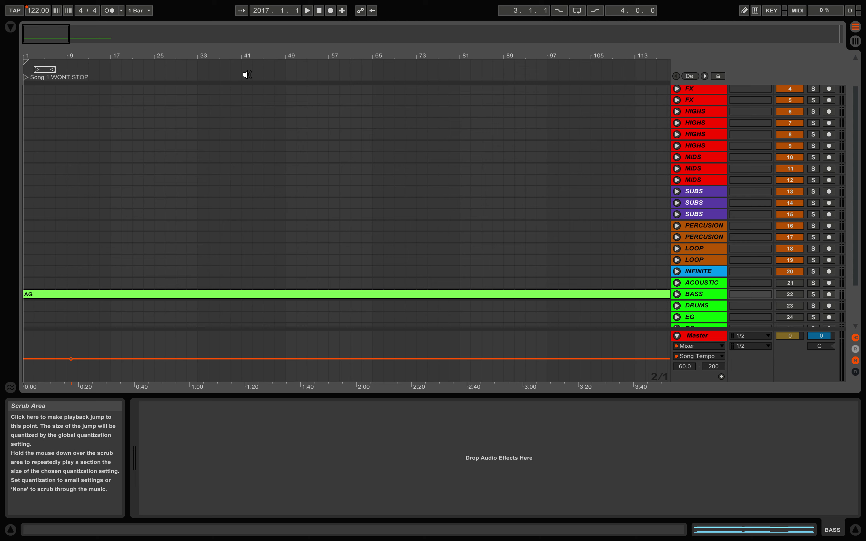
{"action": "left_click", "coordinate": [46, 288]}
{"action": "left_click_drag", "start_coordinate": [46, 288], "coordinate": [46, 286]}
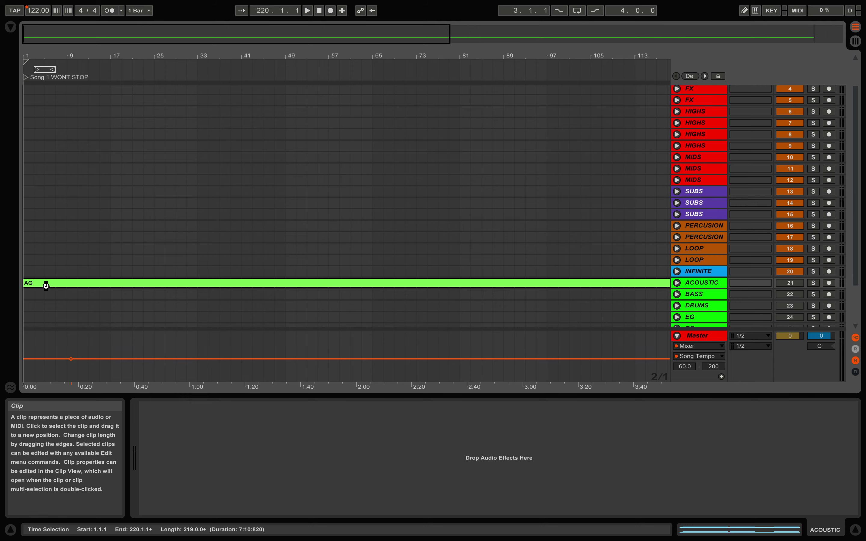
Place Bass.wav from Finder at bar 1 of Live's BASS track, and return to the MultiTracks folder in Finder.
{"action": "key", "text": "super+Tab"}
{"action": "left_click", "coordinate": [330, 149]}
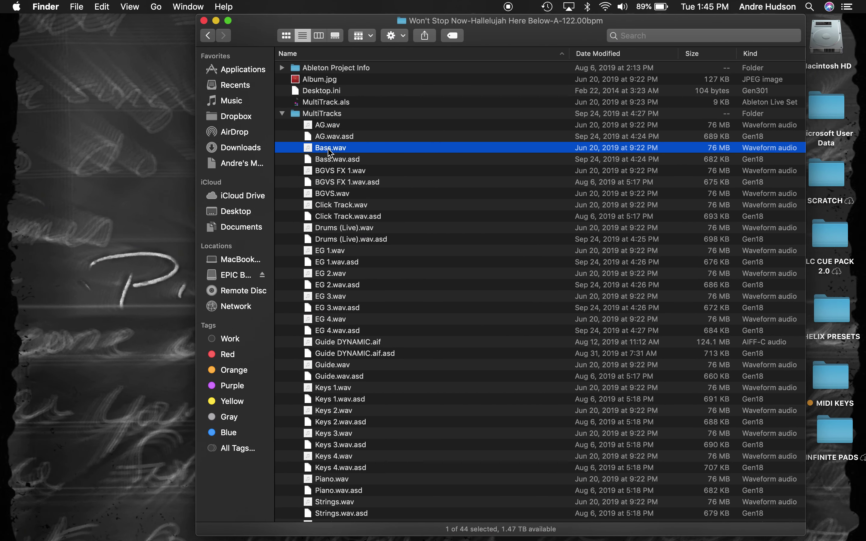
{"action": "left_click_drag", "start_coordinate": [330, 152], "coordinate": [24, 293]}
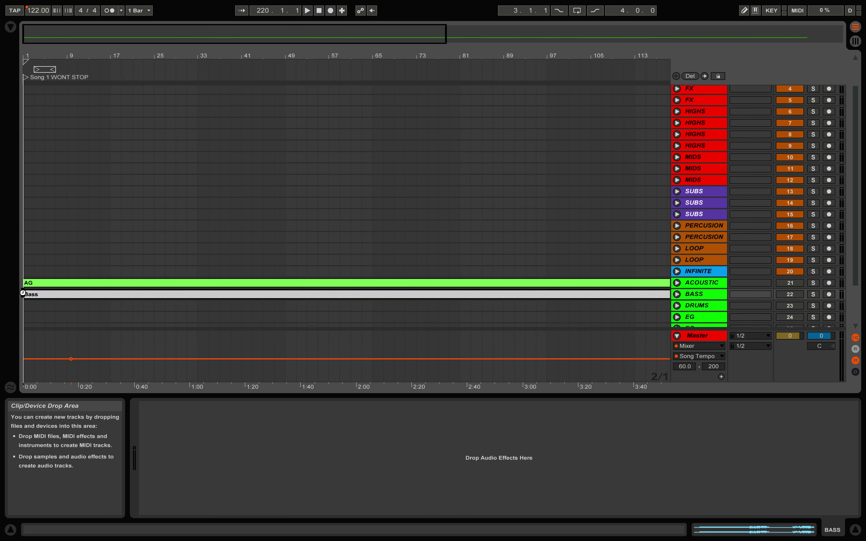
{"action": "scroll", "coordinate": [60, 285], "scroll_direction": "right", "scroll_amount": 7}
{"action": "scroll", "coordinate": [60, 286], "scroll_direction": "right", "scroll_amount": 5}
{"action": "scroll", "coordinate": [61, 285], "scroll_direction": "left", "scroll_amount": 10}
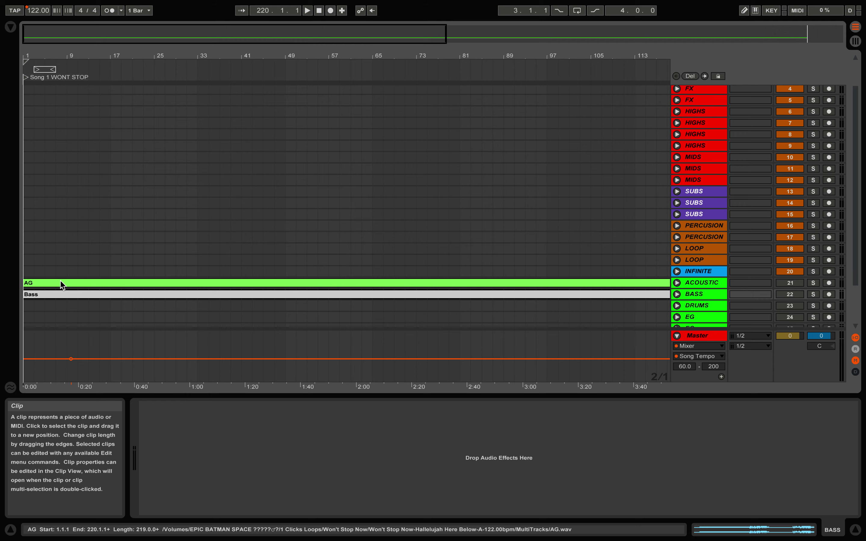
{"action": "key", "text": "ctrl+Right"}
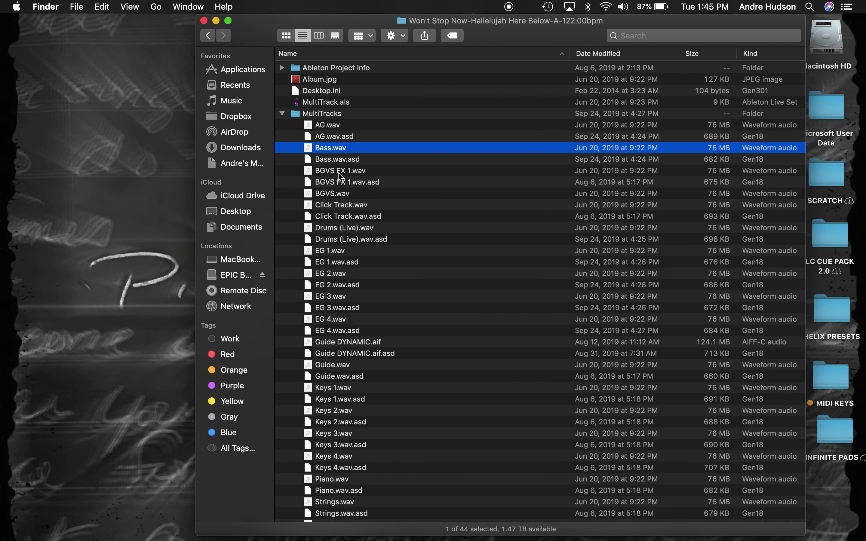
Place Click Track.wav from Finder at bar 1 of Live's CLICK track, showing the clip's full length.
{"action": "left_click", "coordinate": [340, 174]}
{"action": "left_click", "coordinate": [342, 208]}
{"action": "left_click_drag", "start_coordinate": [342, 210], "coordinate": [35, 91]}
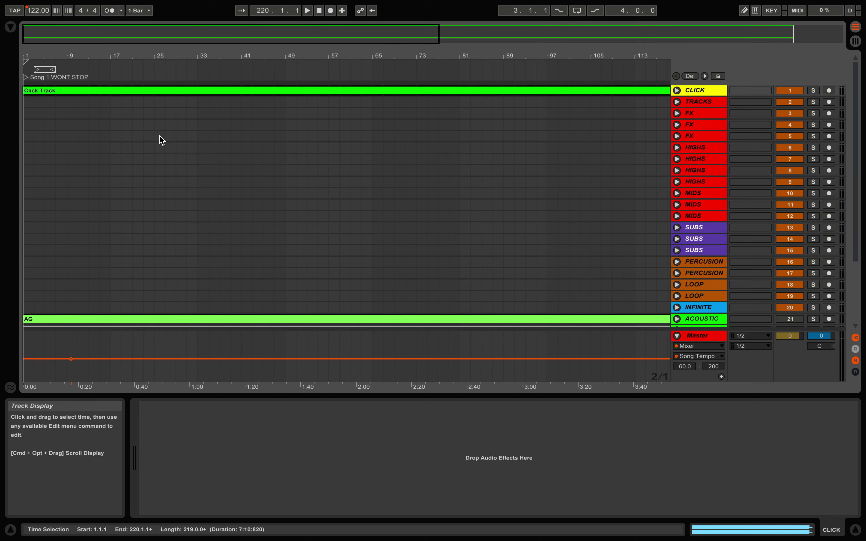
{"action": "left_click_drag", "start_coordinate": [264, 56], "coordinate": [265, 35]}
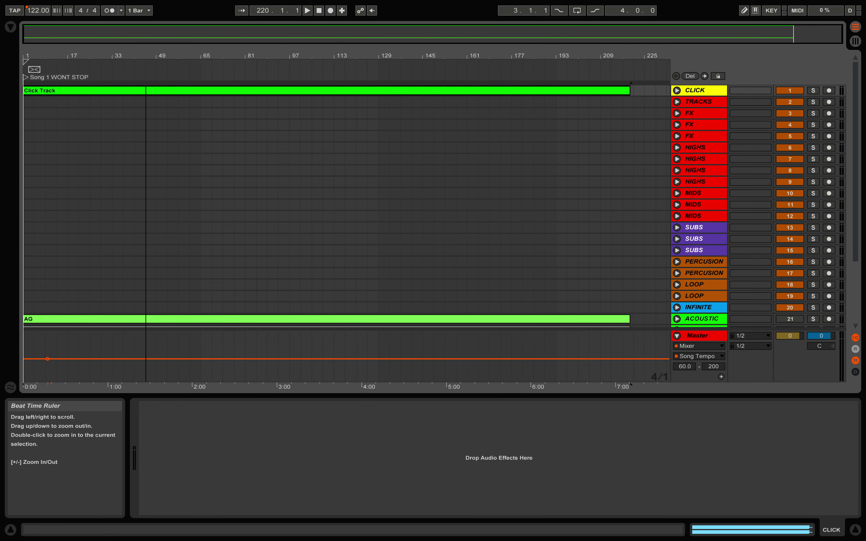
Place Drums (Live).wav from Finder's MultiTracks folder at bar 1 of Live's DRUMS track.
{"action": "key", "text": "super+Tab"}
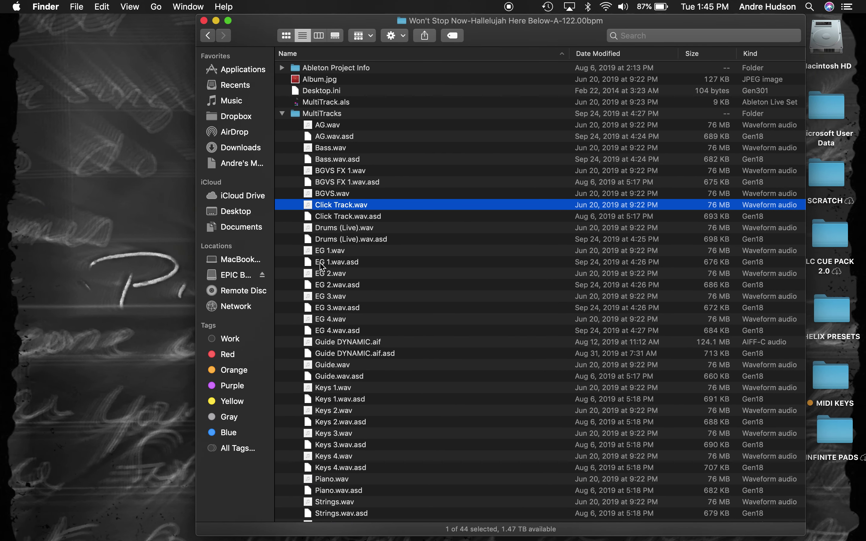
{"action": "left_click_drag", "start_coordinate": [338, 229], "coordinate": [26, 291]}
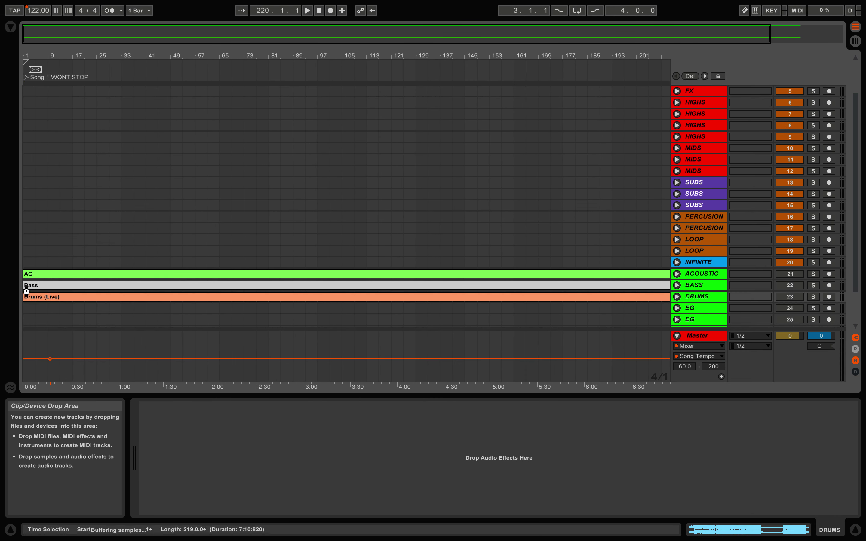
{"action": "key", "text": "ctrl+Right"}
{"action": "key", "text": "ctrl+Left"}
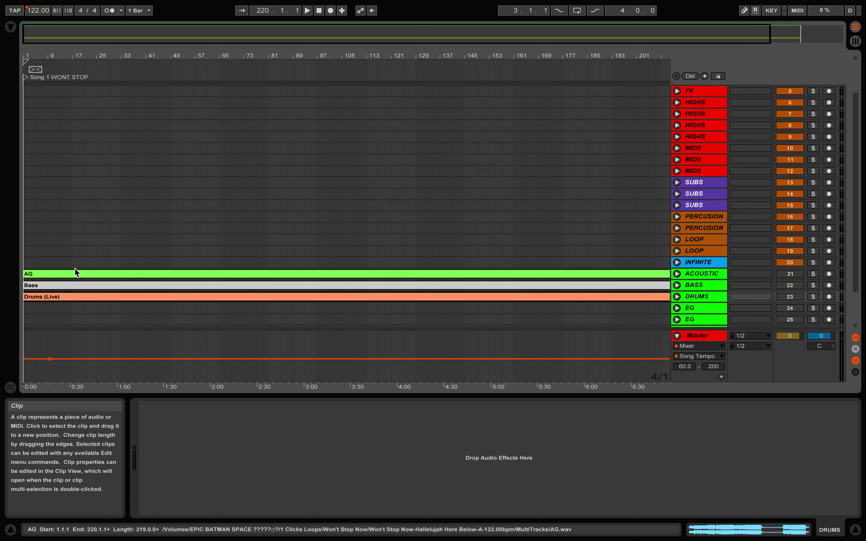
Place EG 1.wav and EG 2.wav from Finder at bar 1 of the first two EG tracks in Live.
{"action": "key", "text": "super+Tab"}
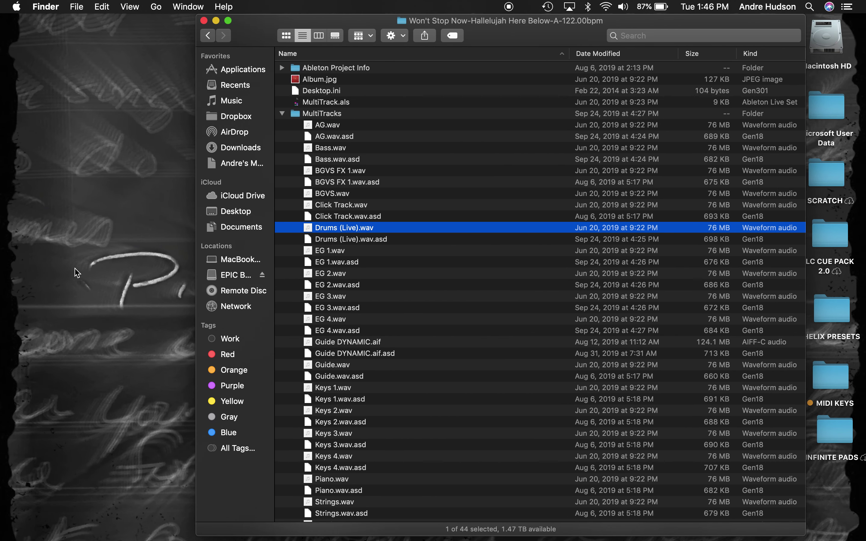
{"action": "key", "text": "super+Tab"}
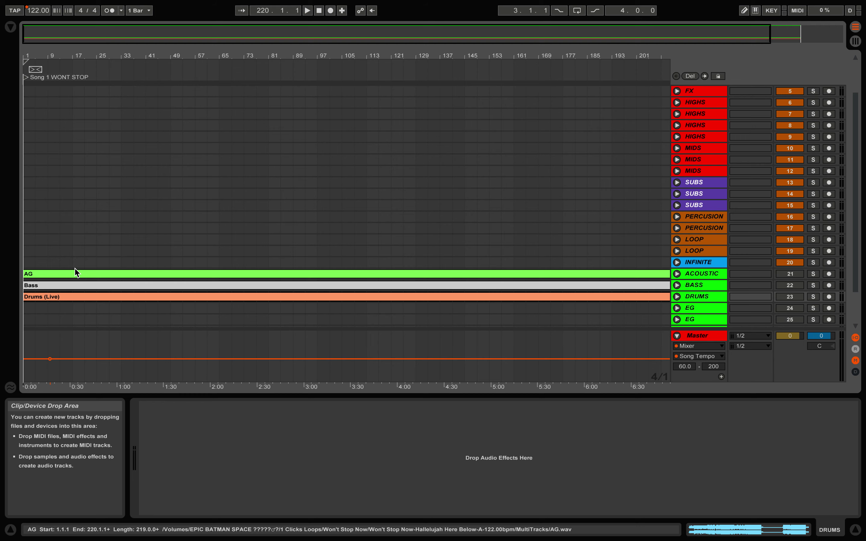
{"action": "key", "text": "ctrl+Right"}
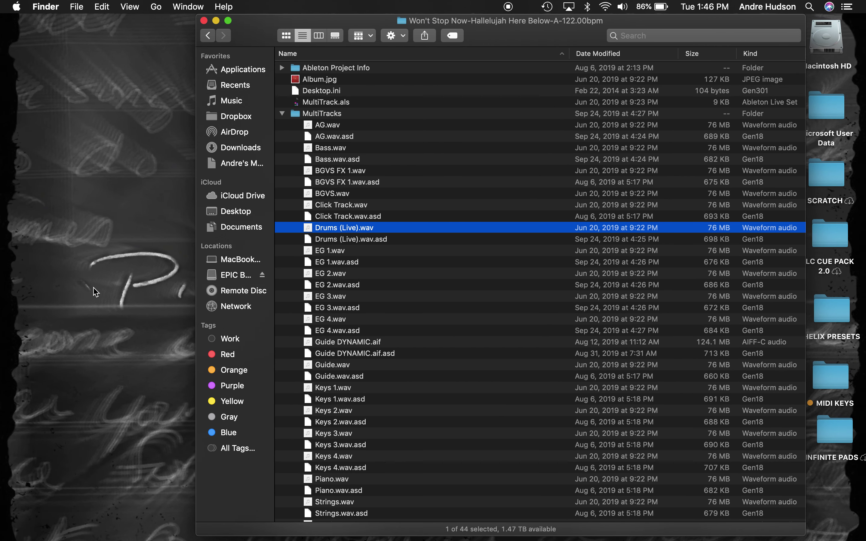
{"action": "left_click_drag", "start_coordinate": [331, 250], "coordinate": [28, 273]}
{"action": "key", "text": "ctrl+Right"}
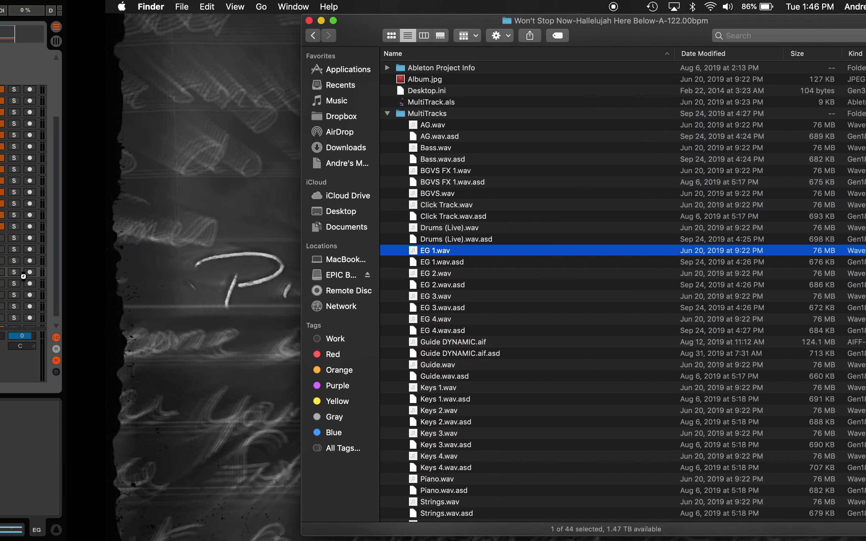
{"action": "left_click_drag", "start_coordinate": [328, 274], "coordinate": [28, 287]}
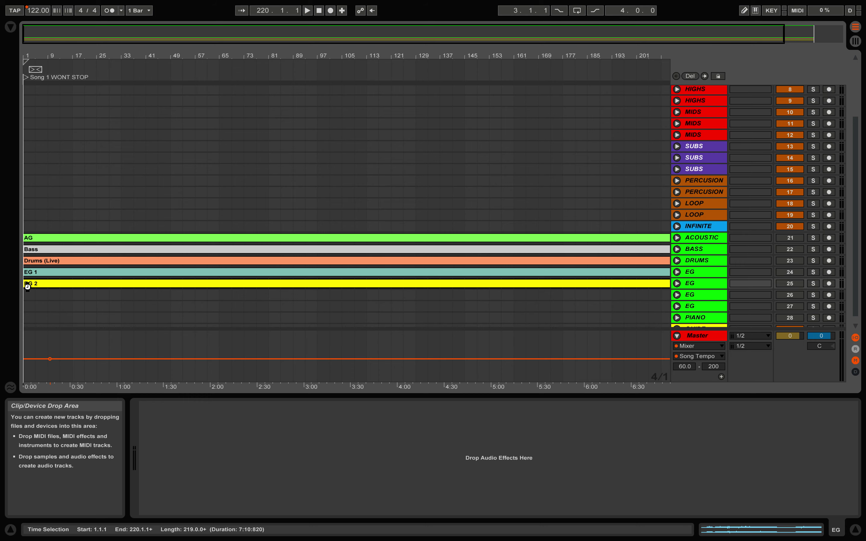
{"action": "key", "text": "ctrl+Right"}
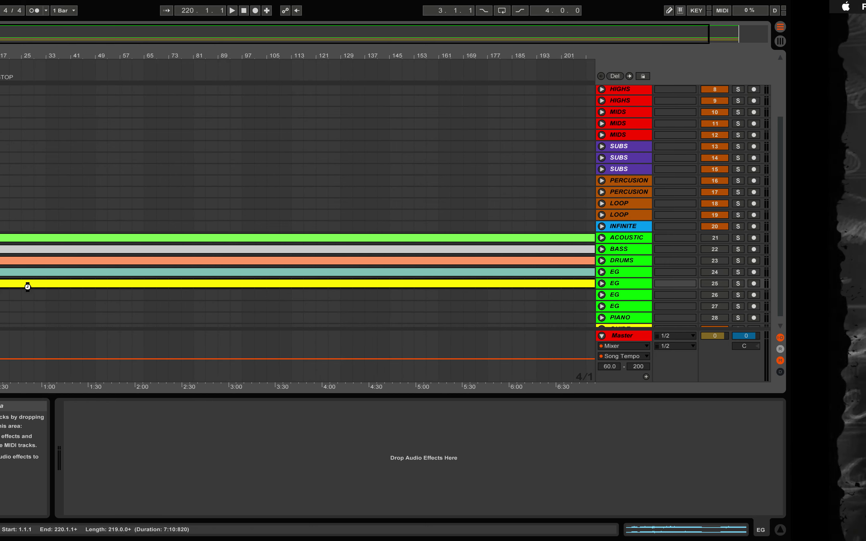
{"action": "key", "text": "ctrl+Up"}
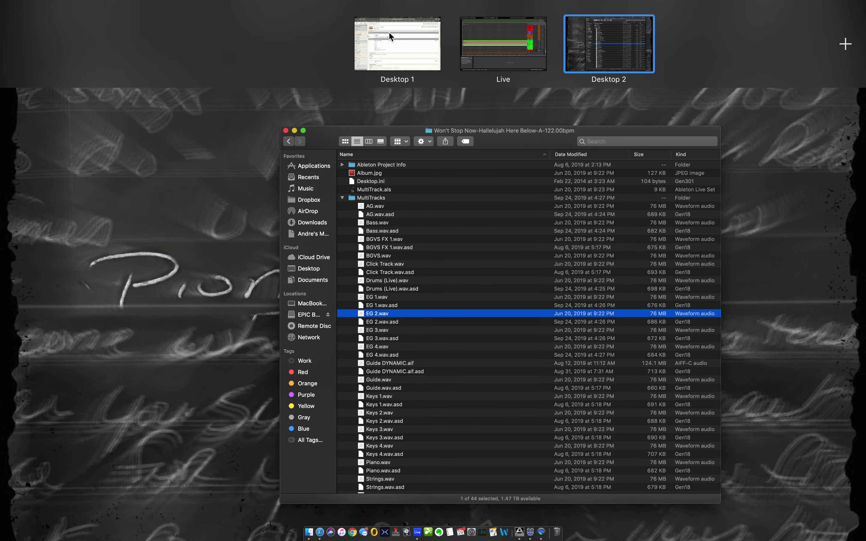
{"action": "left_click", "coordinate": [388, 34]}
{"action": "key", "text": "ctrl+Right"}
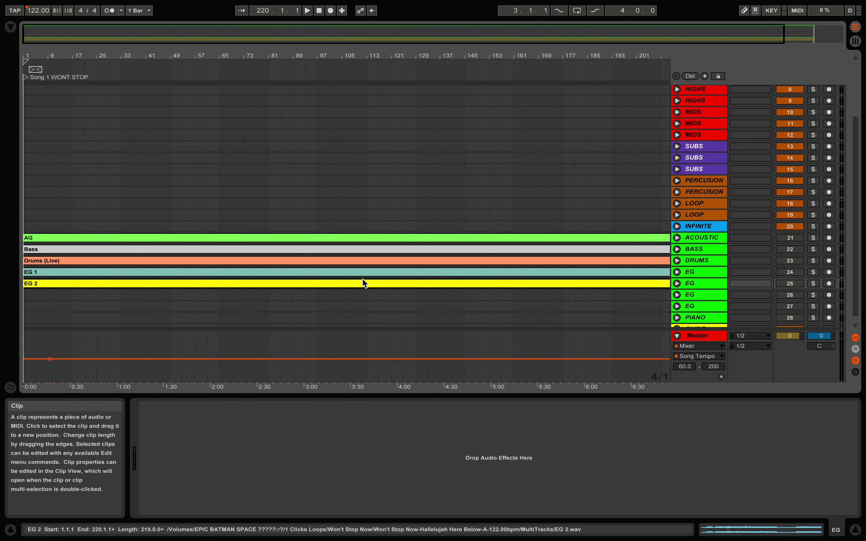
Place EG 3.wav and EG 4.wav from Finder at bar 1 of the remaining two EG tracks in Live.
{"action": "key", "text": "ctrl+Right"}
{"action": "left_click_drag", "start_coordinate": [341, 297], "coordinate": [28, 288]}
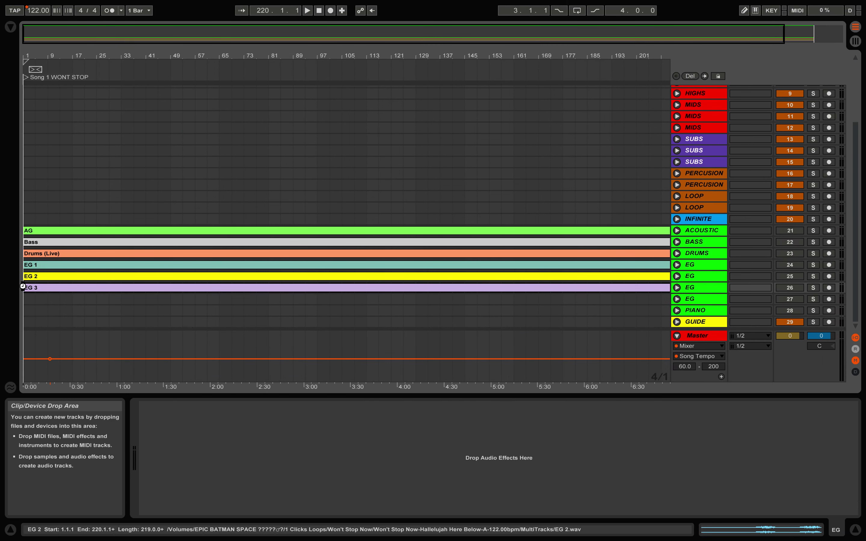
{"action": "key", "text": "ctrl+Right"}
{"action": "left_click", "coordinate": [337, 320]}
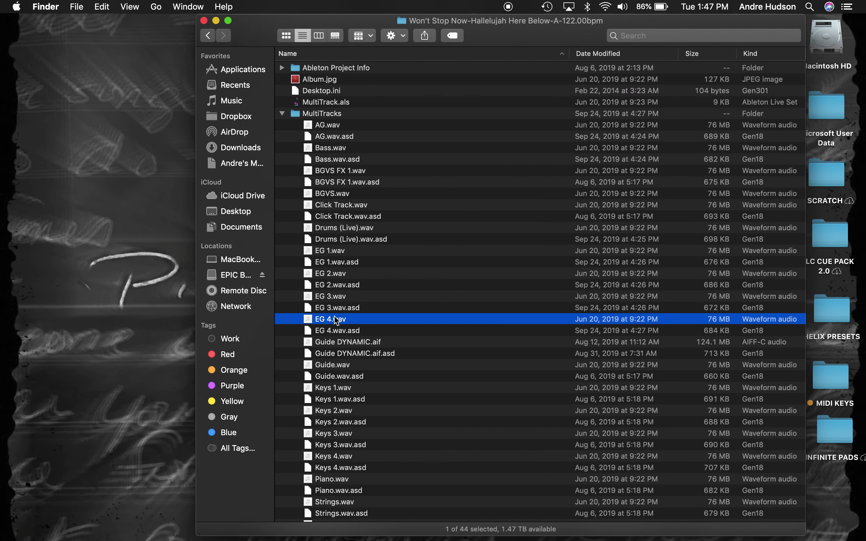
{"action": "left_click_drag", "start_coordinate": [339, 324], "coordinate": [29, 300]}
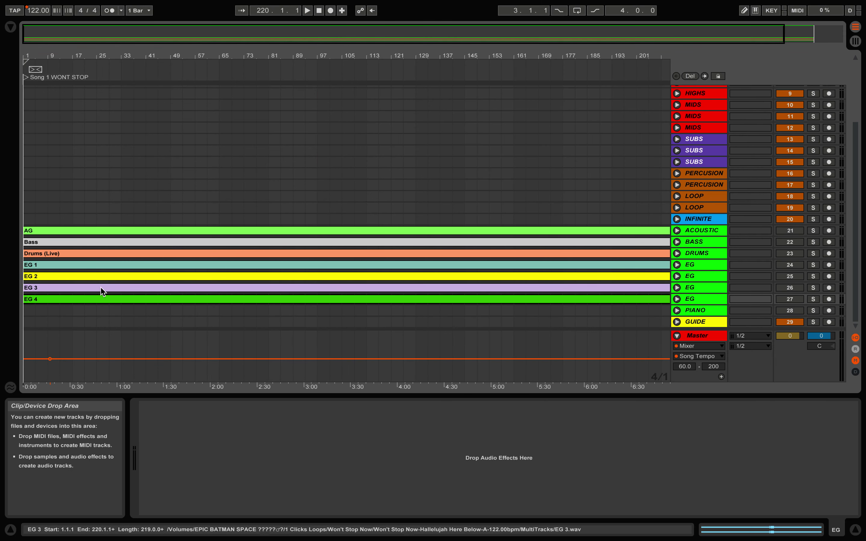
Place Guide DYNAMIC.aif from Finder at bar 1 of Live's GUIDE track, and return to the MultiTracks folder in Finder.
{"action": "key", "text": "ctrl+Right"}
{"action": "left_click_drag", "start_coordinate": [327, 341], "coordinate": [24, 321]}
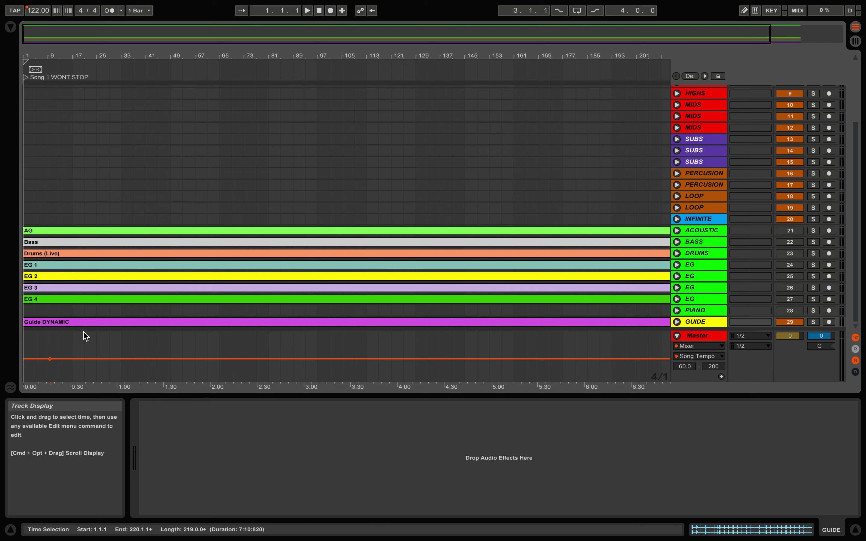
{"action": "key", "text": "super+Tab"}
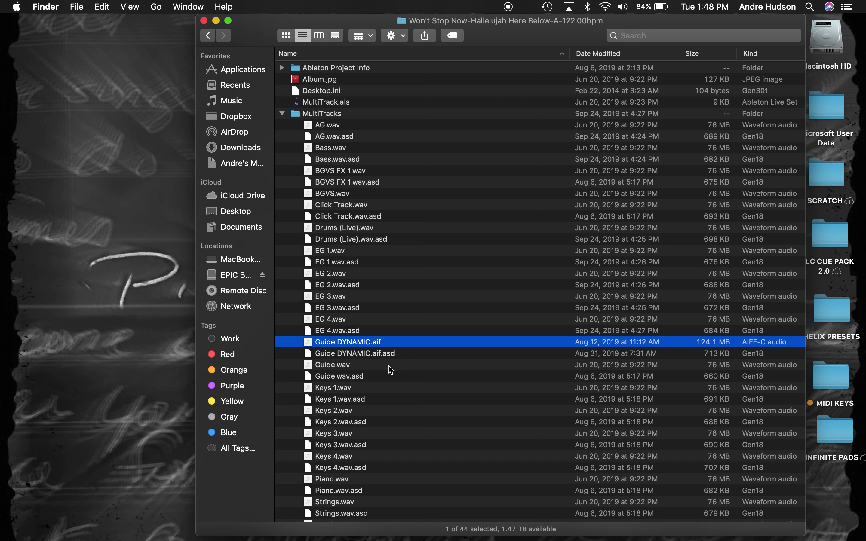
Place Keys 1.wav and Keys 2.wav from Finder at bar 1 of the first two HIGHS tracks in Live.
{"action": "left_click", "coordinate": [344, 386]}
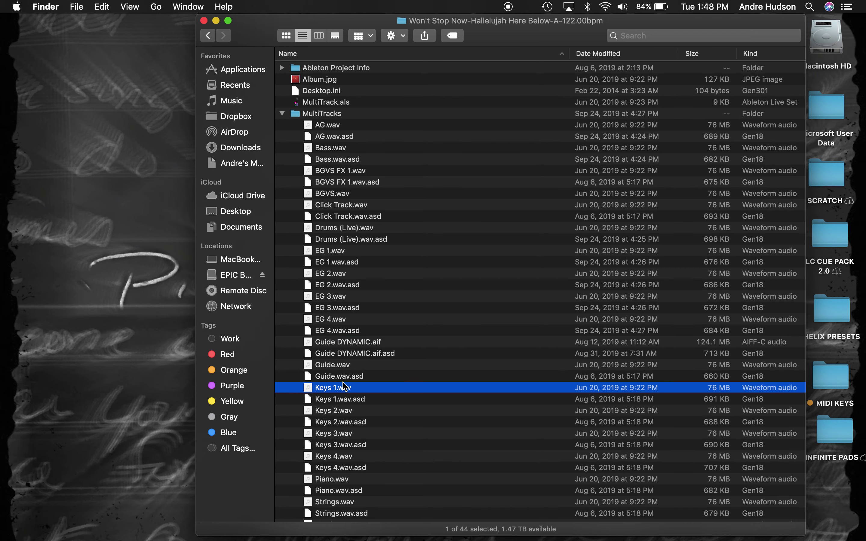
{"action": "left_click_drag", "start_coordinate": [340, 391], "coordinate": [25, 147]}
{"action": "scroll", "coordinate": [85, 198], "scroll_direction": "up", "scroll_amount": 5}
{"action": "key", "text": "ctrl+Right"}
{"action": "left_click", "coordinate": [341, 410]}
{"action": "left_click_drag", "start_coordinate": [341, 414], "coordinate": [24, 158]}
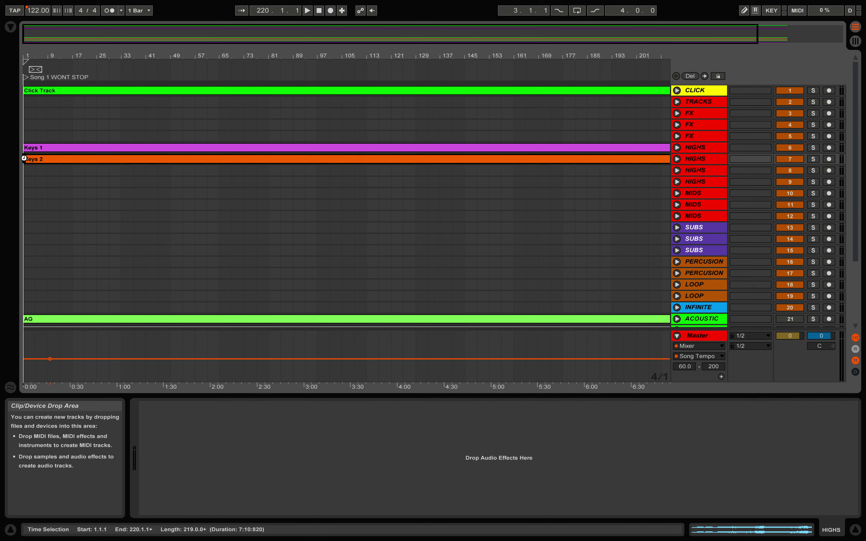
Place Keys 3.wav and Keys 4.wav from Finder at bar 1 of the last two HIGHS tracks in Live.
{"action": "key", "text": "ctrl+Right"}
{"action": "left_click_drag", "start_coordinate": [345, 435], "coordinate": [31, 173]}
{"action": "key", "text": "ctrl+Right"}
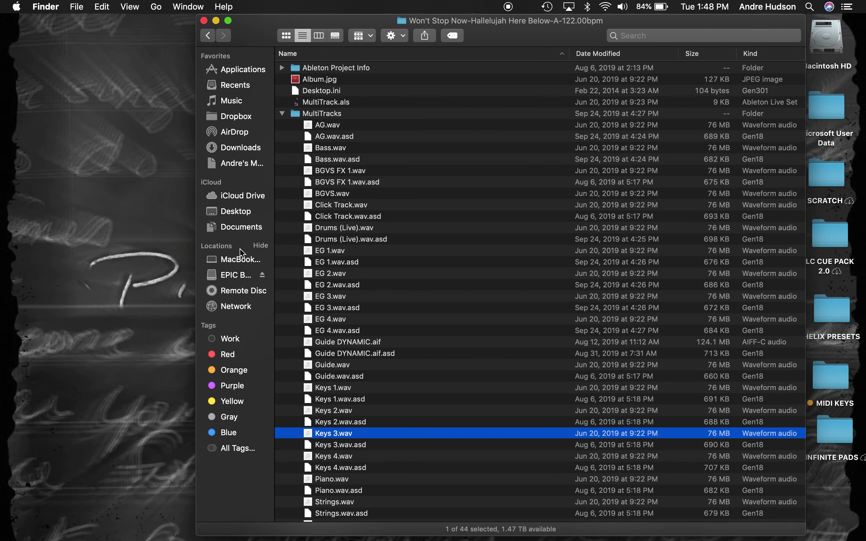
{"action": "left_click_drag", "start_coordinate": [343, 456], "coordinate": [30, 188]}
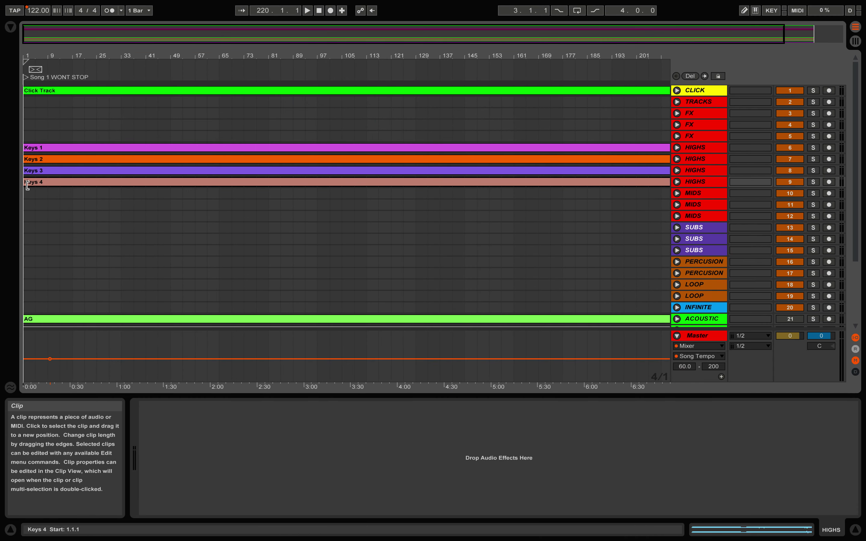
Place Piano.wav from Finder at bar 1 of Live's PIANO track.
{"action": "key", "text": "ctrl+Right"}
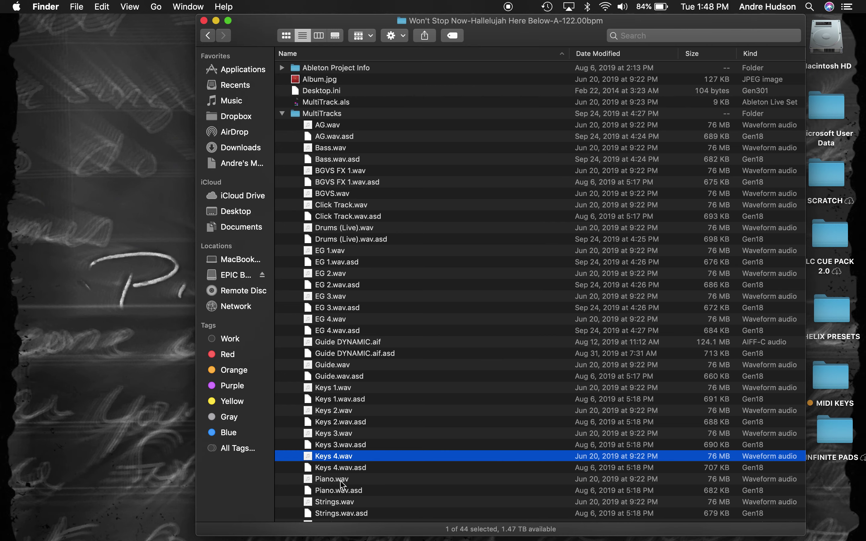
{"action": "left_click", "coordinate": [340, 482]}
{"action": "left_click_drag", "start_coordinate": [338, 483], "coordinate": [25, 311]}
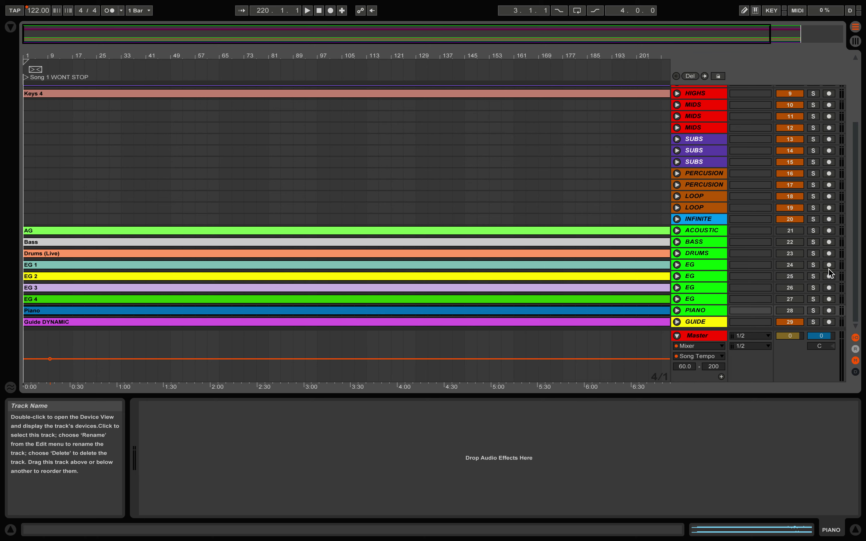
Solo the PIANO track and start playback with the system volume raised.
{"action": "left_click", "coordinate": [814, 311]}
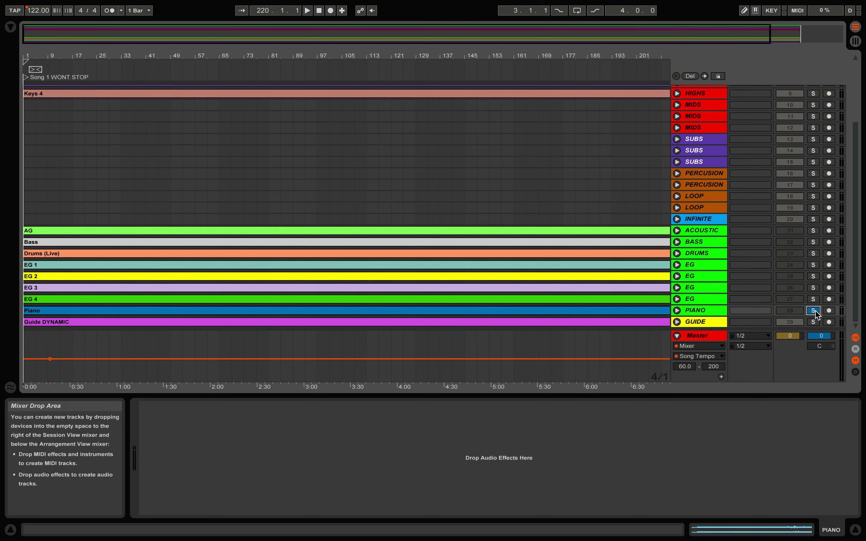
{"action": "key", "text": "XF86AudioRaiseVolume"}
{"action": "key", "text": "XF86AudioRaiseVolume"}
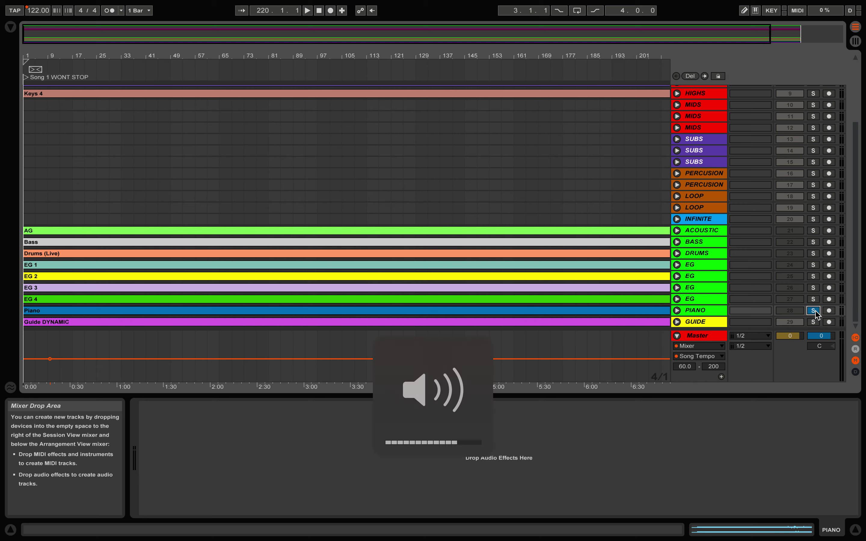
{"action": "left_click", "coordinate": [458, 71]}
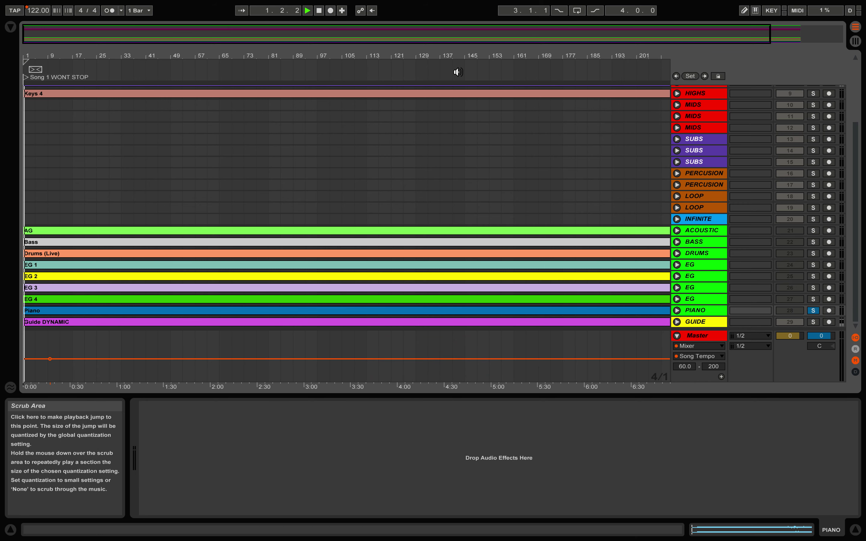
Check the available audio output devices in Live's audio preferences, keeping Built-in Output (0 In, 2 Out).
{"action": "left_click", "coordinate": [45, 11]}
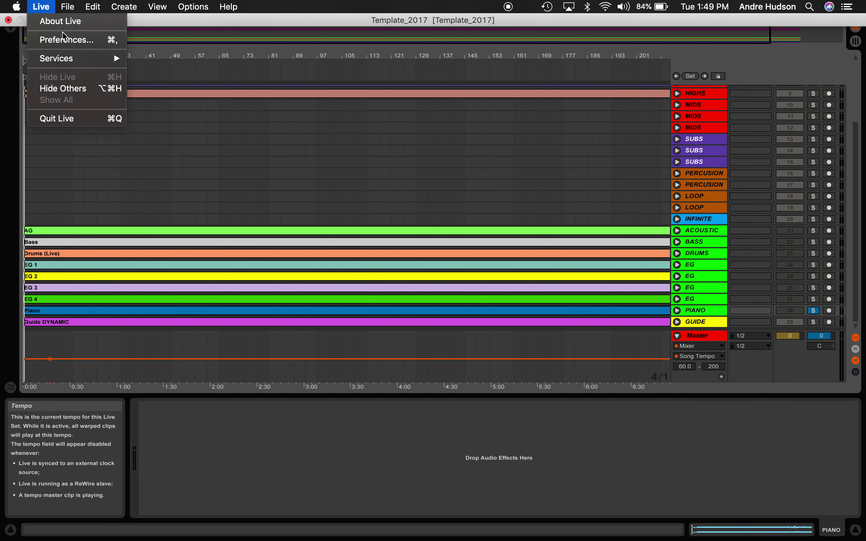
{"action": "left_click", "coordinate": [64, 40]}
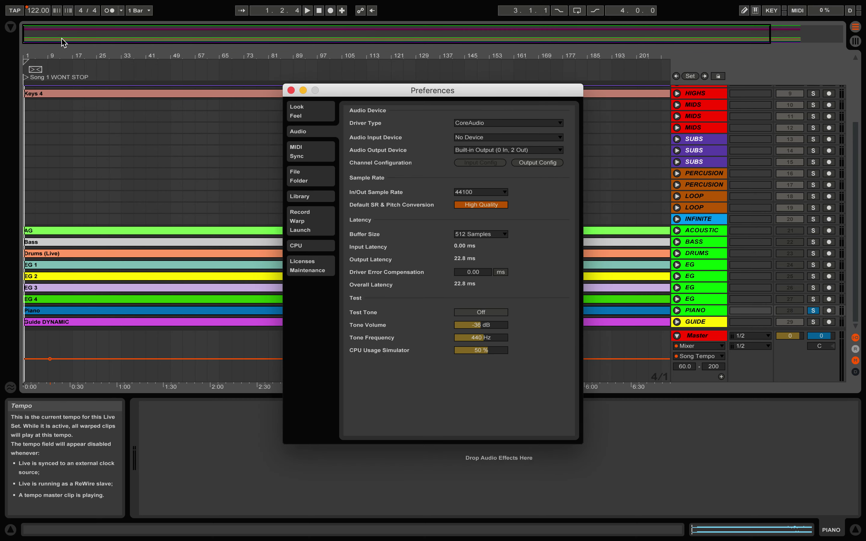
{"action": "left_click", "coordinate": [561, 154]}
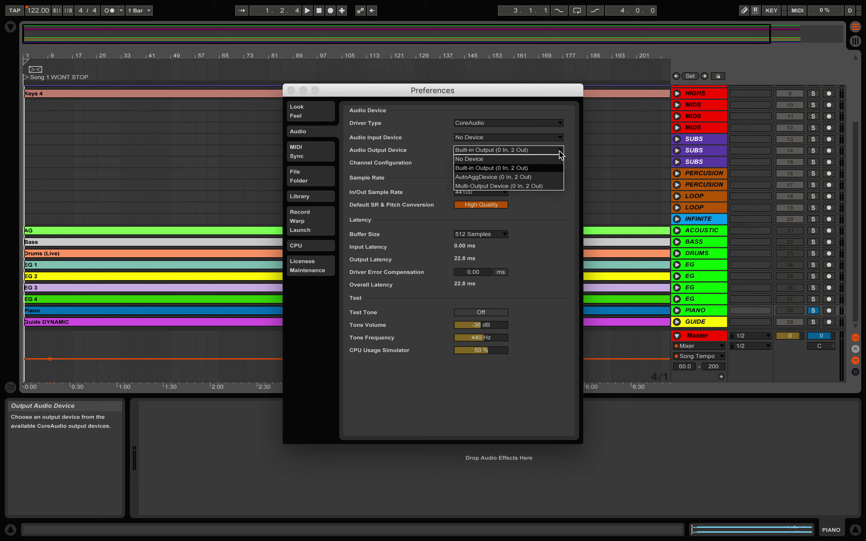
{"action": "left_click", "coordinate": [586, 154]}
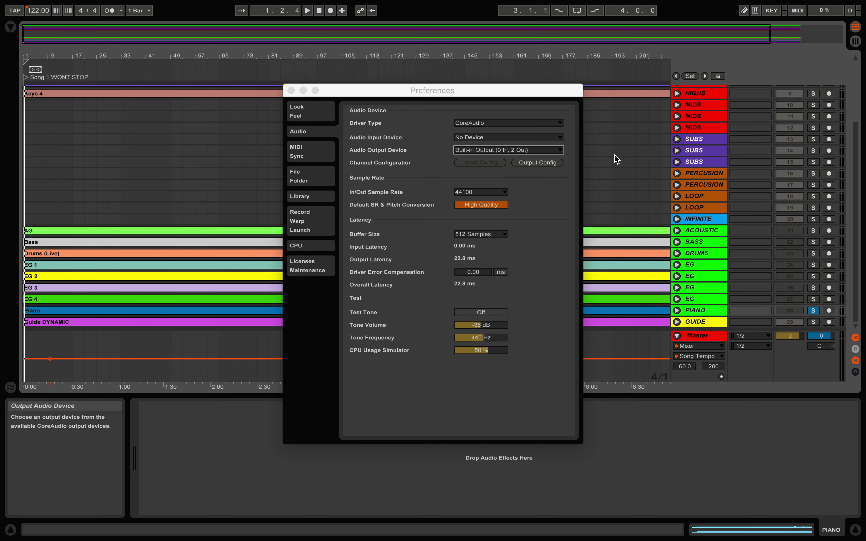
{"action": "left_click", "coordinate": [291, 90]}
Listen to the soloed piano from about bar 81, and unsolo the PIANO track to hear the full mix before stopping playback.
{"action": "left_click", "coordinate": [269, 71]}
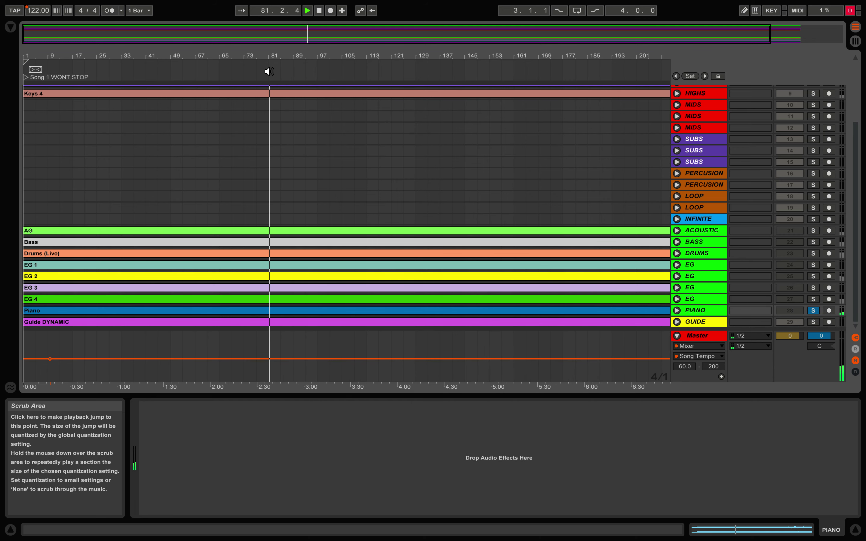
{"action": "key", "text": "XF86AudioRaiseVolume"}
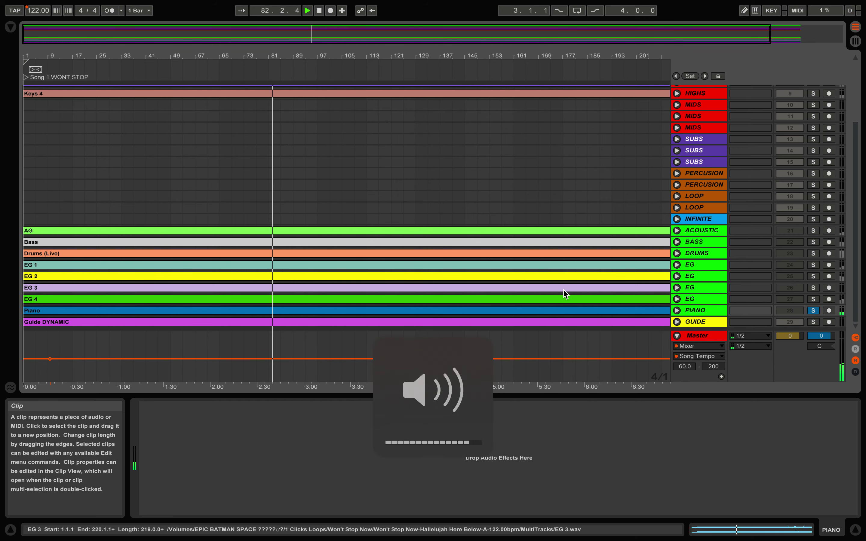
{"action": "left_click", "coordinate": [813, 312]}
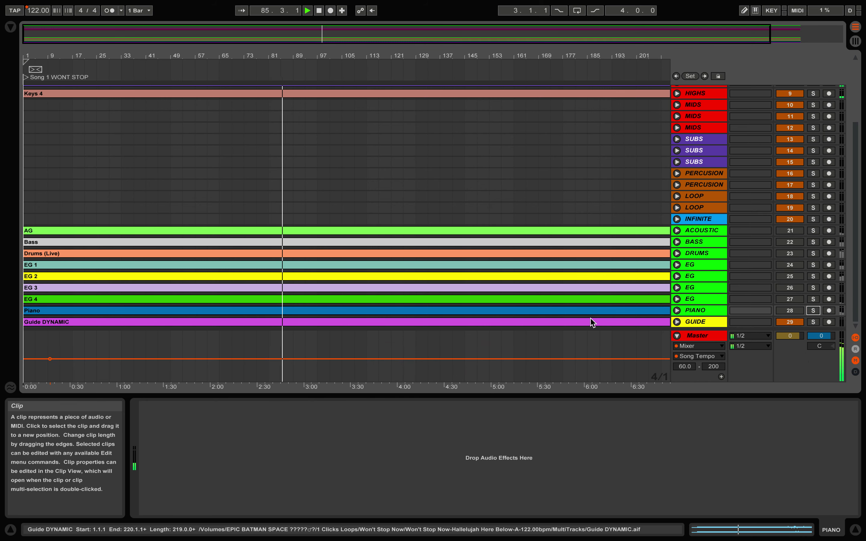
{"action": "key", "text": "space"}
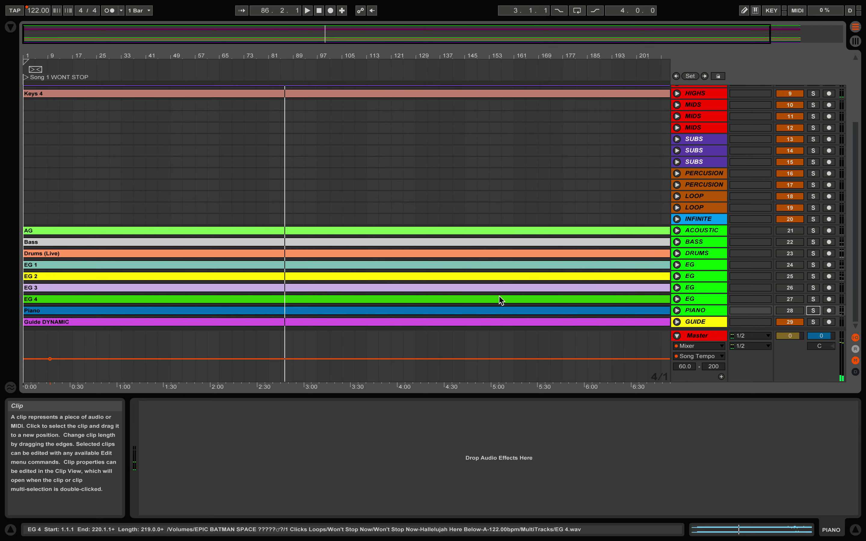
Place Strings.wav from Finder at bar 1 of Live's first MIDS track (track 10).
{"action": "key", "text": "ctrl+Right"}
{"action": "scroll", "coordinate": [389, 431], "scroll_direction": "down", "scroll_amount": 3}
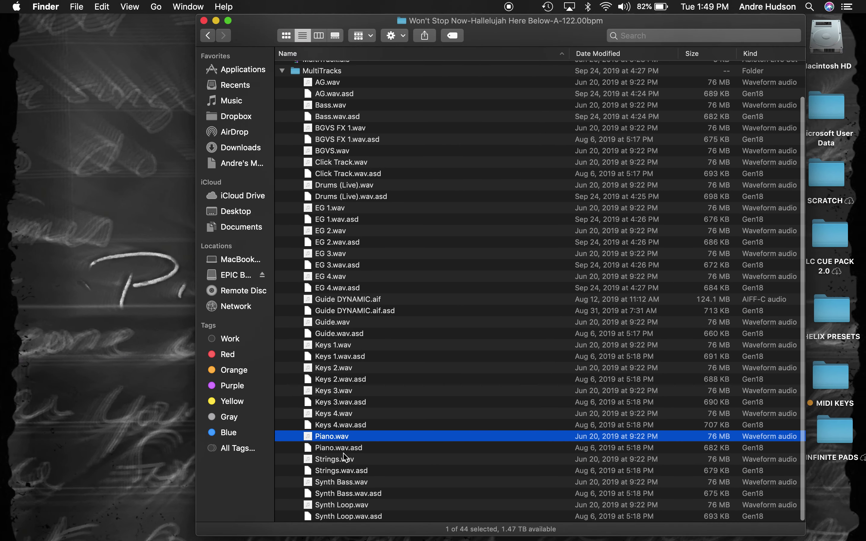
{"action": "left_click", "coordinate": [340, 461]}
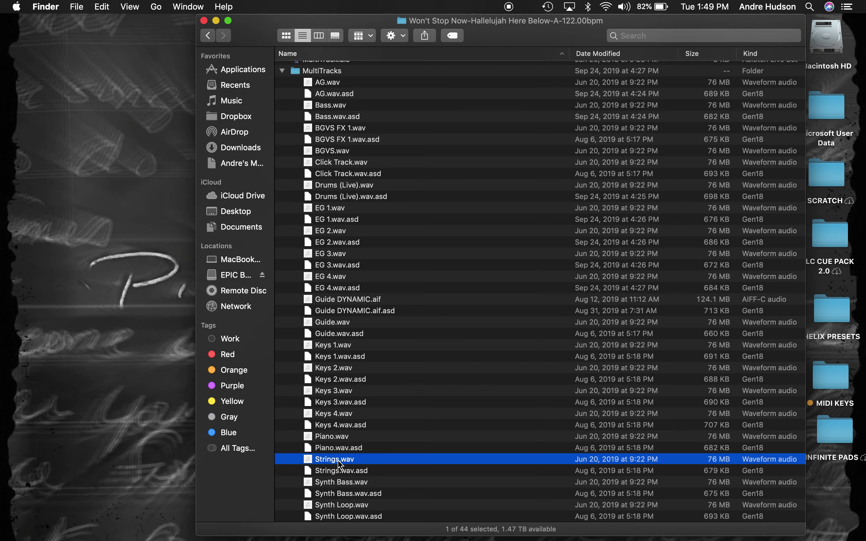
{"action": "left_click_drag", "start_coordinate": [340, 466], "coordinate": [23, 185]}
{"action": "key", "text": "super+Tab"}
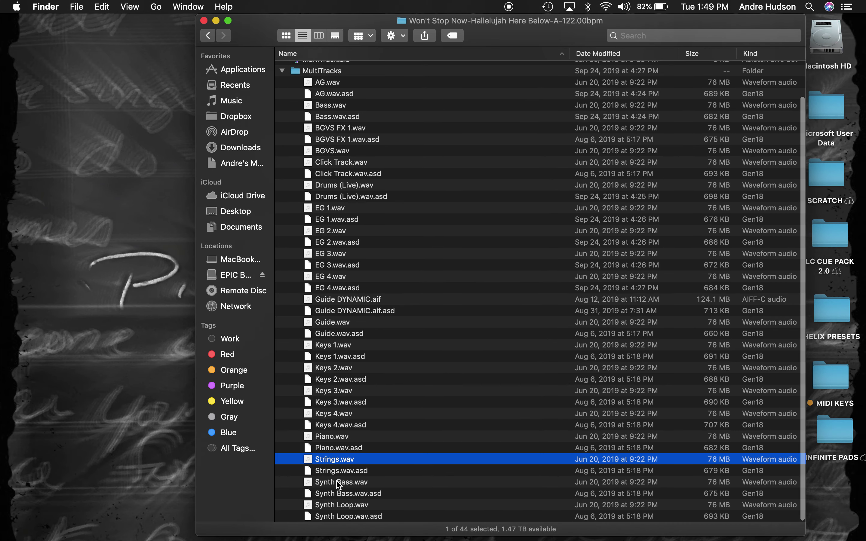
Place Synth Bass.wav from Finder at bar 1 of Live's third SUBS track (track 15).
{"action": "left_click", "coordinate": [340, 481]}
{"action": "left_click_drag", "start_coordinate": [340, 481], "coordinate": [27, 240]}
{"action": "key", "text": "super+Tab"}
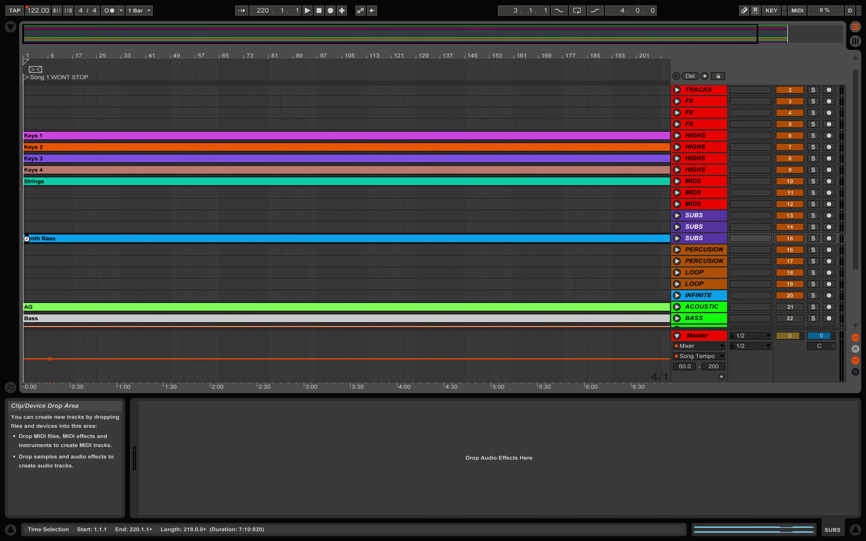
Place Synth Loop.wav from Finder at bar 1 of Live's second LOOP track (track 19).
{"action": "key", "text": "super+Tab"}
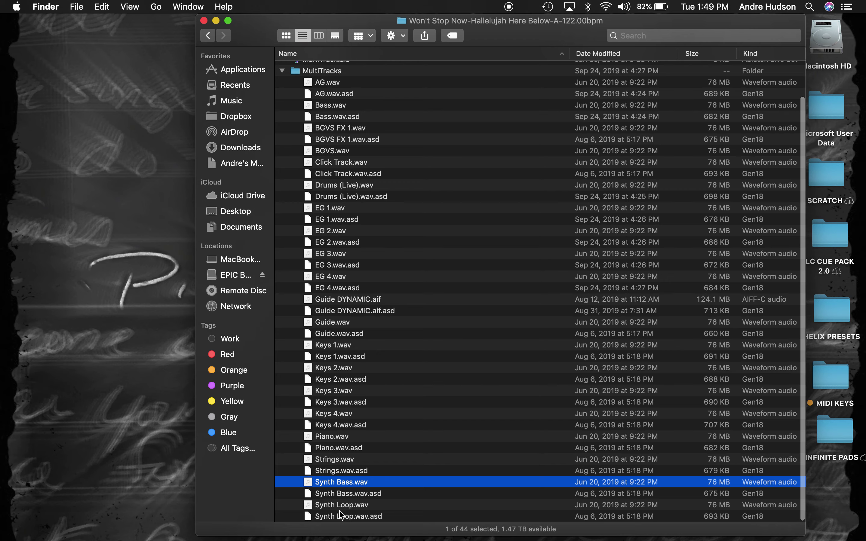
{"action": "left_click", "coordinate": [343, 507]}
{"action": "left_click_drag", "start_coordinate": [342, 510], "coordinate": [25, 247]}
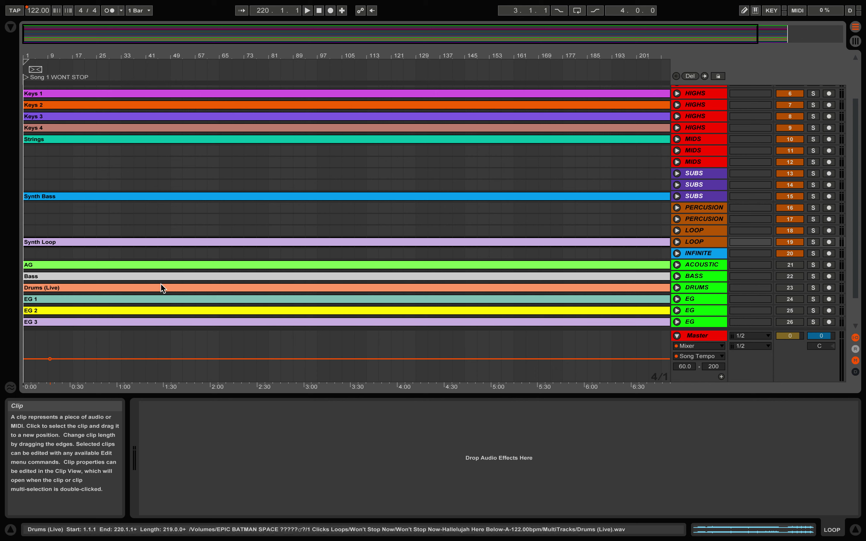
Inspect the sample waveforms of the Synth Loop, AG and Bass clips, and look over the stems on all tracks from CLICK to GUIDE.
{"action": "double_click", "coordinate": [70, 244]}
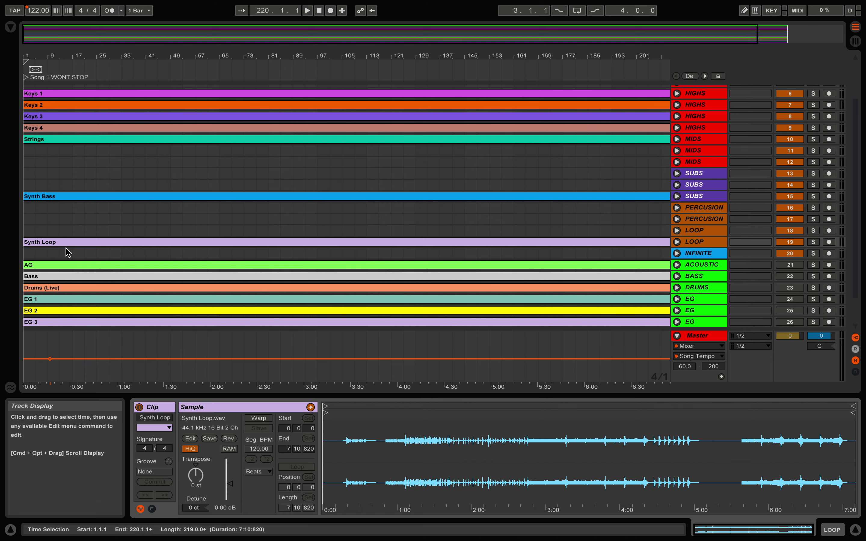
{"action": "left_click", "coordinate": [57, 266]}
{"action": "left_click", "coordinate": [67, 277]}
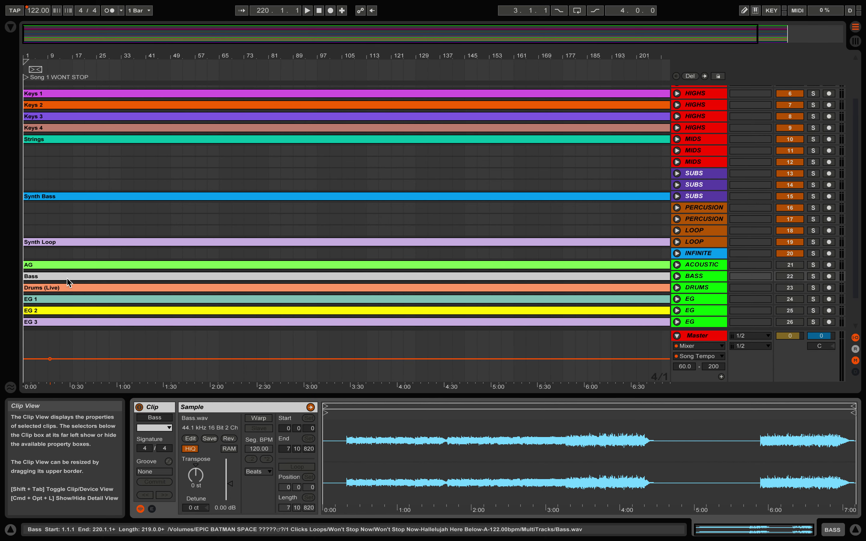
{"action": "scroll", "coordinate": [99, 215], "scroll_direction": "up", "scroll_amount": 5}
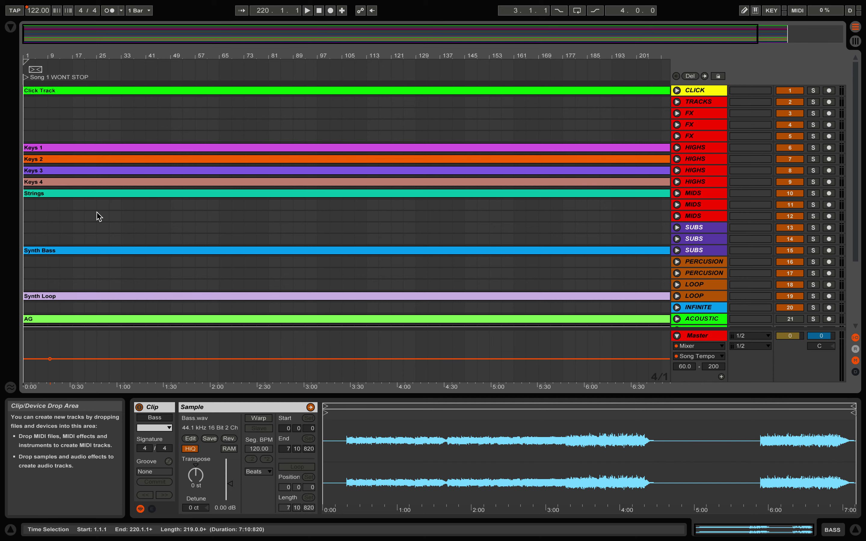
{"action": "scroll", "coordinate": [448, 311], "scroll_direction": "down", "scroll_amount": 5}
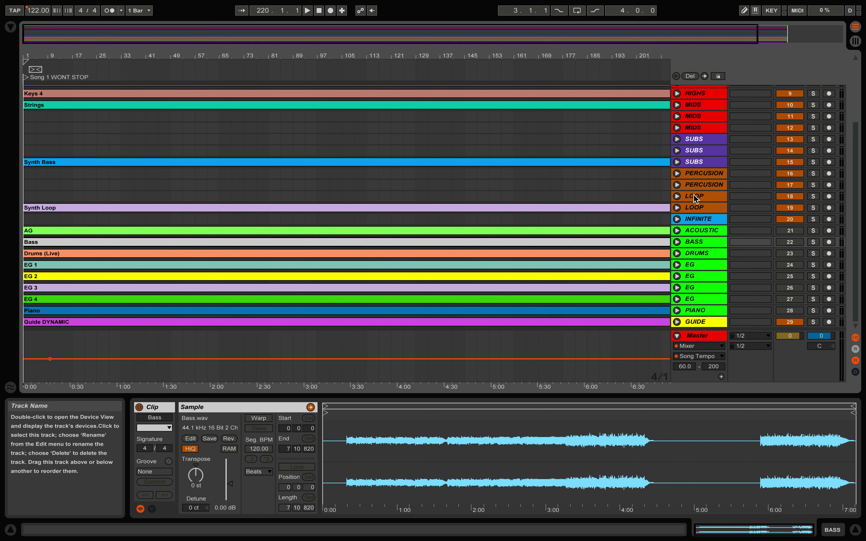
{"action": "scroll", "coordinate": [694, 198], "scroll_direction": "up", "scroll_amount": 5}
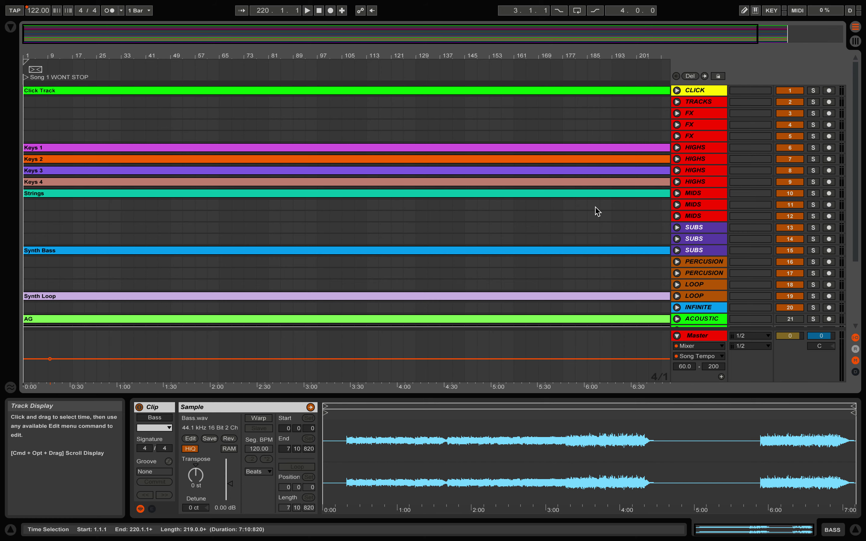
{"action": "scroll", "coordinate": [320, 278], "scroll_direction": "down", "scroll_amount": 4}
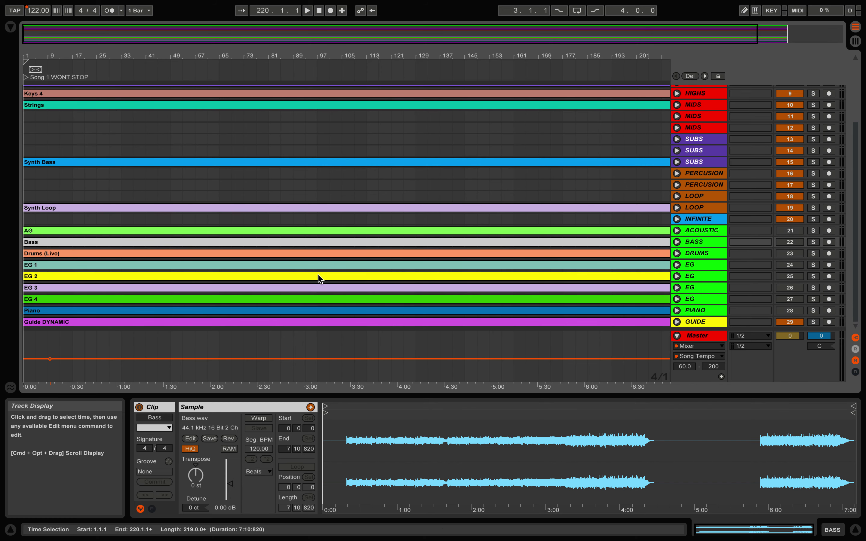
{"action": "scroll", "coordinate": [319, 278], "scroll_direction": "up", "scroll_amount": 4}
{"action": "scroll", "coordinate": [319, 278], "scroll_direction": "down", "scroll_amount": 4}
{"action": "scroll", "coordinate": [319, 278], "scroll_direction": "up", "scroll_amount": 4}
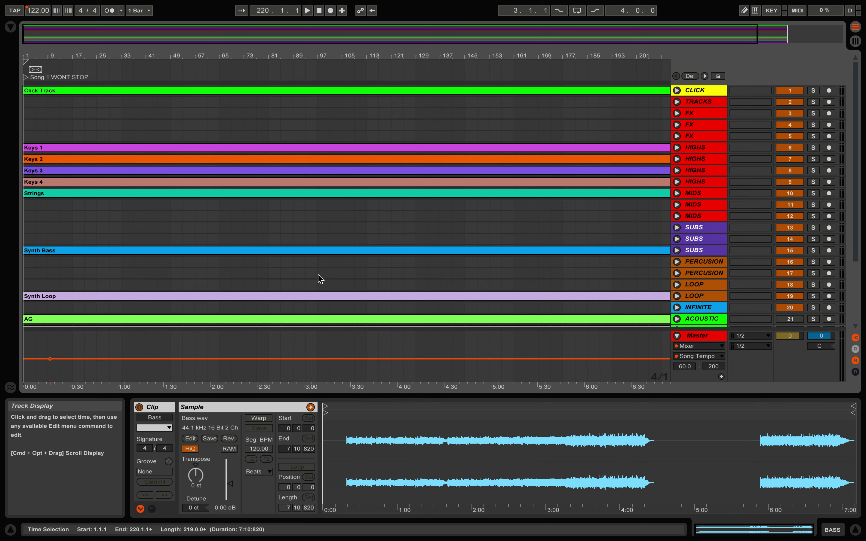
{"action": "scroll", "coordinate": [320, 279], "scroll_direction": "down", "scroll_amount": 5}
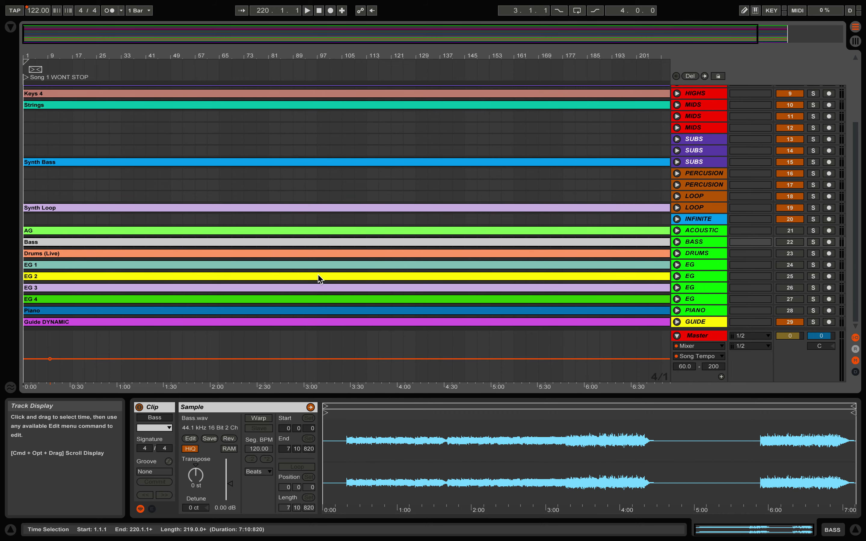
Collapse the MultiTracks folder in Finder and return to Live's arrangement.
{"action": "key", "text": "ctrl+Right"}
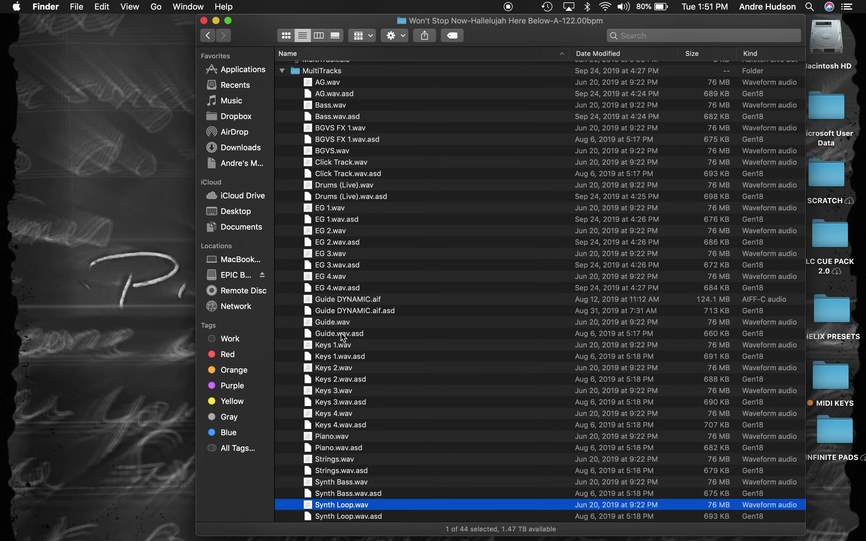
{"action": "scroll", "coordinate": [333, 333], "scroll_direction": "up", "scroll_amount": 3}
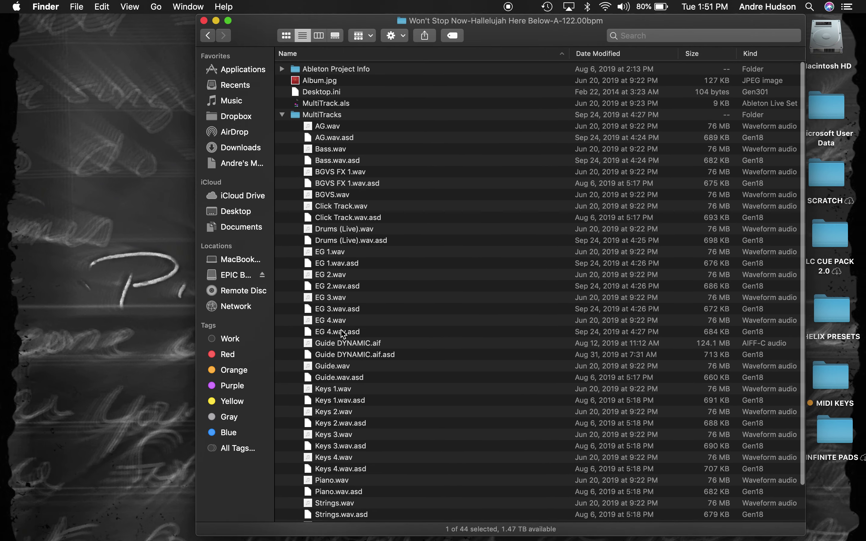
{"action": "left_click", "coordinate": [282, 113]}
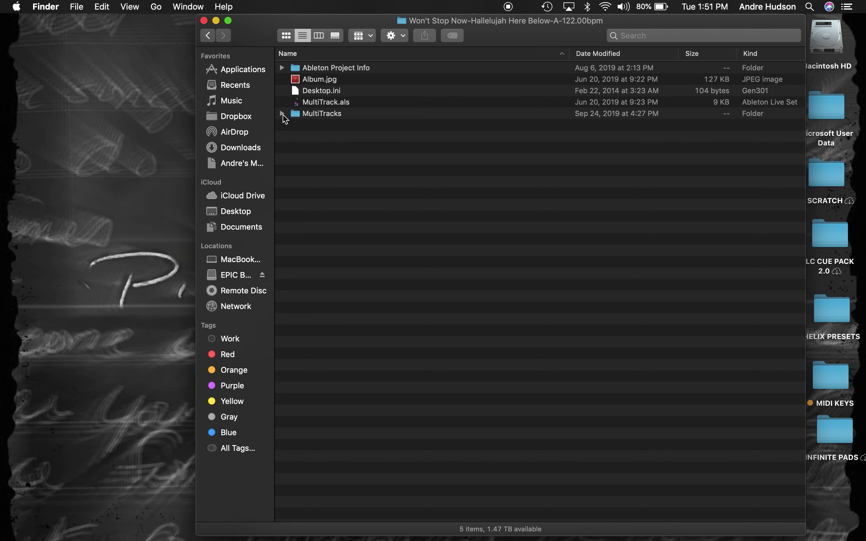
{"action": "key", "text": "ctrl+Left"}
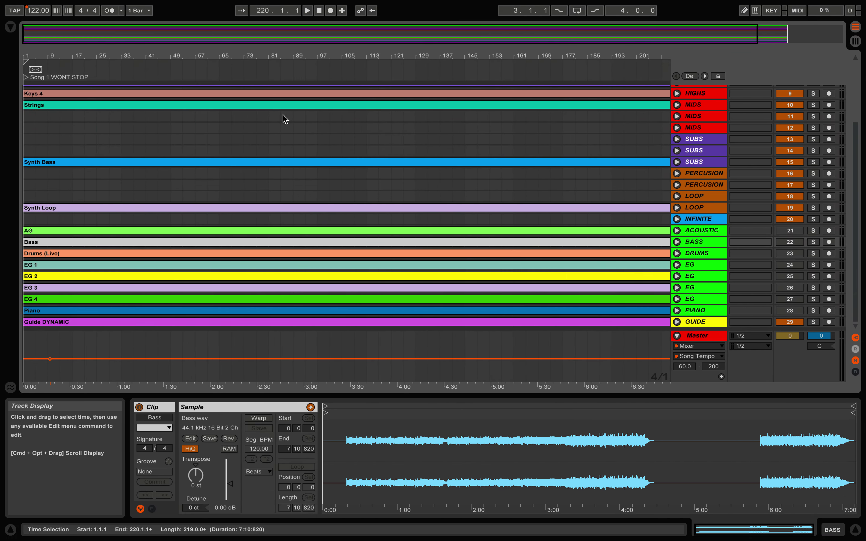
{"action": "scroll", "coordinate": [126, 278], "scroll_direction": "right", "scroll_amount": 2}
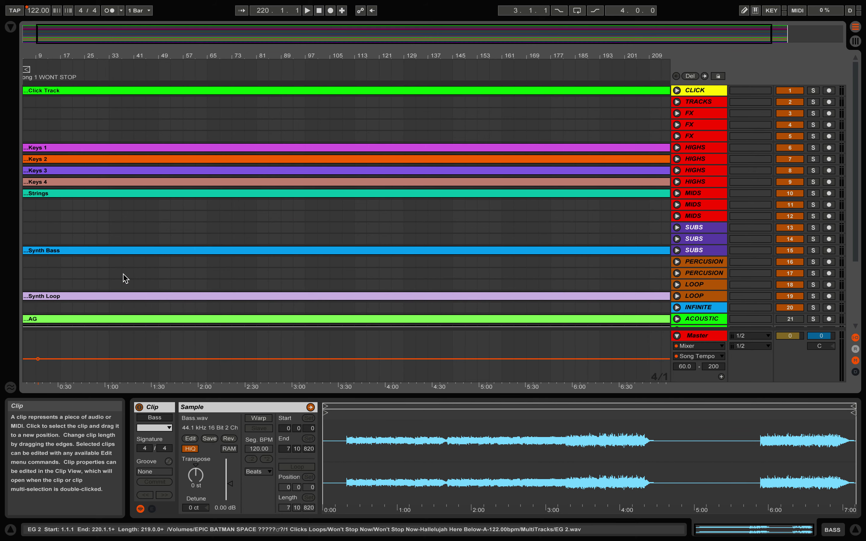
{"action": "scroll", "coordinate": [125, 278], "scroll_direction": "left", "scroll_amount": 2}
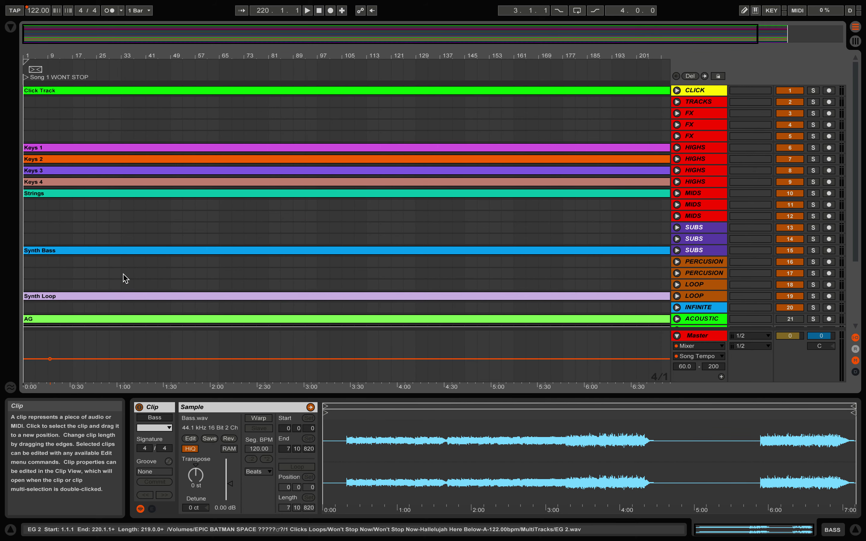
{"action": "scroll", "coordinate": [147, 151], "scroll_direction": "down", "scroll_amount": 3}
{"action": "scroll", "coordinate": [149, 154], "scroll_direction": "up", "scroll_amount": 3}
{"action": "scroll", "coordinate": [149, 153], "scroll_direction": "right", "scroll_amount": 2}
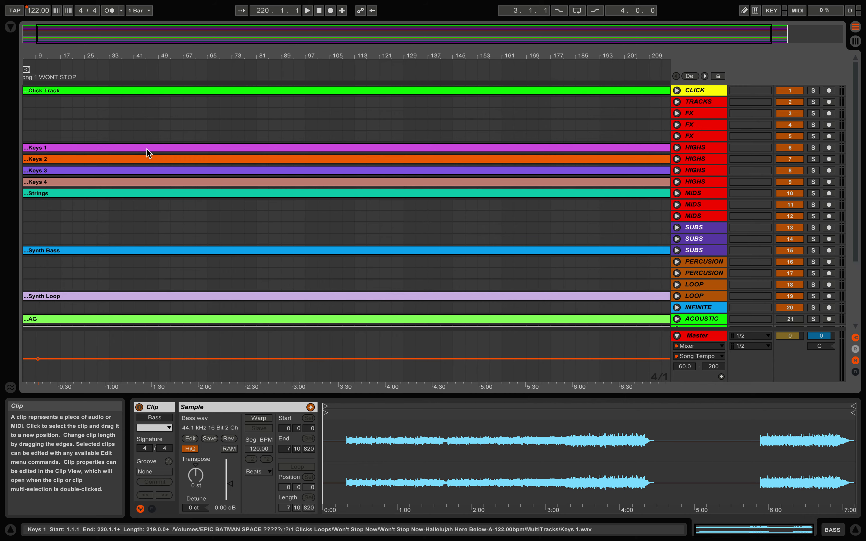
{"action": "scroll", "coordinate": [64, 107], "scroll_direction": "down", "scroll_amount": 3}
{"action": "scroll", "coordinate": [65, 108], "scroll_direction": "up", "scroll_amount": 3}
{"action": "scroll", "coordinate": [65, 108], "scroll_direction": "left", "scroll_amount": 2}
{"action": "scroll", "coordinate": [64, 108], "scroll_direction": "down", "scroll_amount": 3}
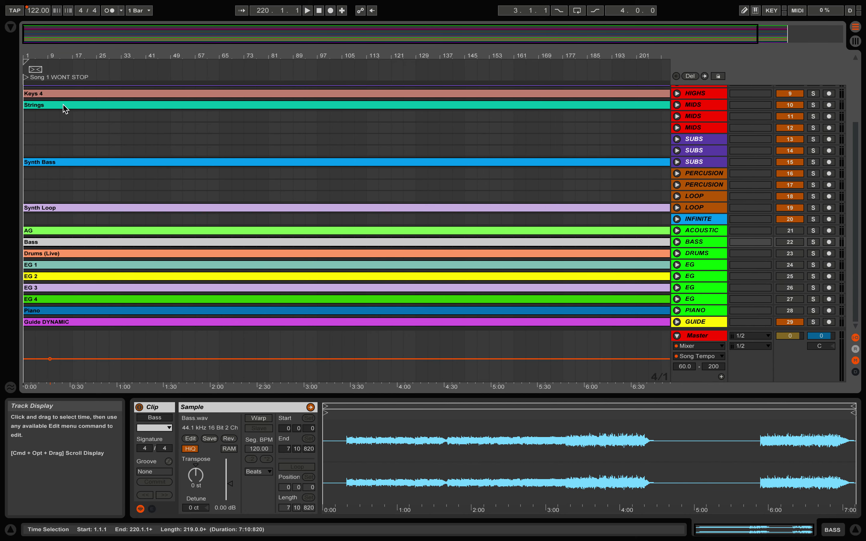
Duplicate the Click Track clip on the CLICK track so the copy starts at bar 220, directly after the original.
{"action": "scroll", "coordinate": [64, 108], "scroll_direction": "up", "scroll_amount": 3}
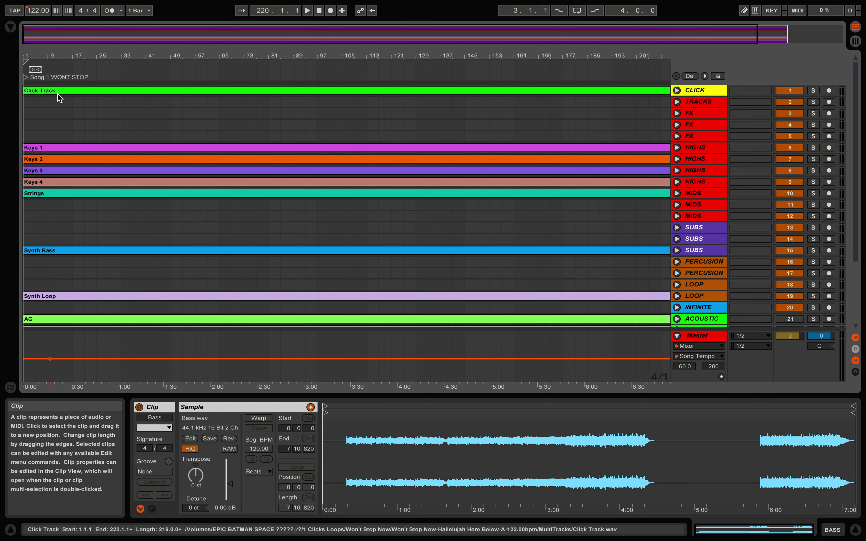
{"action": "left_click", "coordinate": [61, 94]}
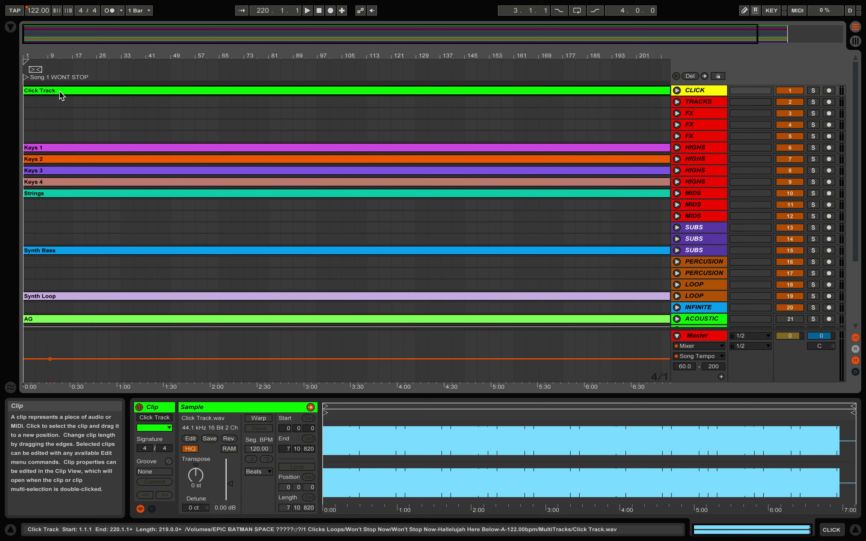
{"action": "key", "text": "super+d"}
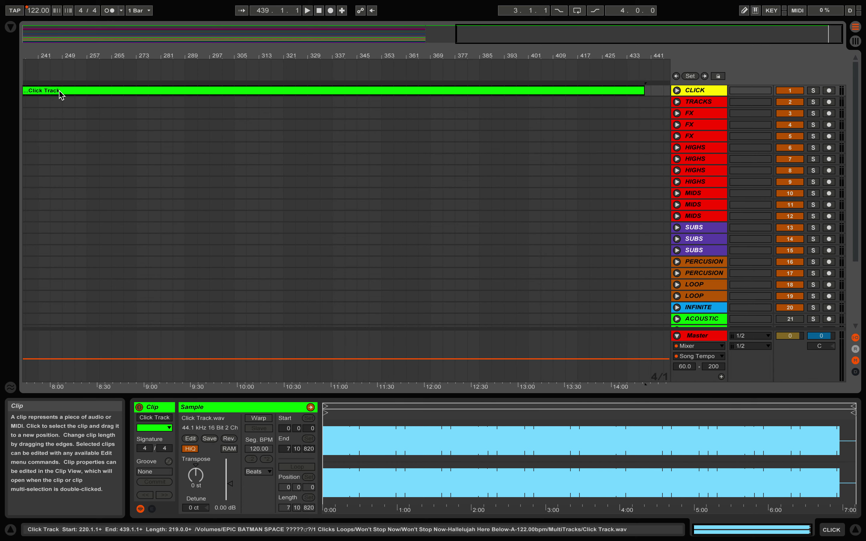
{"action": "scroll", "coordinate": [135, 126], "scroll_direction": "left", "scroll_amount": 10}
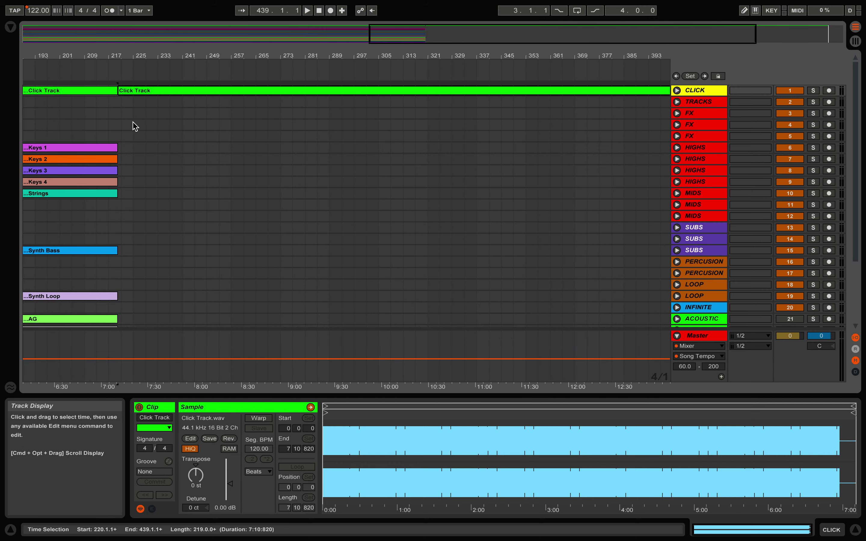
{"action": "scroll", "coordinate": [135, 125], "scroll_direction": "left", "scroll_amount": 3}
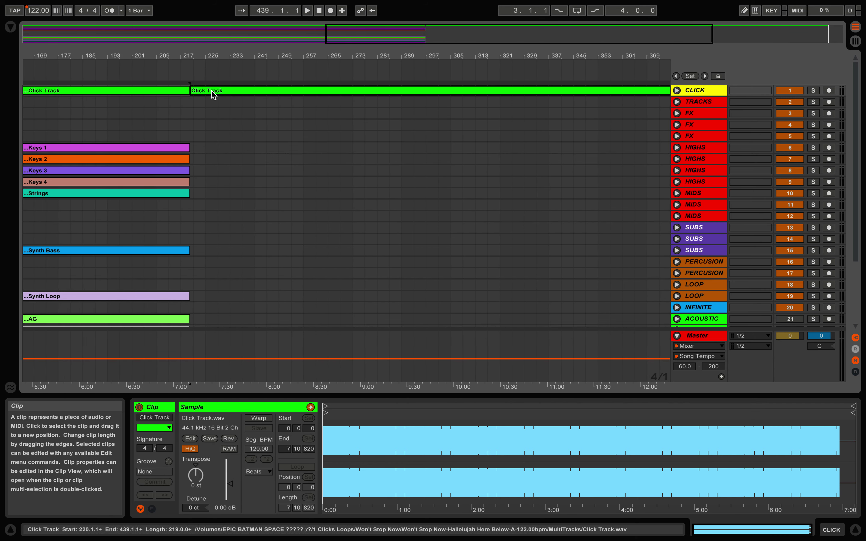
Add a locator named RESC 1 at bar 220, where the duplicated Click Track clip starts.
{"action": "right_click", "coordinate": [193, 75]}
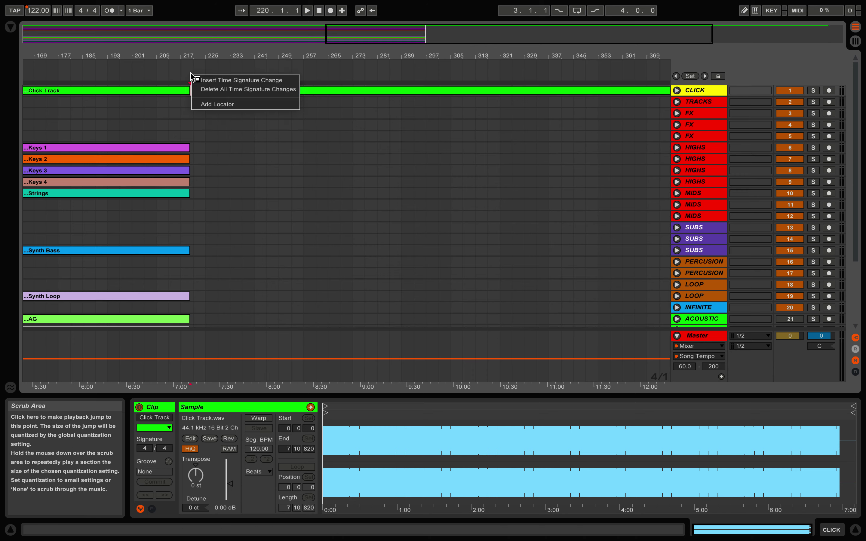
{"action": "left_click", "coordinate": [210, 104]}
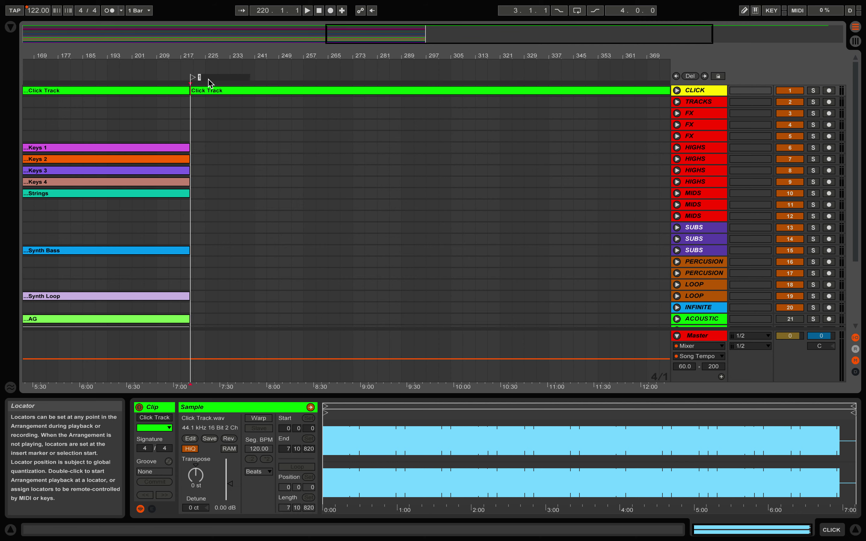
{"action": "type", "text": "RESO"}
{"action": "type", "text": " 1"}
{"action": "key", "text": "Return"}
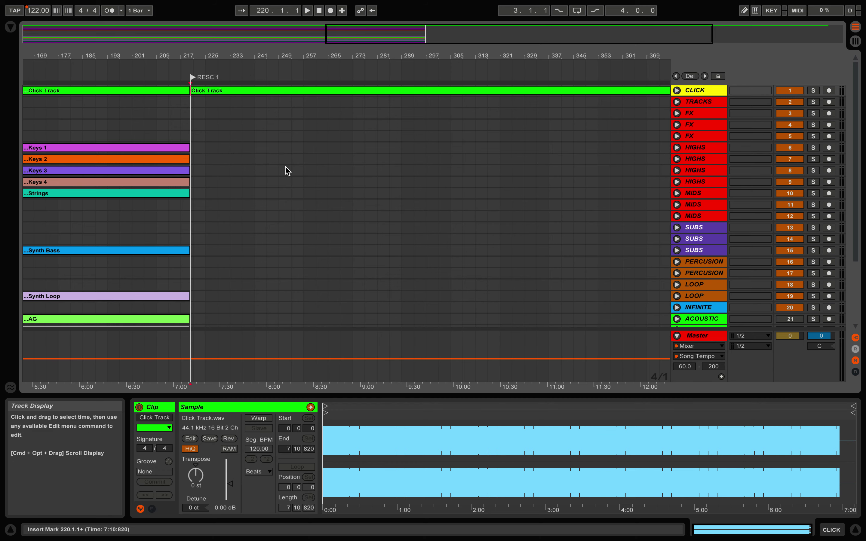
Check the Won't Stop Now song order in the Planning Center plan in Safari, and return to Live's arrangement.
{"action": "scroll", "coordinate": [286, 171], "scroll_direction": "left", "scroll_amount": 10}
{"action": "scroll", "coordinate": [286, 171], "scroll_direction": "left", "scroll_amount": 4}
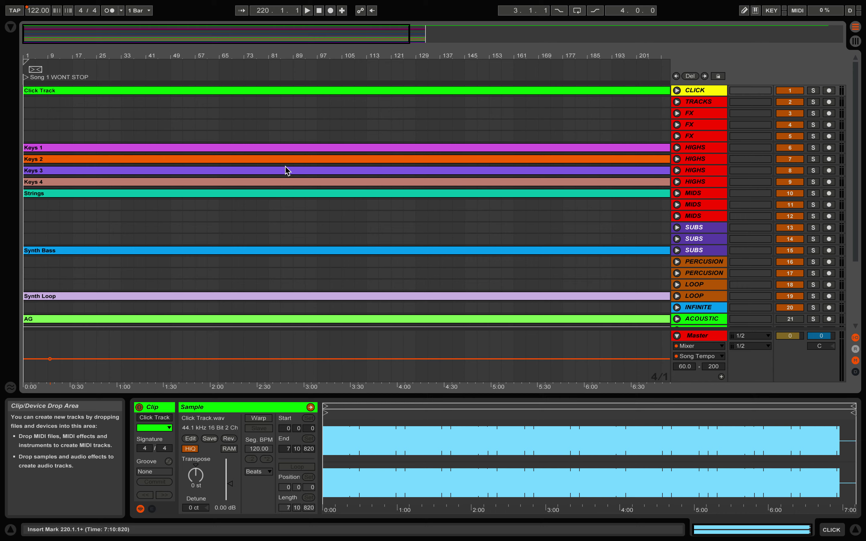
{"action": "key", "text": "ctrl+Left"}
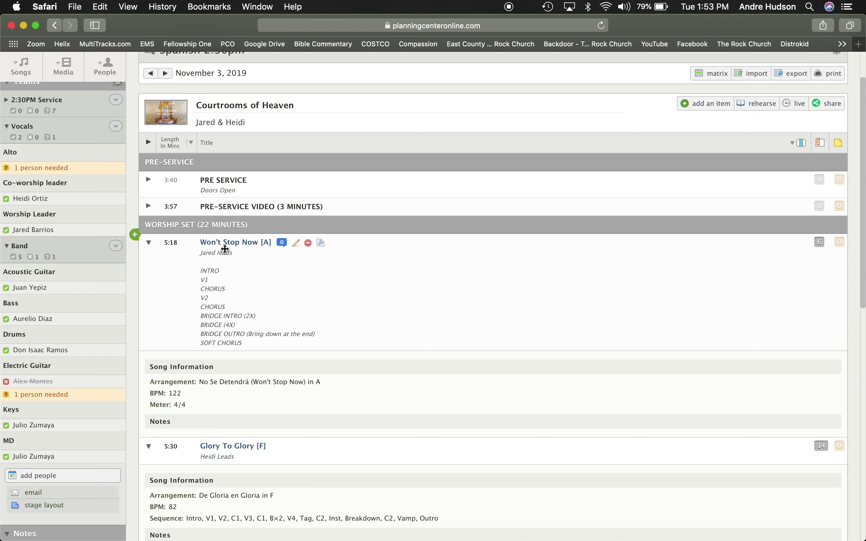
{"action": "key", "text": "ctrl+Right"}
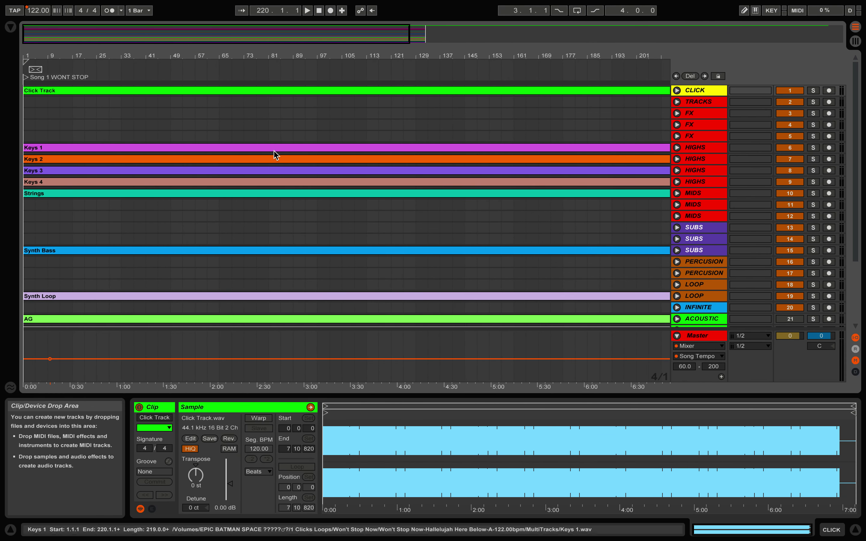
Listen to the full mix from about bar 79 and stop playback.
{"action": "left_click", "coordinate": [263, 73]}
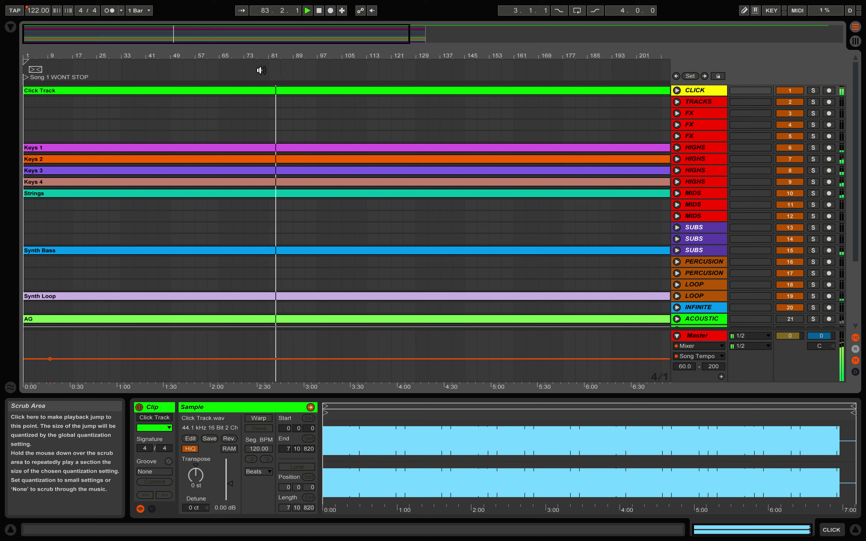
{"action": "key", "text": "space"}
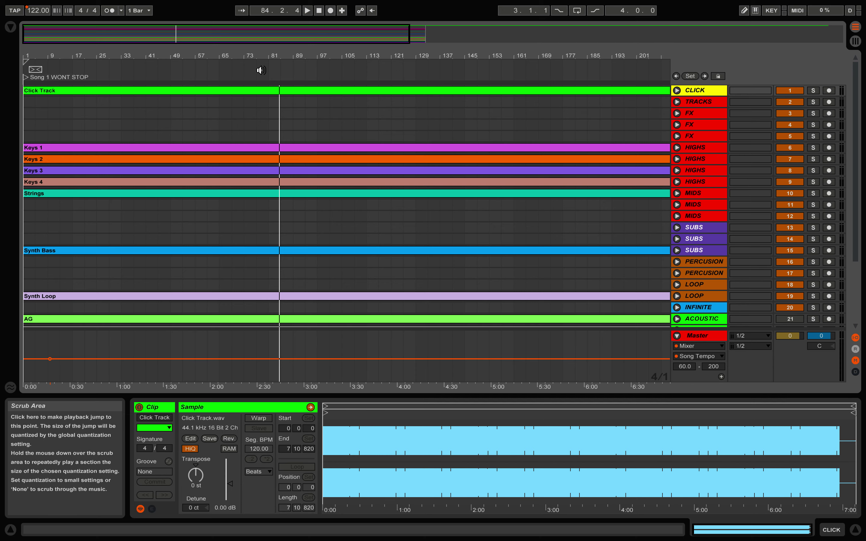
Add a locator named Song 2 at bar 441, just after the end of the duplicated Click Track clip.
{"action": "scroll", "coordinate": [262, 190], "scroll_direction": "right", "scroll_amount": 15}
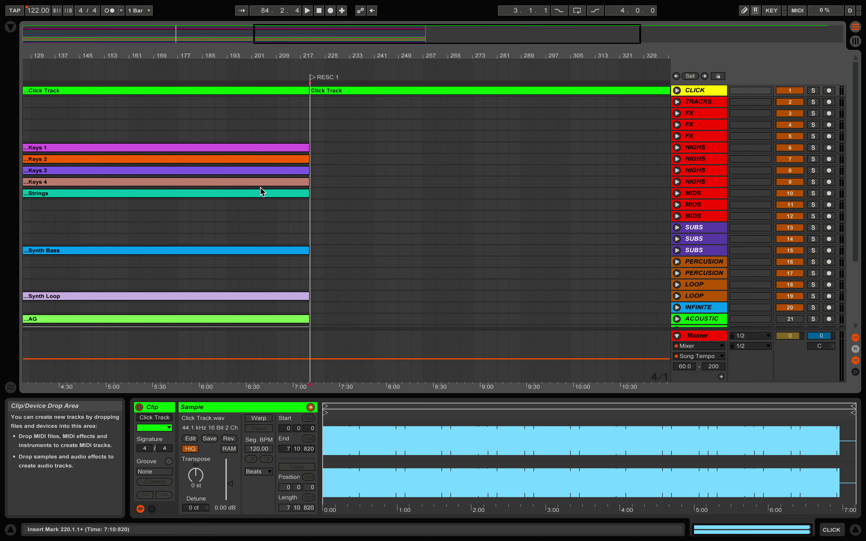
{"action": "scroll", "coordinate": [260, 188], "scroll_direction": "right", "scroll_amount": 13}
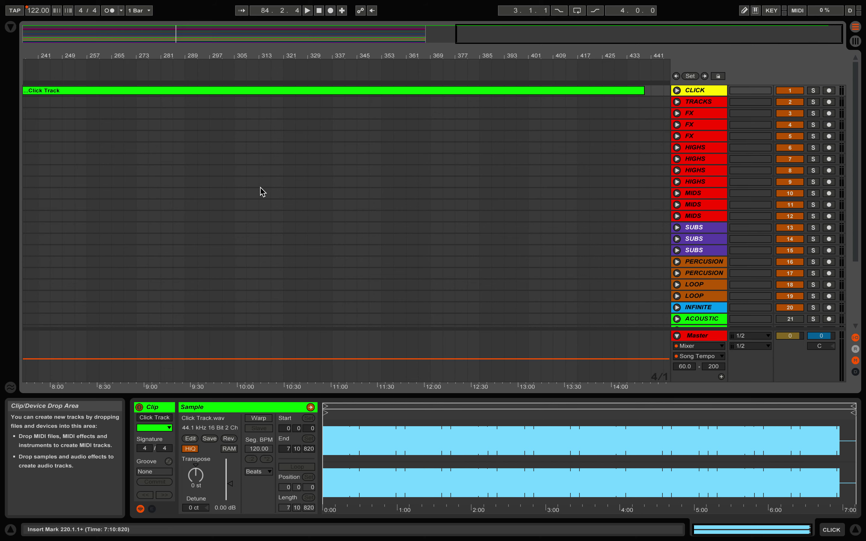
{"action": "left_click_drag", "start_coordinate": [308, 53], "coordinate": [308, 25]}
{"action": "scroll", "coordinate": [400, 214], "scroll_direction": "down", "scroll_amount": 1}
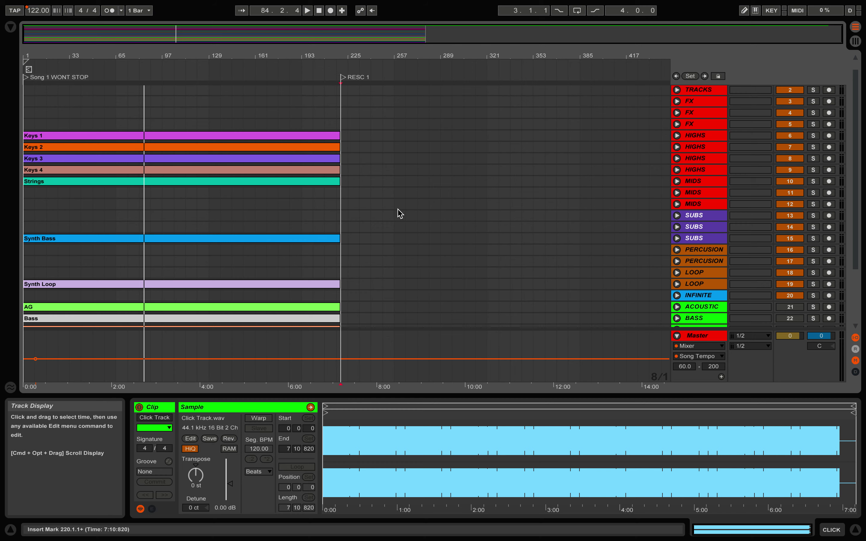
{"action": "scroll", "coordinate": [348, 193], "scroll_direction": "up", "scroll_amount": 1}
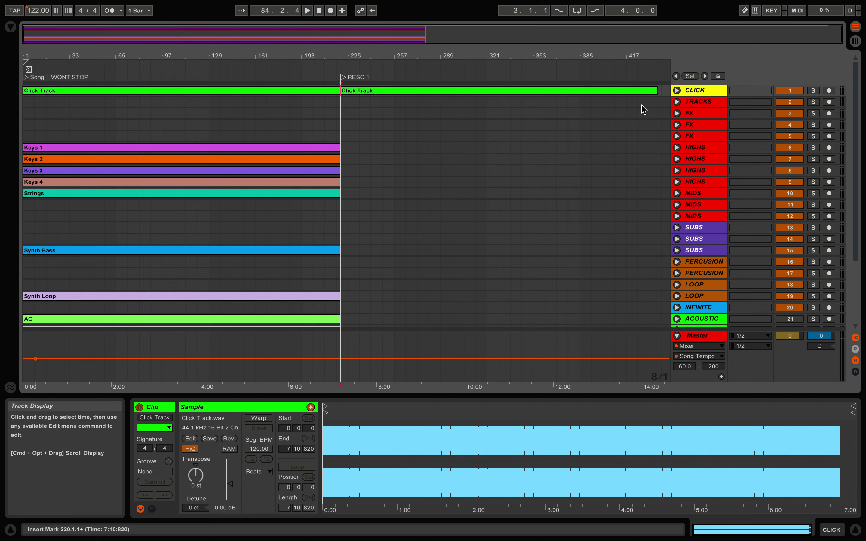
{"action": "right_click", "coordinate": [661, 72]}
{"action": "left_click", "coordinate": [683, 101]}
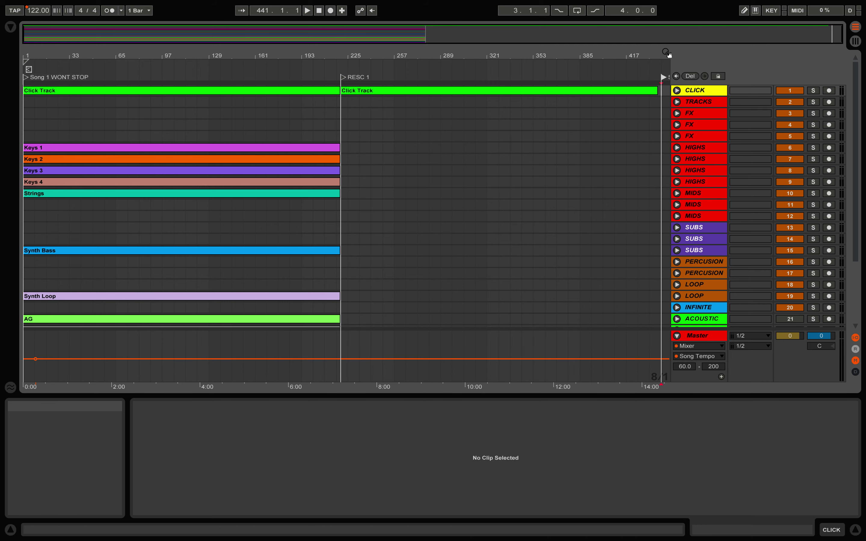
{"action": "left_click_drag", "start_coordinate": [666, 53], "coordinate": [666, 100]}
{"action": "left_click_drag", "start_coordinate": [599, 114], "coordinate": [600, 118]}
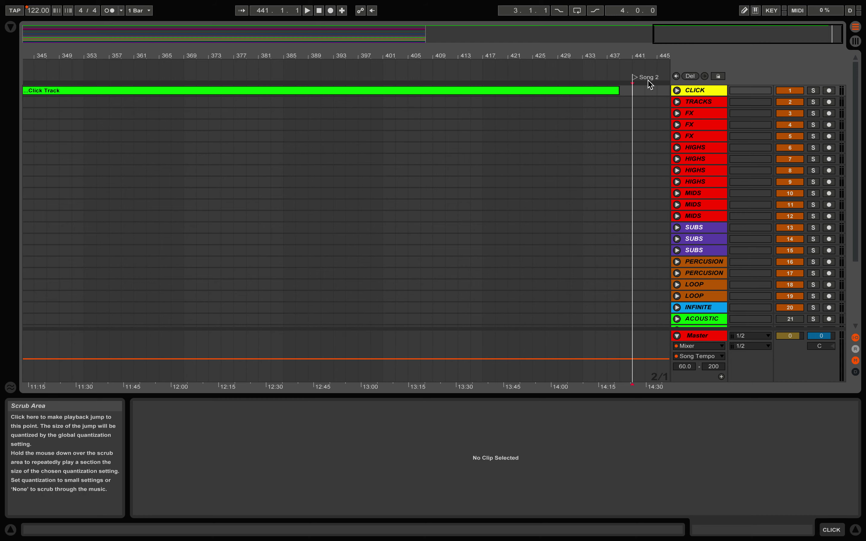
Look up the second song in the Planning Center plan in Safari, collapsing the Won't Stop Now details.
{"action": "key", "text": "ctrl+Left"}
{"action": "scroll", "coordinate": [302, 235], "scroll_direction": "down", "scroll_amount": 3}
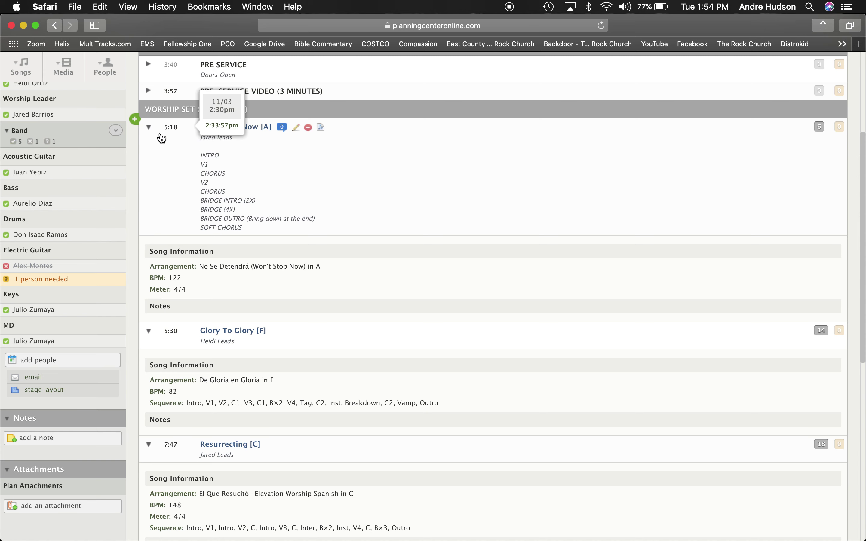
{"action": "left_click", "coordinate": [149, 127]}
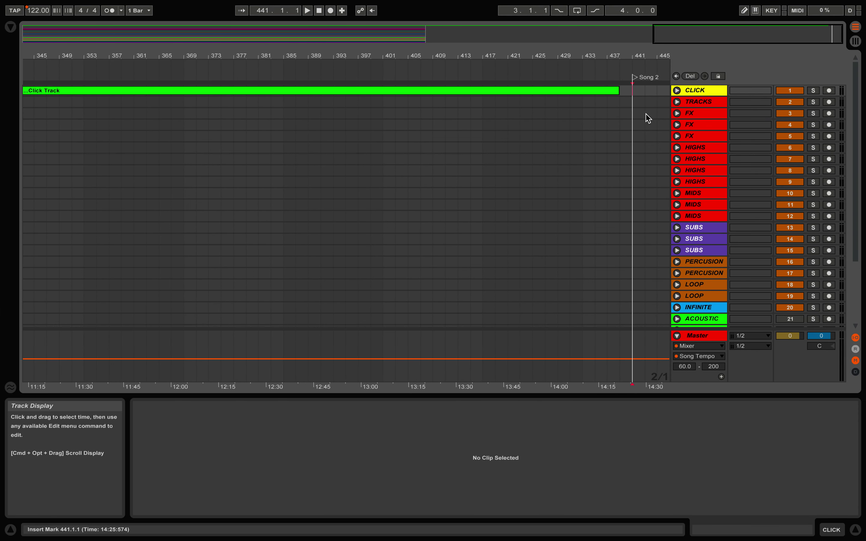
Rename the Song 2 locator in Live's arrangement as Song 2 GLORY TO GLORY.
{"action": "right_click", "coordinate": [636, 83]}
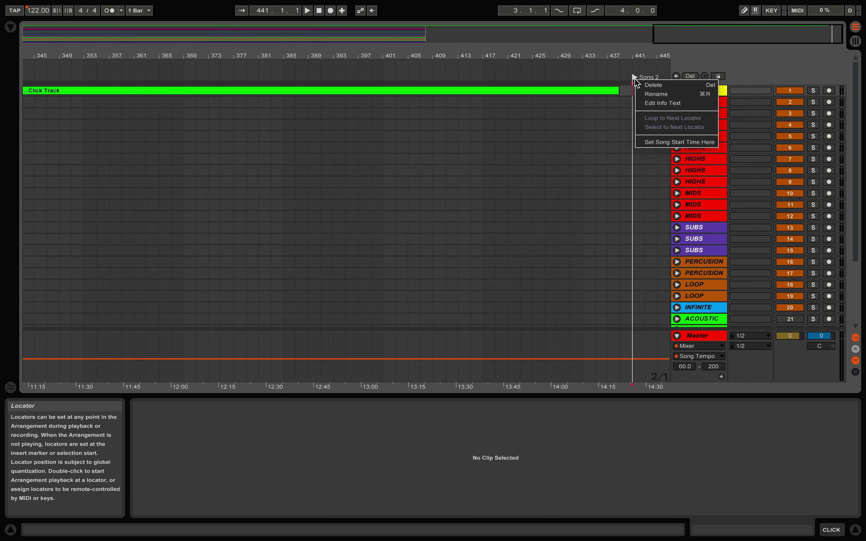
{"action": "left_click", "coordinate": [651, 93]}
{"action": "key", "text": "Right"}
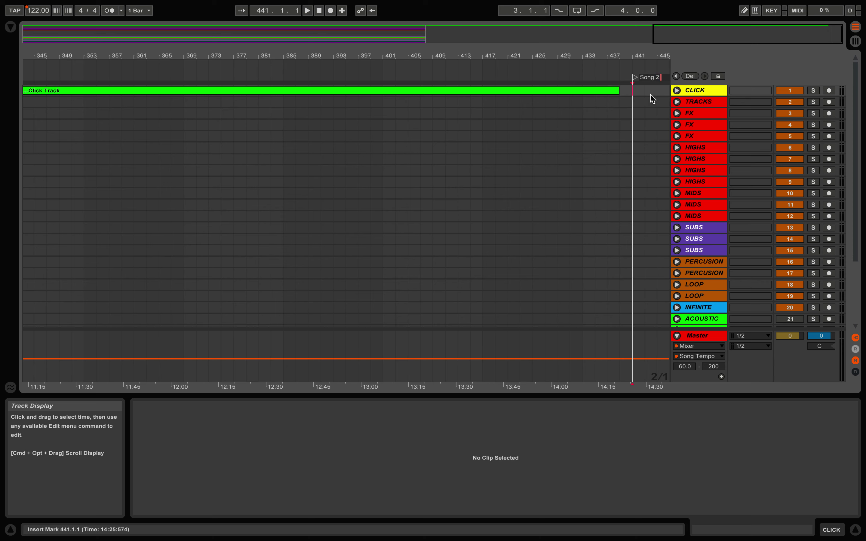
{"action": "type", "text": "GLORIOUS"}
{"action": "key", "text": "Return"}
Check Glory To Glory's BPM in the Planning Center plan and examine the Song Tempo automation in Live from song 1 to song 2.
{"action": "key", "text": "ctrl+Left"}
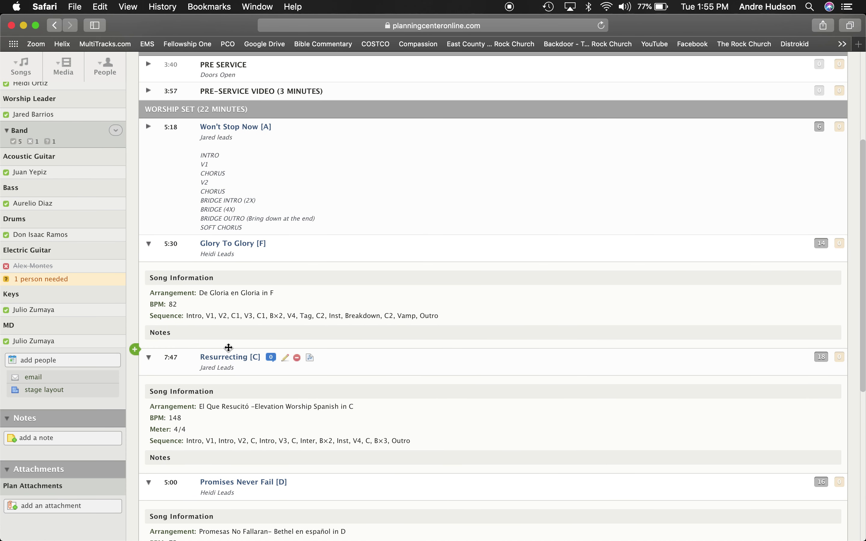
{"action": "key", "text": "ctrl+Right"}
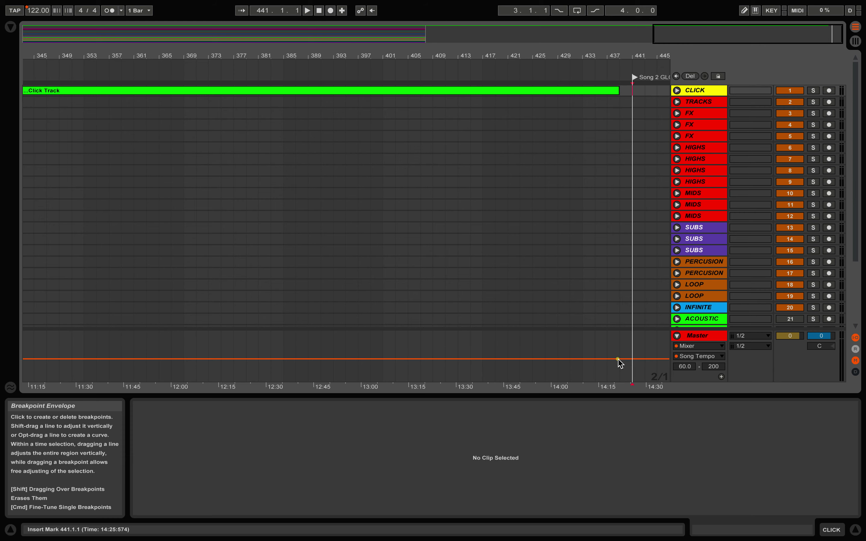
{"action": "scroll", "coordinate": [178, 351], "scroll_direction": "left", "scroll_amount": 20}
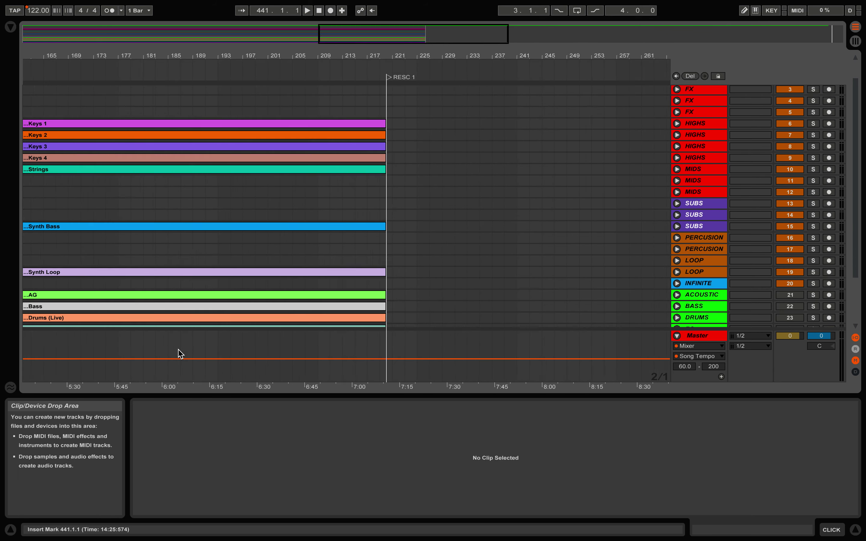
{"action": "mouse_move", "coordinate": [77, 358]}
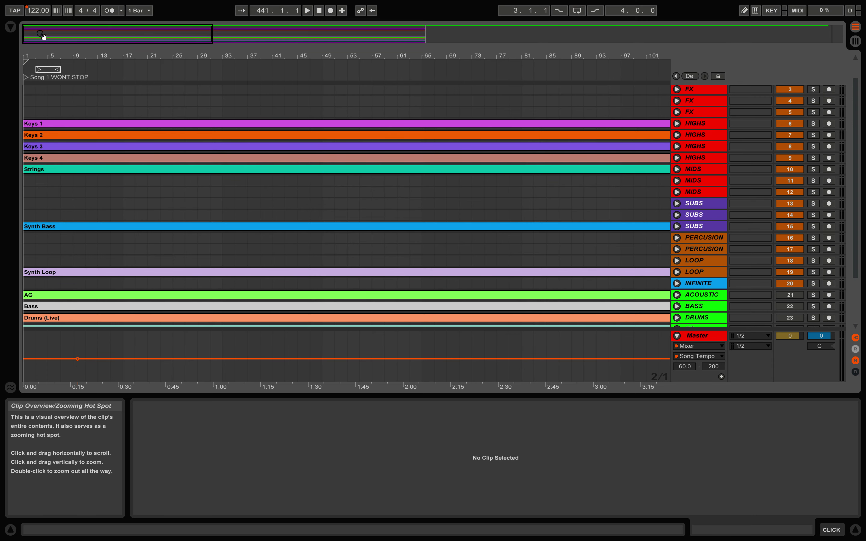
{"action": "scroll", "coordinate": [197, 332], "scroll_direction": "right", "scroll_amount": 20}
{"action": "scroll", "coordinate": [197, 332], "scroll_direction": "up", "scroll_amount": 1}
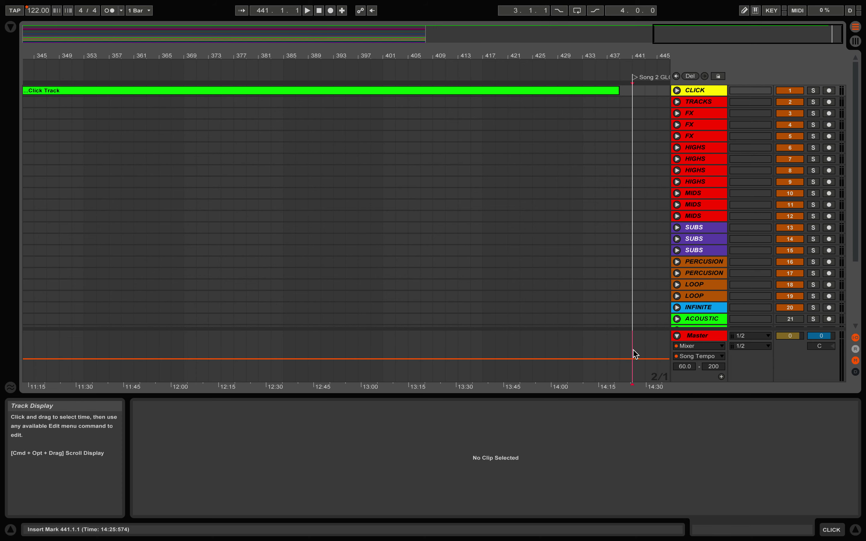
Record a Song Tempo change to 82 BPM on the Master track at bar 441 and delete the two breakpoints where recording stopped.
{"action": "mouse_move", "coordinate": [639, 354]}
{"action": "left_mouse_down"}
{"action": "mouse_move", "coordinate": [664, 349]}
{"action": "mouse_move", "coordinate": [649, 350]}
{"action": "left_mouse_up"}
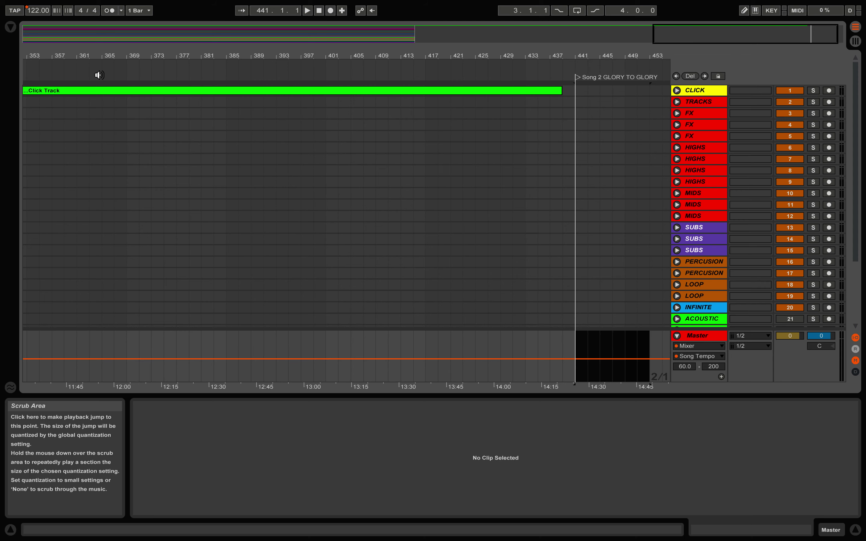
{"action": "left_click", "coordinate": [35, 11]}
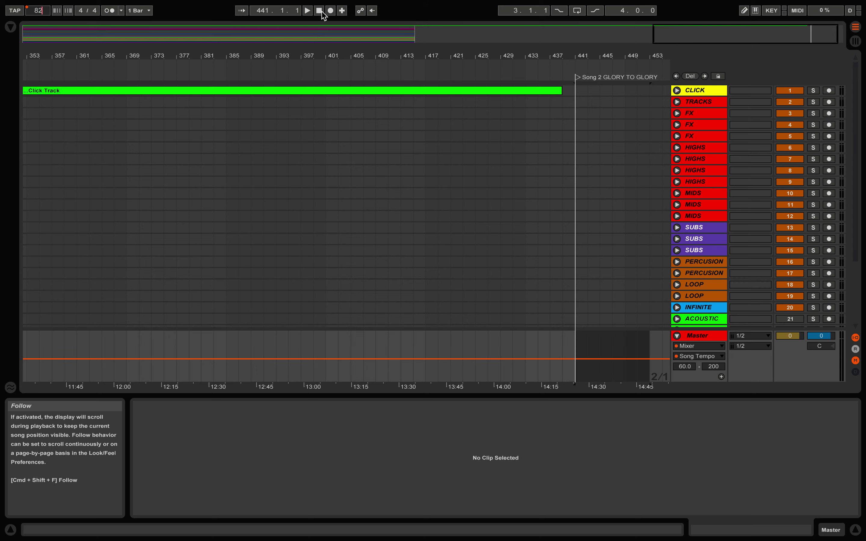
{"action": "left_click", "coordinate": [331, 11]}
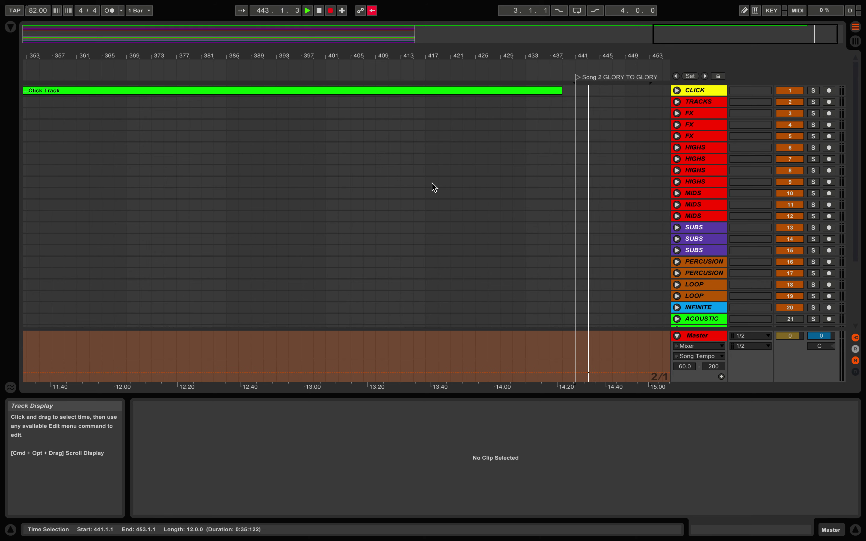
{"action": "key", "text": "space"}
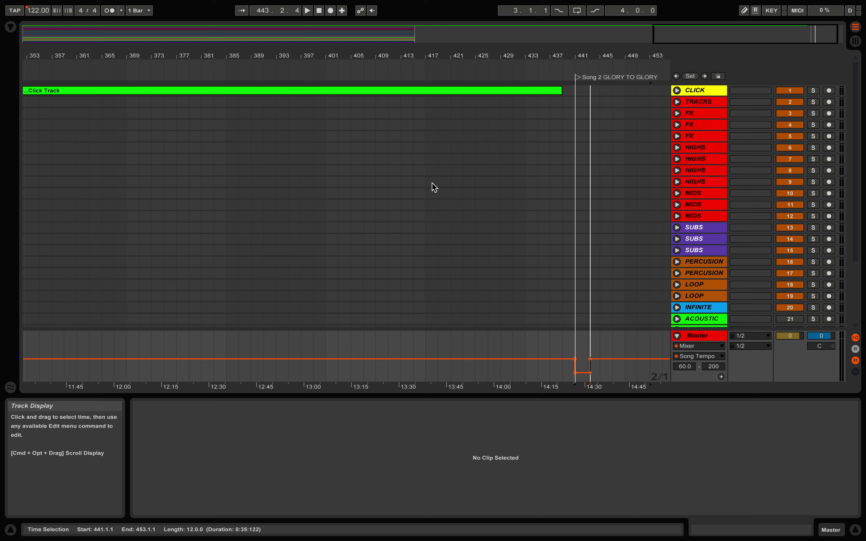
{"action": "left_click", "coordinate": [590, 359]}
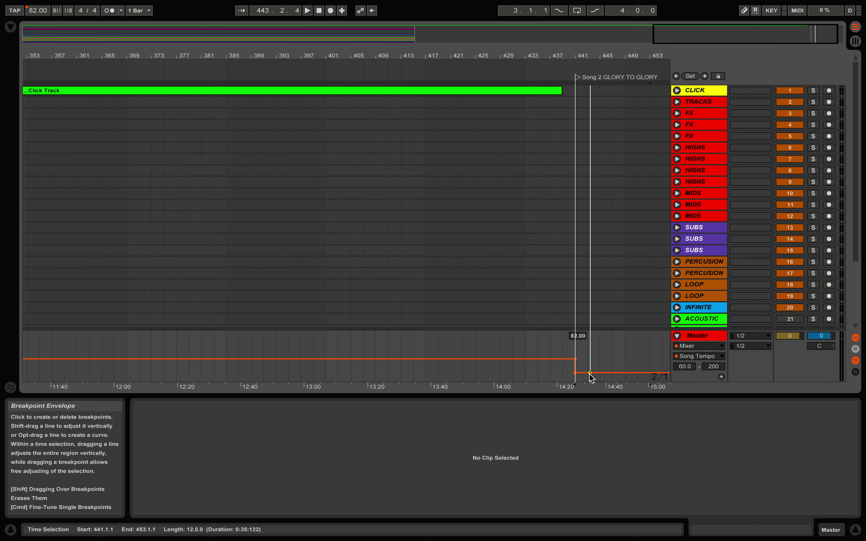
{"action": "left_click", "coordinate": [591, 373]}
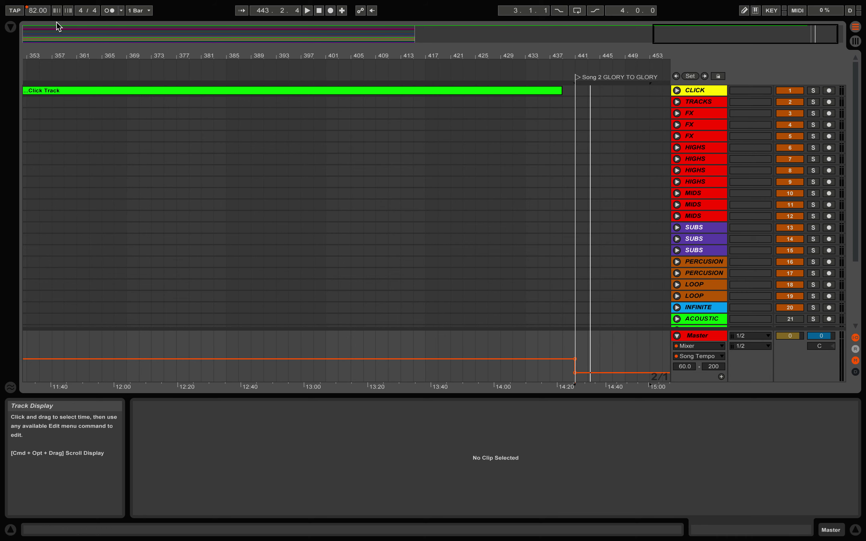
Switch to Finder, search for "Glory to", and open the Glory To Glory-Have It All-D folder.
{"action": "key", "text": "ctrl+Right"}
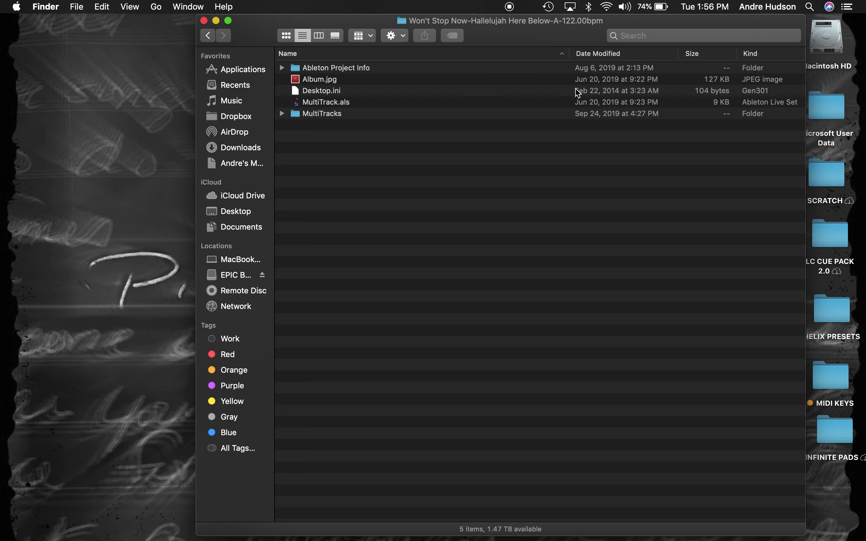
{"action": "left_click", "coordinate": [239, 282]}
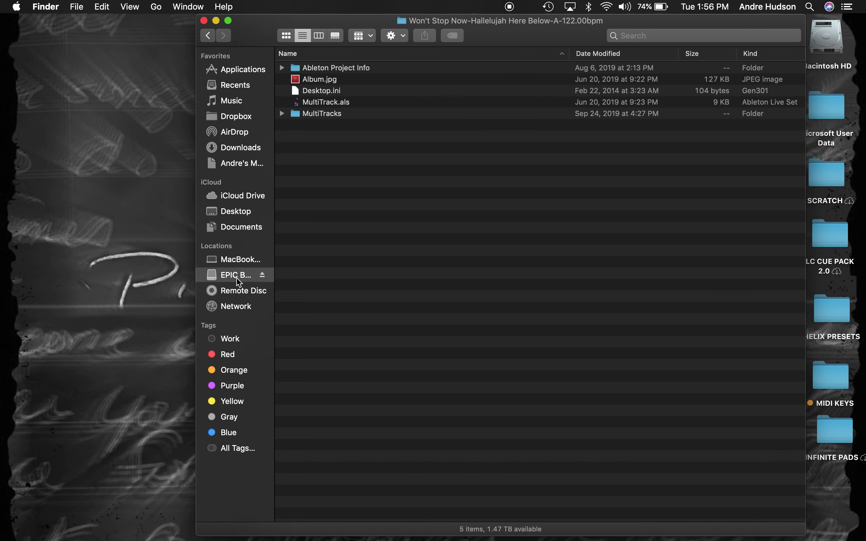
{"action": "left_click", "coordinate": [738, 38]}
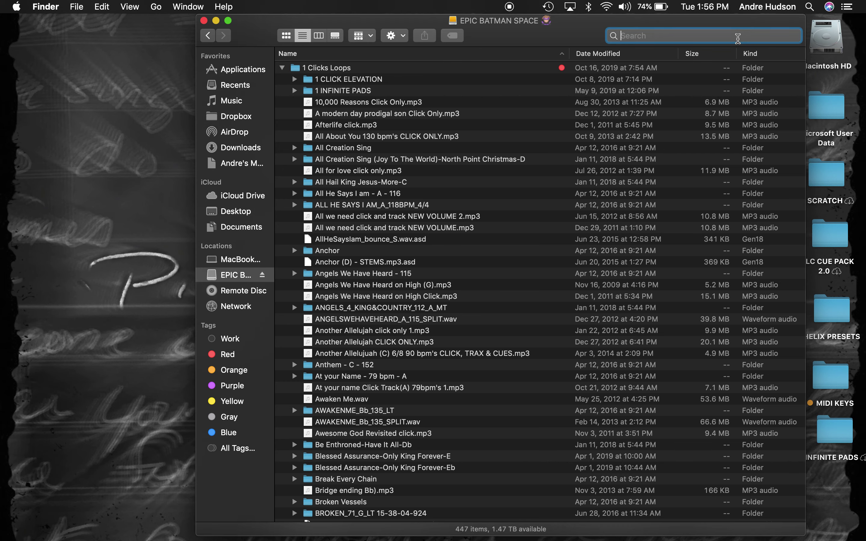
{"action": "type", "text": "Glory to "}
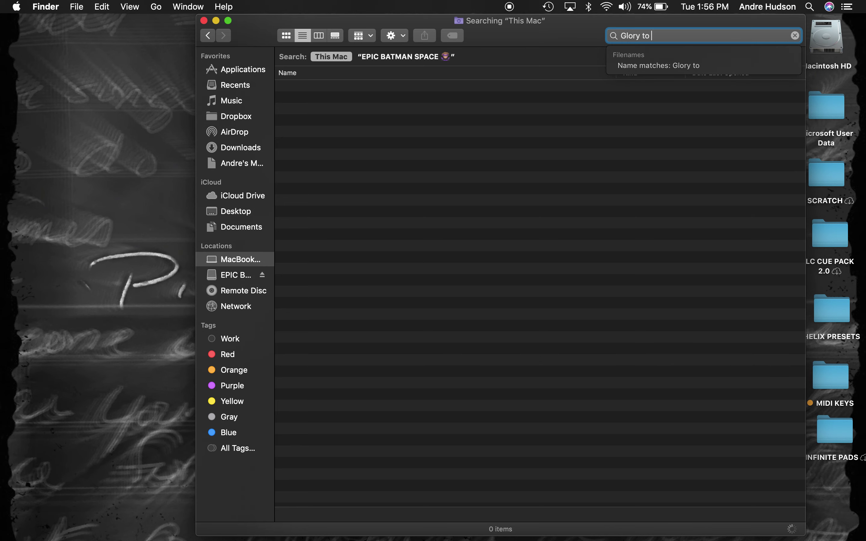
{"action": "type", "text": "gl"}
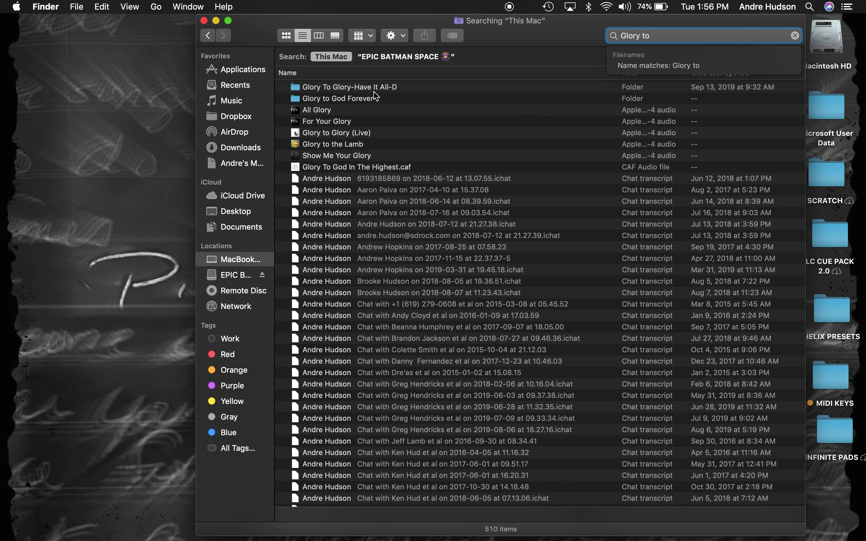
{"action": "double_click", "coordinate": [335, 90]}
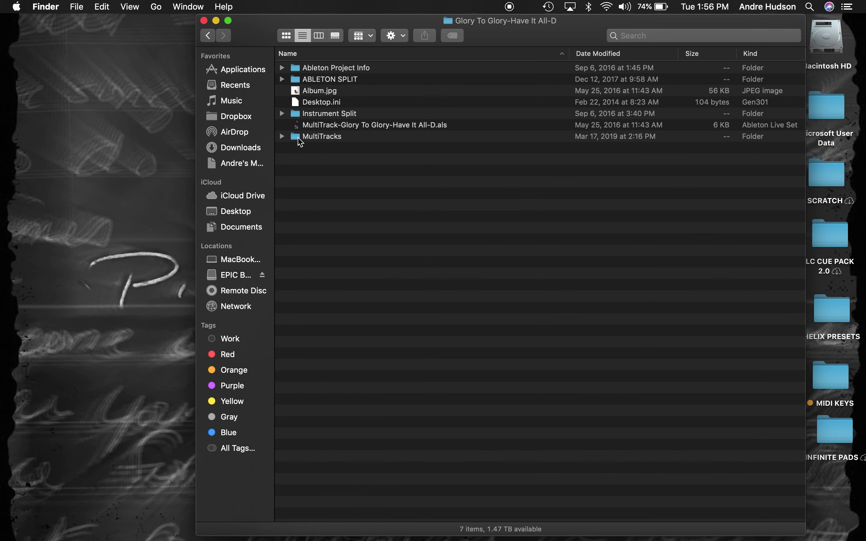
Preview Album.jpg to check the album, and expand the MultiTracks folder to list the stems.
{"action": "left_click", "coordinate": [320, 92]}
{"action": "key", "text": "space"}
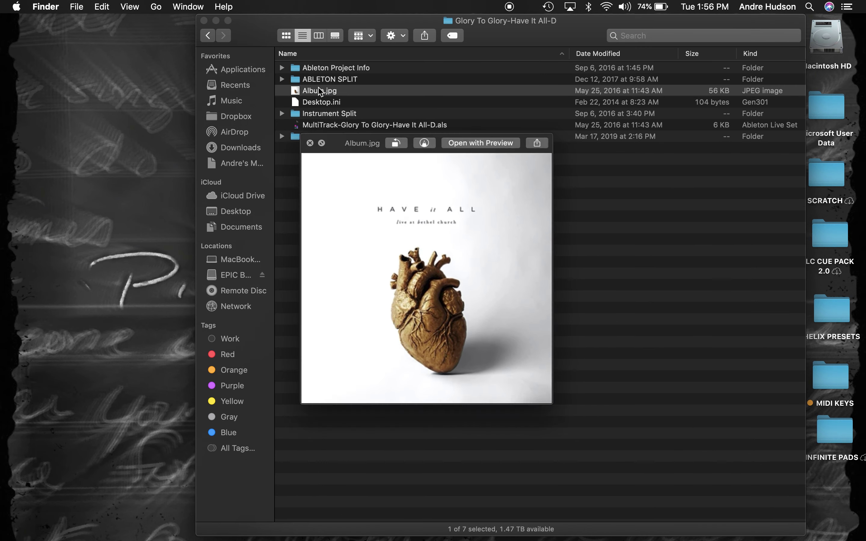
{"action": "key", "text": "space"}
{"action": "left_click", "coordinate": [282, 137]}
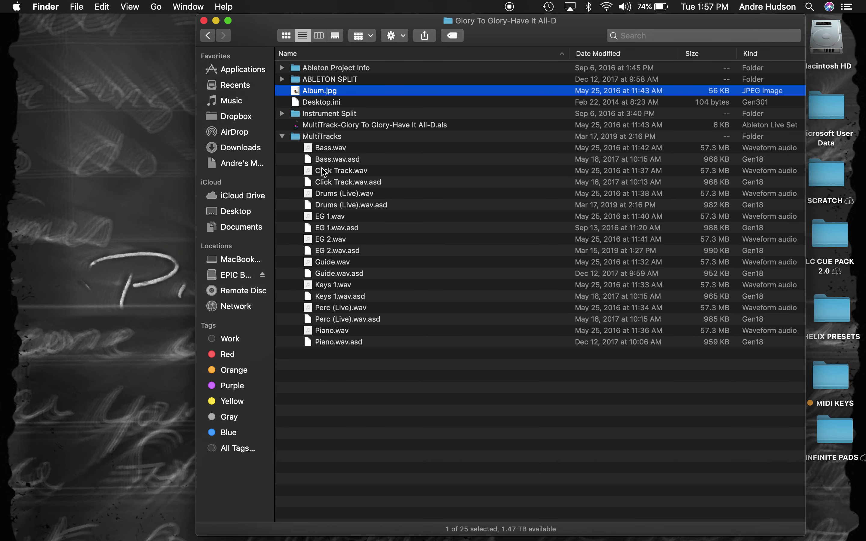
Import Bass.wav onto the BASS track and Click Track.wav onto the CLICK track at bar 441, returning to Finder.
{"action": "left_click", "coordinate": [334, 148]}
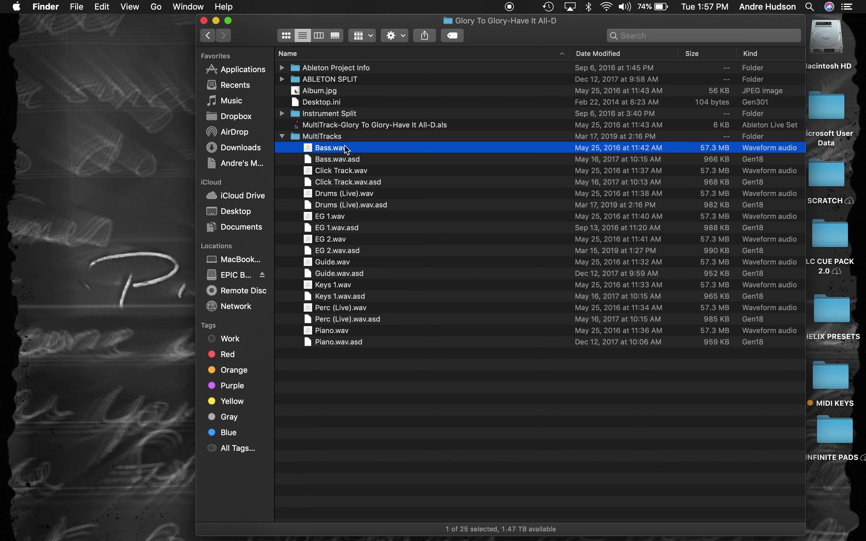
{"action": "left_click_drag", "start_coordinate": [344, 150], "coordinate": [602, 245]}
{"action": "key", "text": "ctrl+Right"}
{"action": "left_click_drag", "start_coordinate": [337, 174], "coordinate": [593, 93]}
{"action": "key", "text": "ctrl+Right"}
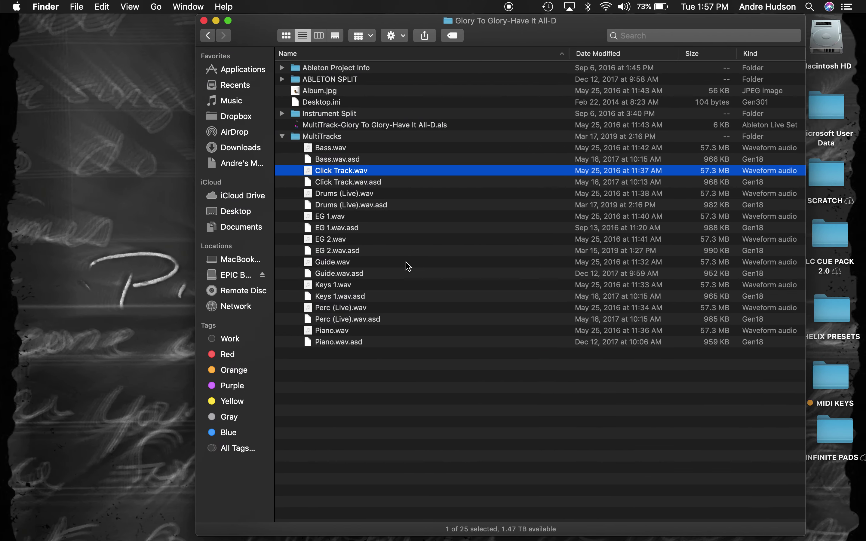
Import Drums (Live).wav onto the drums track at the Song 2 locator and return to the stems folder.
{"action": "left_click", "coordinate": [343, 194]}
{"action": "left_click_drag", "start_coordinate": [349, 201], "coordinate": [588, 303]}
{"action": "key", "text": "ctrl+Right"}
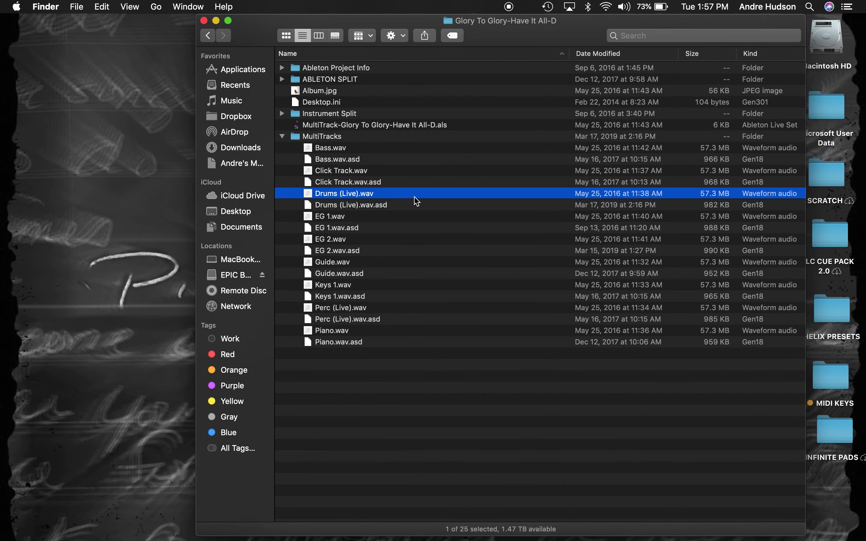
Import EG 1.wav and EG 2.wav onto separate electric guitar tracks at the Song 2 locator.
{"action": "left_click", "coordinate": [354, 222]}
{"action": "left_click_drag", "start_coordinate": [359, 221], "coordinate": [593, 274]}
{"action": "key", "text": "ctrl+Right"}
{"action": "left_click", "coordinate": [328, 241]}
{"action": "left_click_drag", "start_coordinate": [347, 244], "coordinate": [589, 285]}
{"action": "key", "text": "ctrl+Right"}
Import Guide.wav onto its matching track at the Song 2 locator and return to the stems folder.
{"action": "left_click", "coordinate": [359, 265]}
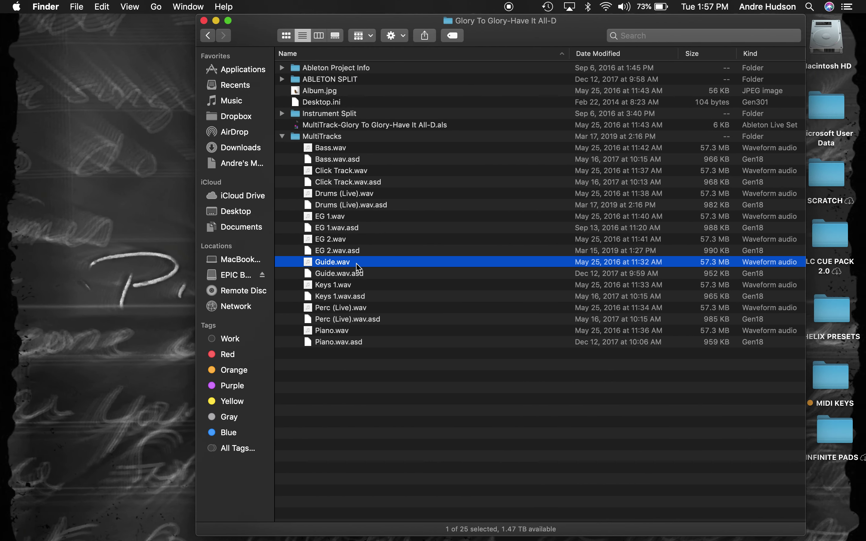
{"action": "left_click_drag", "start_coordinate": [339, 267], "coordinate": [587, 318]}
{"action": "key", "text": "ctrl+Right"}
Import Keys 1.wav onto HIGHS track 7 and Perc (Live).wav onto a percussion track at bar 441, returning to Finder.
{"action": "left_click_drag", "start_coordinate": [336, 284], "coordinate": [392, 162]}
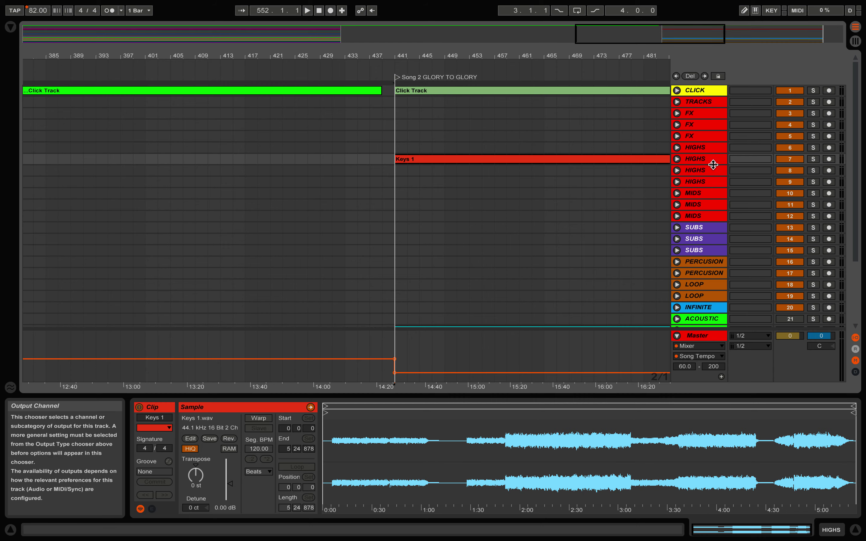
{"action": "key", "text": "ctrl+Right"}
{"action": "left_click_drag", "start_coordinate": [341, 312], "coordinate": [397, 246]}
{"action": "key", "text": "ctrl+Right"}
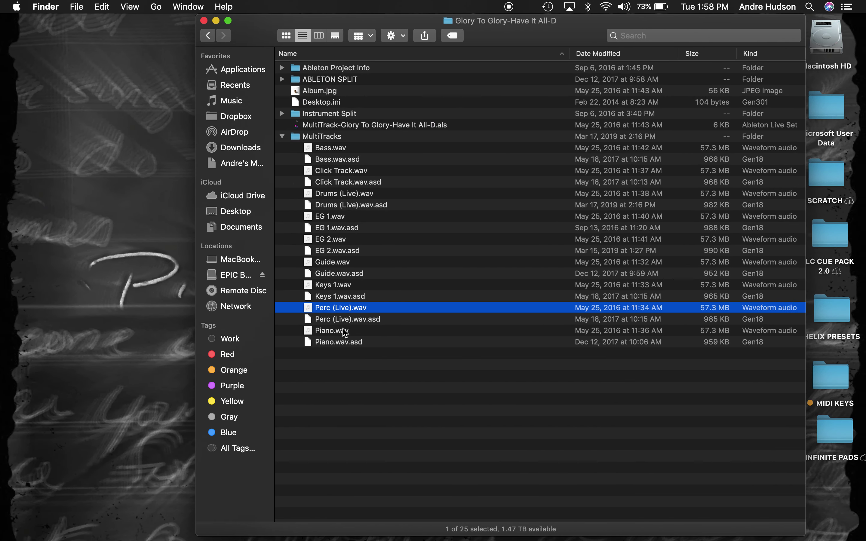
Import Piano.wav onto the PIANO track at the Song 2 locator and view the whole arrangement.
{"action": "left_click", "coordinate": [344, 331]}
{"action": "left_click_drag", "start_coordinate": [347, 335], "coordinate": [411, 311]}
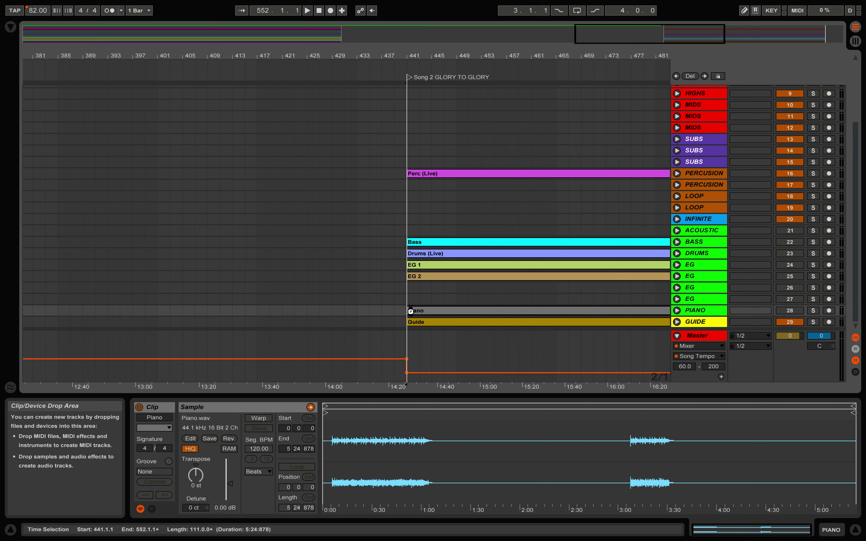
{"action": "scroll", "coordinate": [555, 283], "scroll_direction": "up", "scroll_amount": 5}
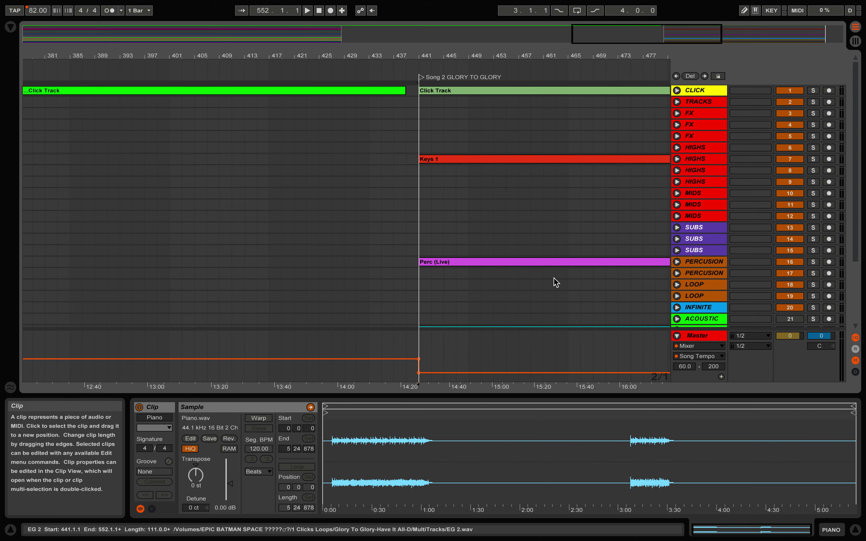
{"action": "left_click_drag", "start_coordinate": [530, 57], "coordinate": [550, 56]}
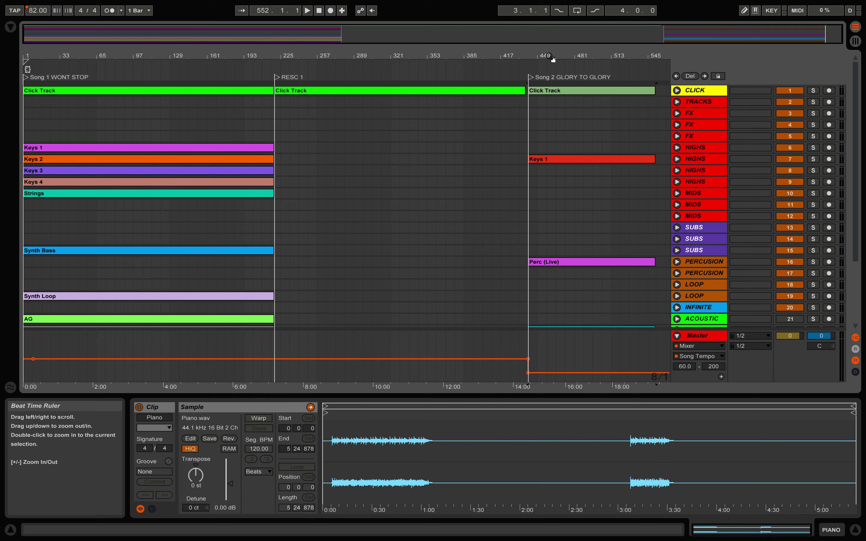
{"action": "scroll", "coordinate": [468, 212], "scroll_direction": "down", "scroll_amount": 5}
{"action": "scroll", "coordinate": [469, 212], "scroll_direction": "up", "scroll_amount": 5}
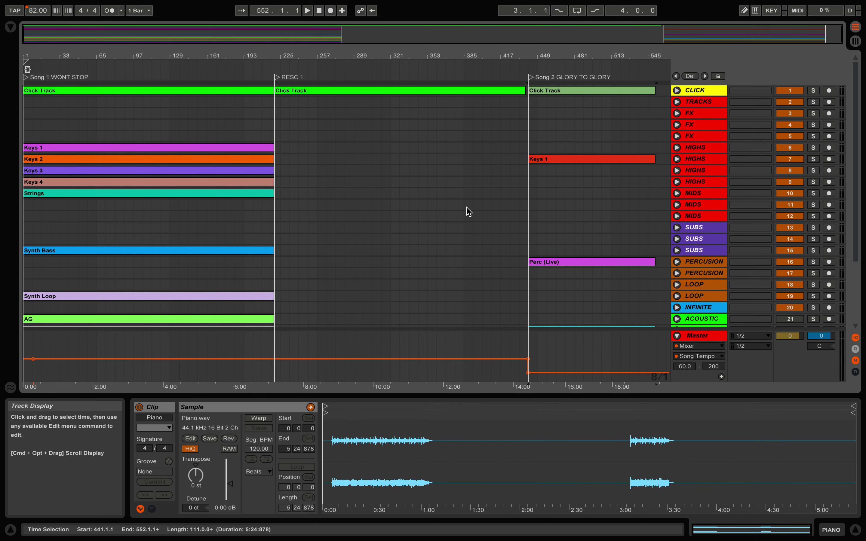
Check the Glory To Glory entry in the Planning Center plan, return Finder to the song search results and switch back to Ableton Live.
{"action": "key", "text": "ctrl+Left"}
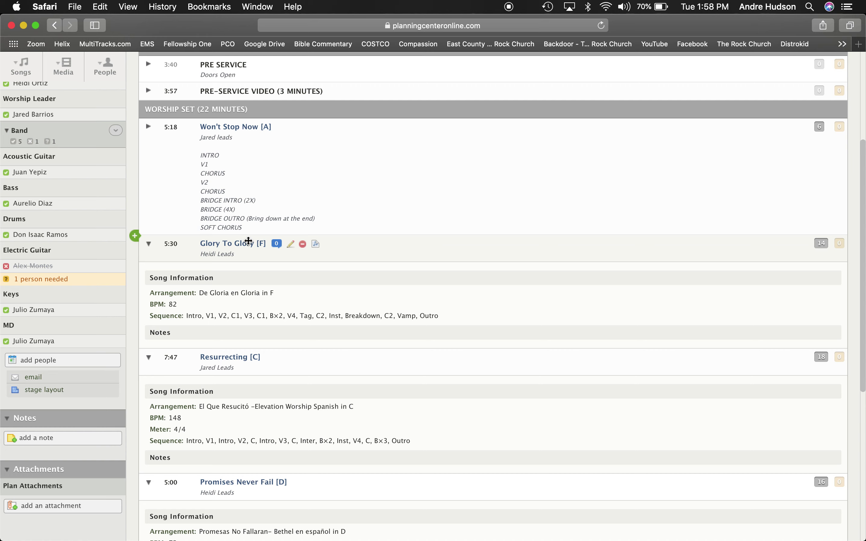
{"action": "key", "text": "ctrl+Right"}
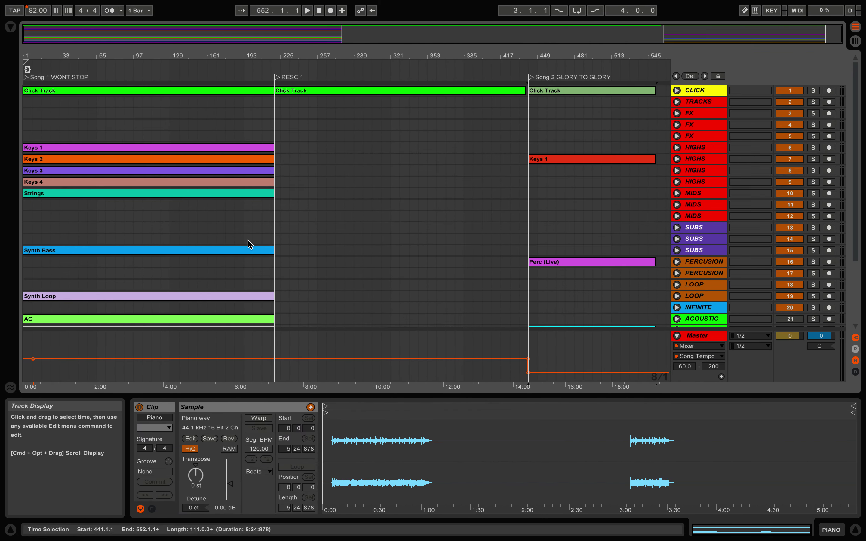
{"action": "key", "text": "ctrl+Right"}
{"action": "left_click", "coordinate": [208, 36]}
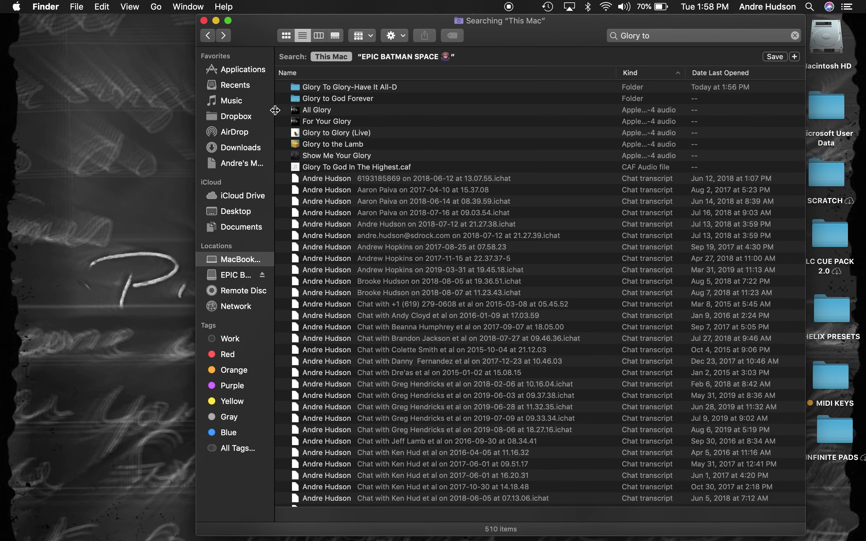
{"action": "key", "text": "ctrl+Left"}
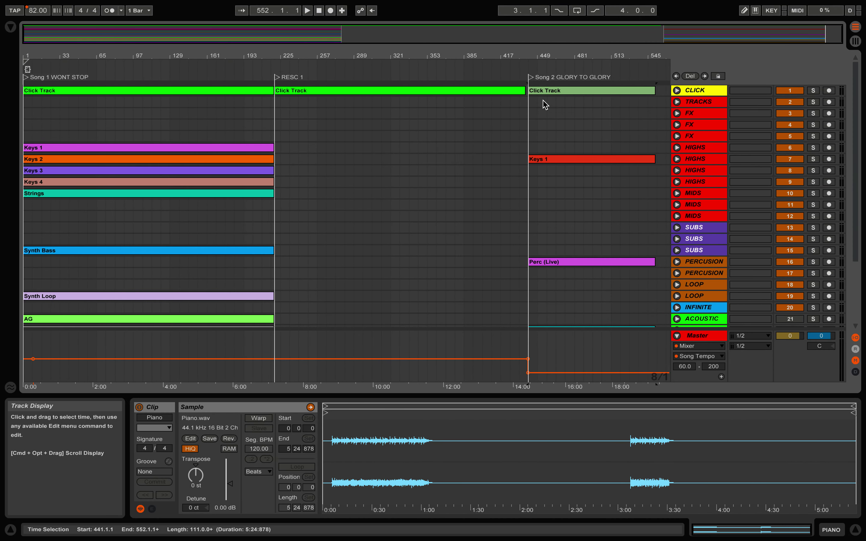
Play the arrangement from the Song 2 GLORY TO GLORY locator and look through its tracks.
{"action": "double_click", "coordinate": [531, 79]}
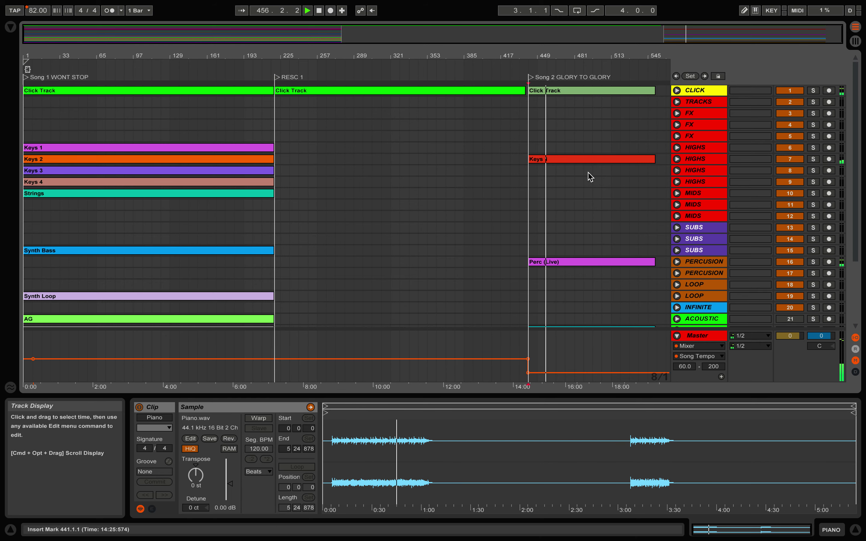
{"action": "scroll", "coordinate": [567, 182], "scroll_direction": "down", "scroll_amount": 4}
{"action": "scroll", "coordinate": [567, 182], "scroll_direction": "up", "scroll_amount": 4}
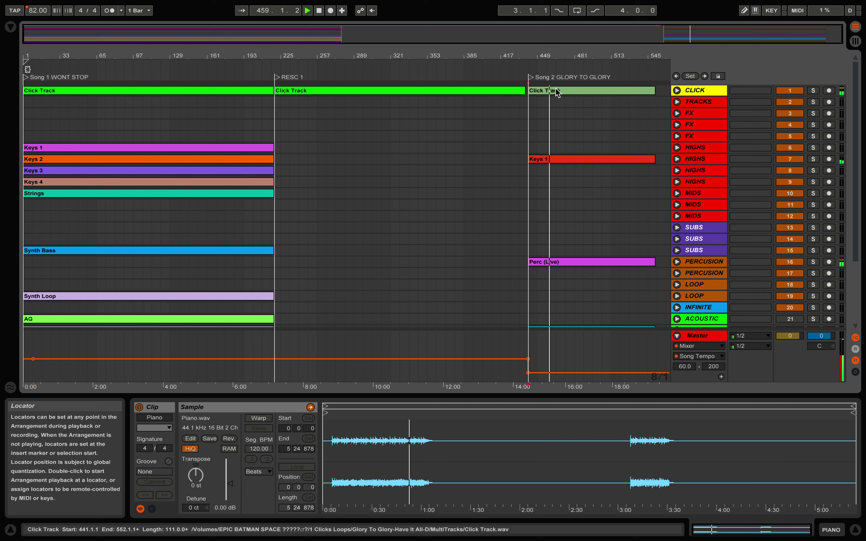
{"action": "left_click", "coordinate": [532, 81]}
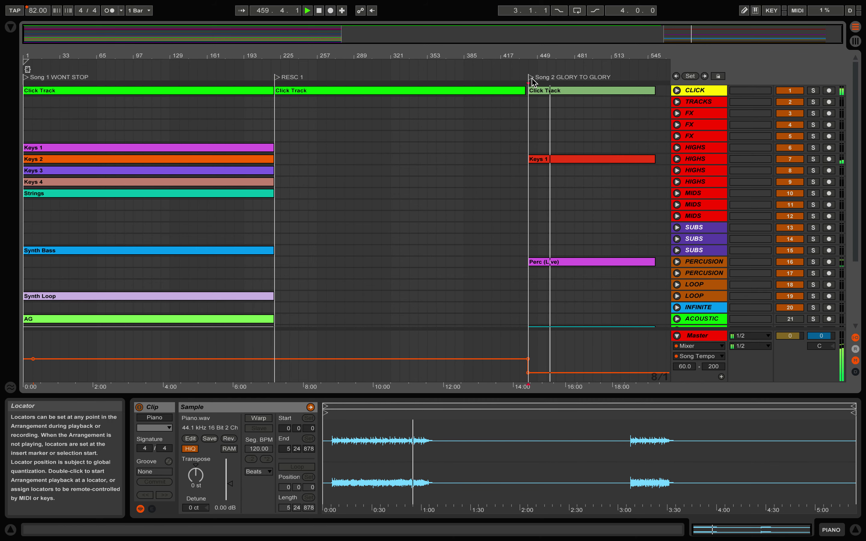
{"action": "left_click", "coordinate": [548, 73]}
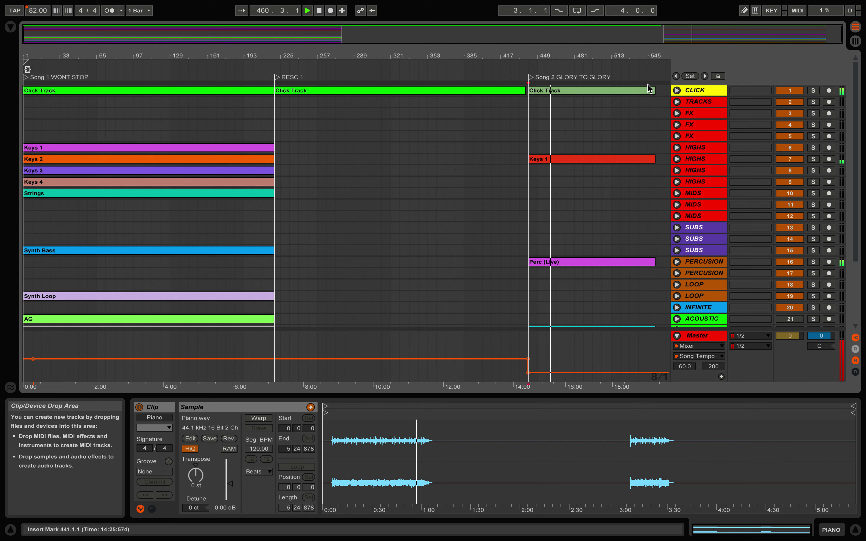
{"action": "scroll", "coordinate": [593, 141], "scroll_direction": "down", "scroll_amount": 5}
{"action": "scroll", "coordinate": [595, 141], "scroll_direction": "up", "scroll_amount": 3}
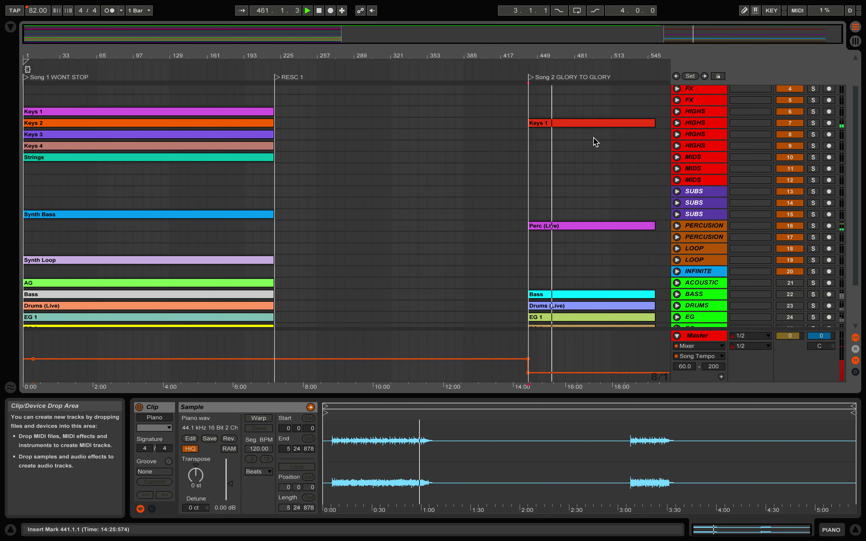
{"action": "left_click", "coordinate": [582, 126]}
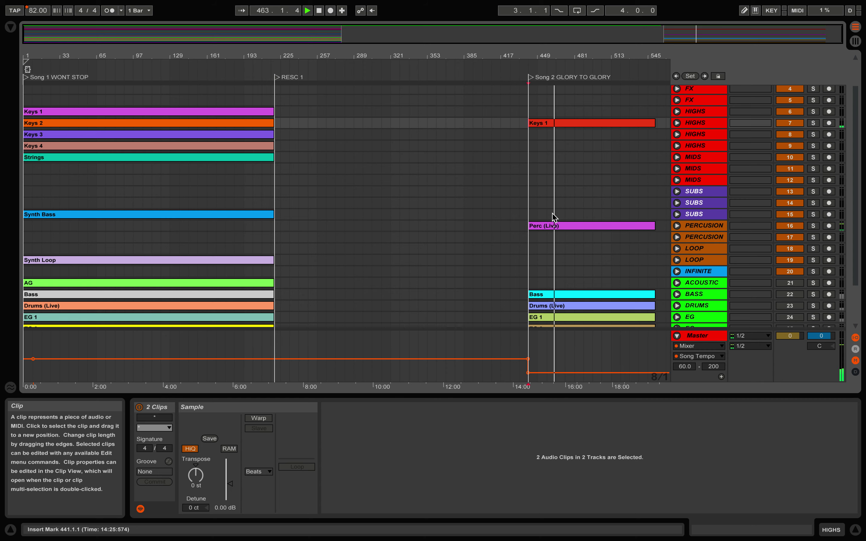
{"action": "left_click", "coordinate": [547, 229]}
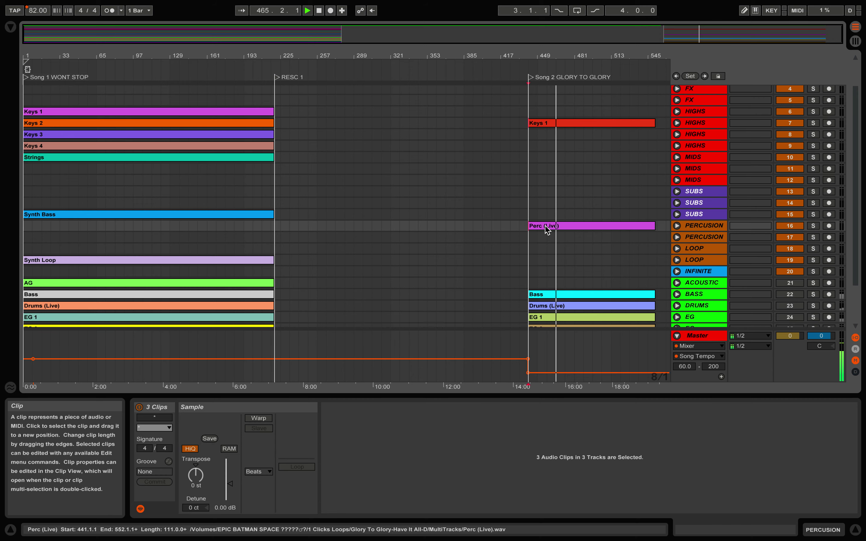
{"action": "left_click", "coordinate": [550, 126]}
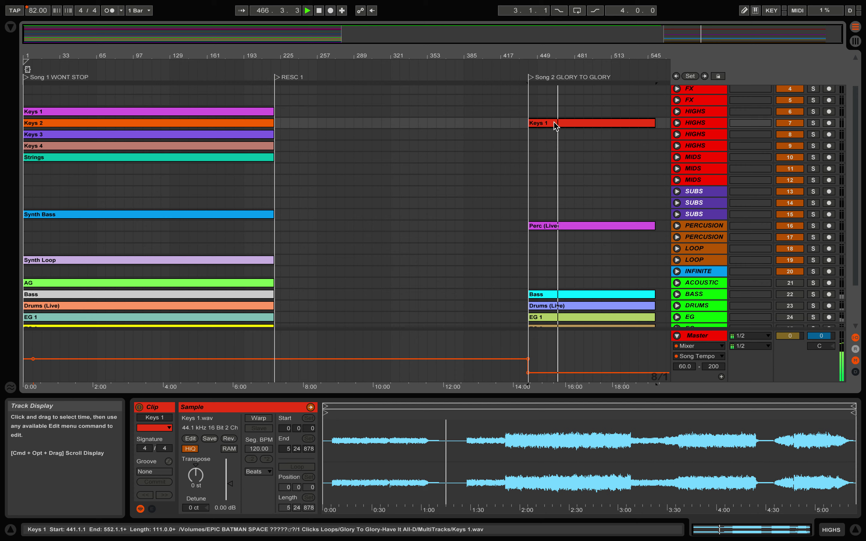
{"action": "right_click", "coordinate": [572, 124]}
{"action": "left_click", "coordinate": [501, 114]}
{"action": "left_click", "coordinate": [501, 115]}
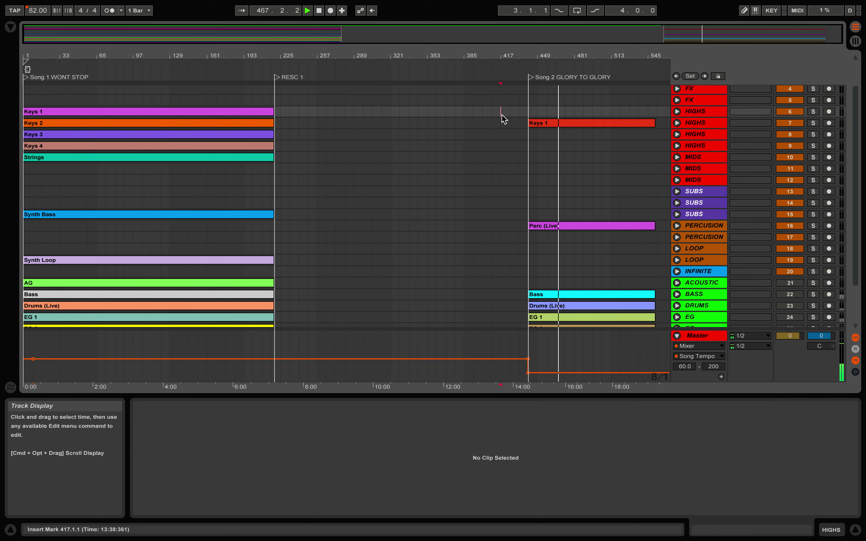
{"action": "key", "text": "shift+Down"}
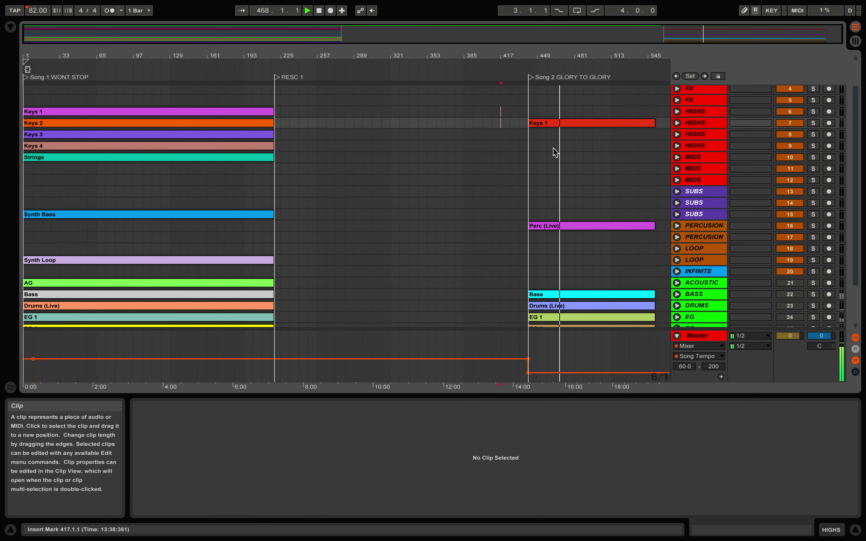
Try to select the Song 2 Keys 1, Perc (Live) and Bass clips together.
{"action": "left_click", "coordinate": [549, 126]}
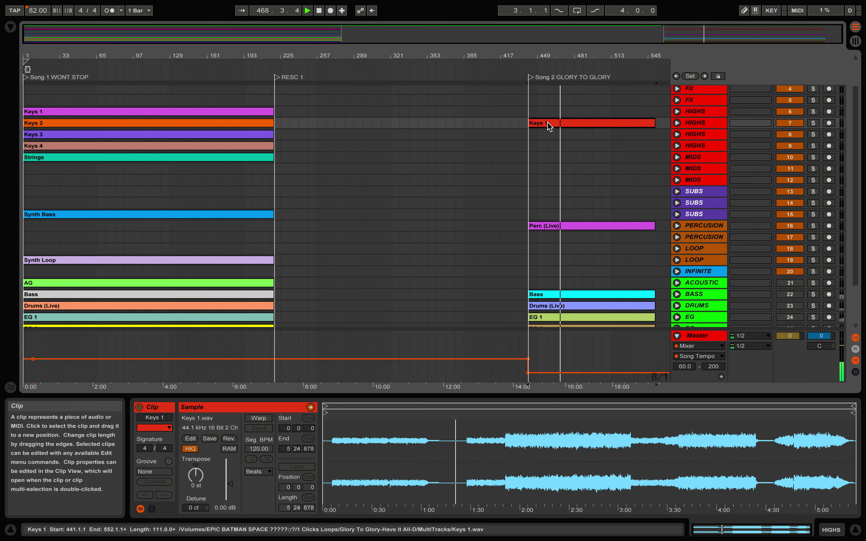
{"action": "left_click", "coordinate": [550, 228], "text": "shift"}
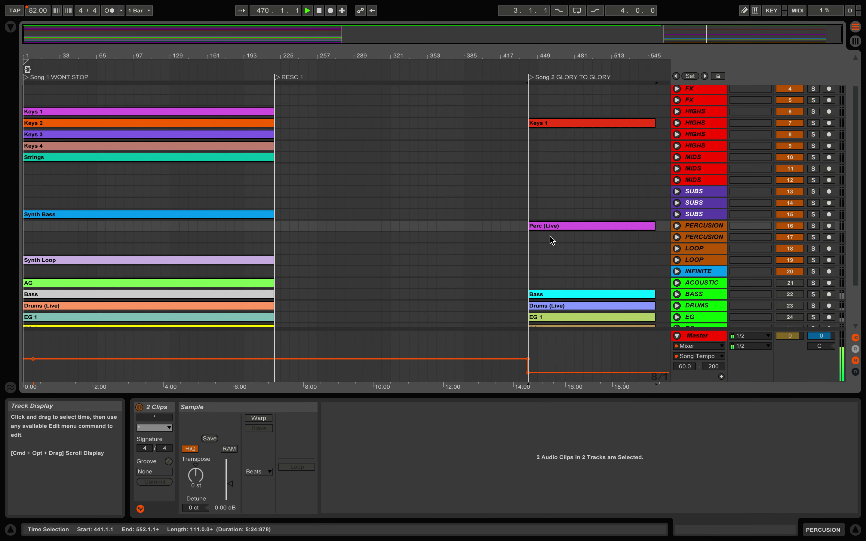
{"action": "right_click", "coordinate": [542, 294]}
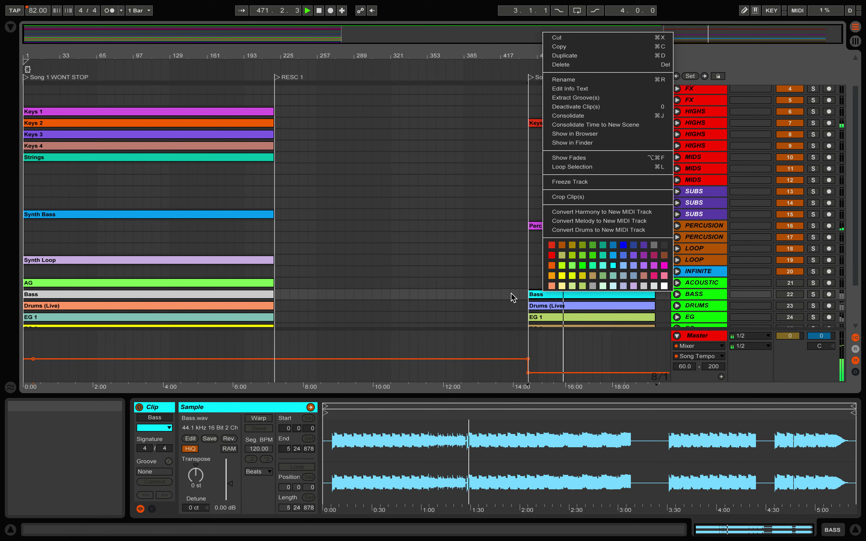
{"action": "left_click", "coordinate": [372, 221]}
{"action": "left_click", "coordinate": [397, 213]}
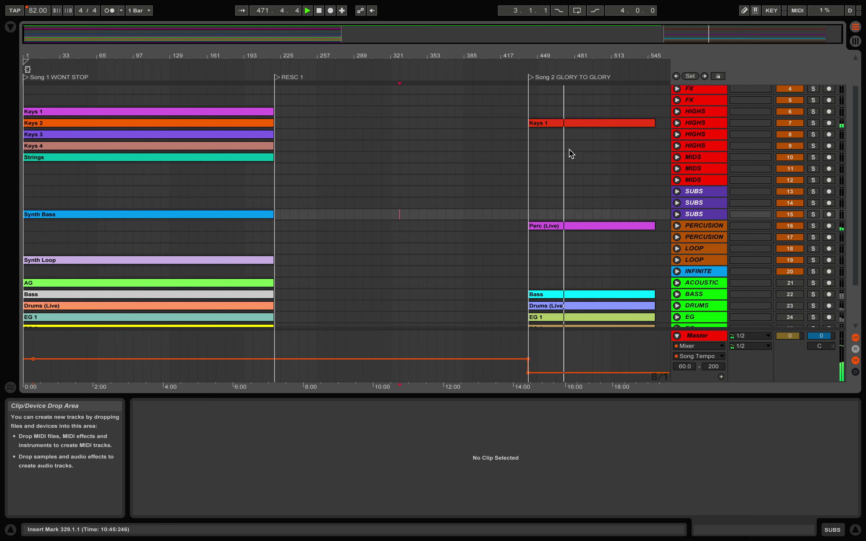
{"action": "left_click", "coordinate": [593, 123]}
{"action": "left_click", "coordinate": [580, 227], "text": "shift"}
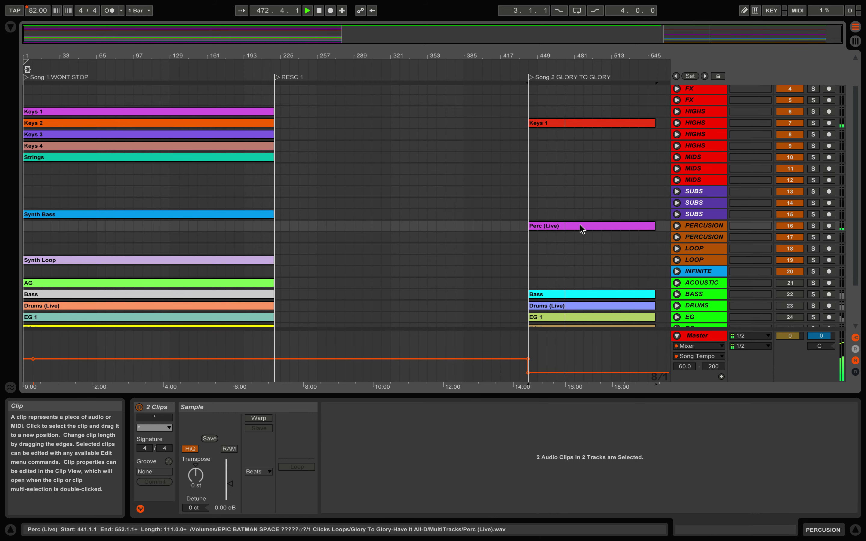
{"action": "right_click", "coordinate": [580, 294]}
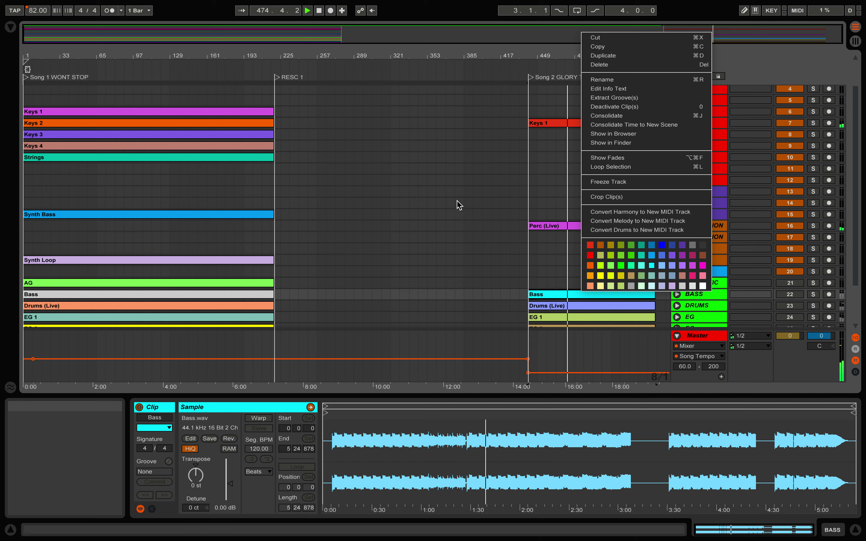
{"action": "left_click", "coordinate": [431, 188]}
{"action": "scroll", "coordinate": [452, 205], "scroll_direction": "down", "scroll_amount": 3}
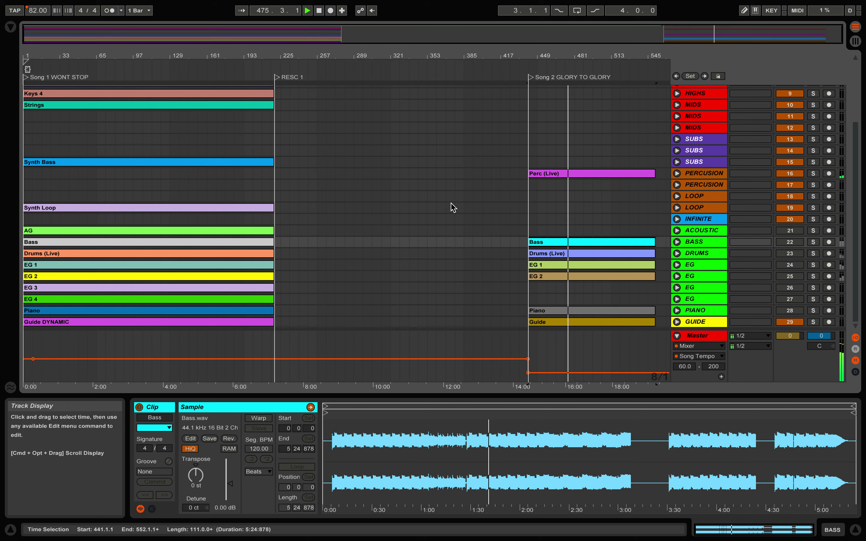
{"action": "scroll", "coordinate": [476, 198], "scroll_direction": "up", "scroll_amount": 5}
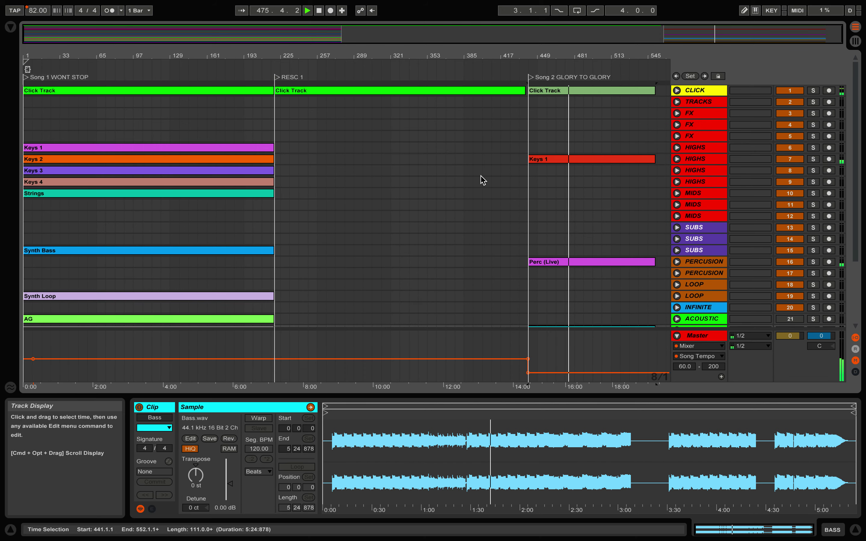
Select the Song 2 Keys 1, Perc (Live), Bass, Drums (Live), EG 1, EG 2 and Piano clips together.
{"action": "left_click", "coordinate": [550, 162]}
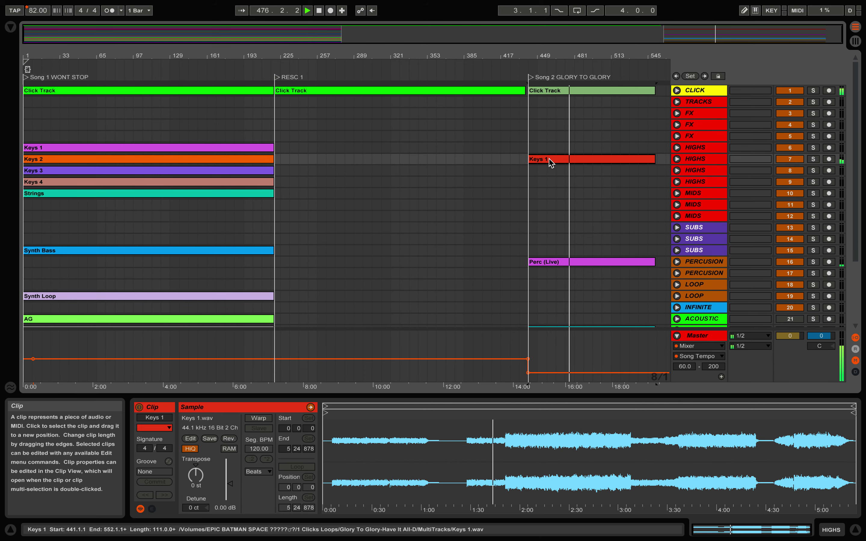
{"action": "left_click", "coordinate": [554, 263], "text": "shift"}
{"action": "scroll", "coordinate": [556, 322], "scroll_direction": "down", "scroll_amount": 5}
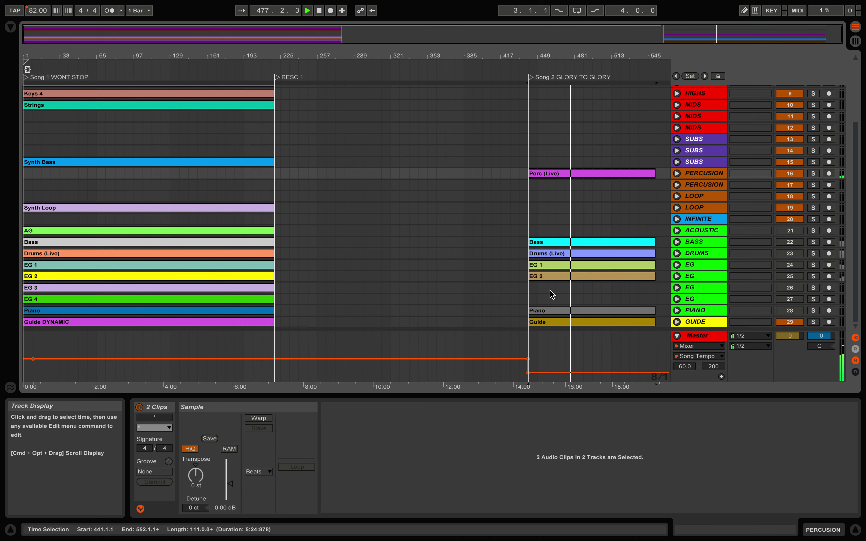
{"action": "left_click", "coordinate": [544, 243], "text": "shift"}
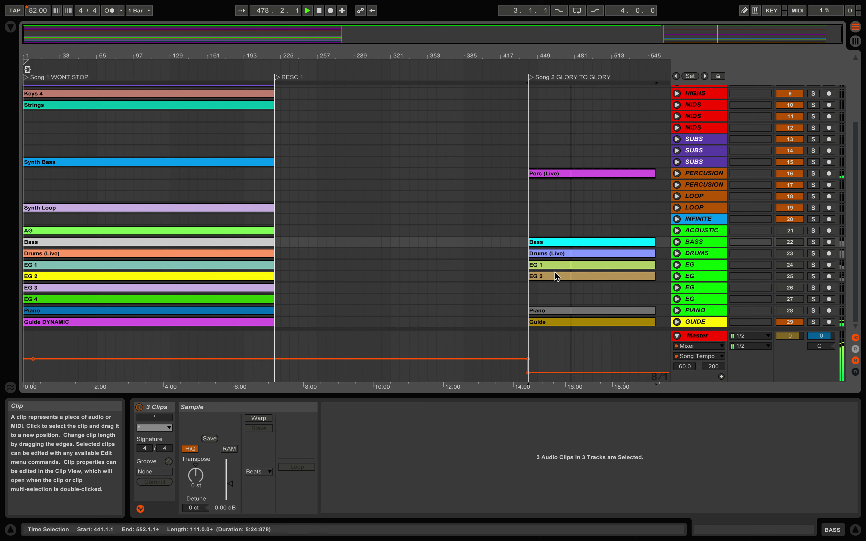
{"action": "left_click", "coordinate": [546, 256], "text": "shift"}
{"action": "left_click", "coordinate": [546, 265], "text": "shift"}
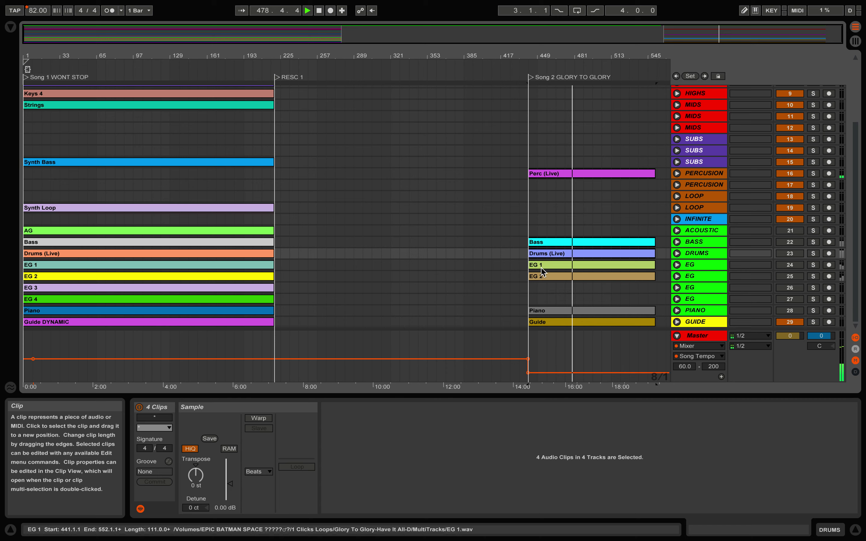
{"action": "left_click", "coordinate": [540, 278], "text": "shift"}
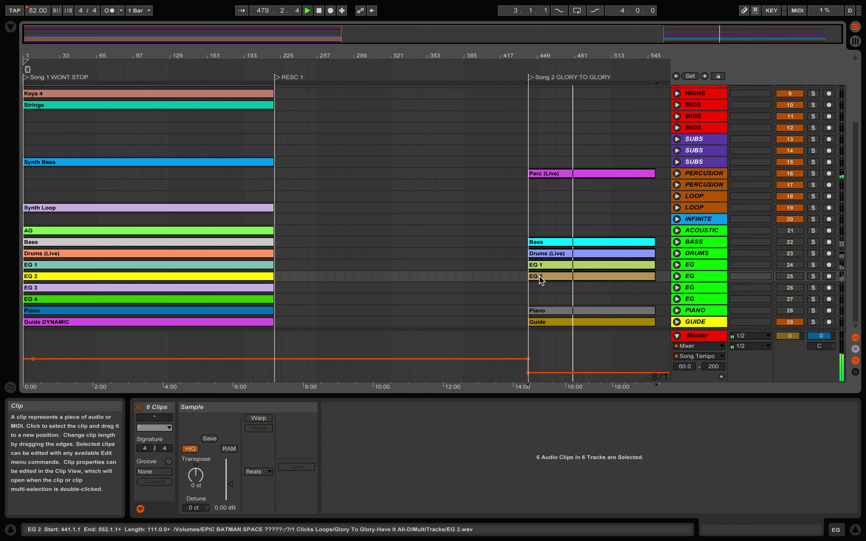
{"action": "left_click", "coordinate": [540, 312], "text": "shift"}
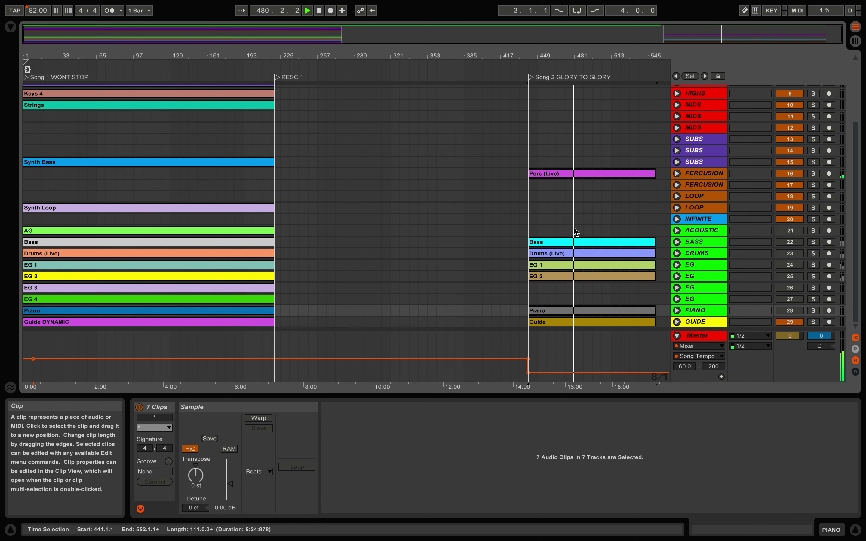
Review which Song 2 clips are selected across the tracks and lower the system volume.
{"action": "scroll", "coordinate": [569, 167], "scroll_direction": "up", "scroll_amount": 5}
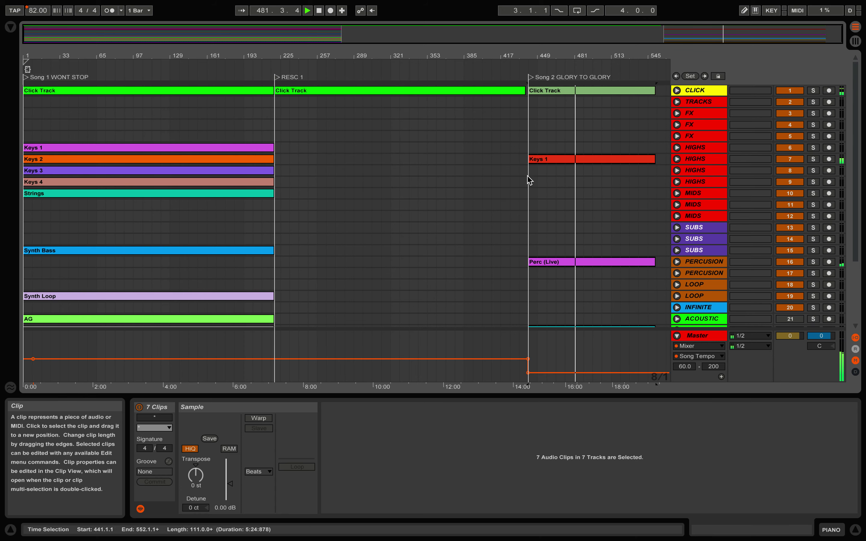
{"action": "scroll", "coordinate": [555, 265], "scroll_direction": "down", "scroll_amount": 5}
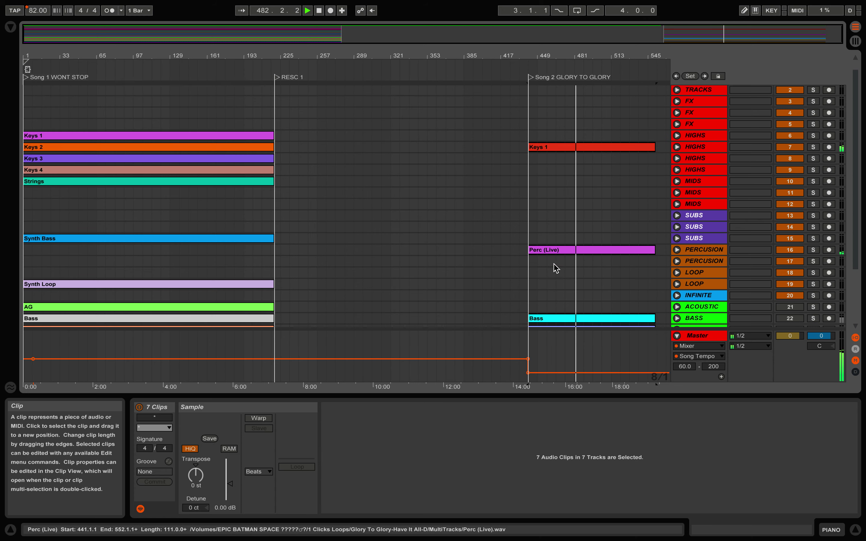
{"action": "scroll", "coordinate": [554, 265], "scroll_direction": "up", "scroll_amount": 5}
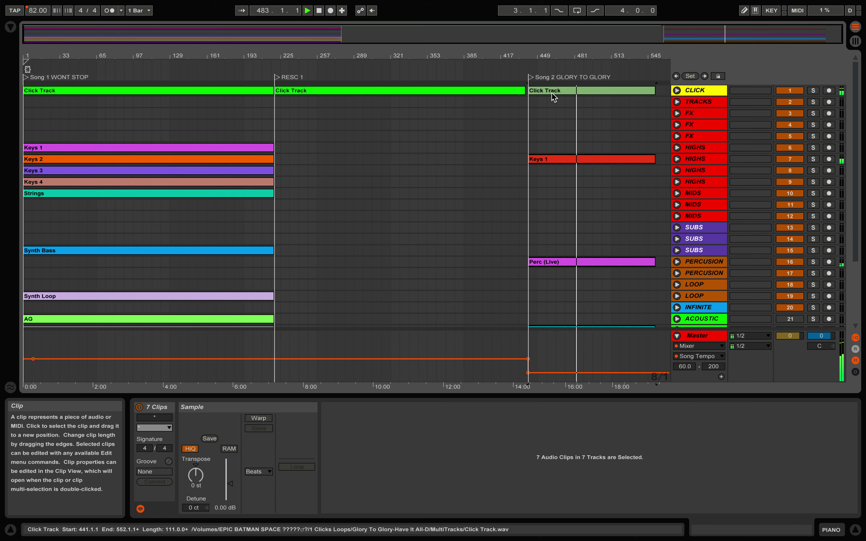
{"action": "scroll", "coordinate": [517, 274], "scroll_direction": "down", "scroll_amount": 5}
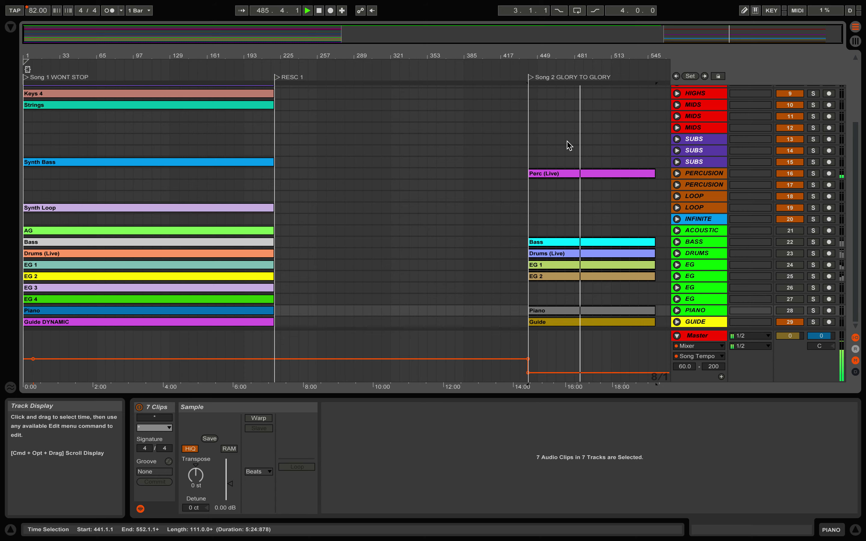
{"action": "scroll", "coordinate": [590, 214], "scroll_direction": "up", "scroll_amount": 5}
{"action": "scroll", "coordinate": [591, 212], "scroll_direction": "down", "scroll_amount": 5}
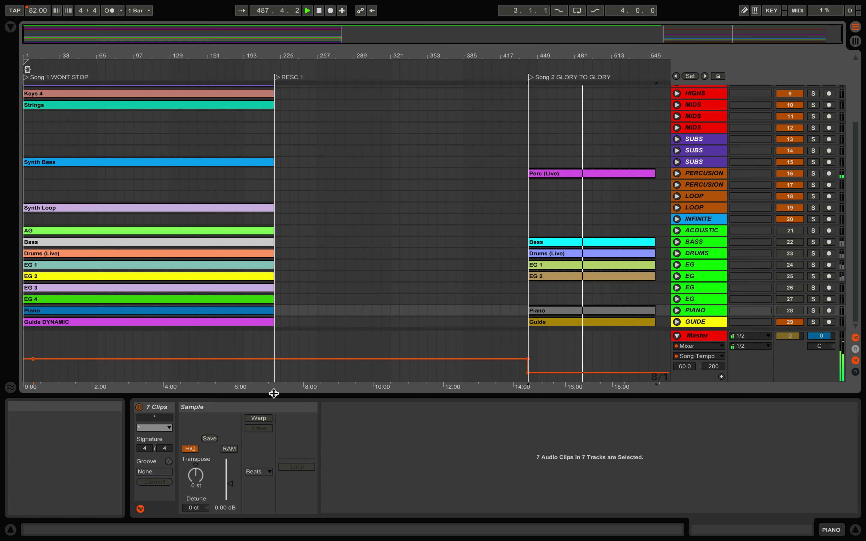
{"action": "key", "text": "XF86AudioLowerVolume"}
{"action": "key", "text": "XF86AudioLowerVolume"}
{"action": "key", "text": "XF86AudioLowerVolume"}
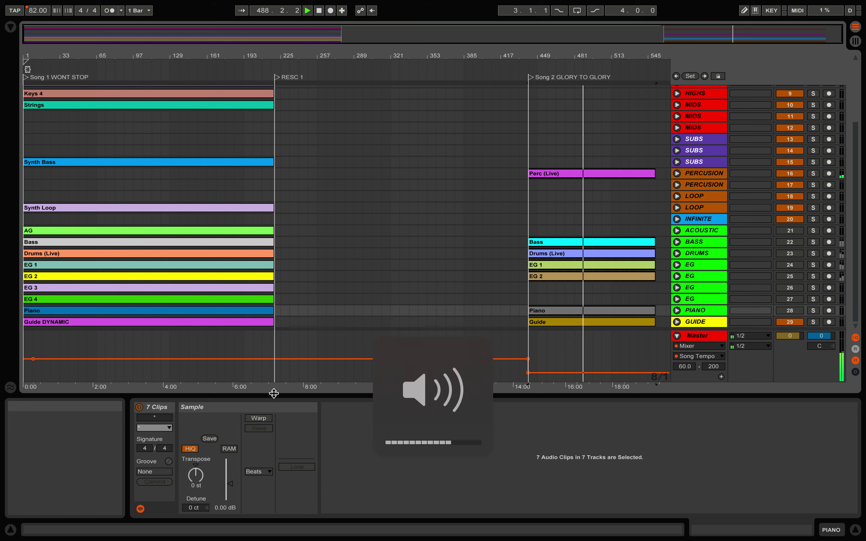
Turn on warping for the selected Song 2 clips with Complex warp mode and transpose them to 3 st.
{"action": "left_click", "coordinate": [263, 420]}
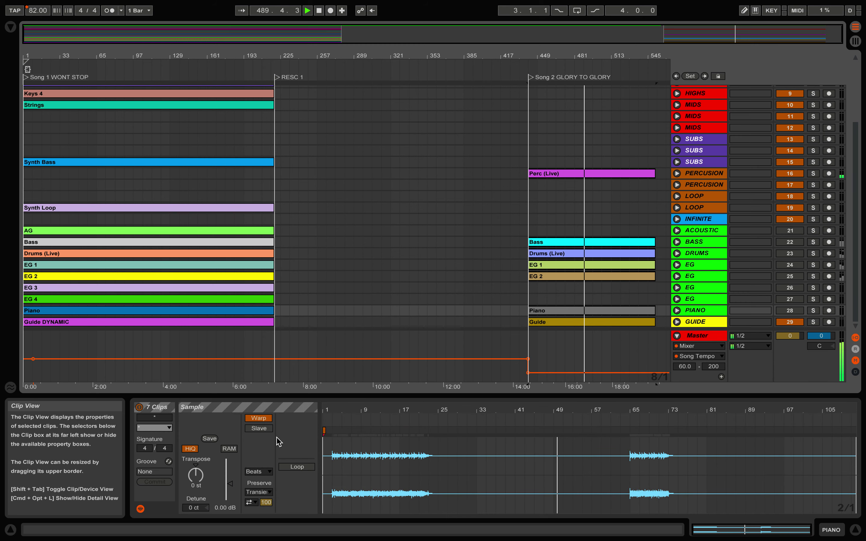
{"action": "left_click", "coordinate": [269, 472]}
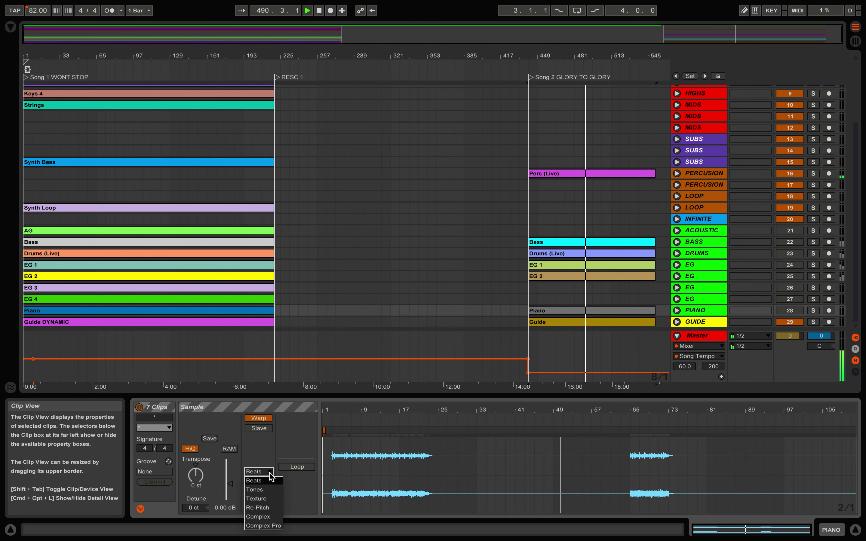
{"action": "left_click", "coordinate": [263, 517]}
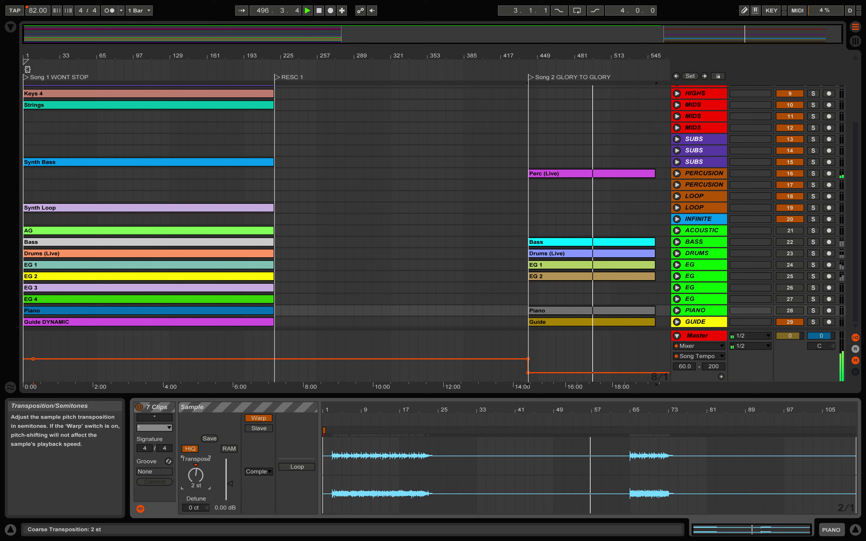
{"action": "key", "text": "Up"}
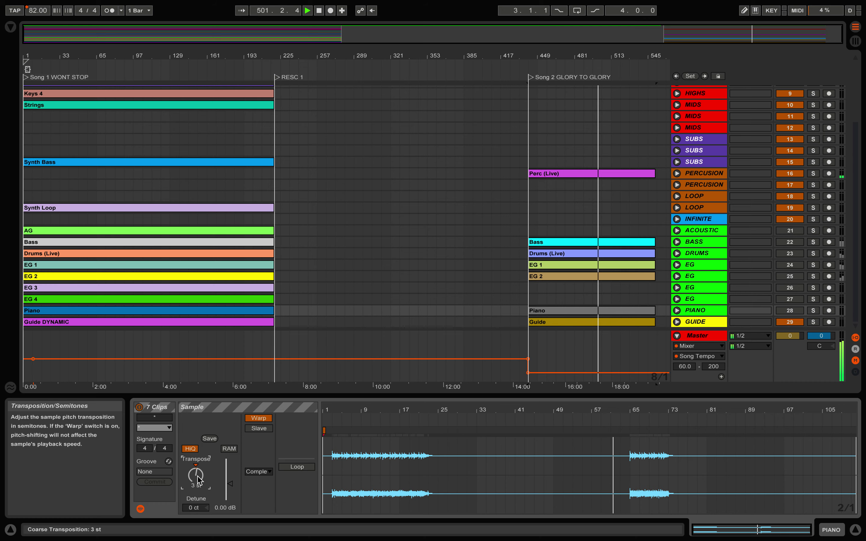
Clear the clip selection, stop playback and inspect the sample settings of the Song 2 EG 1 clip.
{"action": "left_click", "coordinate": [402, 280]}
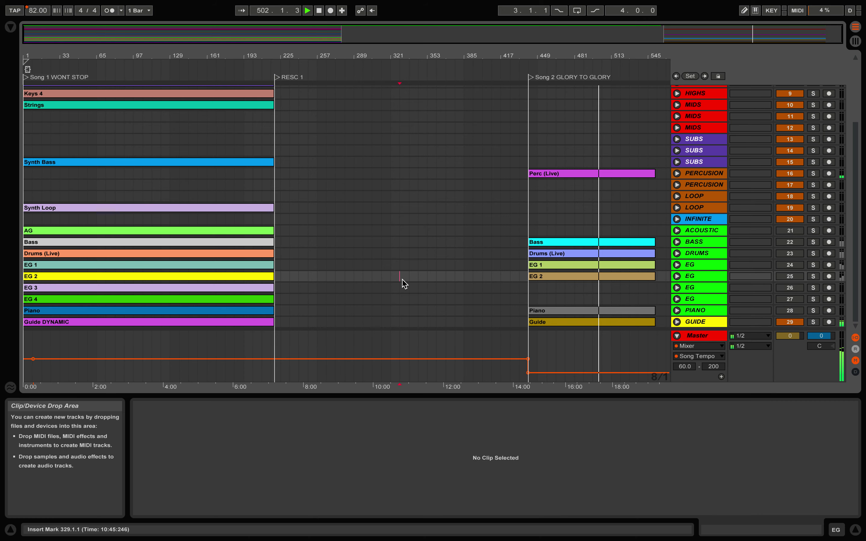
{"action": "scroll", "coordinate": [359, 258], "scroll_direction": "up", "scroll_amount": 4}
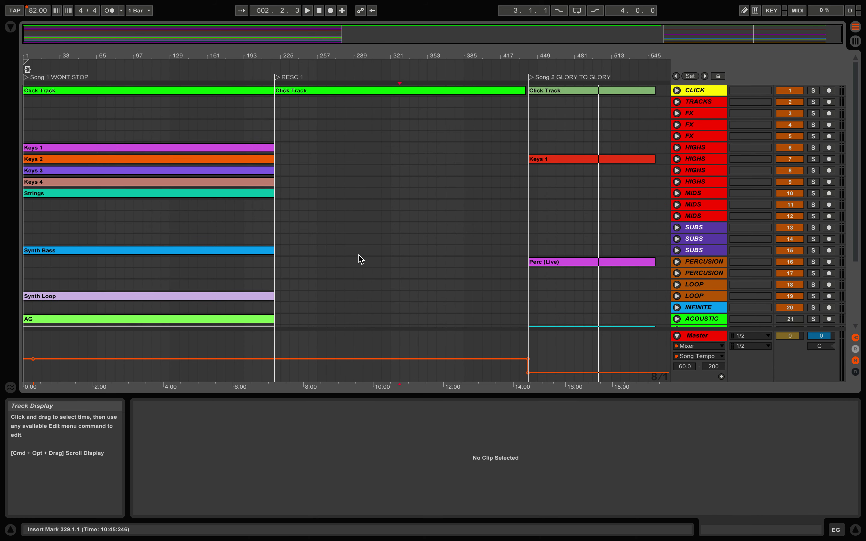
{"action": "scroll", "coordinate": [360, 258], "scroll_direction": "down", "scroll_amount": 4}
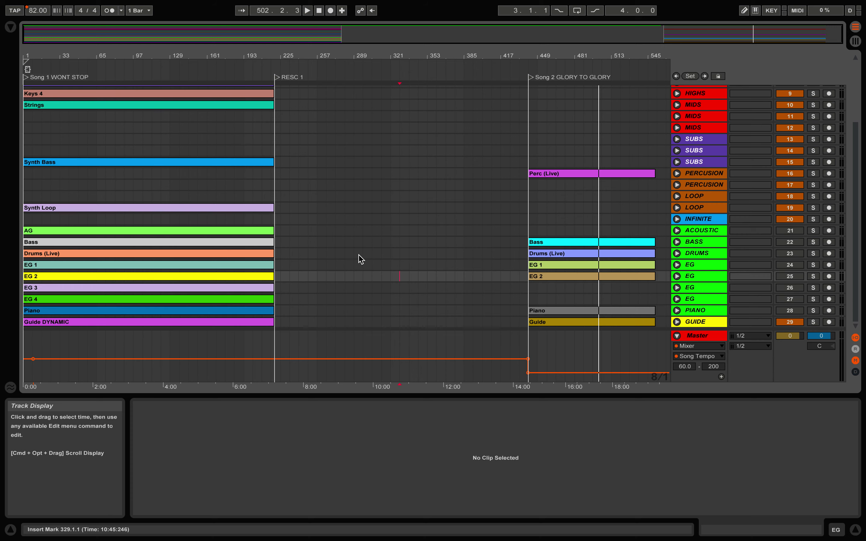
{"action": "left_click", "coordinate": [564, 267]}
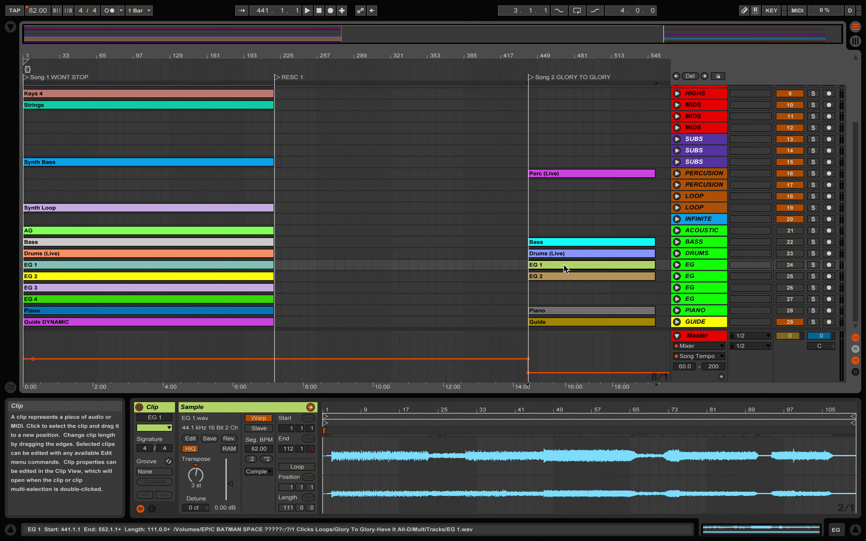
Duplicate the Song 2 Click Track clip directly after itself and add a locator named RESC 2 at the copy's start.
{"action": "scroll", "coordinate": [465, 198], "scroll_direction": "up", "scroll_amount": 4}
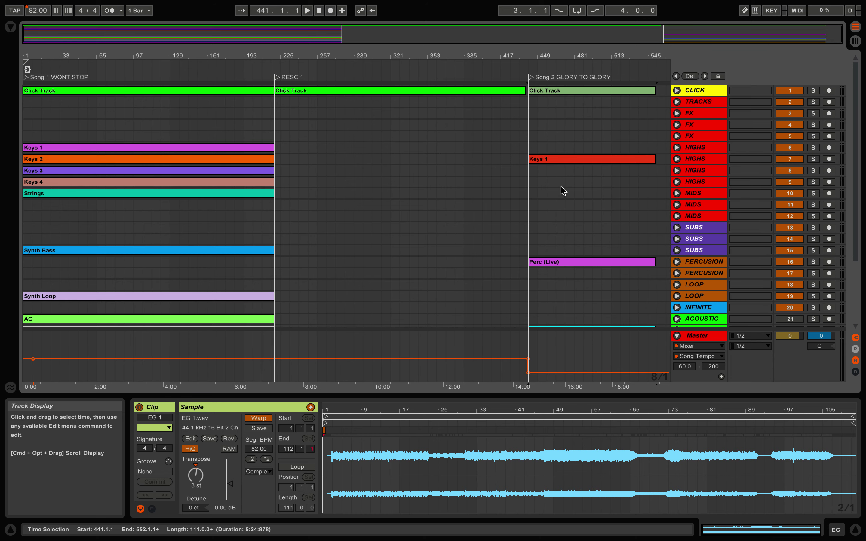
{"action": "left_click", "coordinate": [565, 91]}
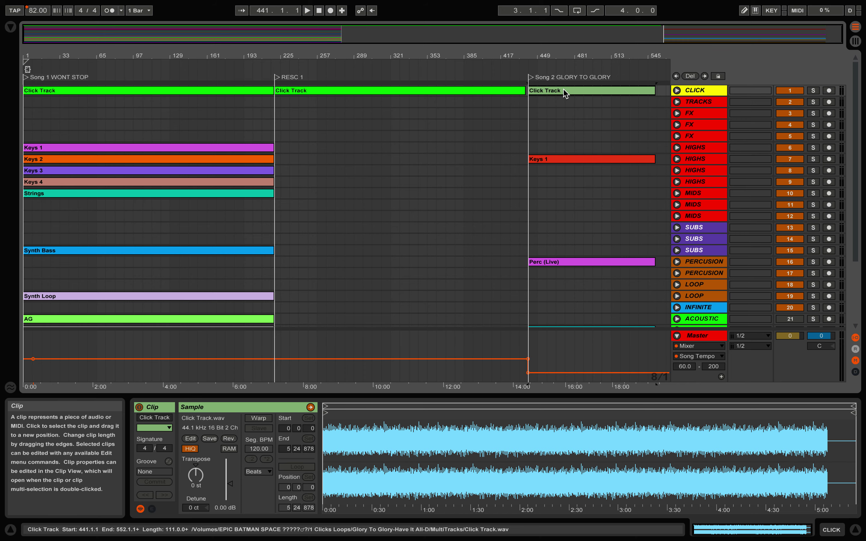
{"action": "key", "text": "super+d"}
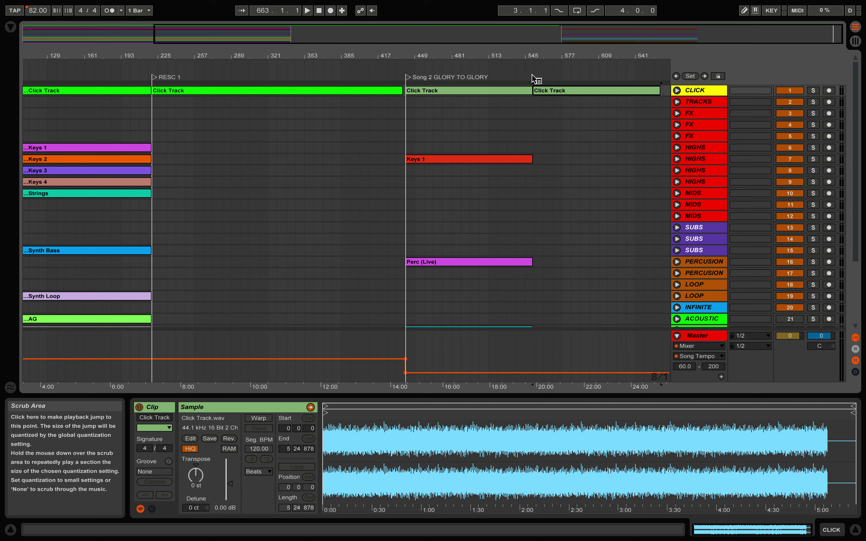
{"action": "right_click", "coordinate": [532, 78]}
{"action": "left_click", "coordinate": [554, 107]}
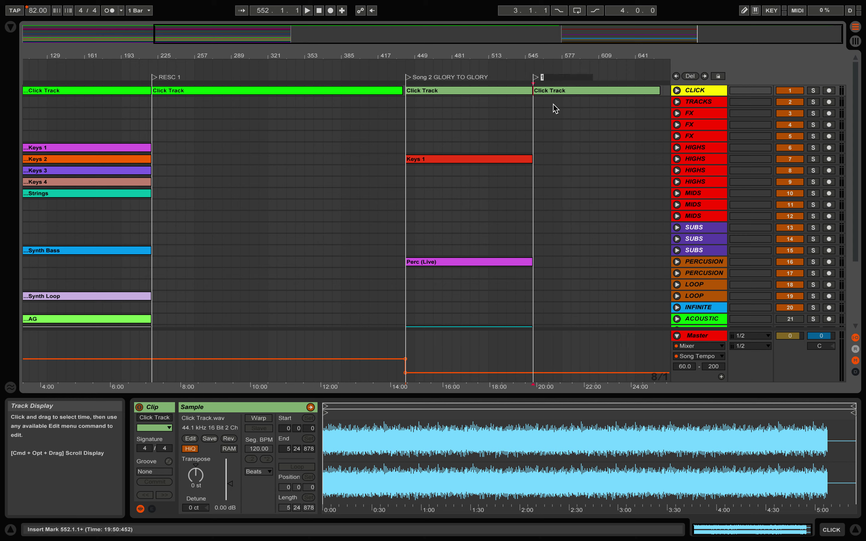
{"action": "type", "text": "RESC 2"}
{"action": "key", "text": "Return"}
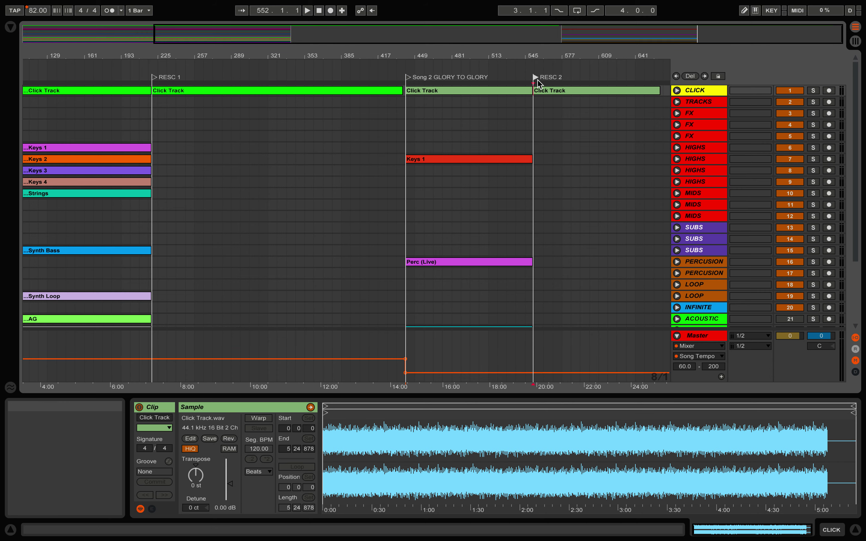
Review the arrangement's Song 1, RESC 1, Song 2 and RESC 2 sections and their clips across the tracks.
{"action": "scroll", "coordinate": [490, 140], "scroll_direction": "down", "scroll_amount": 5}
{"action": "scroll", "coordinate": [489, 140], "scroll_direction": "up", "scroll_amount": 5}
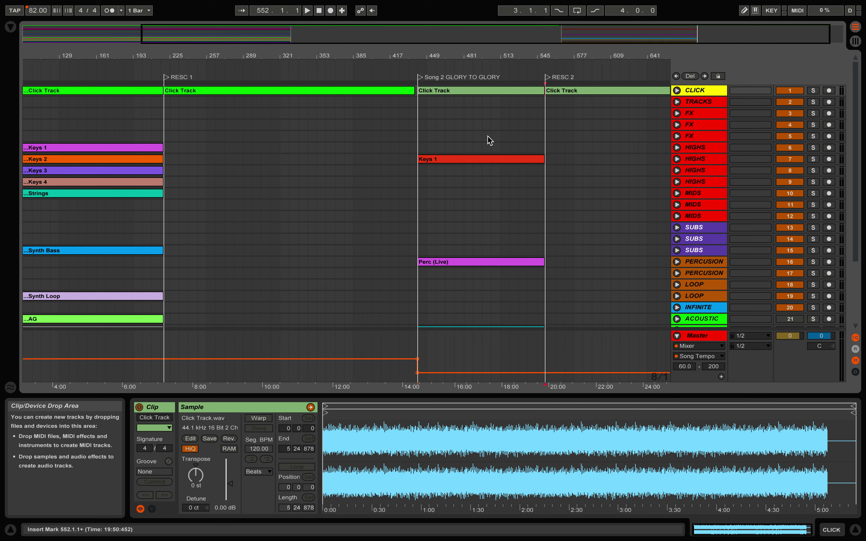
{"action": "left_click", "coordinate": [476, 94]}
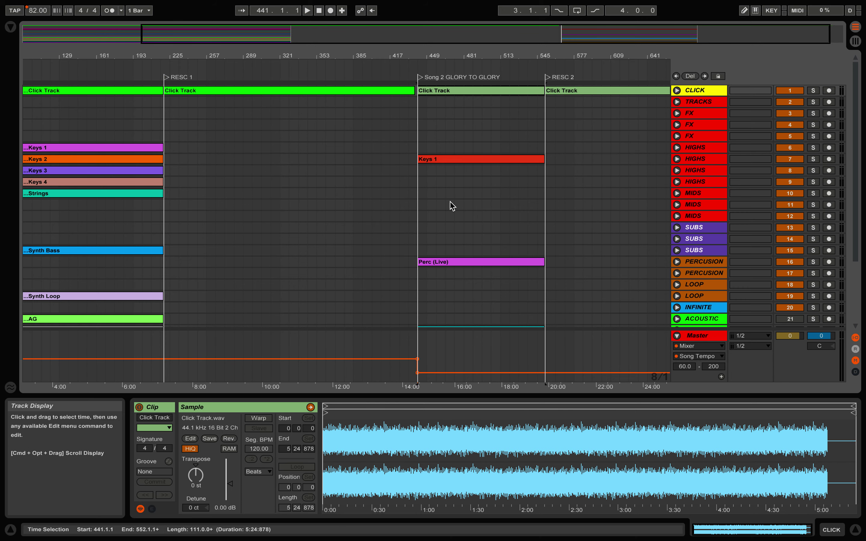
{"action": "scroll", "coordinate": [452, 205], "scroll_direction": "left", "scroll_amount": 5}
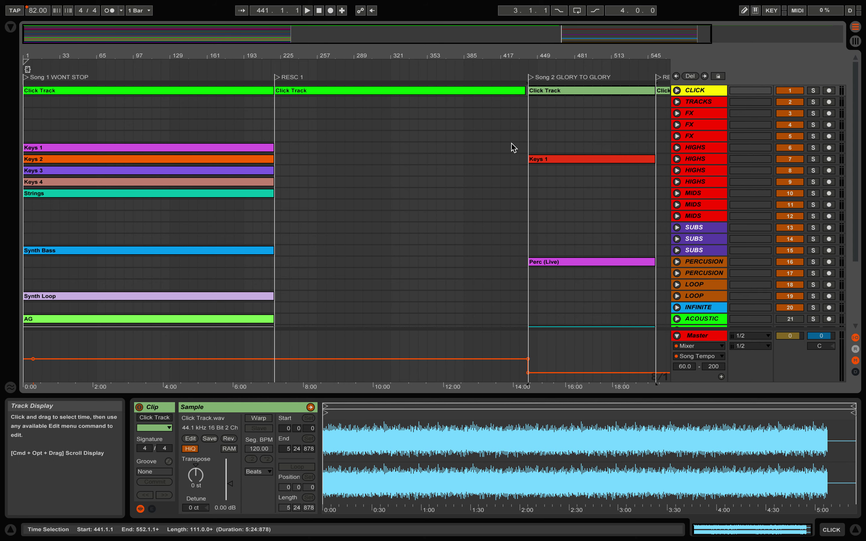
{"action": "left_click_drag", "start_coordinate": [440, 149], "coordinate": [422, 195]}
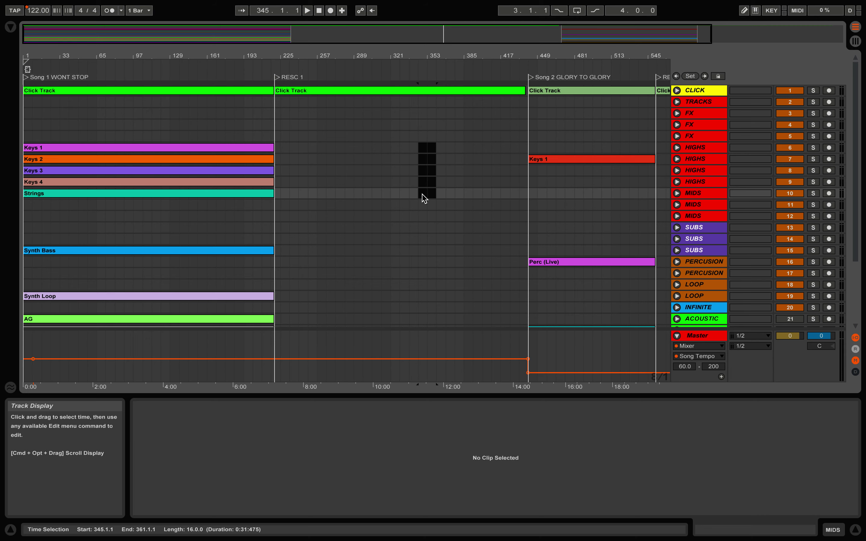
{"action": "scroll", "coordinate": [261, 166], "scroll_direction": "down", "scroll_amount": 2}
{"action": "scroll", "coordinate": [260, 165], "scroll_direction": "up", "scroll_amount": 2}
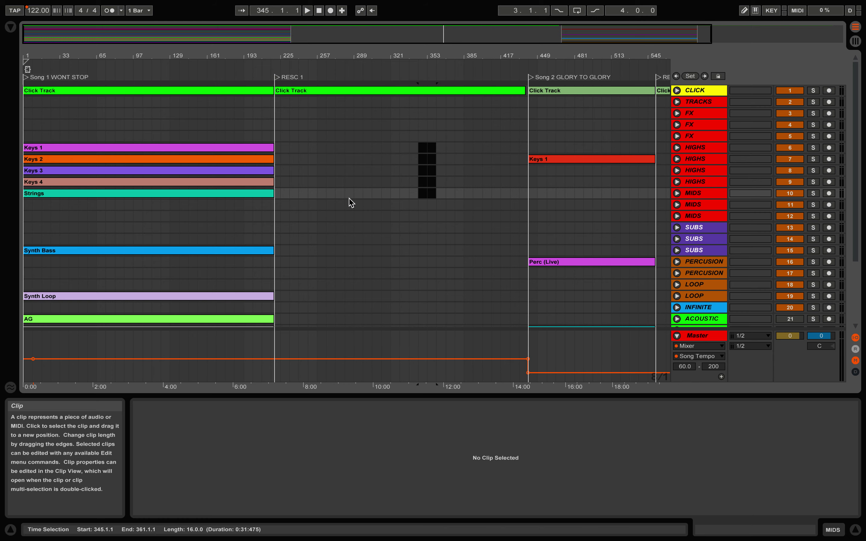
{"action": "scroll", "coordinate": [616, 220], "scroll_direction": "right", "scroll_amount": 5}
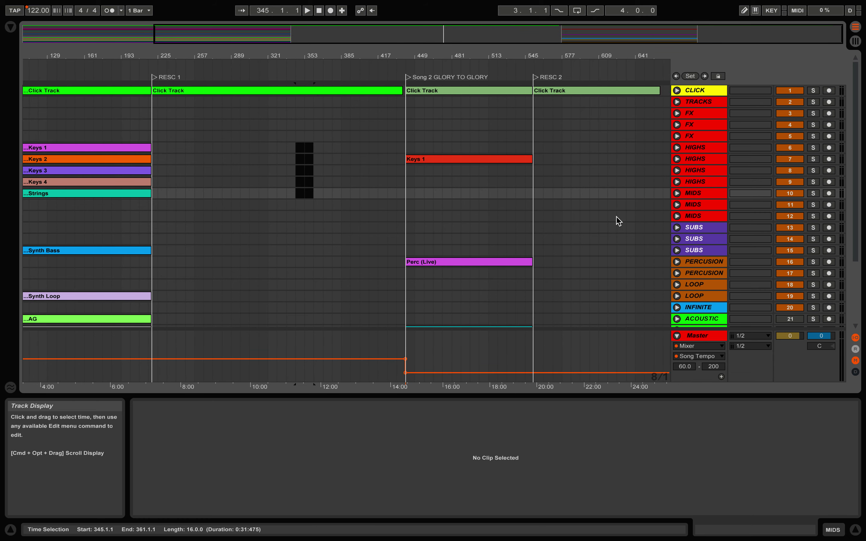
{"action": "left_click", "coordinate": [305, 147]}
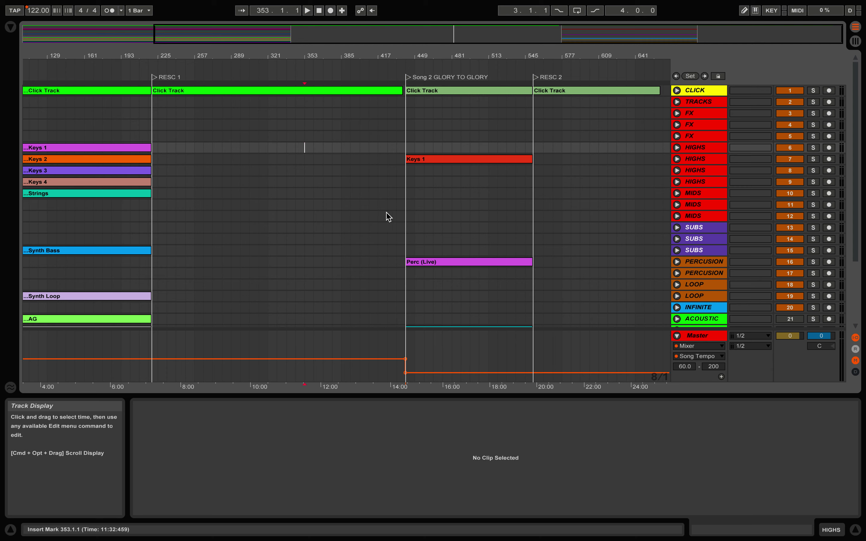
{"action": "mouse_move", "coordinate": [417, 5]}
{"action": "scroll", "coordinate": [299, 147], "scroll_direction": "down", "scroll_amount": 3}
{"action": "scroll", "coordinate": [300, 147], "scroll_direction": "up", "scroll_amount": 3}
{"action": "key", "text": "ctrl+Right"}
{"action": "key", "text": "ctrl+Left"}
Add a locator named Song 3 at bar 667, shortly after the end of the RESC 2 click clip.
{"action": "left_click_drag", "start_coordinate": [653, 55], "coordinate": [652, 93]}
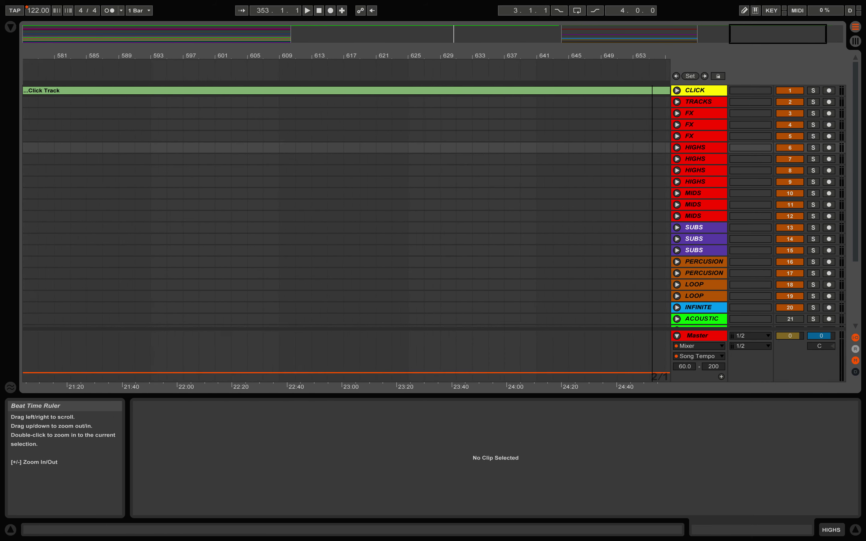
{"action": "scroll", "coordinate": [572, 172], "scroll_direction": "right", "scroll_amount": 3}
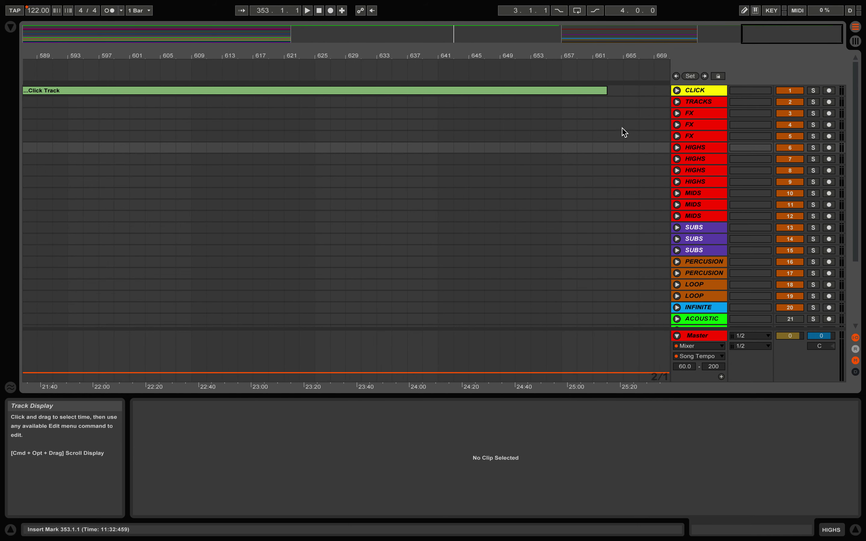
{"action": "right_click", "coordinate": [639, 71]}
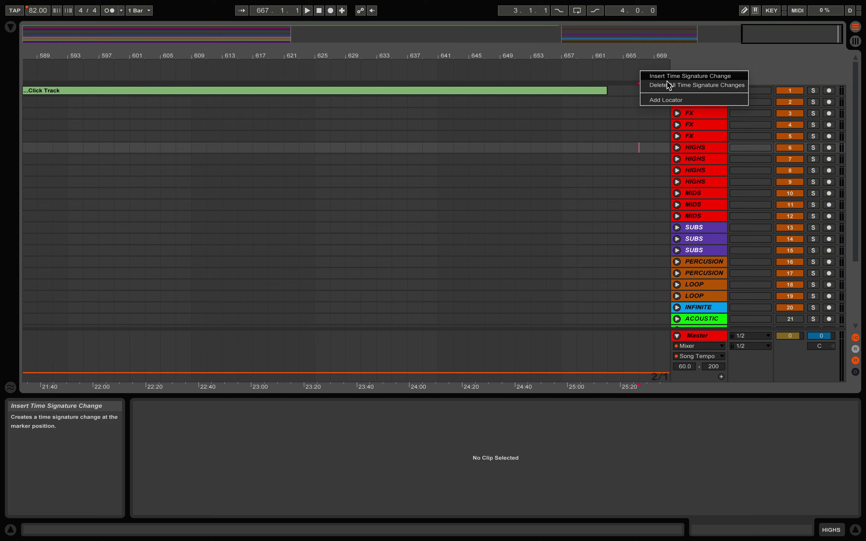
{"action": "left_click", "coordinate": [674, 100]}
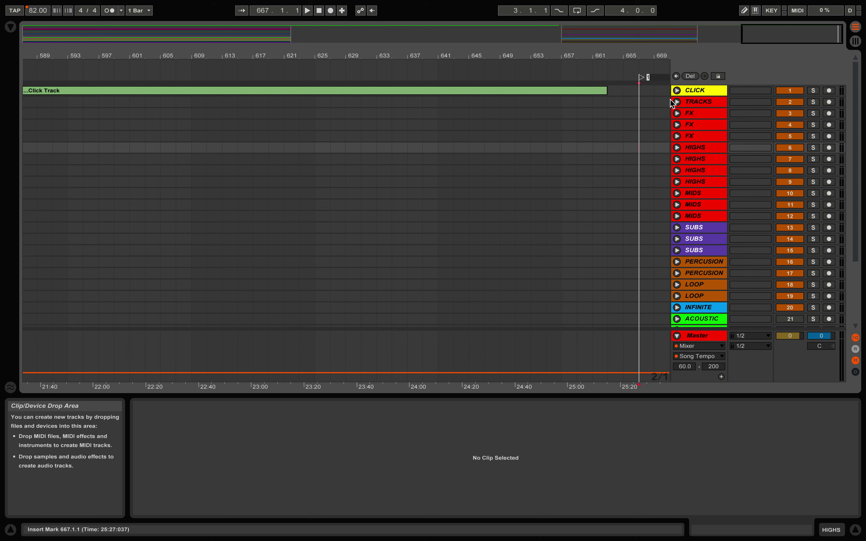
{"action": "type", "text": "Song 3"}
{"action": "key", "text": "Return"}
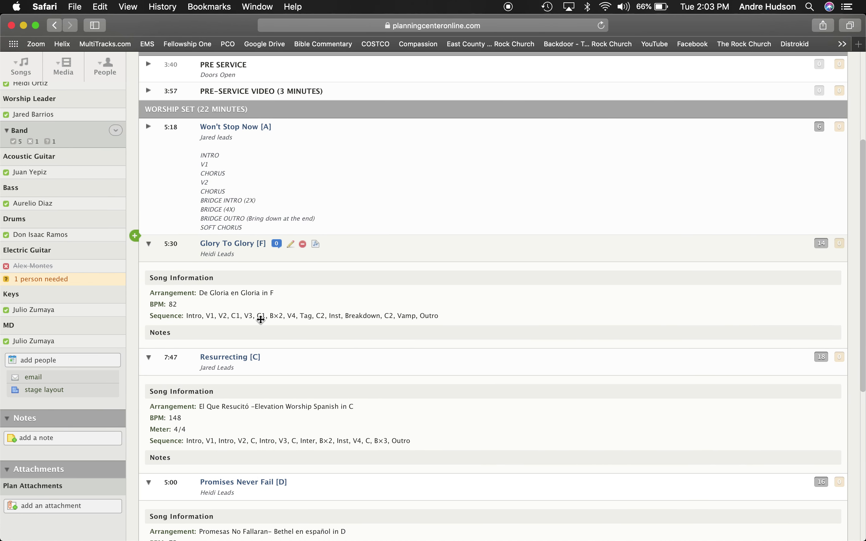
Switch to the Ableton Live arrangement and insert a 3/4 time signature change at the Song 3 locator, bar 667.
{"action": "scroll", "coordinate": [264, 319], "scroll_direction": "down", "scroll_amount": 3}
{"action": "scroll", "coordinate": [264, 320], "scroll_direction": "down", "scroll_amount": 2}
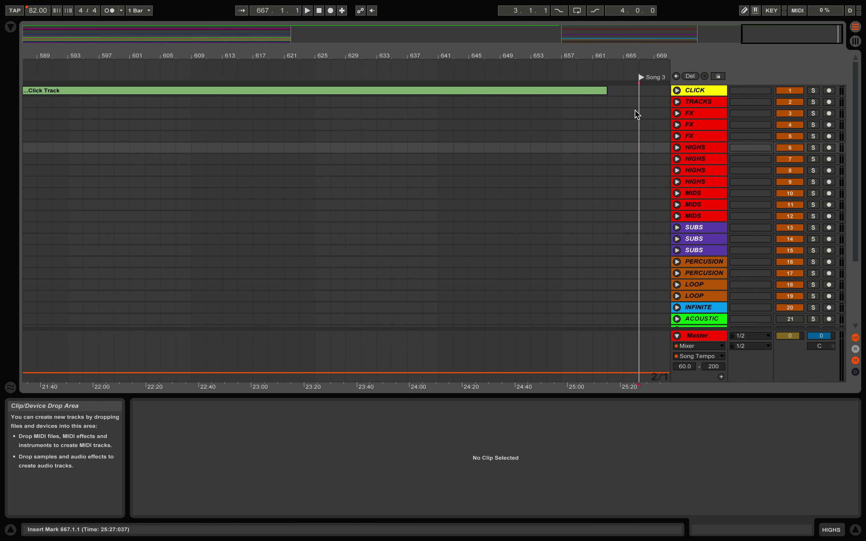
{"action": "right_click", "coordinate": [640, 63]}
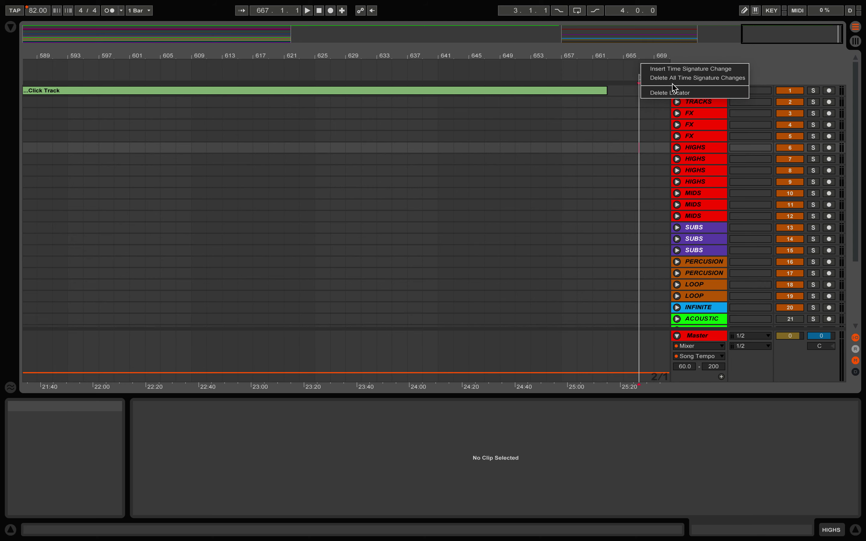
{"action": "left_click", "coordinate": [681, 69]}
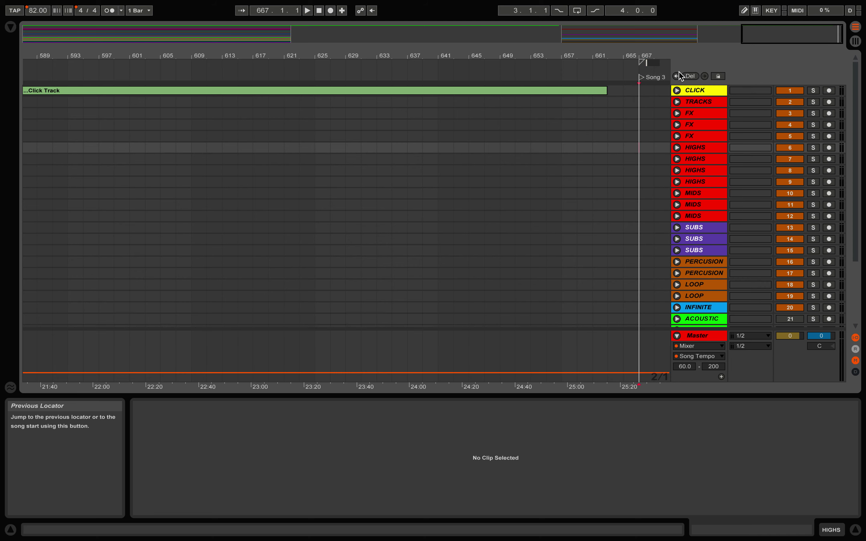
{"action": "type", "text": "3/4"}
{"action": "key", "text": "Return"}
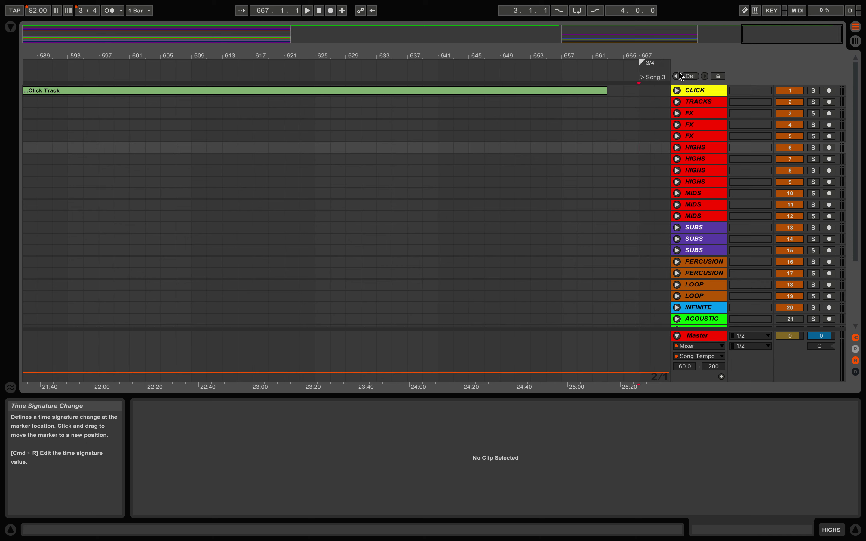
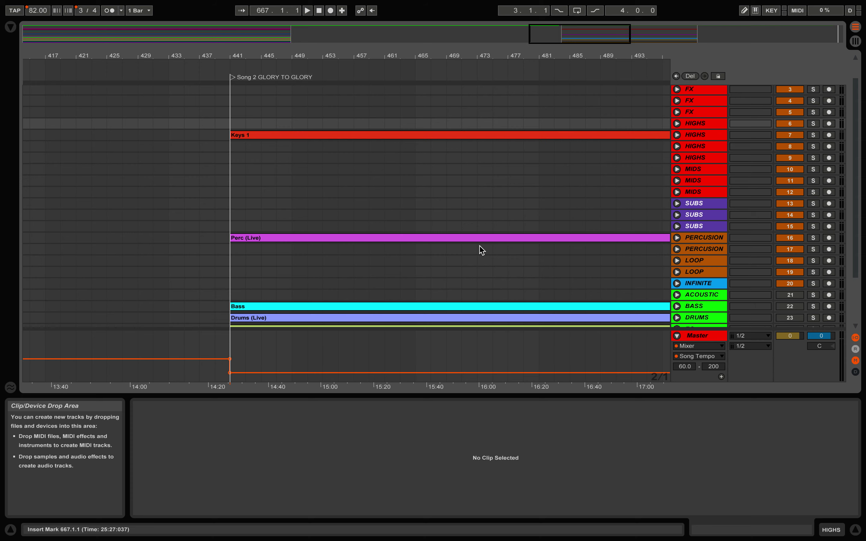
Change the time signature marker at the Song 3 locator to 4/4.
{"action": "scroll", "coordinate": [285, 294], "scroll_direction": "down", "scroll_amount": 3}
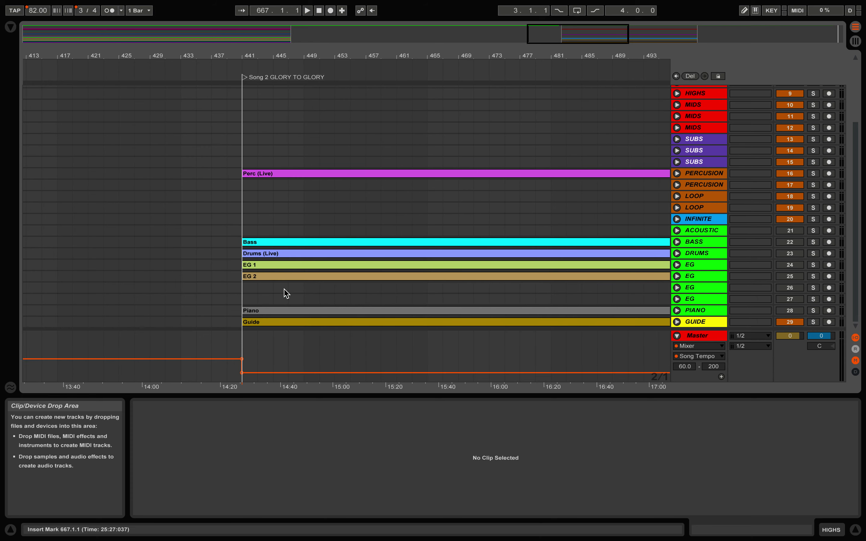
{"action": "scroll", "coordinate": [458, 305], "scroll_direction": "right", "scroll_amount": 15}
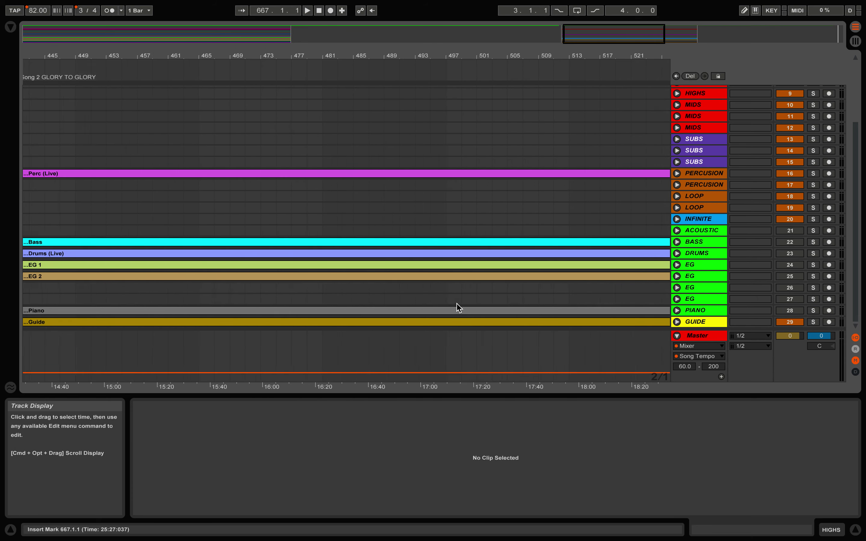
{"action": "scroll", "coordinate": [457, 304], "scroll_direction": "right", "scroll_amount": 1}
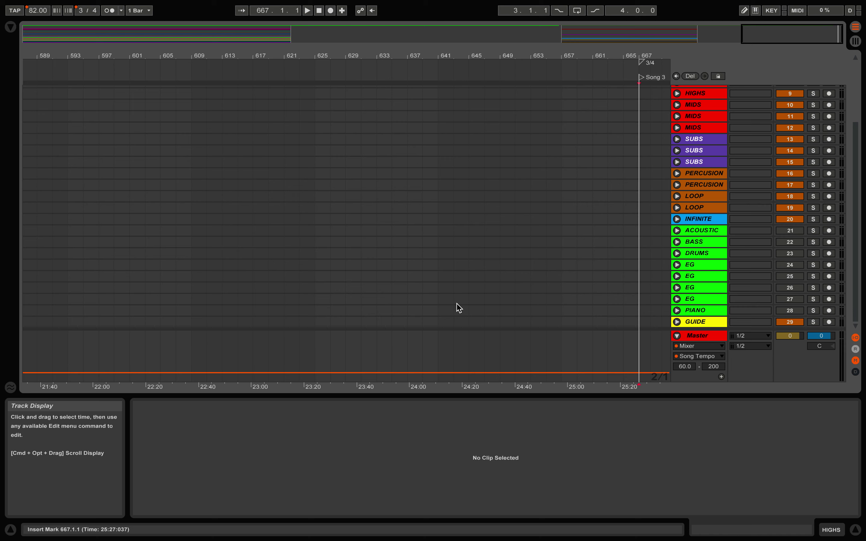
{"action": "right_click", "coordinate": [641, 63]}
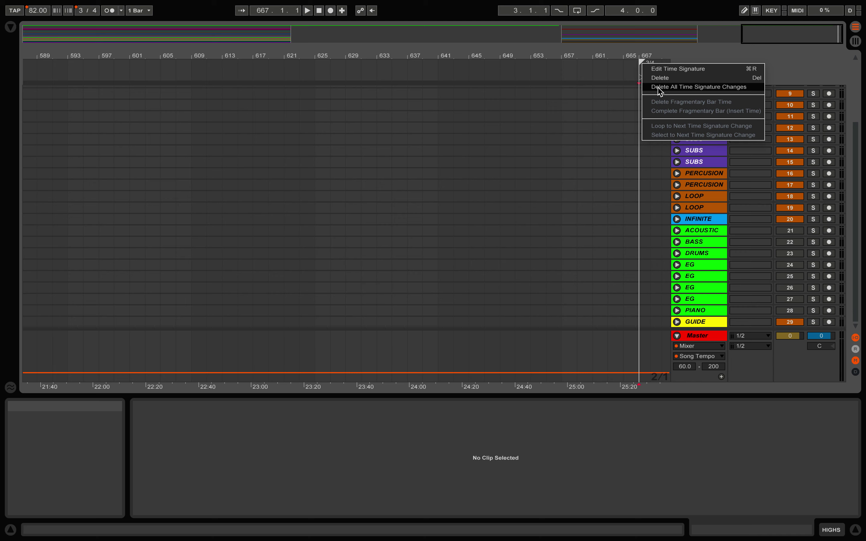
{"action": "left_click", "coordinate": [662, 68]}
{"action": "type", "text": "4"}
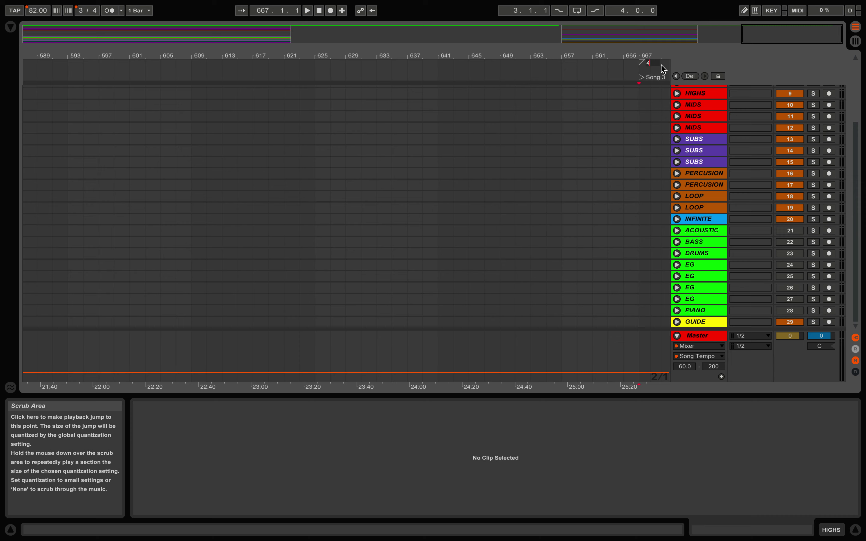
{"action": "type", "text": "/4"}
{"action": "key", "text": "Return"}
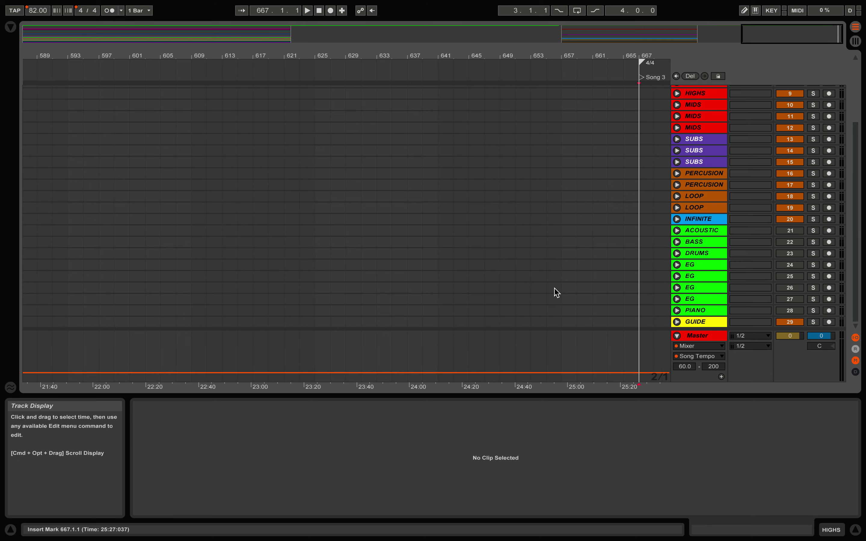
Check the third song in the Planning Center plan and rename its arrangement locator "Song 3 RESSURENTING".
{"action": "scroll", "coordinate": [554, 288], "scroll_direction": "up", "scroll_amount": 1}
{"action": "key", "text": "ctrl+Left"}
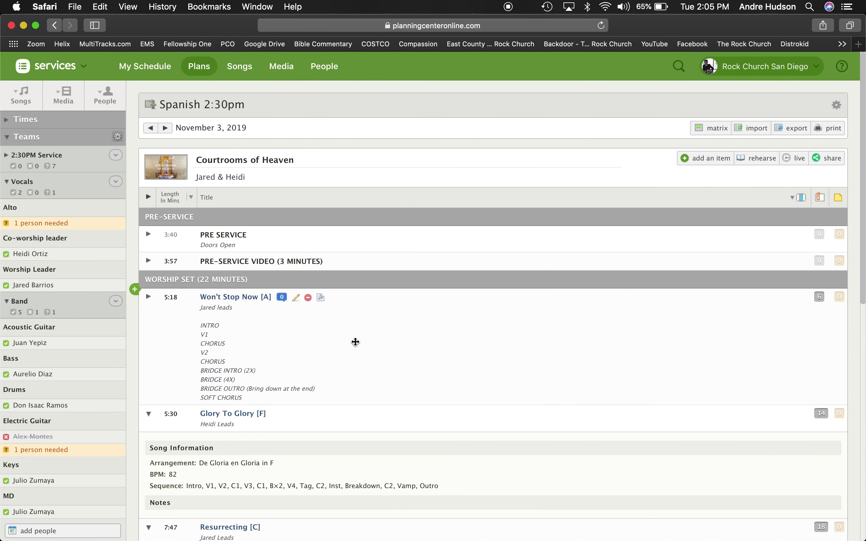
{"action": "scroll", "coordinate": [356, 342], "scroll_direction": "down", "scroll_amount": 2}
{"action": "key", "text": "ctrl+Right"}
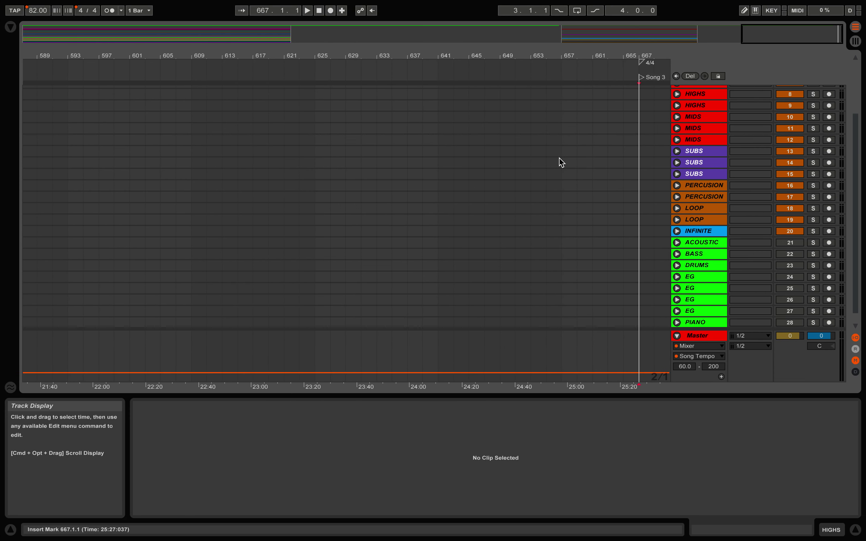
{"action": "right_click", "coordinate": [642, 80]}
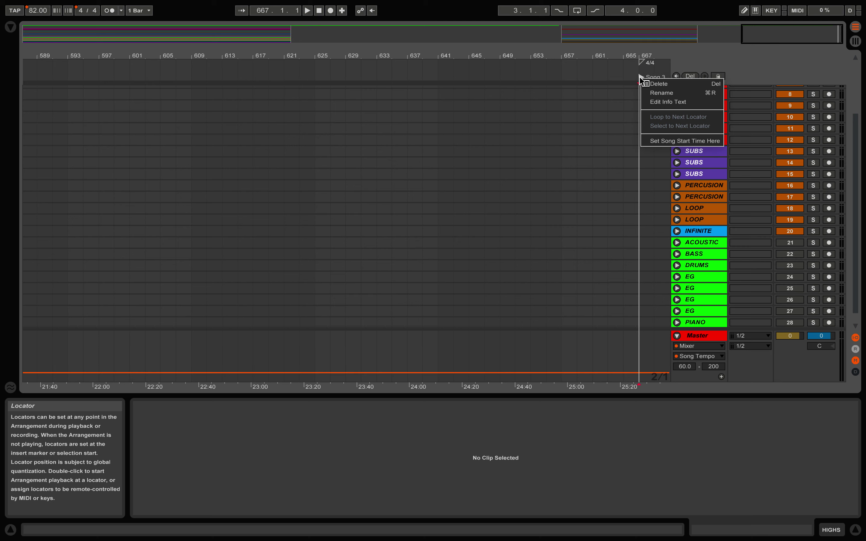
{"action": "left_click", "coordinate": [658, 93]}
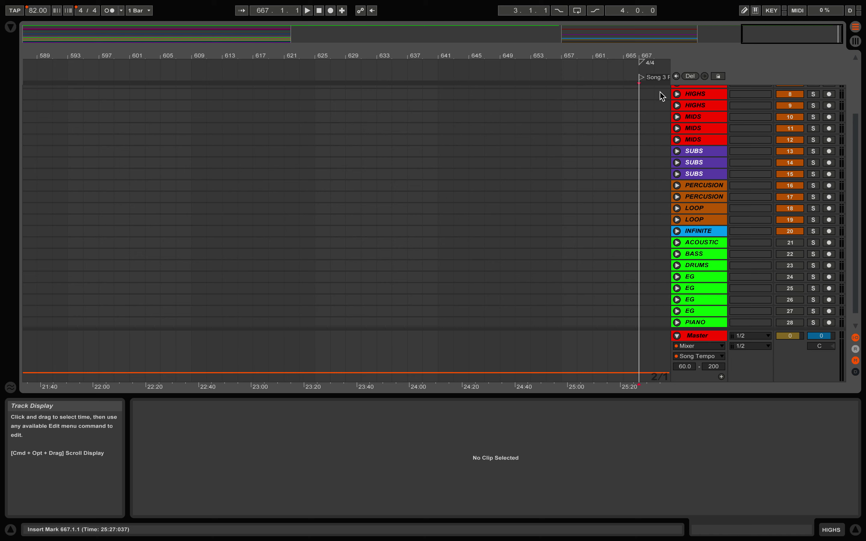
{"action": "key", "text": "Return"}
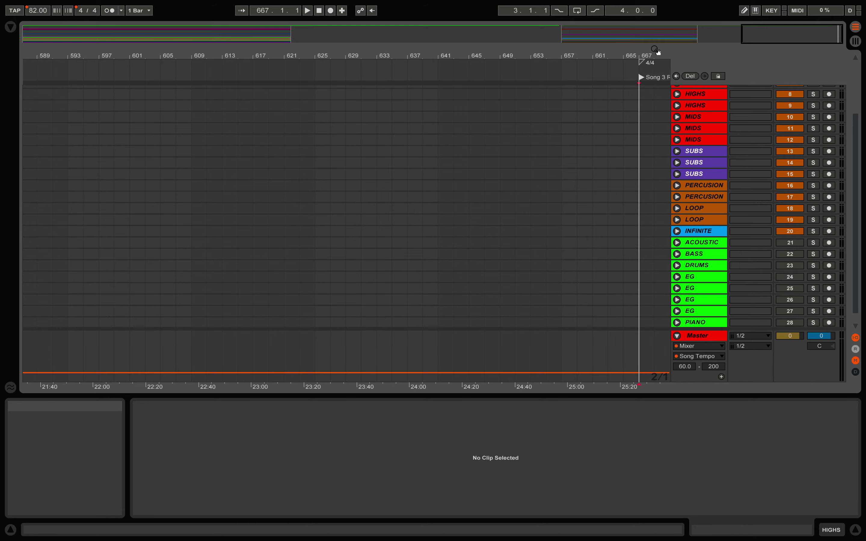
{"action": "left_click_drag", "start_coordinate": [650, 52], "coordinate": [649, 50]}
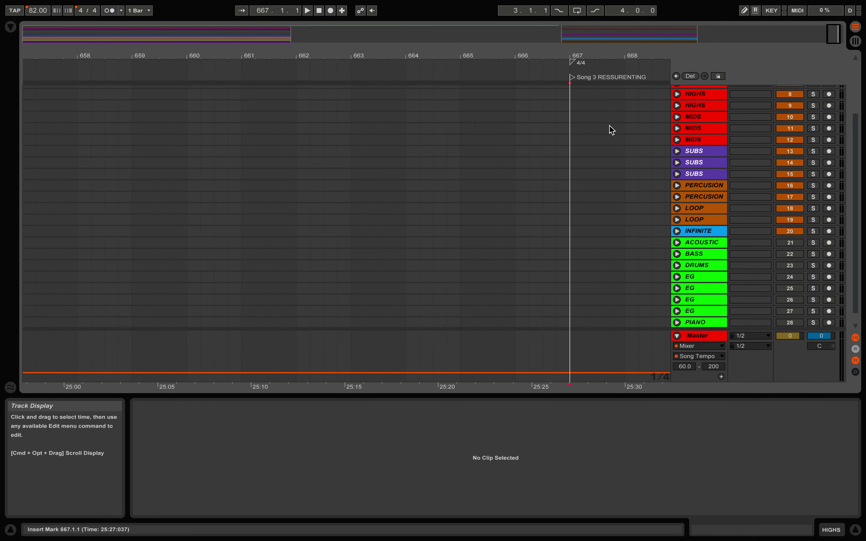
Switch to Finder and search This Mac for "resu".
{"action": "key", "text": "ctrl+Right"}
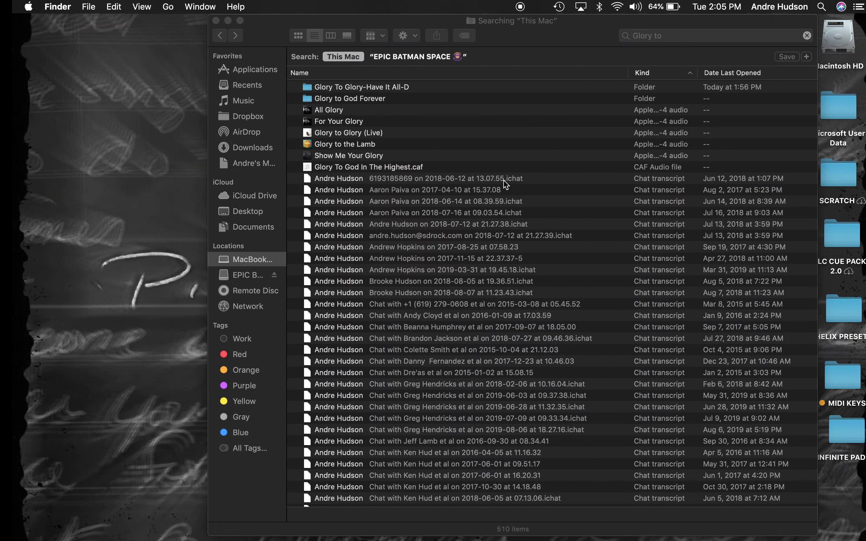
{"action": "left_click", "coordinate": [632, 41]}
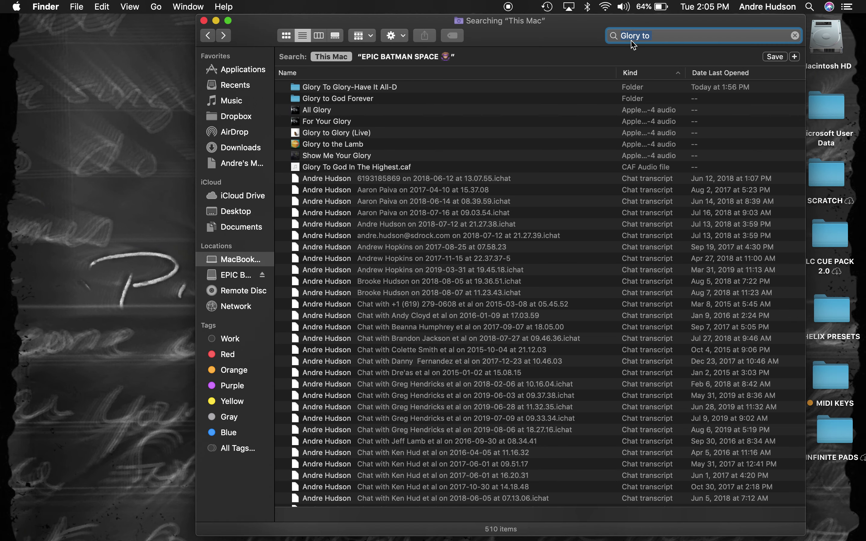
{"action": "type", "text": "resu"}
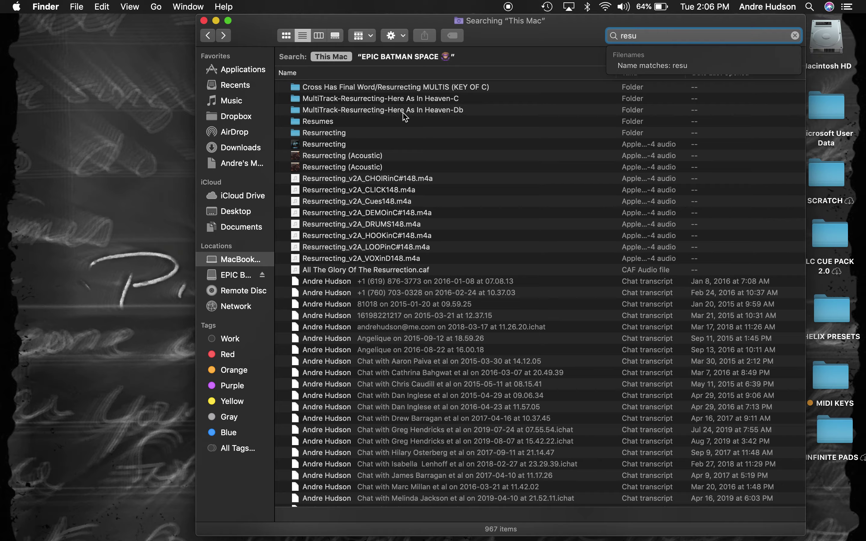
Switch to the Planning Center plan in Safari and check the BPM and meter listed for Resurrecting.
{"action": "key", "text": "ctrl+Left"}
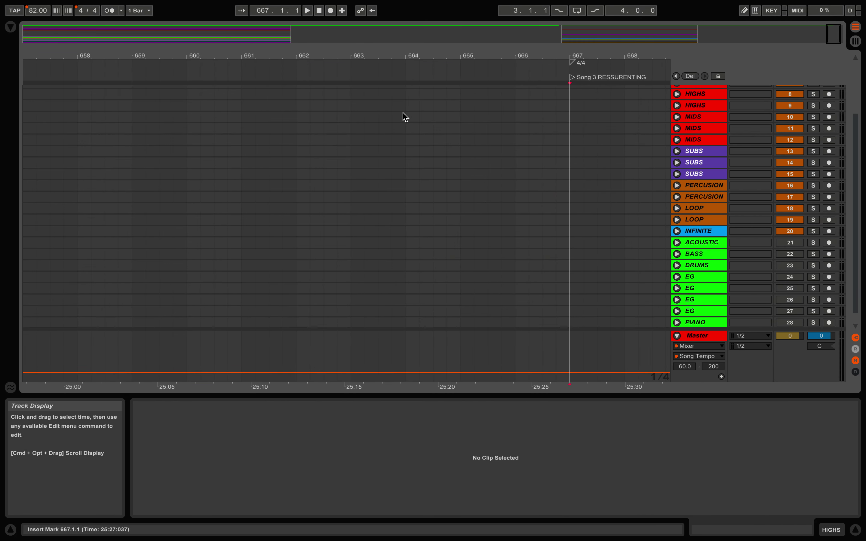
{"action": "key", "text": "ctrl+Right"}
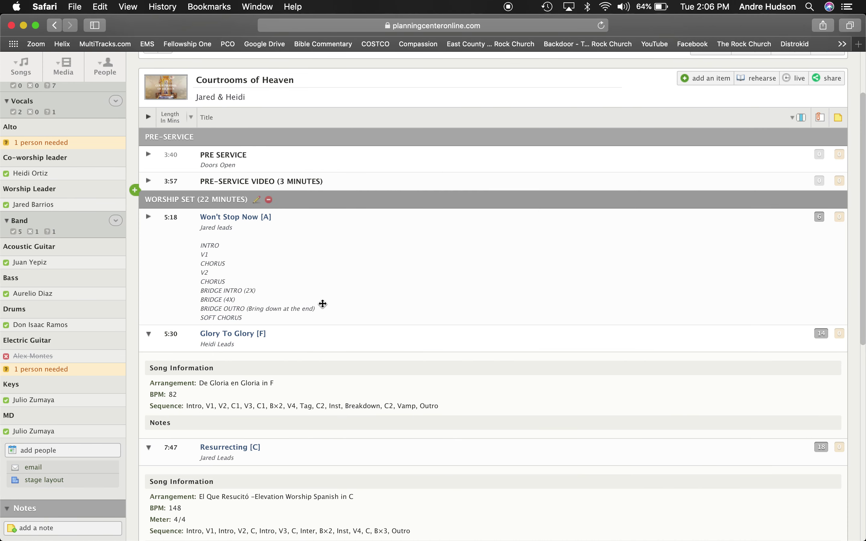
{"action": "scroll", "coordinate": [323, 304], "scroll_direction": "down", "scroll_amount": 3}
{"action": "scroll", "coordinate": [269, 355], "scroll_direction": "down", "scroll_amount": 1}
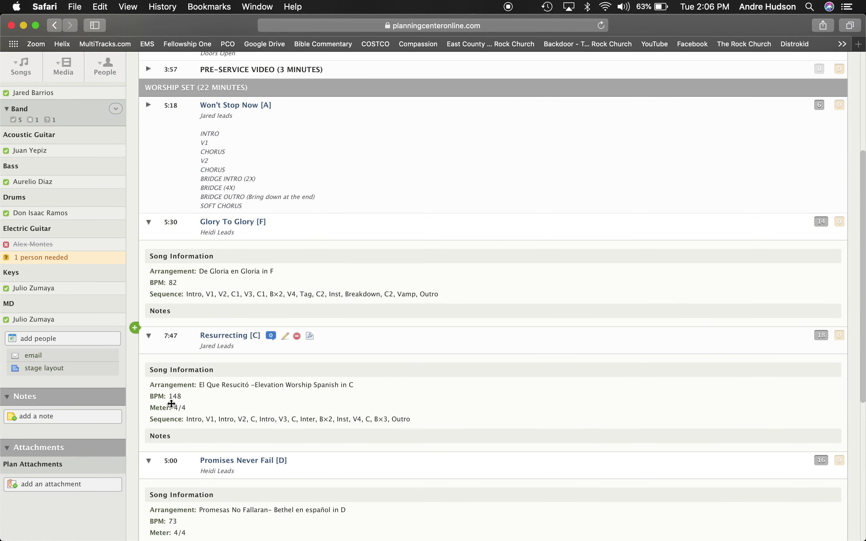
{"action": "key", "text": "ctrl+Right"}
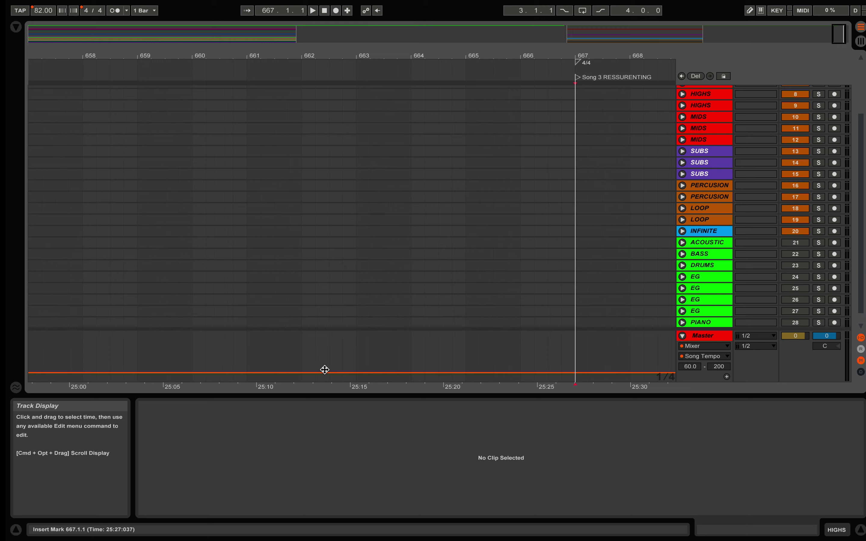
In Live, record a Song Tempo change to 144 BPM on the Master track from bar 667 and extend it over the following bars.
{"action": "scroll", "coordinate": [631, 190], "scroll_direction": "down", "scroll_amount": 1}
{"action": "scroll", "coordinate": [631, 190], "scroll_direction": "left", "scroll_amount": 1}
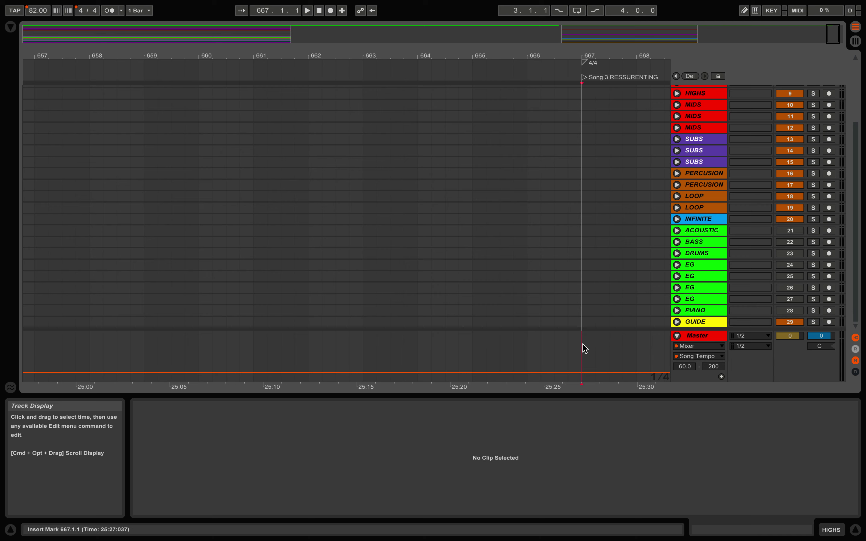
{"action": "left_click_drag", "start_coordinate": [583, 349], "coordinate": [648, 340]}
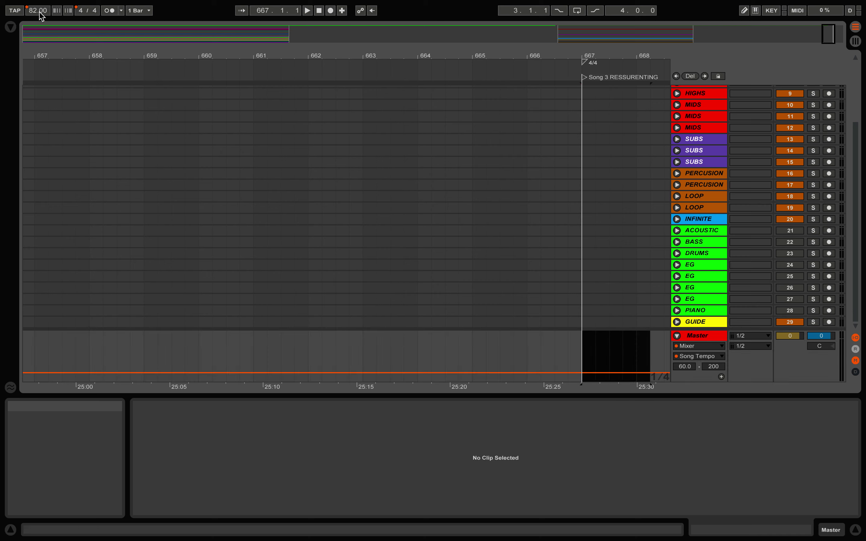
{"action": "left_click", "coordinate": [36, 12]}
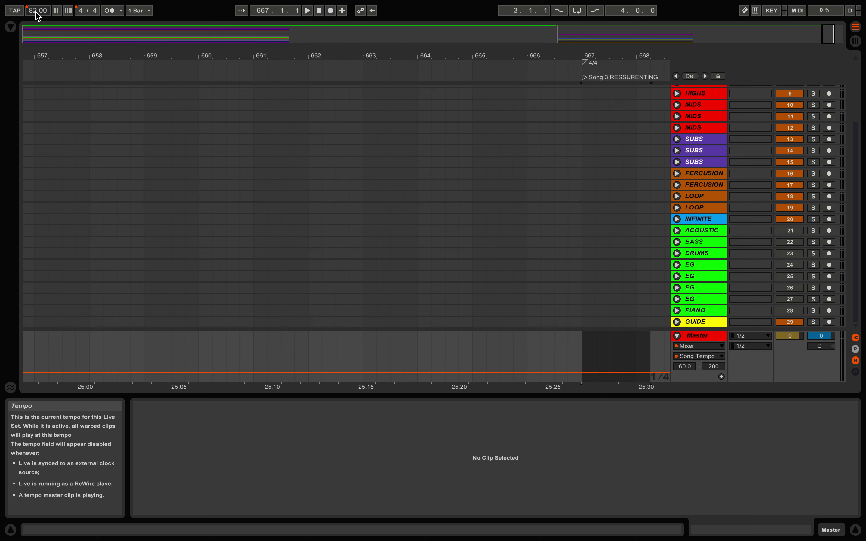
{"action": "type", "text": "144"}
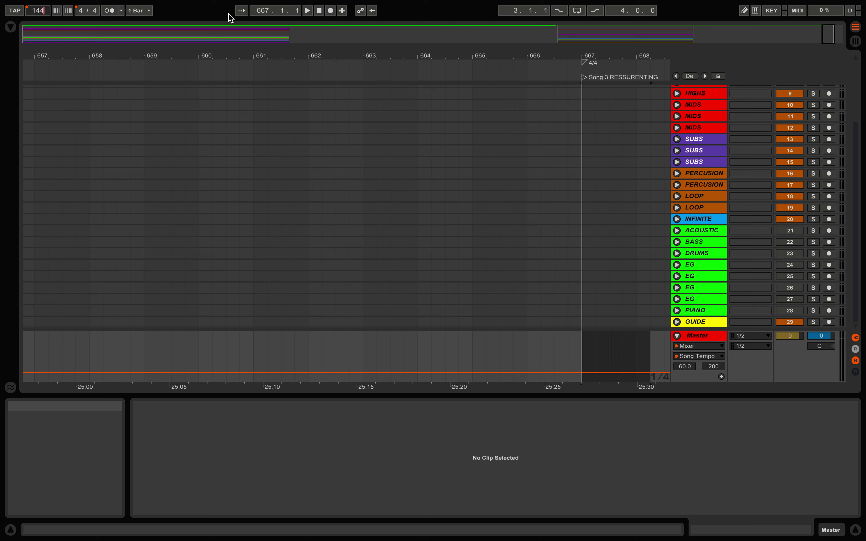
{"action": "left_click", "coordinate": [331, 11]}
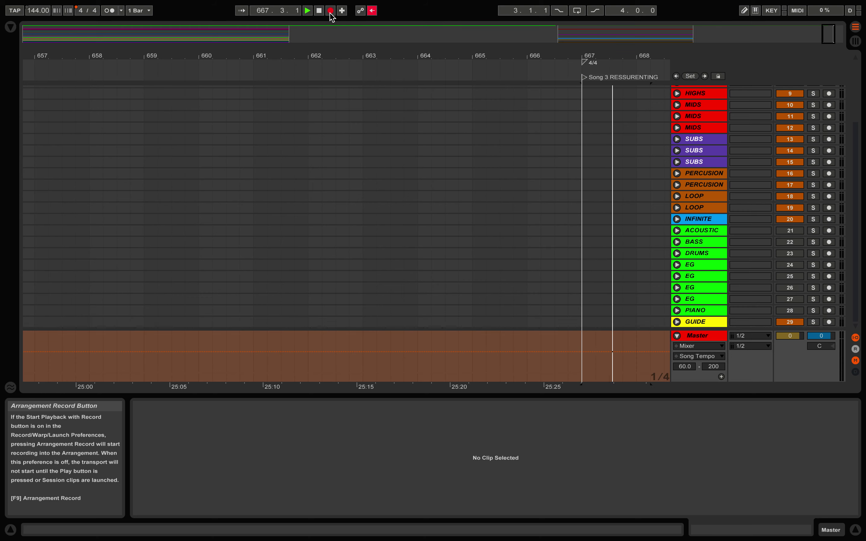
{"action": "key", "text": "space"}
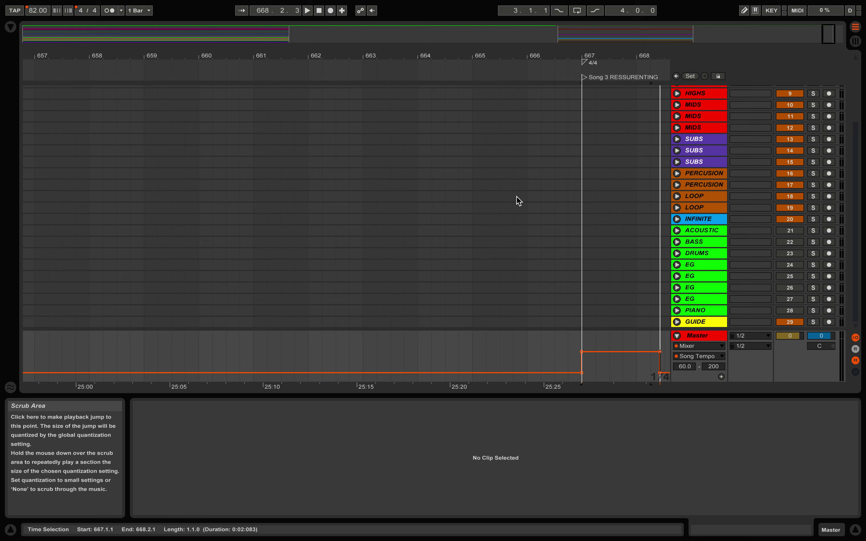
{"action": "scroll", "coordinate": [392, 317], "scroll_direction": "right", "scroll_amount": 5}
{"action": "left_click_drag", "start_coordinate": [420, 373], "coordinate": [421, 356]}
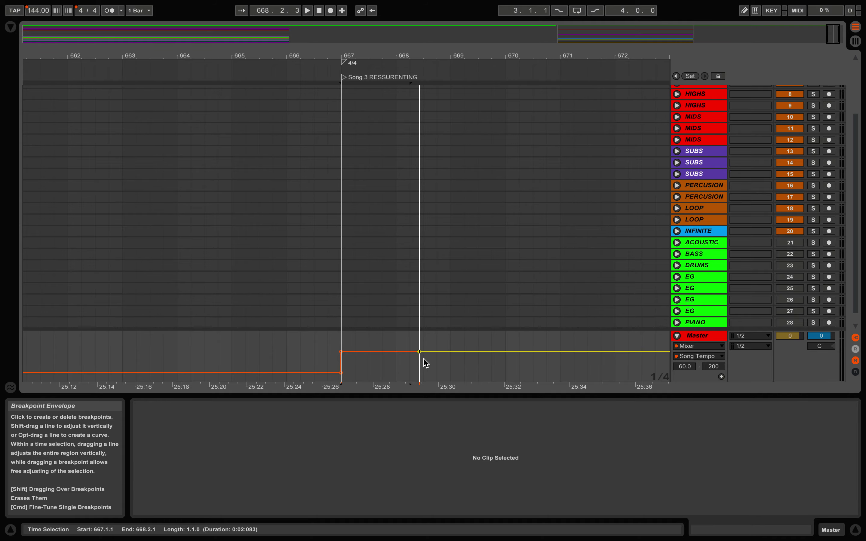
{"action": "scroll", "coordinate": [422, 355], "scroll_direction": "left", "scroll_amount": 15}
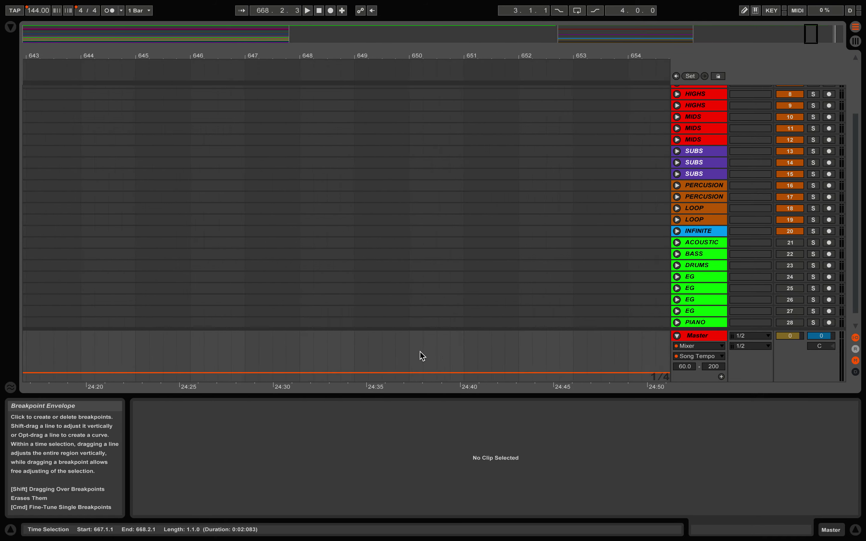
{"action": "scroll", "coordinate": [422, 357], "scroll_direction": "left", "scroll_amount": 20}
{"action": "key", "text": "ctrl+Right"}
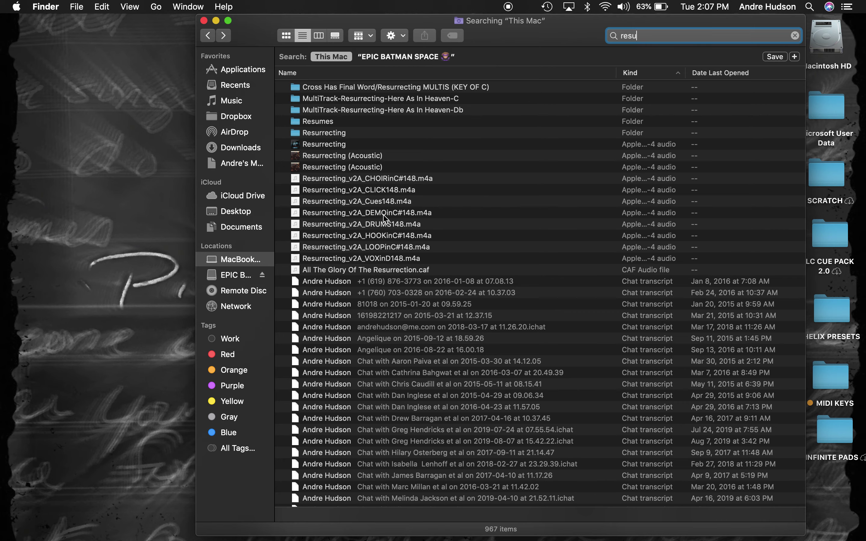
{"action": "key", "text": "ctrl+Left"}
{"action": "scroll", "coordinate": [384, 243], "scroll_direction": "right", "scroll_amount": 20}
{"action": "scroll", "coordinate": [384, 243], "scroll_direction": "up", "scroll_amount": 3}
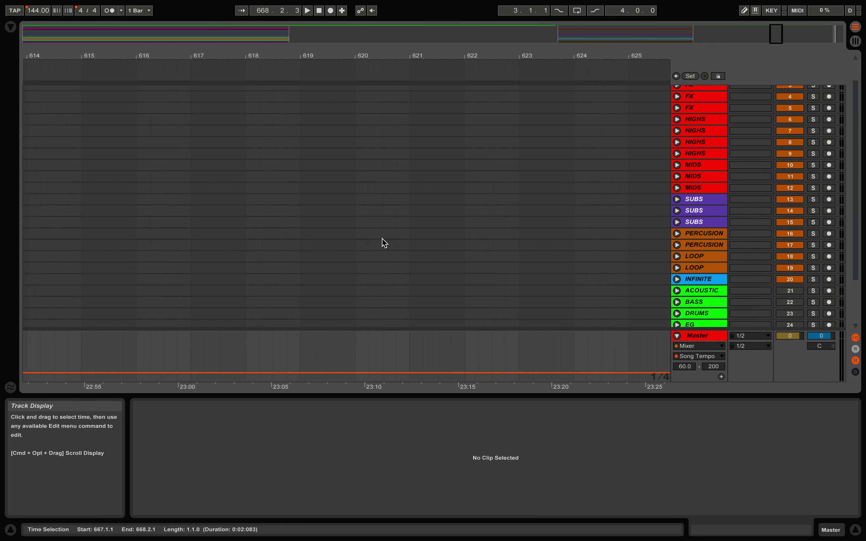
{"action": "scroll", "coordinate": [384, 243], "scroll_direction": "up", "scroll_amount": 3}
{"action": "scroll", "coordinate": [384, 243], "scroll_direction": "right", "scroll_amount": 20}
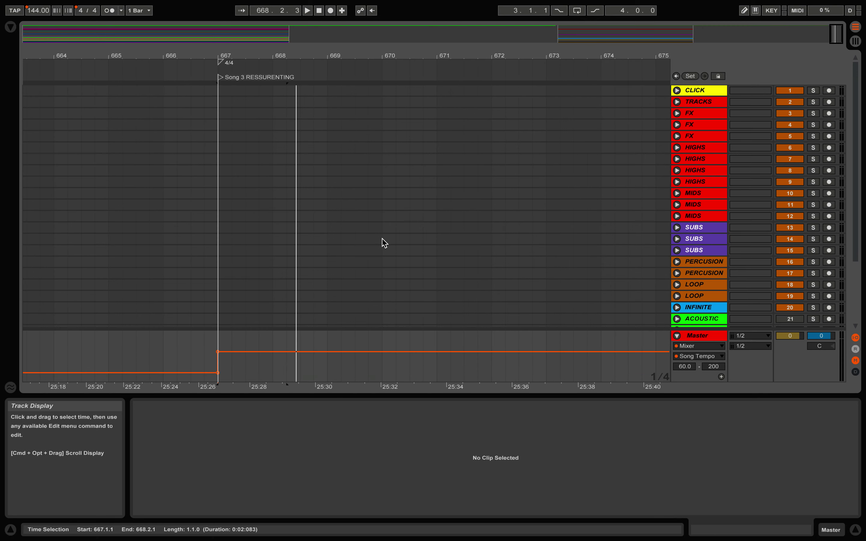
Re-record the Song Tempo change at bar 667 on the Master track as 148 BPM and remove the breakpoints that end it.
{"action": "left_click", "coordinate": [218, 351]}
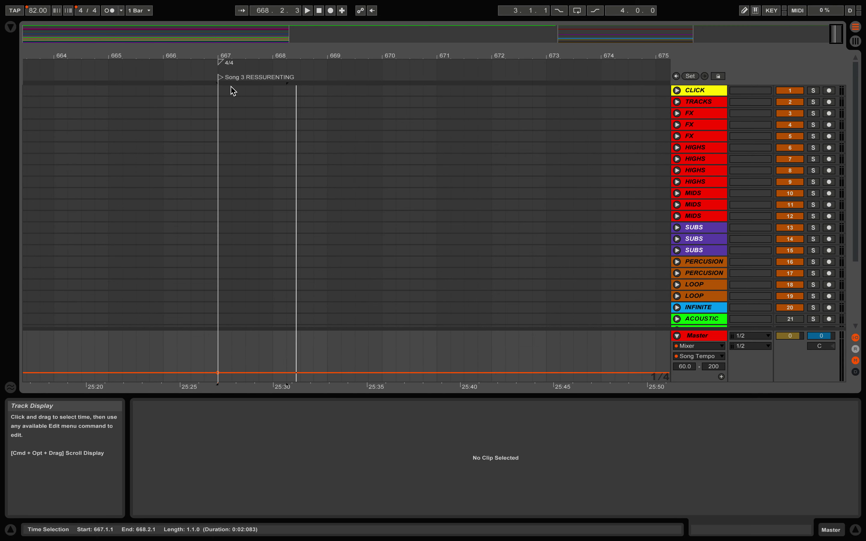
{"action": "left_click_drag", "start_coordinate": [220, 358], "coordinate": [292, 355]}
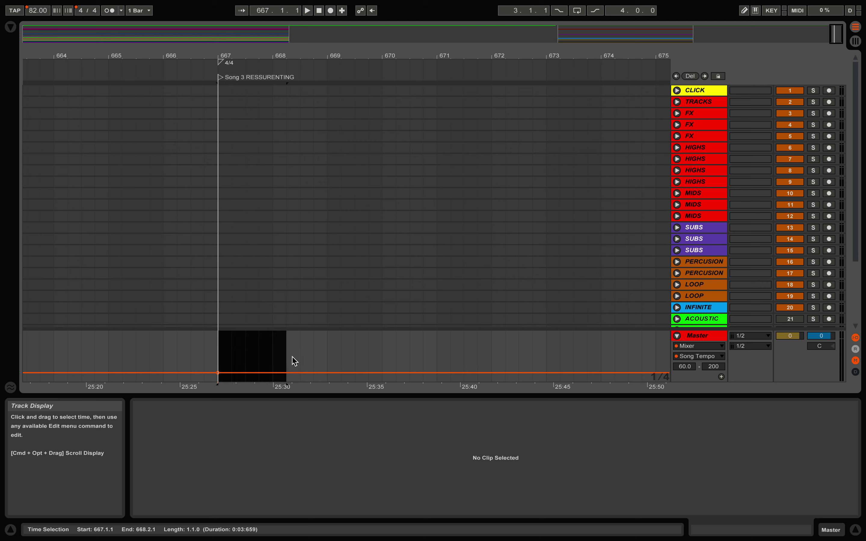
{"action": "left_click", "coordinate": [34, 13]}
{"action": "type", "text": "148"}
{"action": "left_click", "coordinate": [331, 10]}
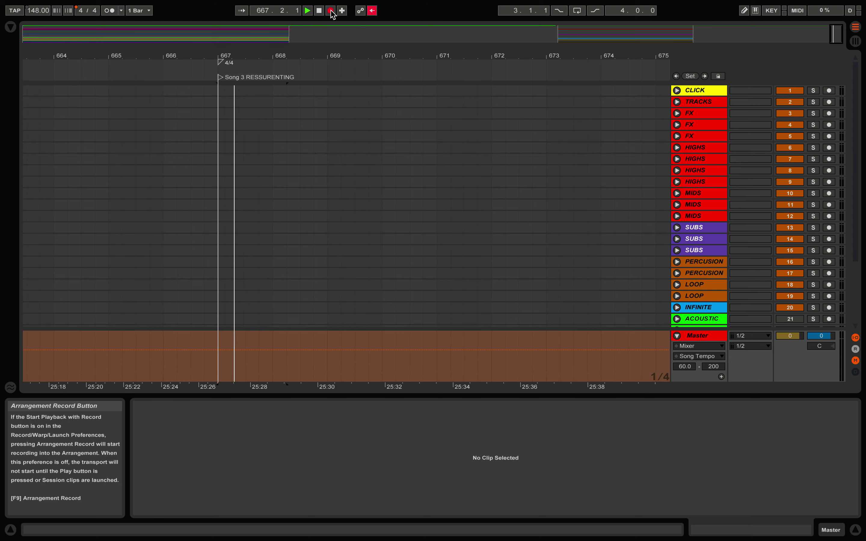
{"action": "key", "text": "space"}
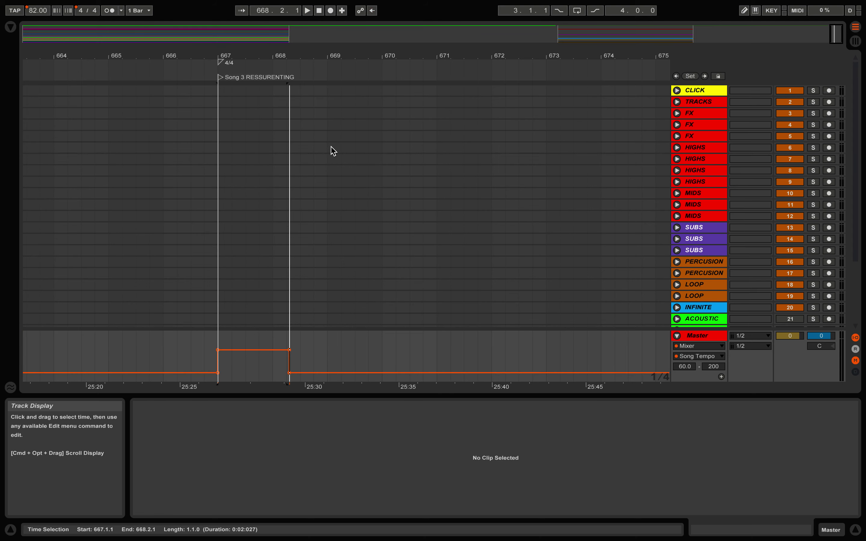
{"action": "left_click", "coordinate": [288, 372]}
{"action": "left_click", "coordinate": [288, 350]}
{"action": "mouse_move", "coordinate": [218, 351]}
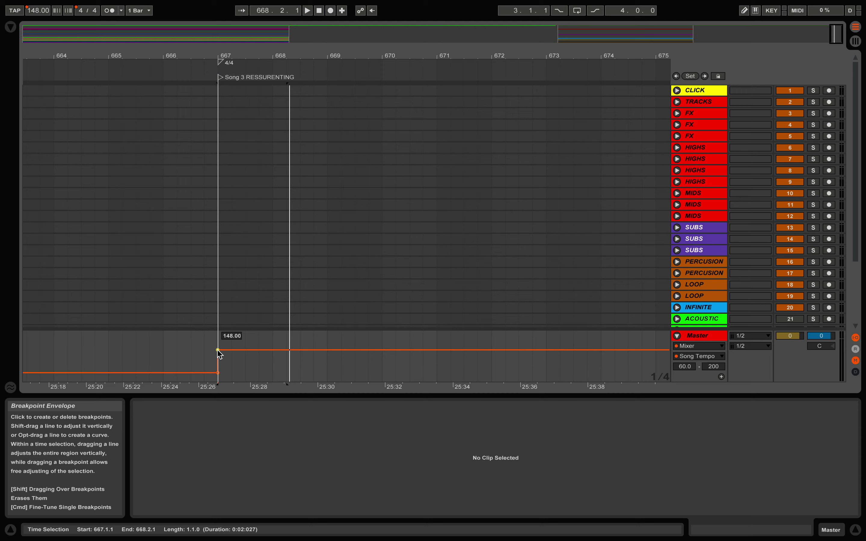
Switch to Finder, open the MultiTrack-Resurrecting-Here As In Heaven-C folder and expand its MultiTracks folder.
{"action": "key", "text": "ctrl+Right"}
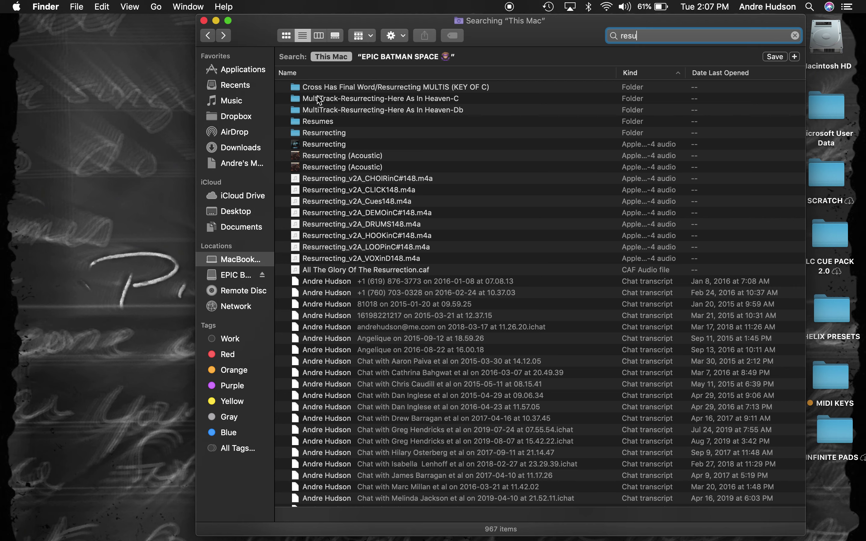
{"action": "left_click", "coordinate": [337, 98]}
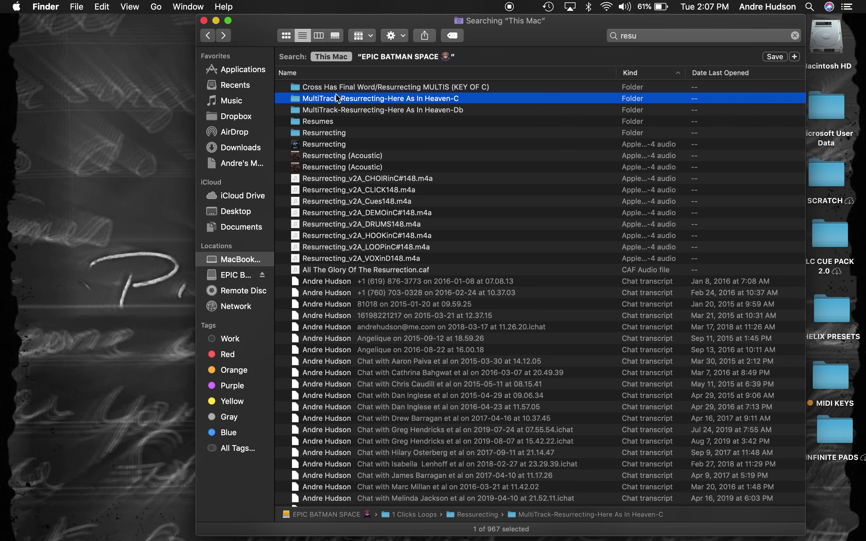
{"action": "double_click", "coordinate": [369, 102]}
{"action": "left_click", "coordinate": [282, 115]}
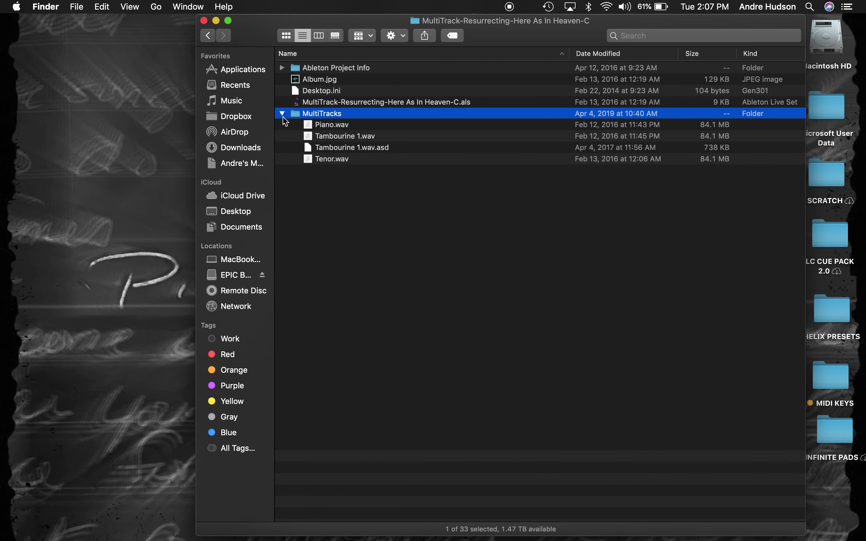
Place AG.wav on the ACOUSTIC track and Bass.wav on the BASS track in Live, both starting at bar 667.
{"action": "left_click_drag", "start_coordinate": [338, 125], "coordinate": [224, 275]}
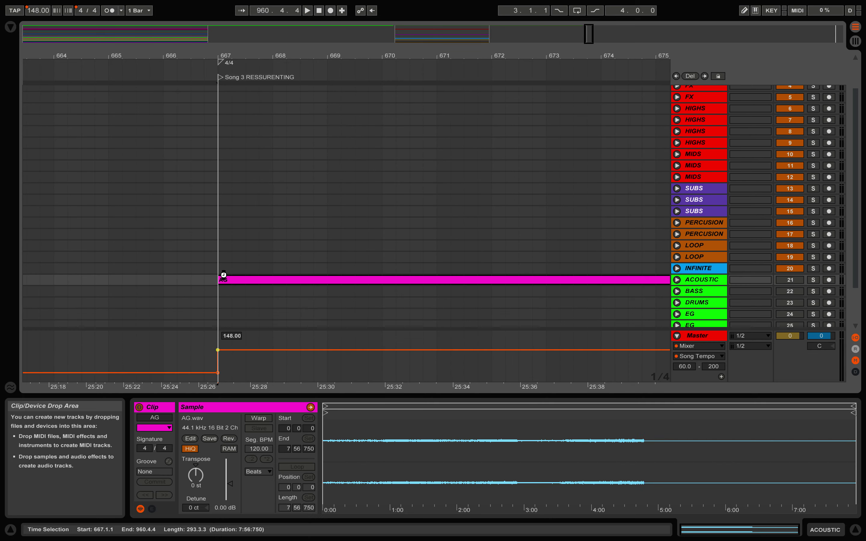
{"action": "key", "text": "ctrl+Right"}
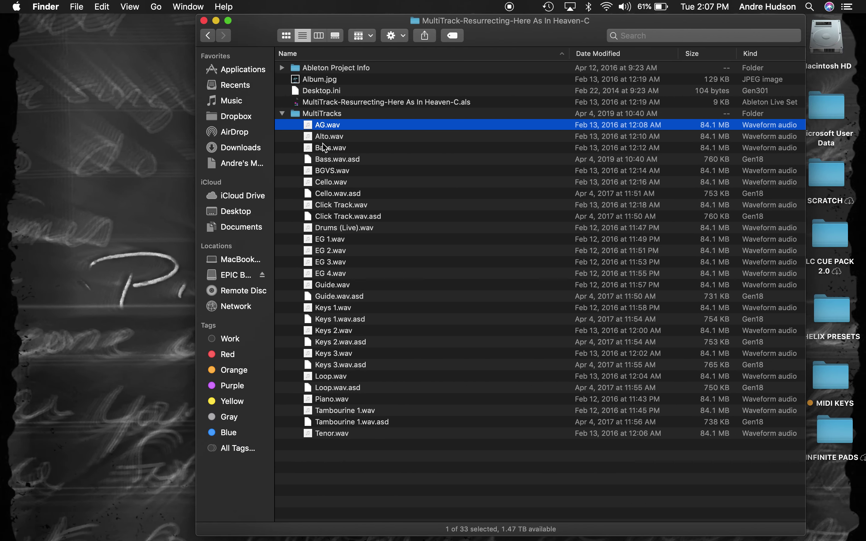
{"action": "left_click", "coordinate": [334, 139]}
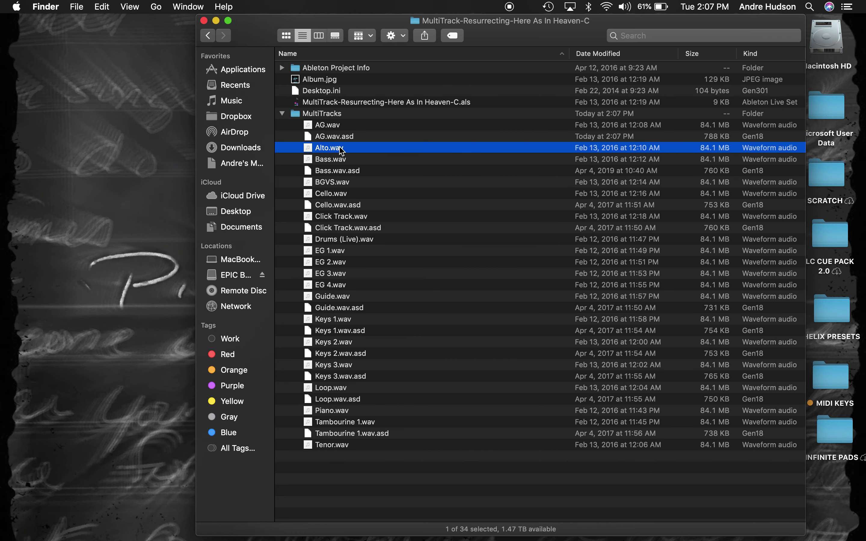
{"action": "left_click_drag", "start_coordinate": [339, 160], "coordinate": [222, 291]}
{"action": "key", "text": "ctrl+Right"}
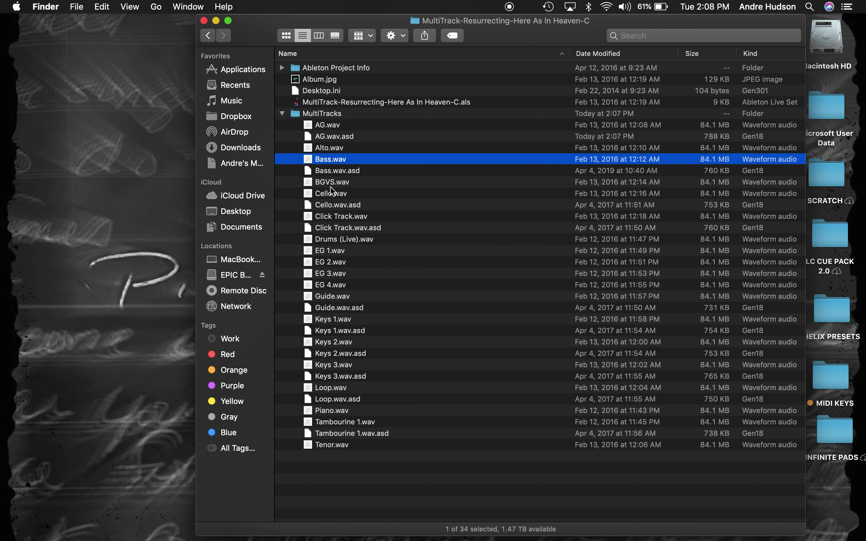
Place Cello.wav on MIDS track 11 and Click Track.wav on the CLICK track, both starting at bar 667.
{"action": "left_click", "coordinate": [329, 194]}
{"action": "left_click_drag", "start_coordinate": [333, 200], "coordinate": [8, 193]}
{"action": "left_click_drag", "start_coordinate": [1, 206], "coordinate": [216, 165]}
{"action": "key", "text": "ctrl+Right"}
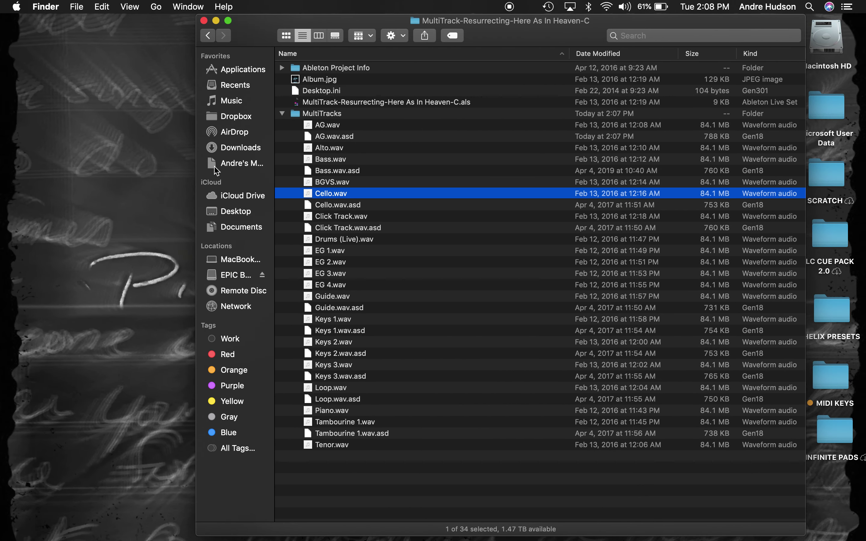
{"action": "left_click_drag", "start_coordinate": [331, 219], "coordinate": [223, 90]}
{"action": "key", "text": "ctrl+Right"}
Place Drums (Live).wav on the DRUMS track and EG 1.wav on EG track 24, both starting at bar 667.
{"action": "left_click_drag", "start_coordinate": [335, 242], "coordinate": [306, 296]}
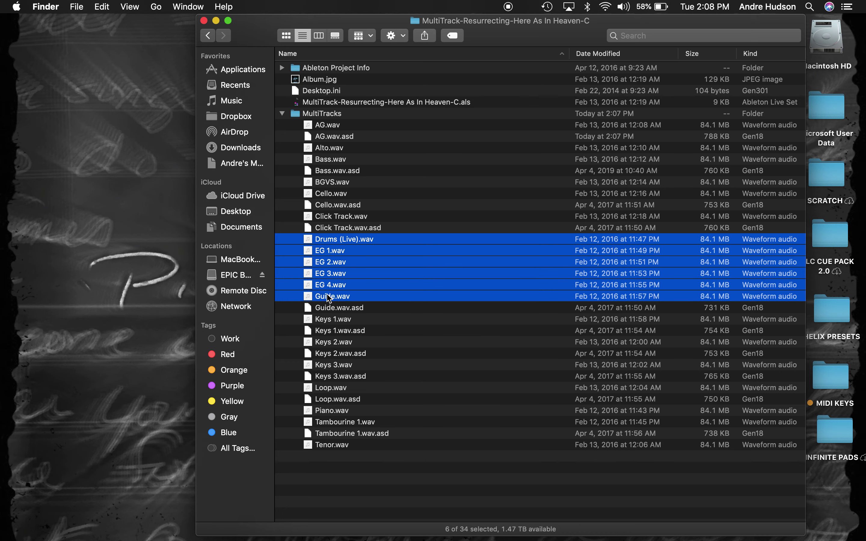
{"action": "left_click", "coordinate": [433, 330]}
{"action": "left_click", "coordinate": [368, 243]}
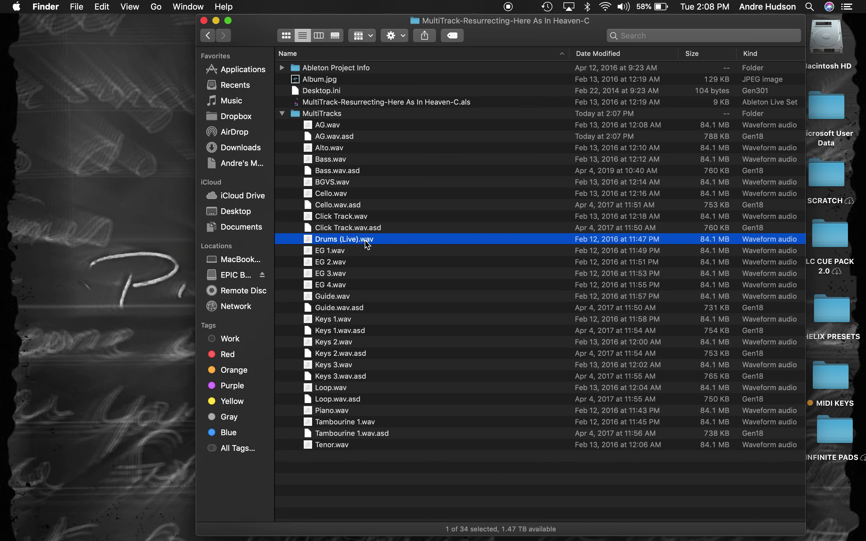
{"action": "left_click_drag", "start_coordinate": [386, 239], "coordinate": [296, 254]}
{"action": "key", "text": "ctrl+Left"}
{"action": "key", "text": "ctrl+Left"}
{"action": "left_click", "coordinate": [341, 261]}
{"action": "left_click_drag", "start_coordinate": [342, 262], "coordinate": [290, 267]}
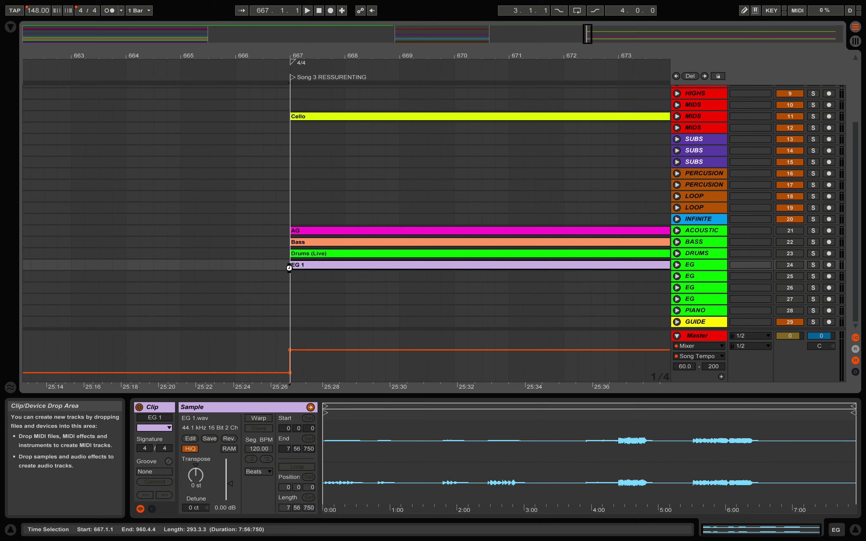
{"action": "key", "text": "ctrl+Right"}
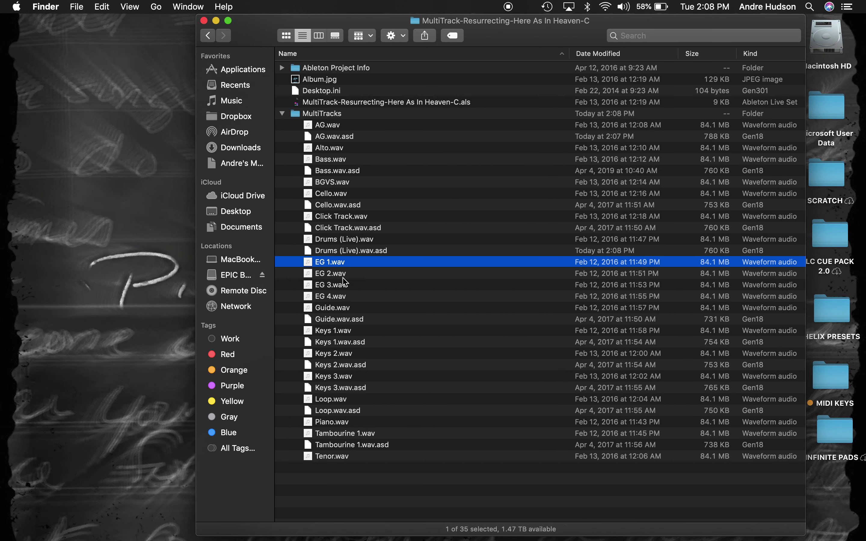
Place EG 2.wav on EG track 25 and EG 3.wav on EG track 26, both starting at bar 667.
{"action": "left_click", "coordinate": [337, 274]}
{"action": "left_click_drag", "start_coordinate": [339, 287], "coordinate": [310, 268]}
{"action": "key", "text": "super+Tab"}
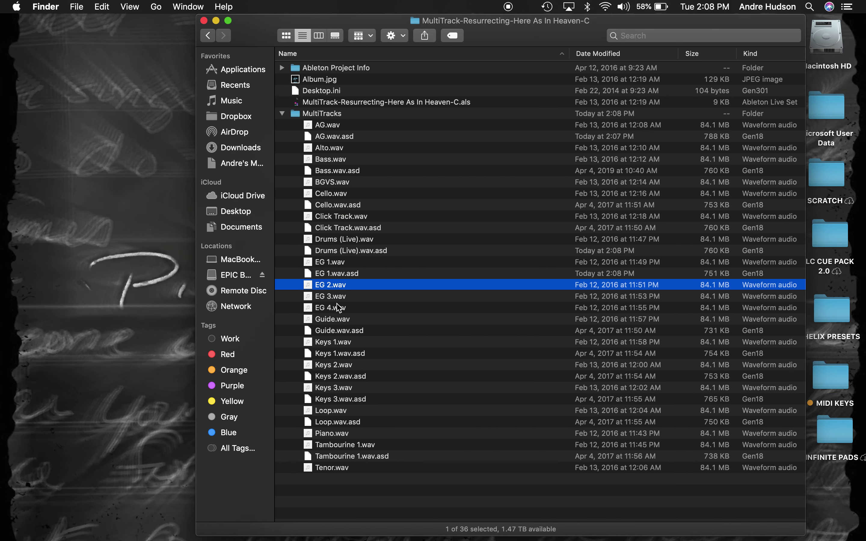
{"action": "left_click", "coordinate": [336, 300]}
{"action": "left_click_drag", "start_coordinate": [344, 302], "coordinate": [314, 289]}
{"action": "key", "text": "super+Tab"}
{"action": "key", "text": "ctrl+Left"}
{"action": "key", "text": "ctrl+Right"}
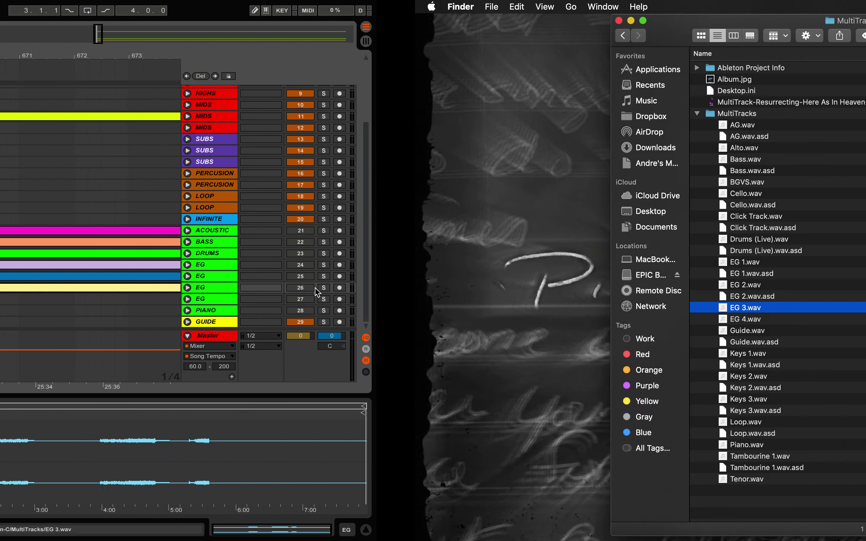
Place EG 4.wav on EG track 27 and Guide.wav on the GUIDE track, both starting at bar 667.
{"action": "left_click_drag", "start_coordinate": [349, 319], "coordinate": [292, 297]}
{"action": "key", "text": "ctrl+Right"}
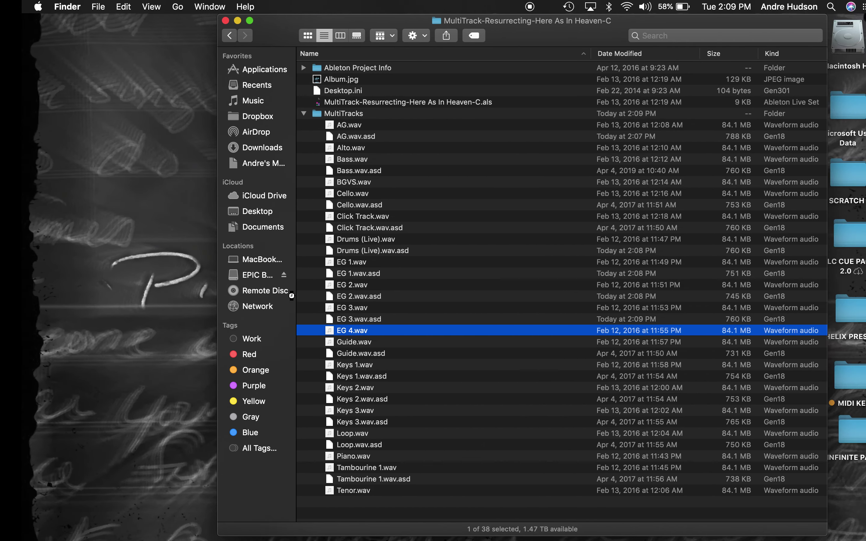
{"action": "left_click", "coordinate": [333, 343]}
{"action": "left_click_drag", "start_coordinate": [336, 349], "coordinate": [301, 316]}
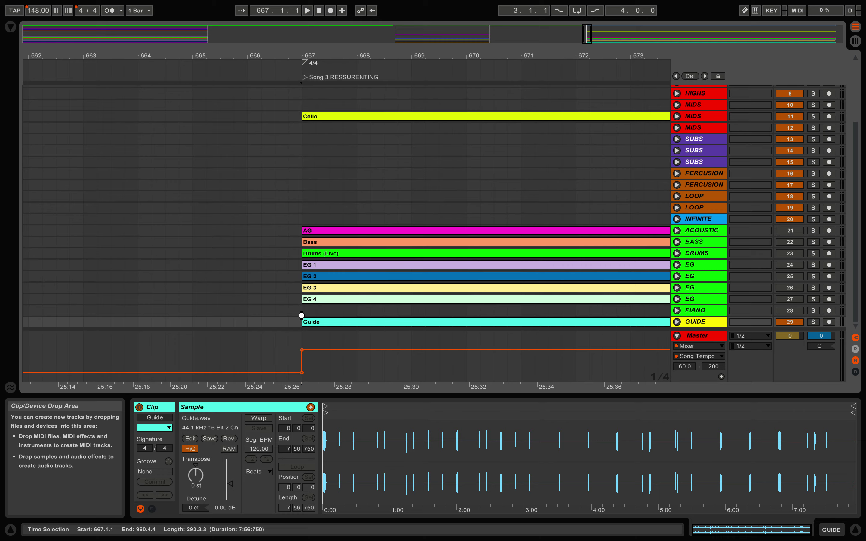
{"action": "key", "text": "ctrl+Right"}
Place Keys 1.wav, Keys 2.wav and Keys 3.wav on HIGHS tracks 6, 7 and 8, all starting at bar 667.
{"action": "left_click", "coordinate": [360, 377]}
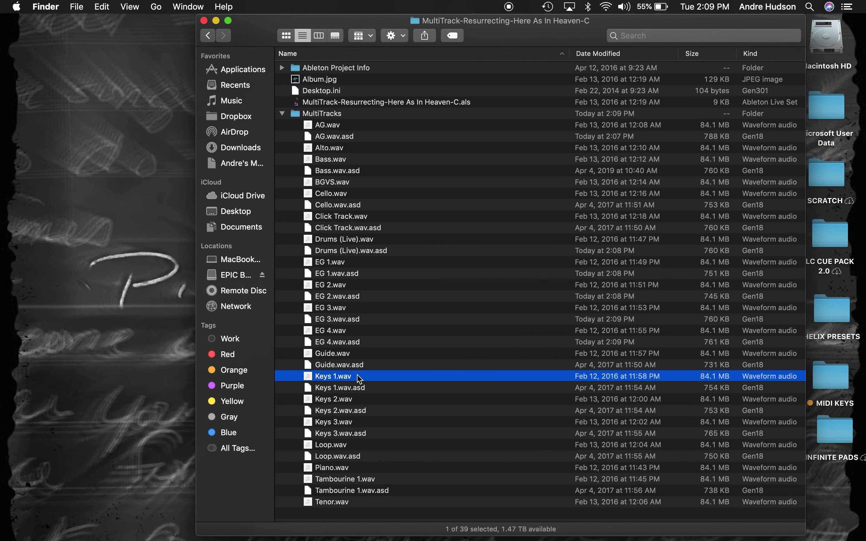
{"action": "left_click_drag", "start_coordinate": [353, 383], "coordinate": [271, 152]}
{"action": "key", "text": "ctrl+Right"}
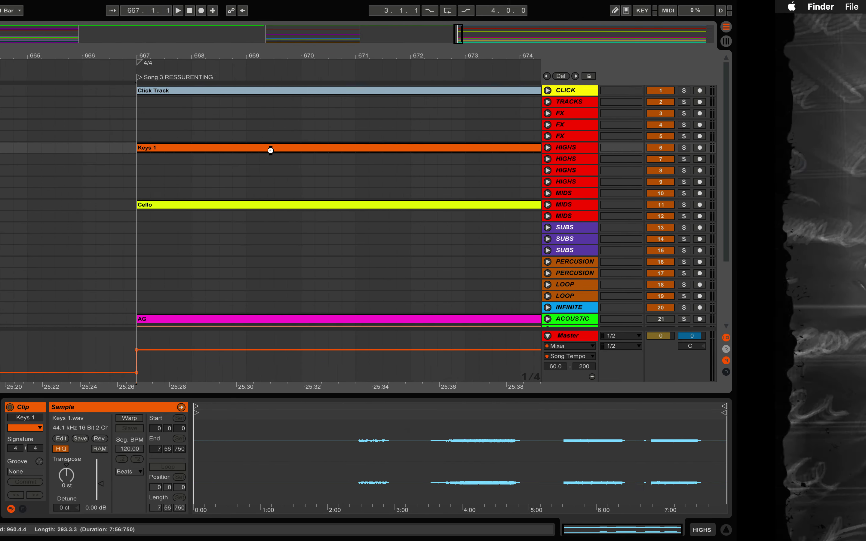
{"action": "left_click_drag", "start_coordinate": [341, 398], "coordinate": [254, 171]}
{"action": "key", "text": "ctrl+Right"}
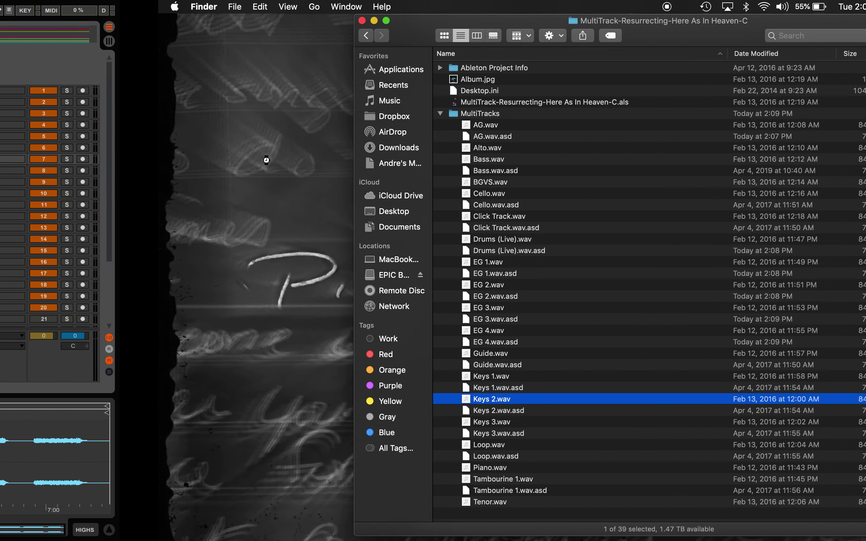
{"action": "left_click_drag", "start_coordinate": [329, 426], "coordinate": [72, 422]}
{"action": "left_click_drag", "start_coordinate": [1, 417], "coordinate": [265, 174]}
{"action": "key", "text": "ctrl+Right"}
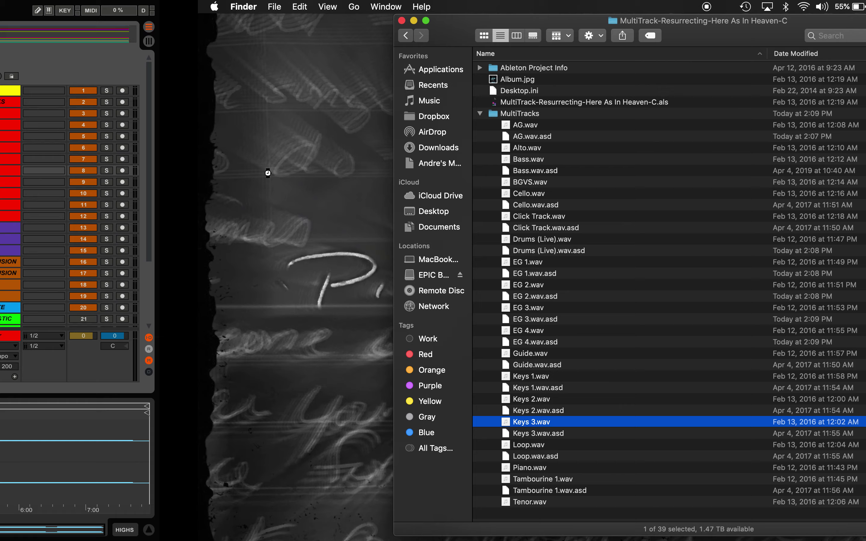
Place Loop.wav on LOOP track 18, starting at bar 667.
{"action": "left_click", "coordinate": [340, 446]}
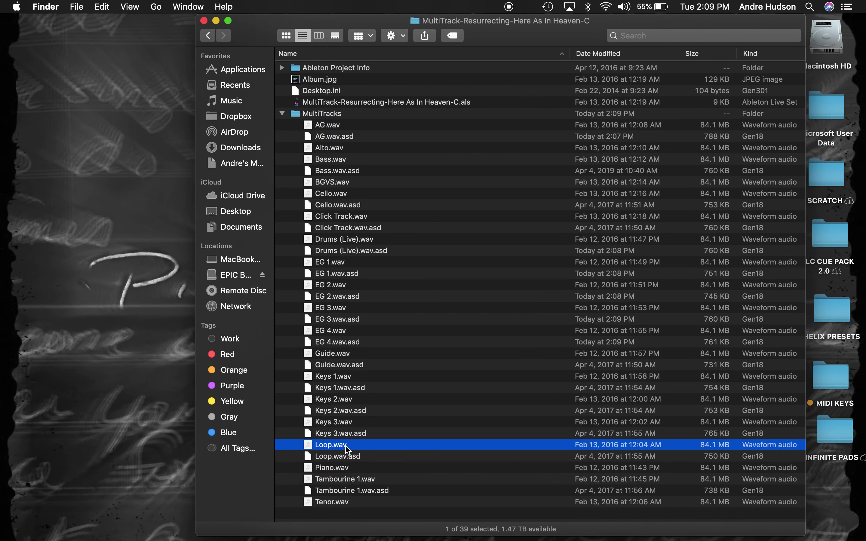
{"action": "left_click_drag", "start_coordinate": [346, 449], "coordinate": [271, 236]}
{"action": "key", "text": "ctrl+Right"}
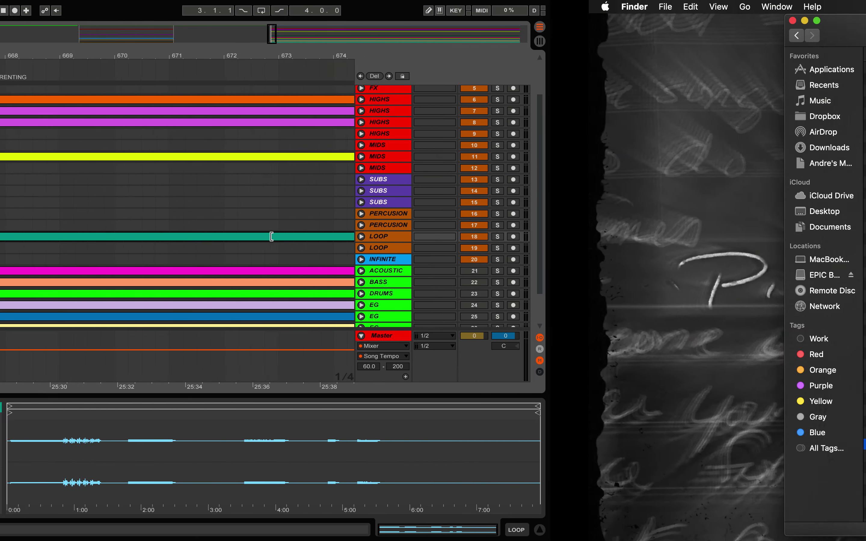
{"action": "scroll", "coordinate": [365, 396], "scroll_direction": "down", "scroll_amount": 1}
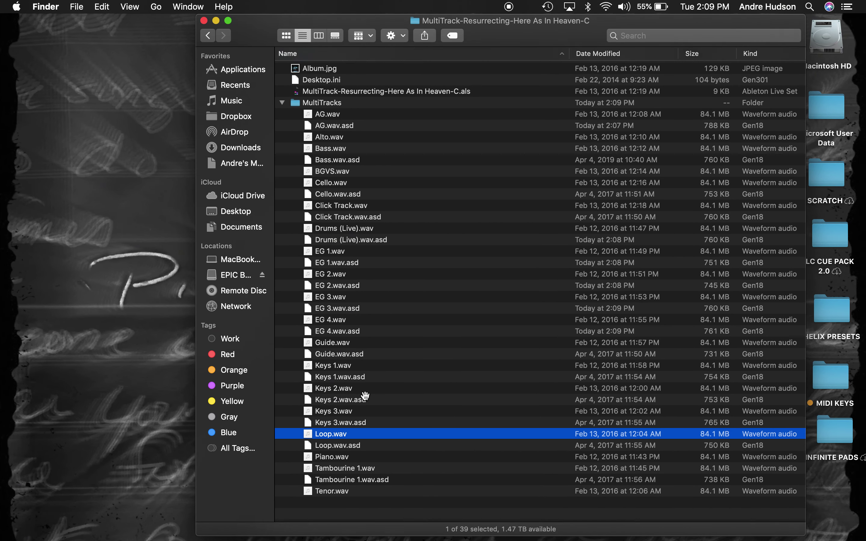
Place Piano.wav on the PIANO track and Tambourine 1.wav on PERCUSION track 17, both starting at bar 667.
{"action": "left_click", "coordinate": [340, 469]}
{"action": "left_click_drag", "start_coordinate": [339, 472], "coordinate": [269, 312]}
{"action": "key", "text": "ctrl+Right"}
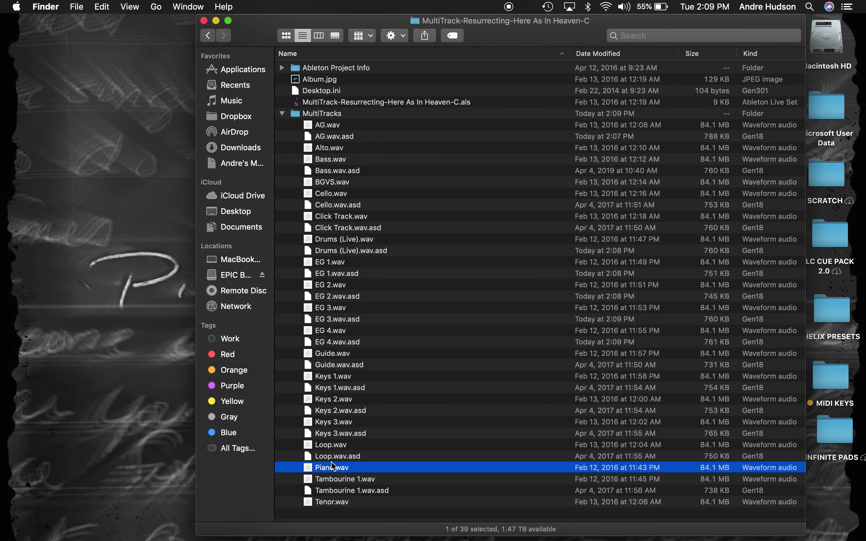
{"action": "left_click", "coordinate": [334, 482]}
{"action": "left_click_drag", "start_coordinate": [333, 481], "coordinate": [265, 181]}
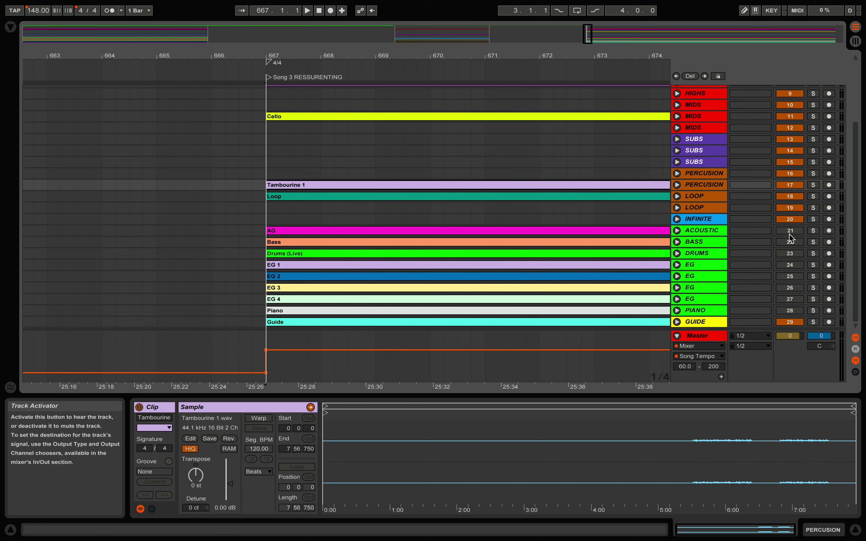
{"action": "left_click", "coordinate": [792, 266]}
{"action": "left_click", "coordinate": [791, 277]}
{"action": "left_click", "coordinate": [793, 288]}
{"action": "left_click", "coordinate": [793, 300]}
{"action": "left_click", "coordinate": [793, 300]}
{"action": "left_click", "coordinate": [792, 287]}
{"action": "left_click", "coordinate": [792, 277]}
{"action": "left_click", "coordinate": [791, 265]}
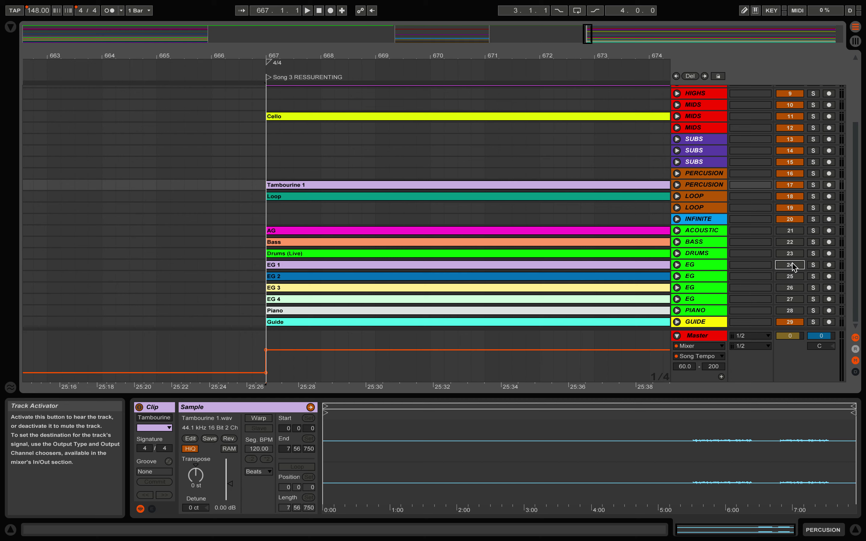
Activate the four electric guitar tracks, EG 24 to 27, so they are heard.
{"action": "left_click", "coordinate": [791, 265]}
{"action": "left_click", "coordinate": [792, 277]}
{"action": "left_click", "coordinate": [792, 289]}
{"action": "left_click", "coordinate": [791, 300]}
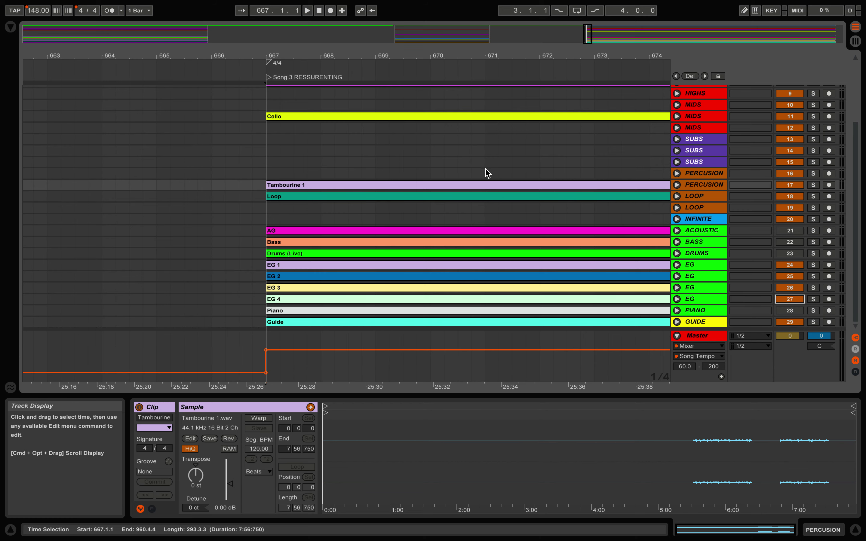
Open the Drums (Live) clip on the DRUMS track to view its sample settings and waveform.
{"action": "scroll", "coordinate": [463, 188], "scroll_direction": "left", "scroll_amount": 2}
{"action": "scroll", "coordinate": [463, 187], "scroll_direction": "left", "scroll_amount": 3}
{"action": "scroll", "coordinate": [463, 188], "scroll_direction": "right", "scroll_amount": 8}
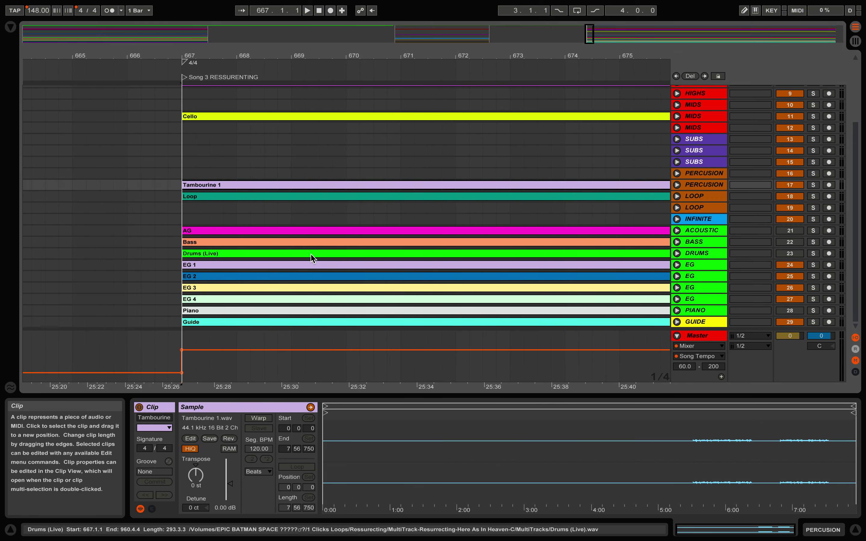
{"action": "left_click", "coordinate": [268, 257]}
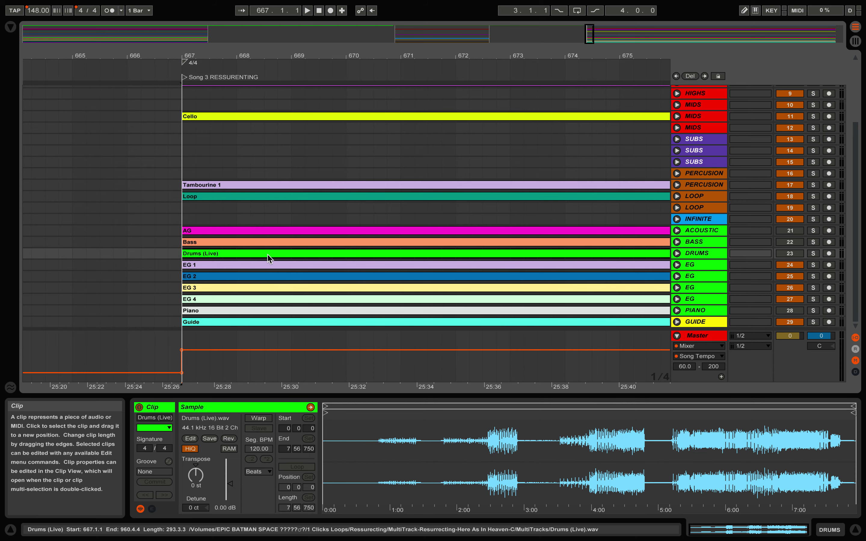
{"action": "double_click", "coordinate": [267, 254]}
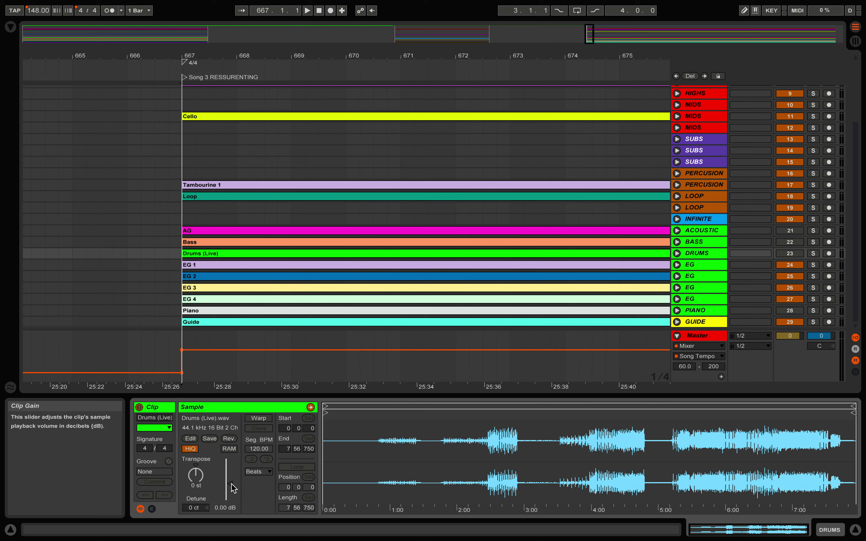
Lower the Drums (Live) clip gain to -1.26 dB and return it to 0.00 dB.
{"action": "mouse_move", "coordinate": [230, 483]}
{"action": "left_mouse_down"}
{"action": "mouse_move", "coordinate": [230, 473]}
{"action": "mouse_move", "coordinate": [230, 485]}
{"action": "left_mouse_up"}
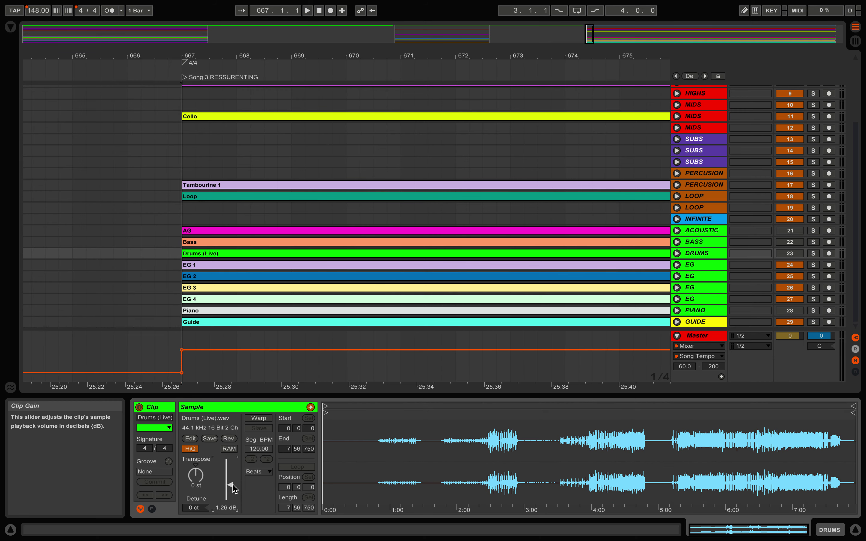
{"action": "mouse_move", "coordinate": [233, 488]}
{"action": "left_mouse_down"}
{"action": "mouse_move", "coordinate": [234, 458]}
{"action": "mouse_move", "coordinate": [233, 483]}
{"action": "left_mouse_up"}
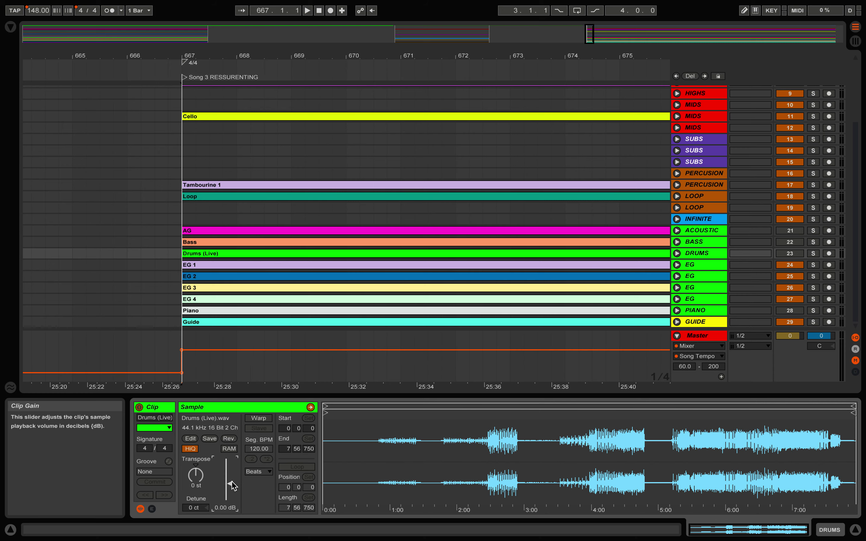
Open the EG 2 clip's sample settings and look over the placed Song 3 clips across all tracks.
{"action": "left_click", "coordinate": [271, 277]}
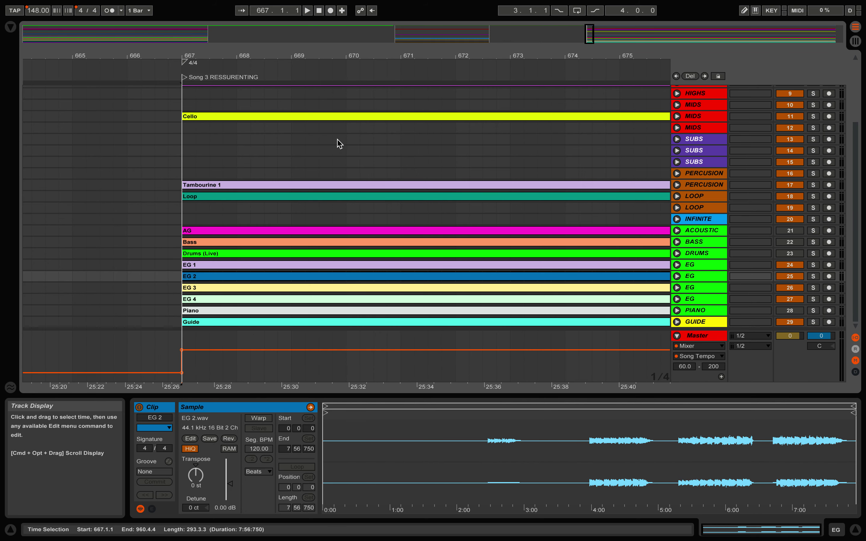
{"action": "scroll", "coordinate": [296, 174], "scroll_direction": "up", "scroll_amount": 4}
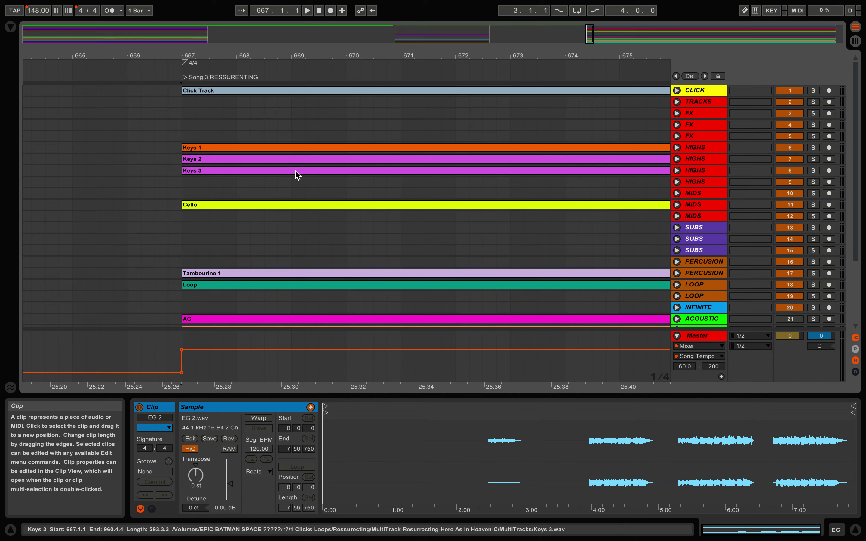
{"action": "scroll", "coordinate": [295, 174], "scroll_direction": "down", "scroll_amount": 4}
Check the Resurrecting entry in the Planning Center plan and the multitrack folder in Finder, and return to Ableton Live.
{"action": "key", "text": "ctrl+Right"}
{"action": "key", "text": "ctrl+Left"}
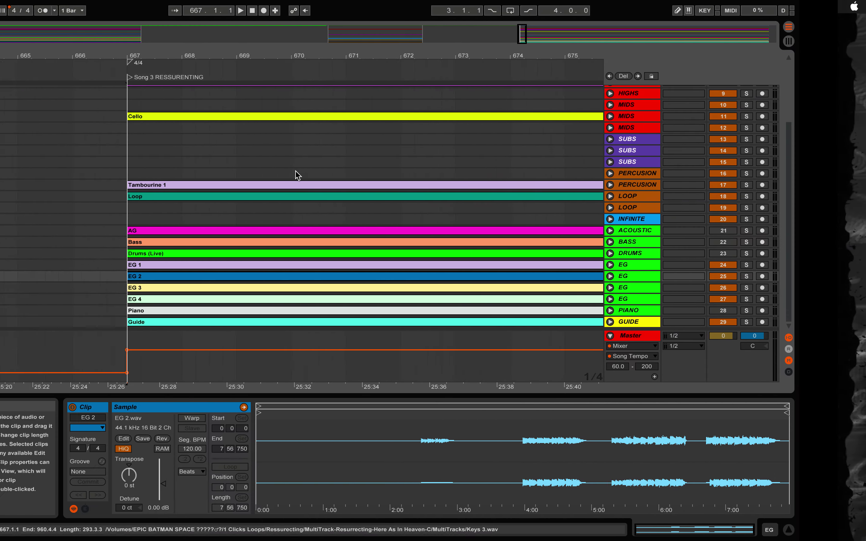
{"action": "key", "text": "ctrl+Left"}
{"action": "scroll", "coordinate": [295, 274], "scroll_direction": "down", "scroll_amount": 6}
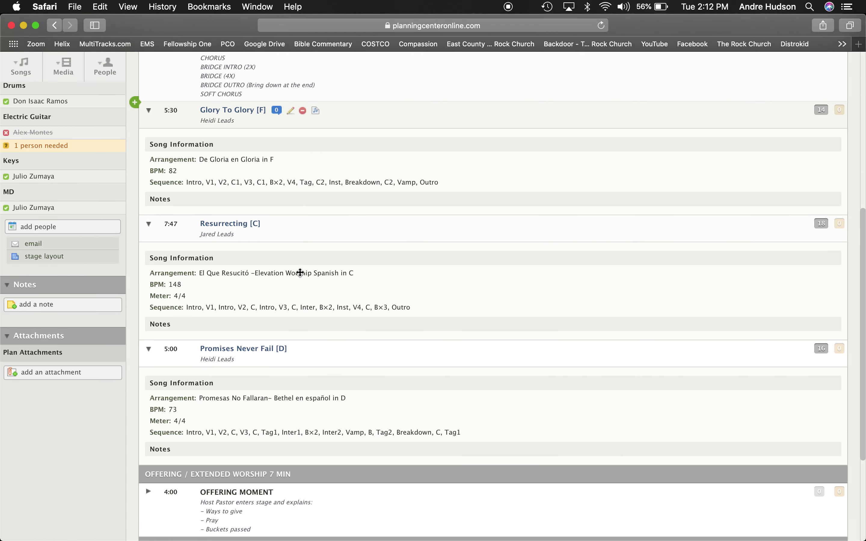
{"action": "scroll", "coordinate": [300, 272], "scroll_direction": "up", "scroll_amount": 3}
{"action": "key", "text": "ctrl+Right"}
{"action": "key", "text": "ctrl+Right"}
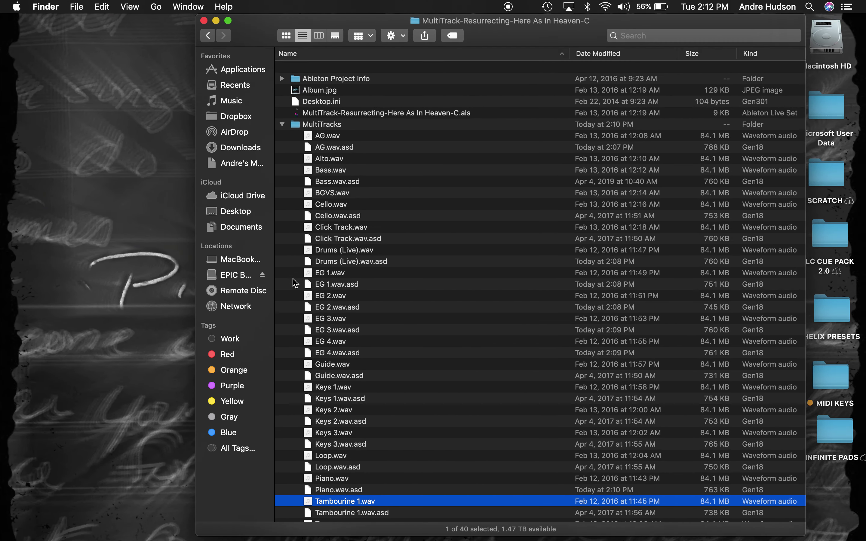
{"action": "key", "text": "ctrl+Left"}
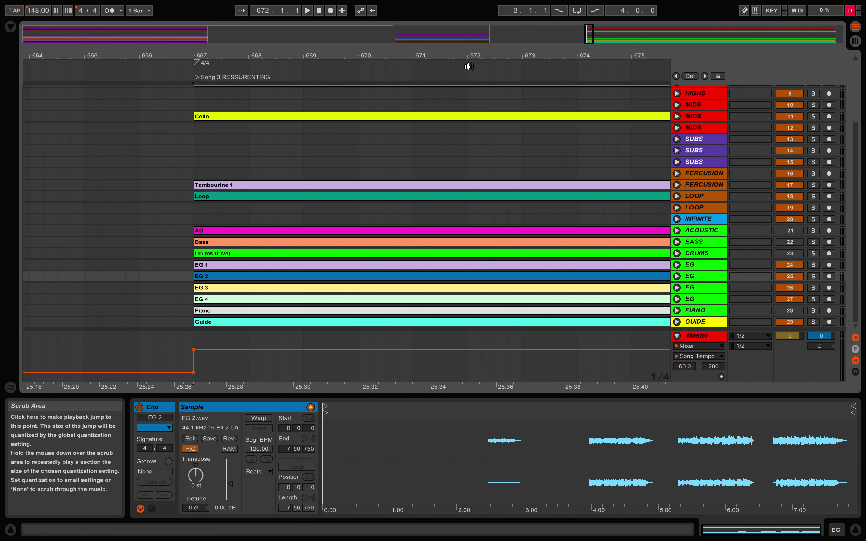
Play Song 3 from bar 667 at a reduced volume, check the track levels from Click Track to Guide, and stop playback.
{"action": "key", "text": "space"}
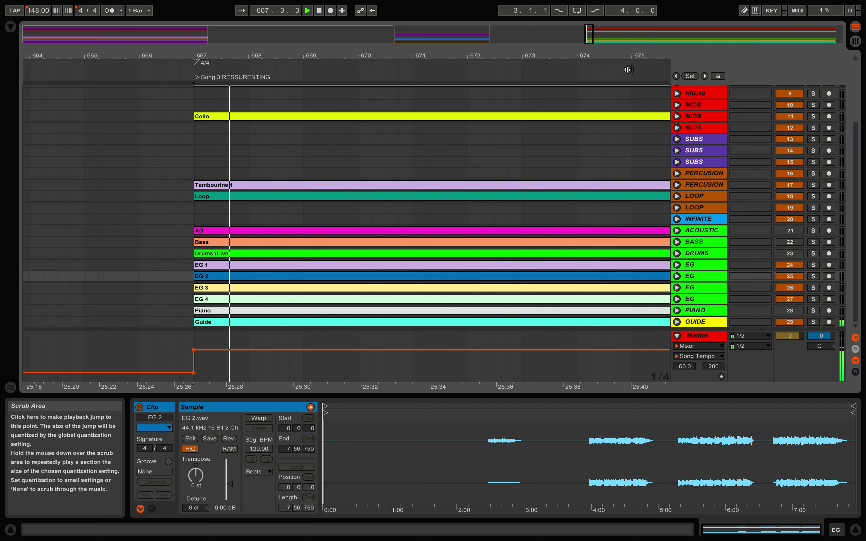
{"action": "left_click_drag", "start_coordinate": [567, 54], "coordinate": [566, 38]}
{"action": "scroll", "coordinate": [504, 112], "scroll_direction": "right", "scroll_amount": 8}
{"action": "scroll", "coordinate": [505, 116], "scroll_direction": "right", "scroll_amount": 6}
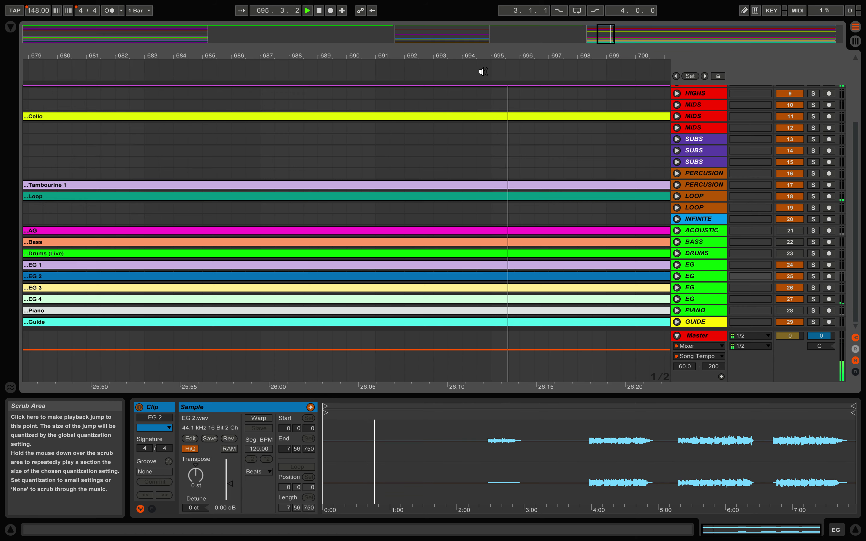
{"action": "key", "text": "XF86AudioLowerVolume"}
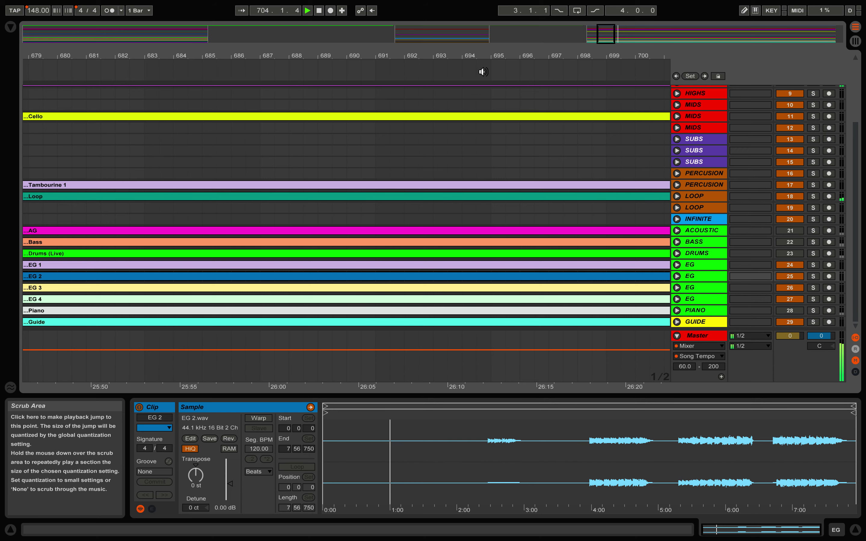
{"action": "scroll", "coordinate": [224, 186], "scroll_direction": "up", "scroll_amount": 5}
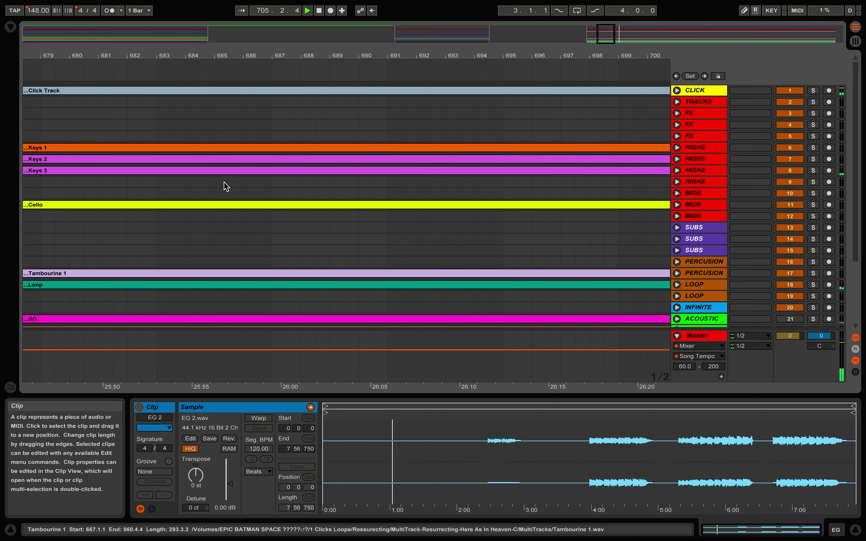
{"action": "scroll", "coordinate": [165, 299], "scroll_direction": "down", "scroll_amount": 5}
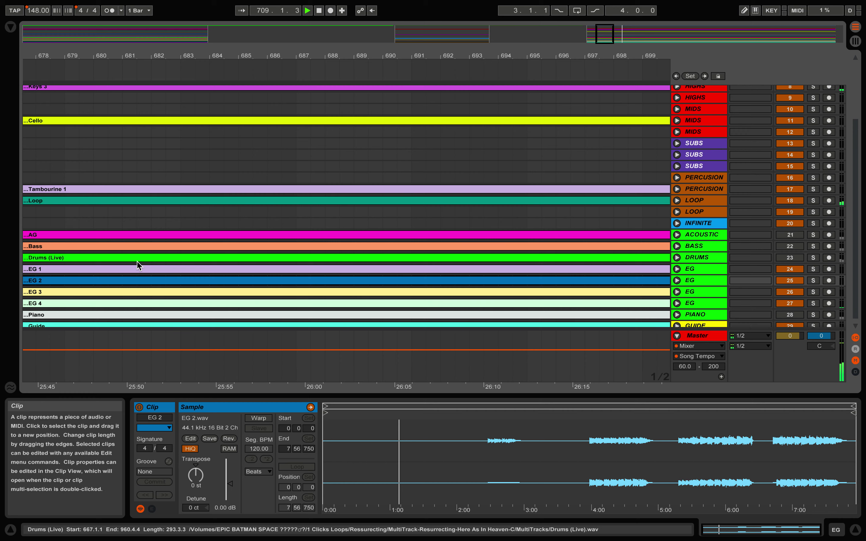
{"action": "scroll", "coordinate": [139, 267], "scroll_direction": "up", "scroll_amount": 5}
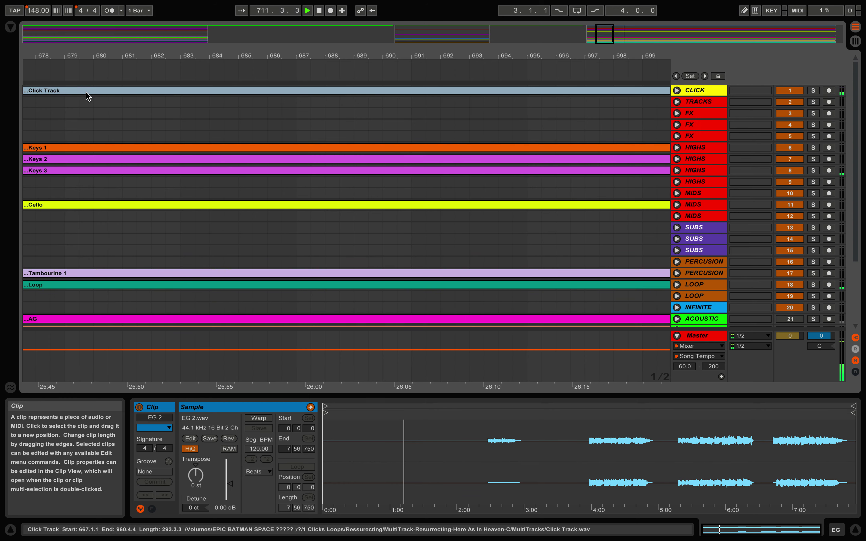
{"action": "scroll", "coordinate": [121, 195], "scroll_direction": "down", "scroll_amount": 5}
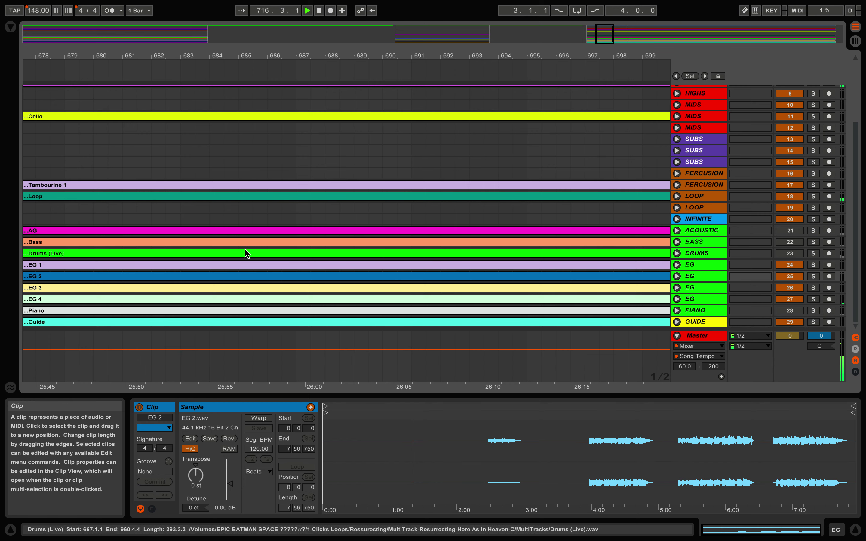
{"action": "key", "text": "space"}
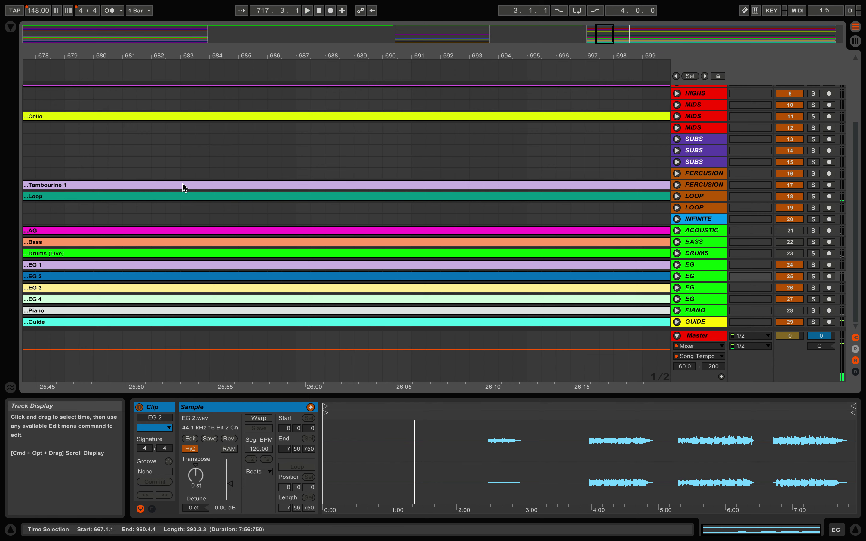
{"action": "scroll", "coordinate": [135, 147], "scroll_direction": "up", "scroll_amount": 5}
{"action": "left_click", "coordinate": [106, 150]}
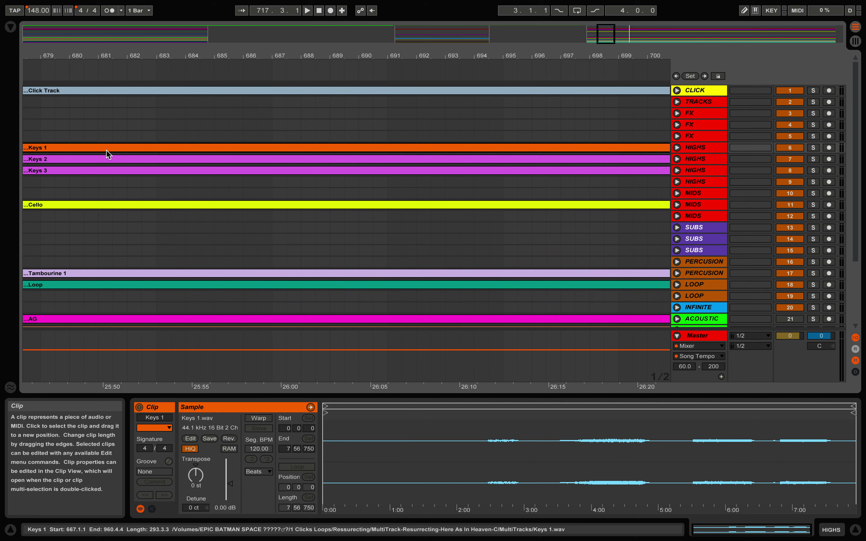
{"action": "left_click", "coordinate": [131, 162], "text": "shift"}
{"action": "left_click", "coordinate": [120, 211], "text": "shift"}
{"action": "left_click", "coordinate": [150, 245]}
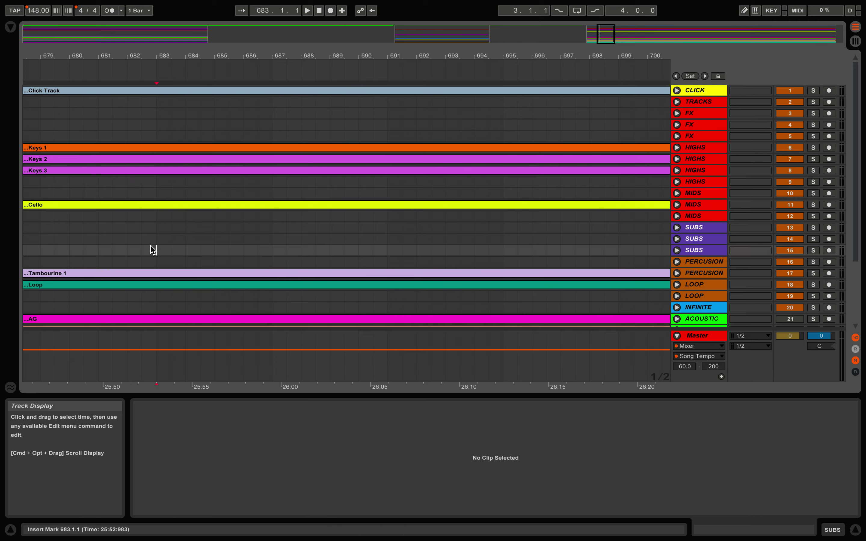
Duplicate Song 3's Click Track clip on the CLICK track so the copy follows directly after the original.
{"action": "key", "text": "ctrl+Right"}
{"action": "key", "text": "ctrl+Left"}
{"action": "scroll", "coordinate": [57, 199], "scroll_direction": "left", "scroll_amount": 20}
{"action": "scroll", "coordinate": [66, 195], "scroll_direction": "right", "scroll_amount": 5}
{"action": "scroll", "coordinate": [179, 178], "scroll_direction": "right", "scroll_amount": 12}
{"action": "scroll", "coordinate": [180, 178], "scroll_direction": "up", "scroll_amount": 1}
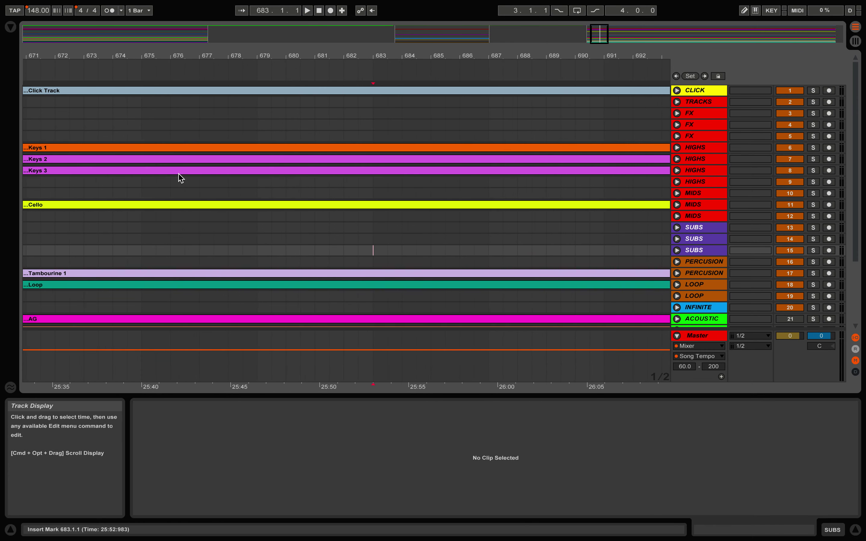
{"action": "scroll", "coordinate": [180, 178], "scroll_direction": "left", "scroll_amount": 3}
{"action": "left_click", "coordinate": [172, 96]}
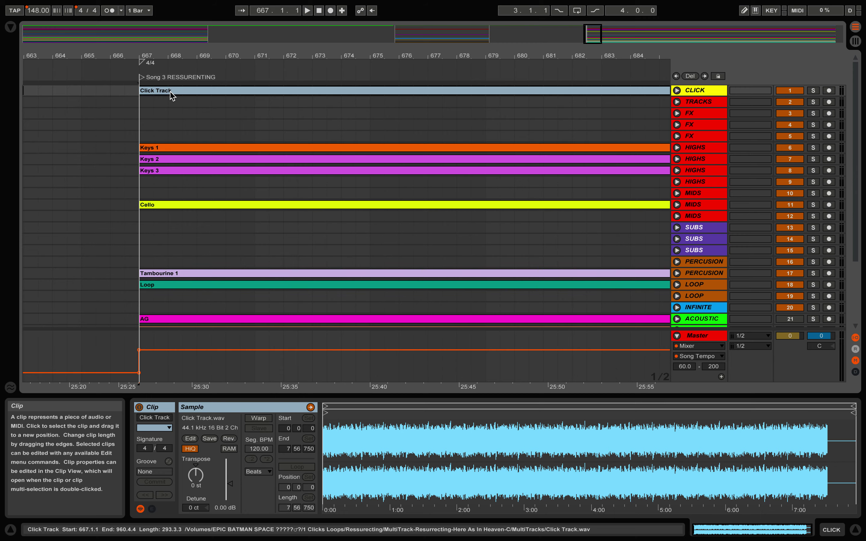
{"action": "key", "text": "super+d"}
Add a locator named "RESC 3" at bar 961, where the duplicated Click Track clip starts.
{"action": "scroll", "coordinate": [168, 94], "scroll_direction": "left", "scroll_amount": 20}
{"action": "scroll", "coordinate": [160, 93], "scroll_direction": "left", "scroll_amount": 20}
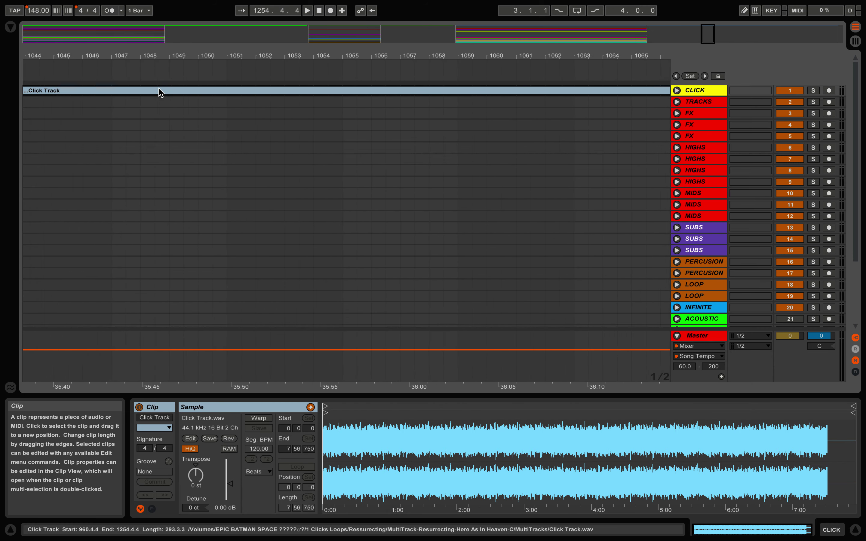
{"action": "scroll", "coordinate": [160, 93], "scroll_direction": "left", "scroll_amount": 1}
{"action": "scroll", "coordinate": [152, 110], "scroll_direction": "left", "scroll_amount": 20}
{"action": "scroll", "coordinate": [153, 111], "scroll_direction": "down", "scroll_amount": 1}
{"action": "scroll", "coordinate": [153, 111], "scroll_direction": "right", "scroll_amount": 12}
{"action": "scroll", "coordinate": [153, 110], "scroll_direction": "up", "scroll_amount": 1}
{"action": "scroll", "coordinate": [153, 111], "scroll_direction": "left", "scroll_amount": 4}
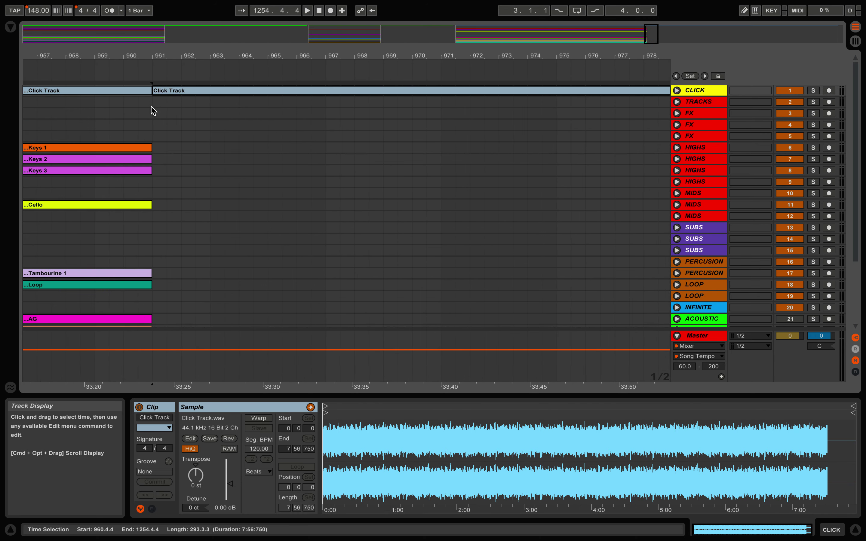
{"action": "right_click", "coordinate": [152, 70]}
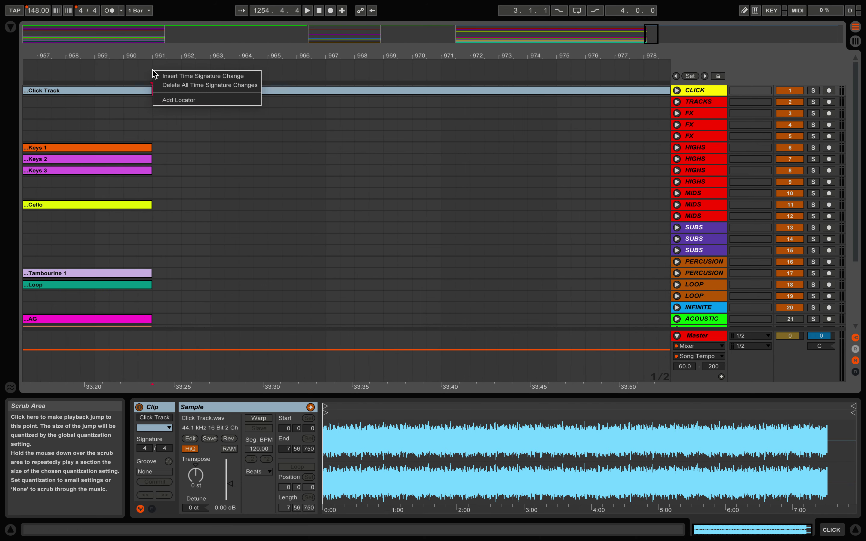
{"action": "left_click", "coordinate": [168, 100]}
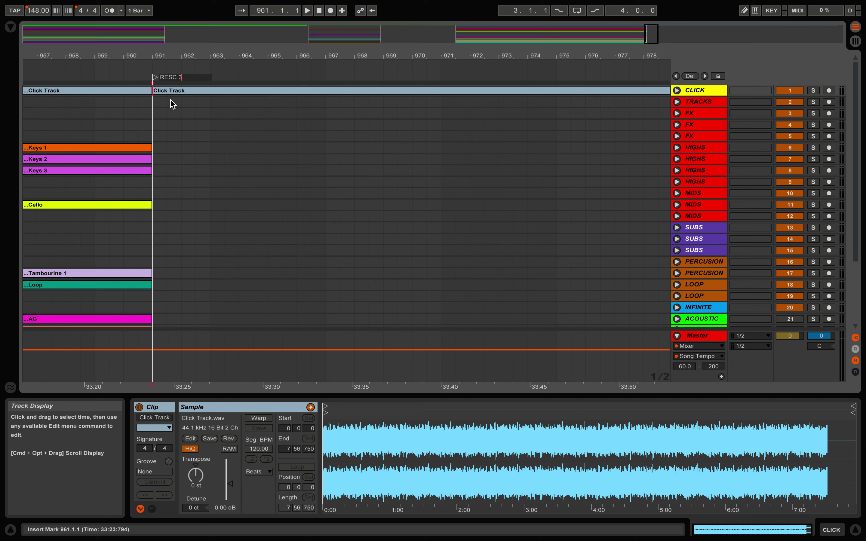
{"action": "key", "text": "Return"}
Add a locator named "Song 4 Promises" at 1255.3.1, just past the end of the duplicated Click Track clip.
{"action": "scroll", "coordinate": [209, 199], "scroll_direction": "right", "scroll_amount": 20}
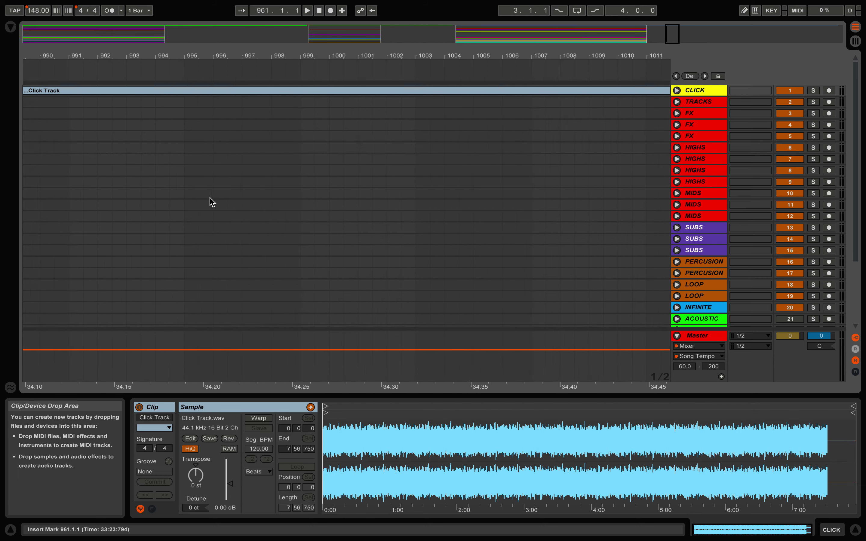
{"action": "key", "text": "ctrl+Right"}
{"action": "key", "text": "ctrl+Left"}
{"action": "scroll", "coordinate": [212, 202], "scroll_direction": "right", "scroll_amount": 15}
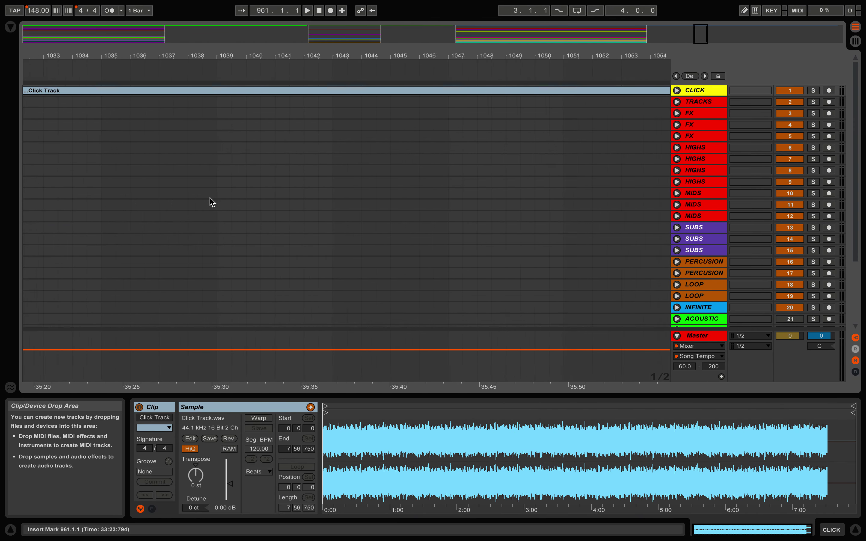
{"action": "scroll", "coordinate": [211, 201], "scroll_direction": "right", "scroll_amount": 20}
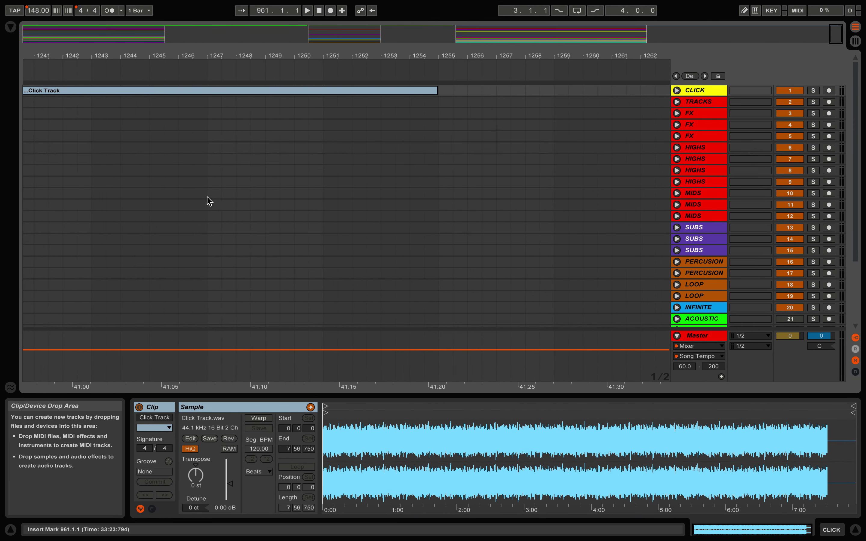
{"action": "right_click", "coordinate": [452, 69]}
{"action": "left_click", "coordinate": [465, 97]}
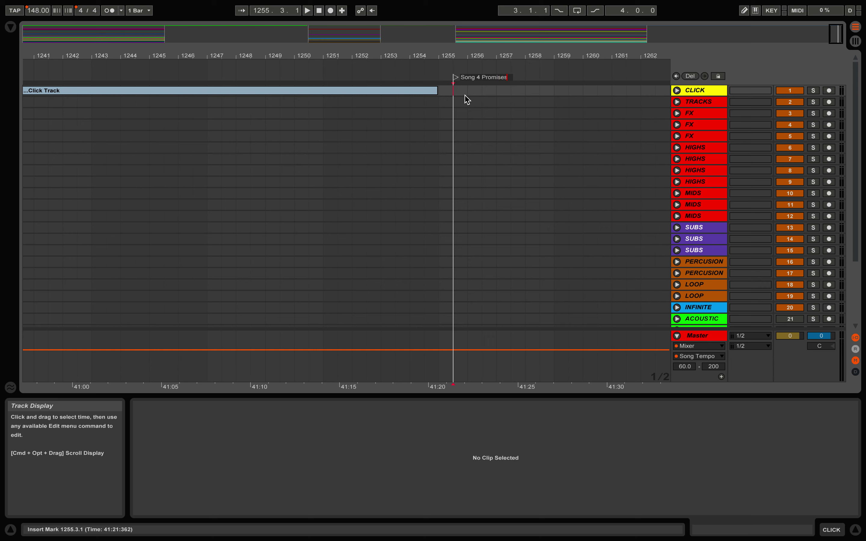
{"action": "key", "text": "Return"}
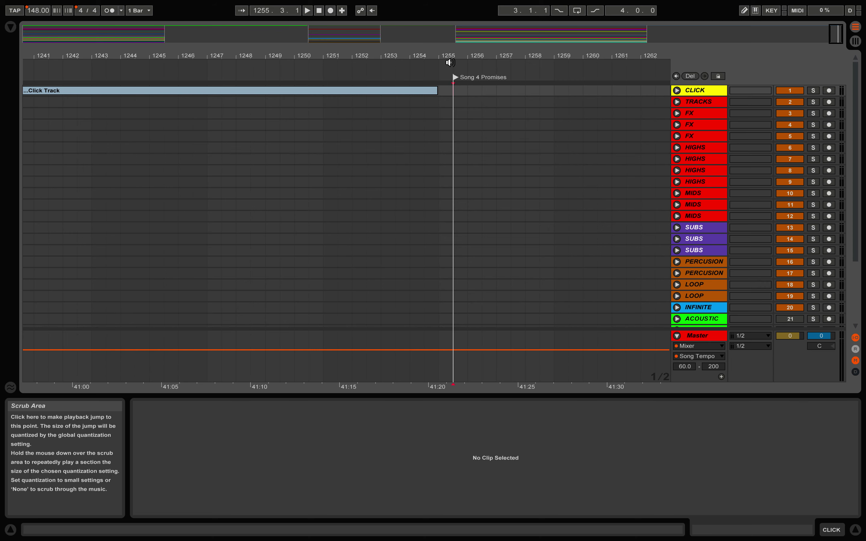
Look up the BPM of Promises Never Fail in the Planning Center plan and return to Ableton Live.
{"action": "key", "text": "ctrl+Left"}
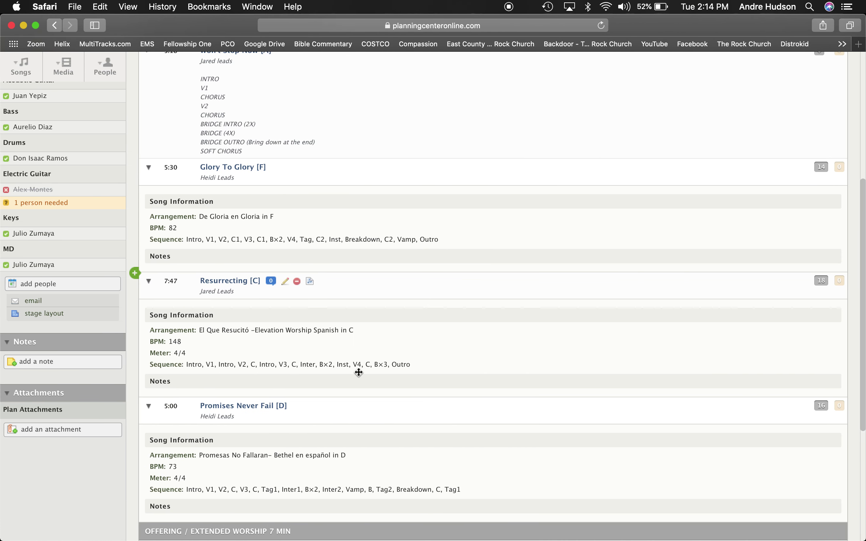
{"action": "scroll", "coordinate": [358, 372], "scroll_direction": "down", "scroll_amount": 3}
{"action": "key", "text": "ctrl+Right"}
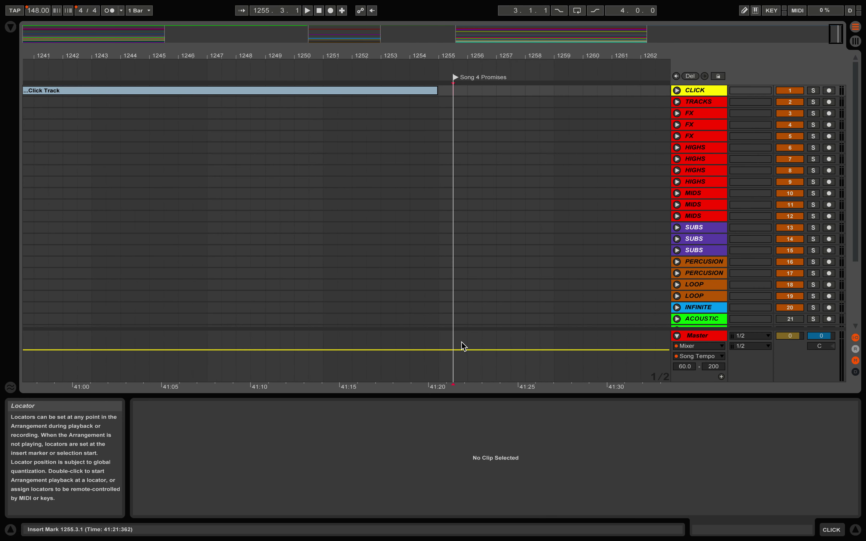
Record a Song Tempo automation change to 73 BPM at the Song 4 Promises locator and extend it through the rest of the arrangement.
{"action": "left_click_drag", "start_coordinate": [453, 343], "coordinate": [553, 344]}
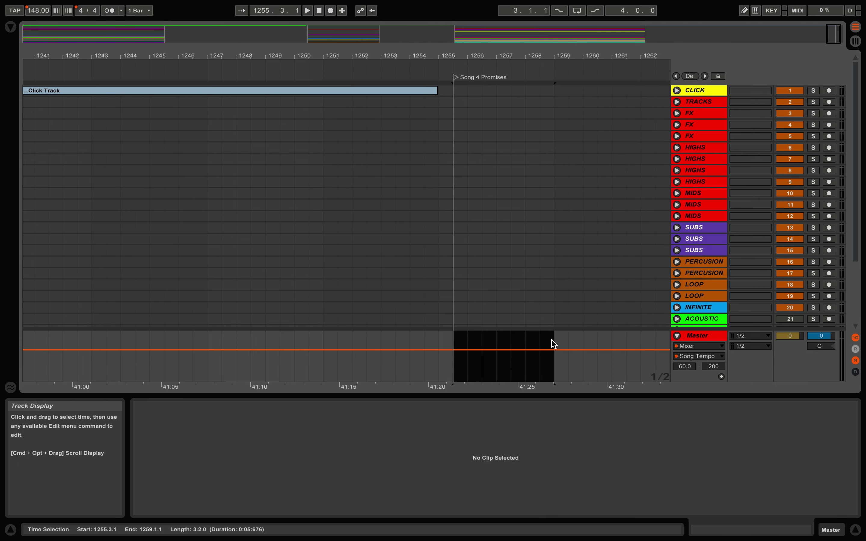
{"action": "left_click", "coordinate": [33, 13]}
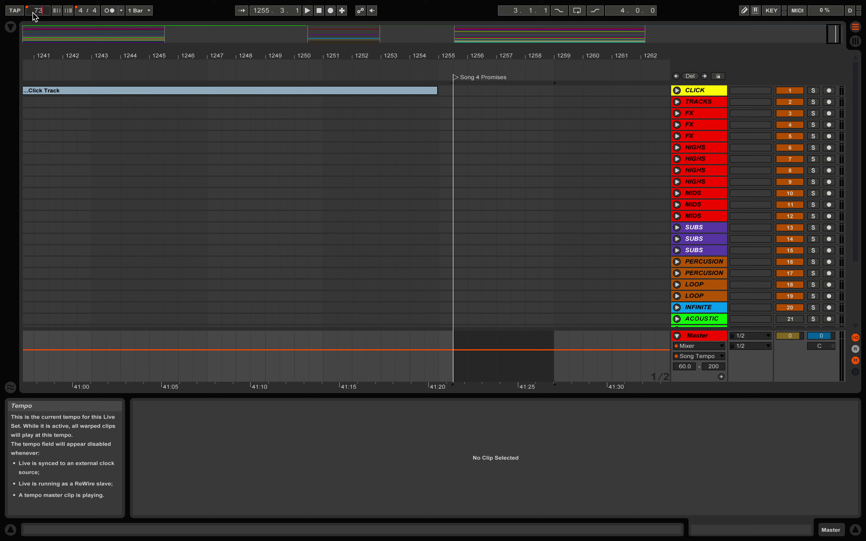
{"action": "type", "text": "73"}
{"action": "key", "text": "Return"}
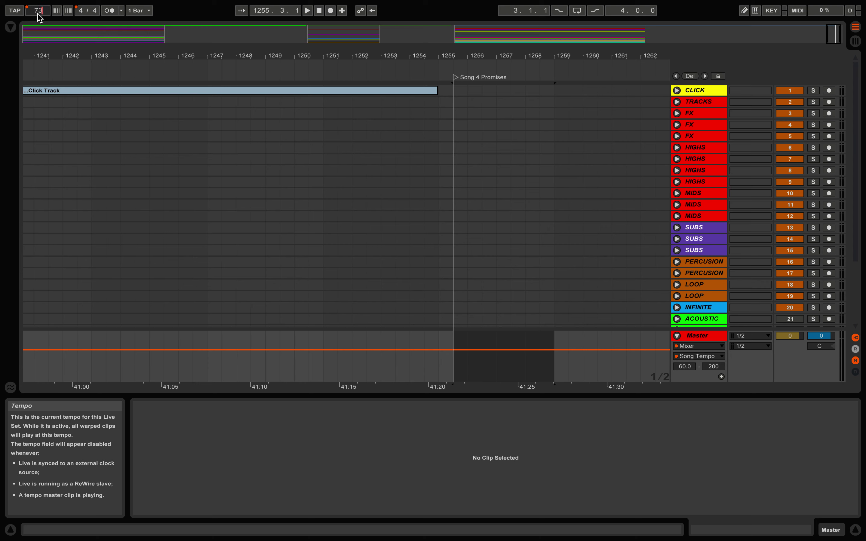
{"action": "left_click", "coordinate": [330, 11]}
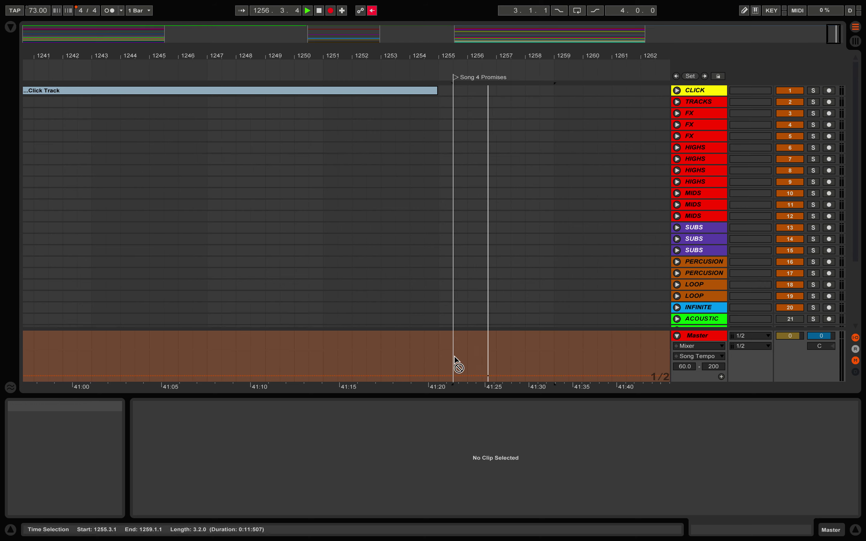
{"action": "key", "text": "space"}
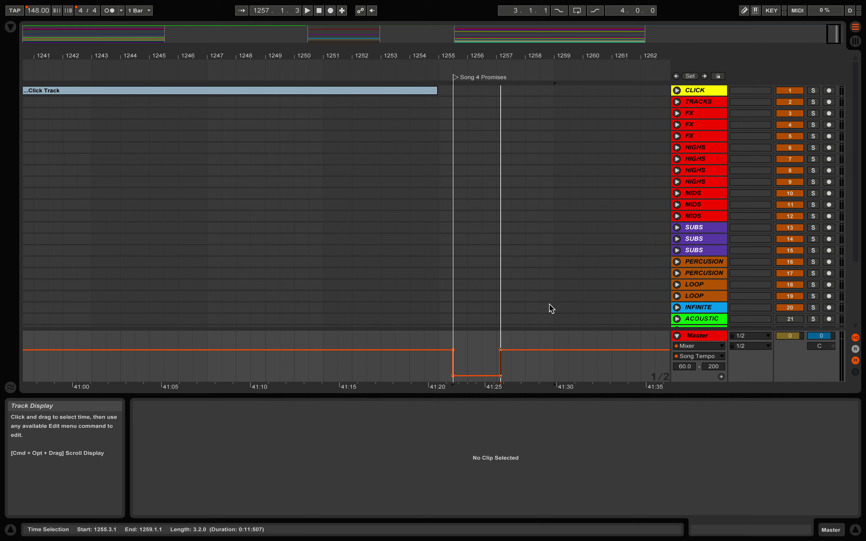
{"action": "left_click_drag", "start_coordinate": [505, 349], "coordinate": [501, 375]}
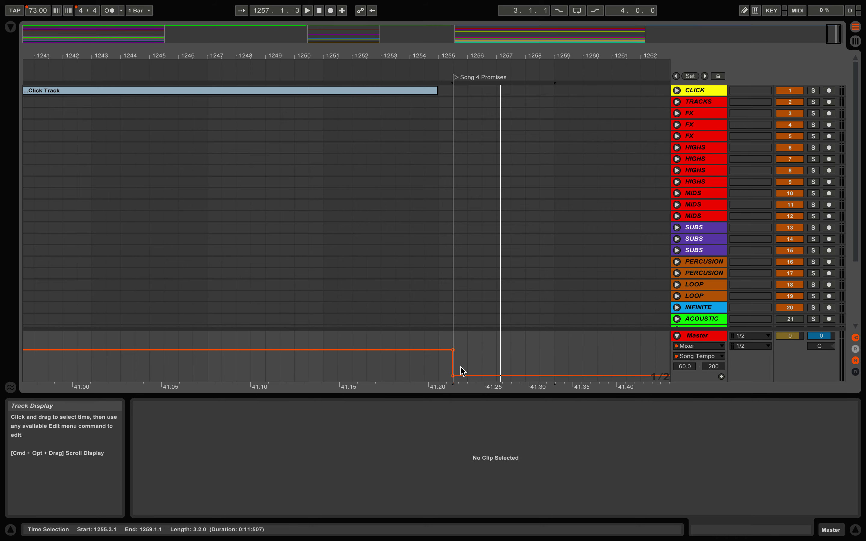
Switch to Finder, search This Mac for "promises" and open the folder "Promises Never Fail-Victory-Eb-73.00bpm".
{"action": "key", "text": "ctrl+Right"}
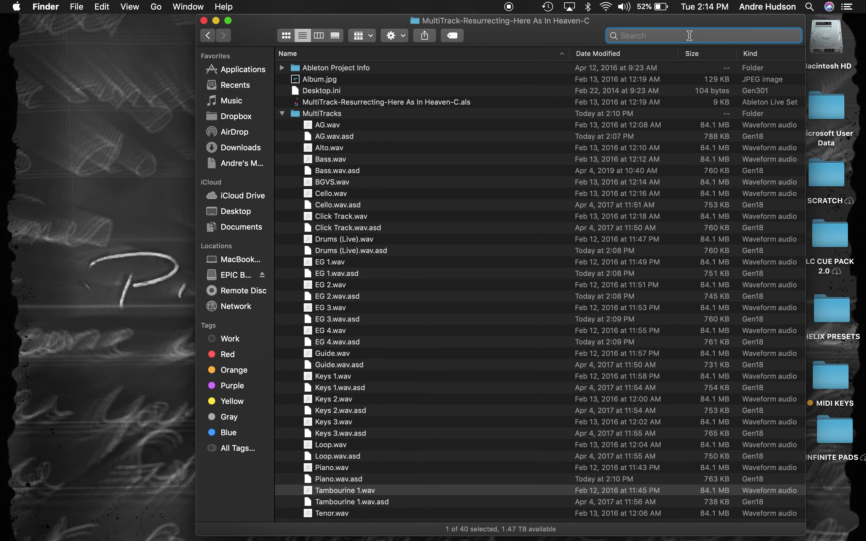
{"action": "type", "text": "promises"}
{"action": "key", "text": "Return"}
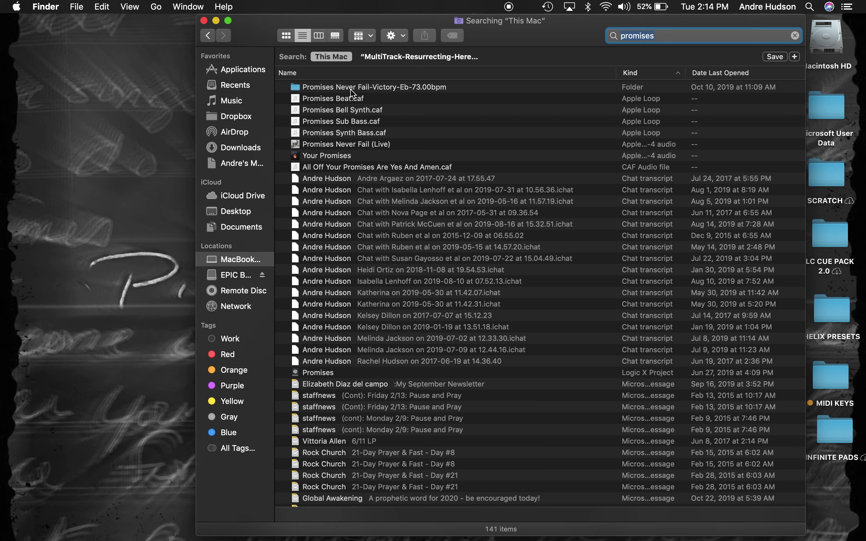
{"action": "left_click", "coordinate": [392, 90]}
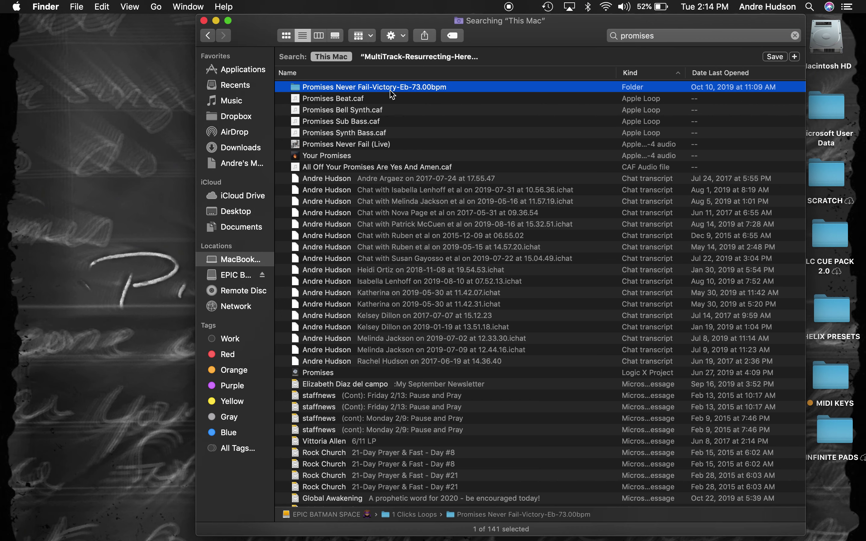
{"action": "double_click", "coordinate": [393, 94]}
Place AG 2.wav from the MultiTracks folder on Ableton Live's ACOUSTIC track at the Song 4 Promises locator.
{"action": "left_click_drag", "start_coordinate": [332, 140], "coordinate": [460, 276]}
{"action": "key", "text": "ctrl+Right"}
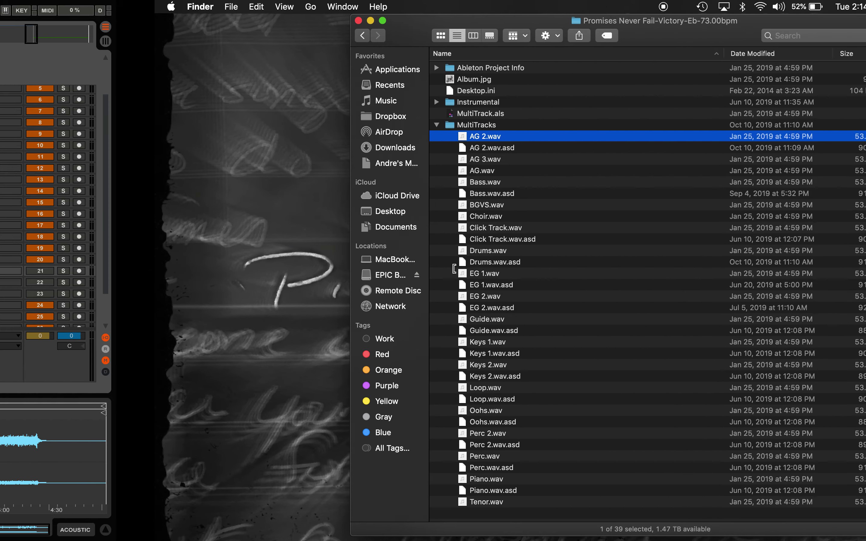
{"action": "left_click", "coordinate": [341, 162]}
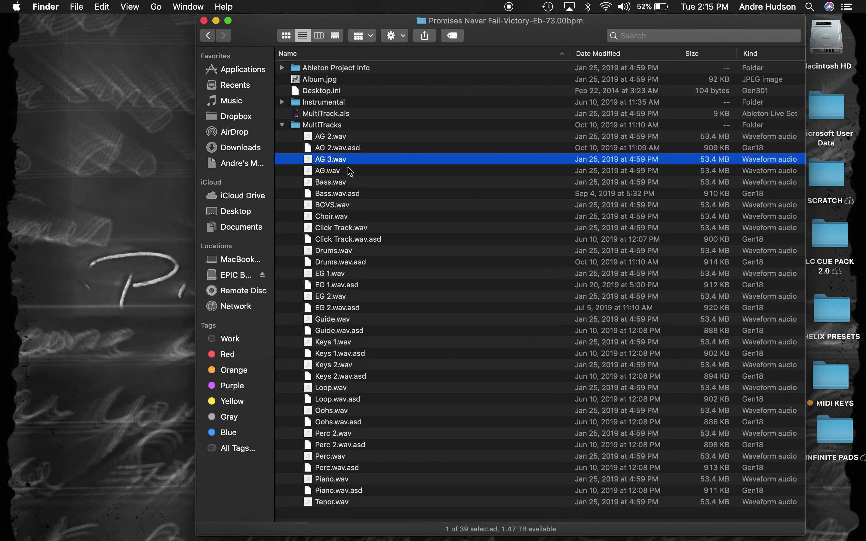
{"action": "key", "text": "ctrl+Left"}
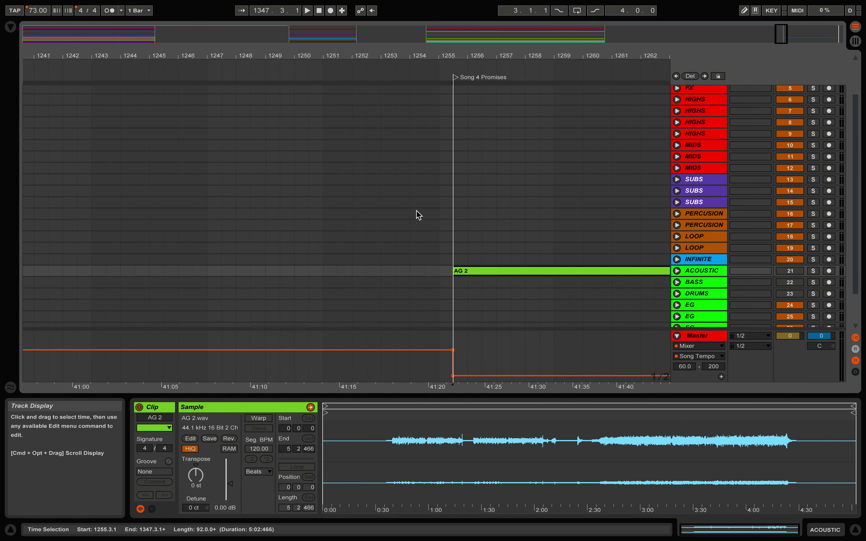
Duplicate the ACOUSTIC track twice to make three ACOUSTIC tracks.
{"action": "scroll", "coordinate": [462, 283], "scroll_direction": "right", "scroll_amount": 5}
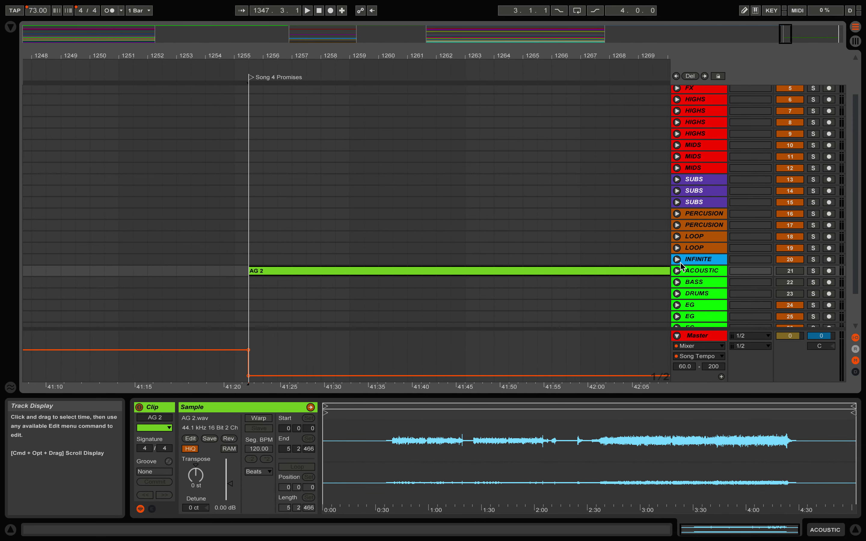
{"action": "right_click", "coordinate": [692, 276]}
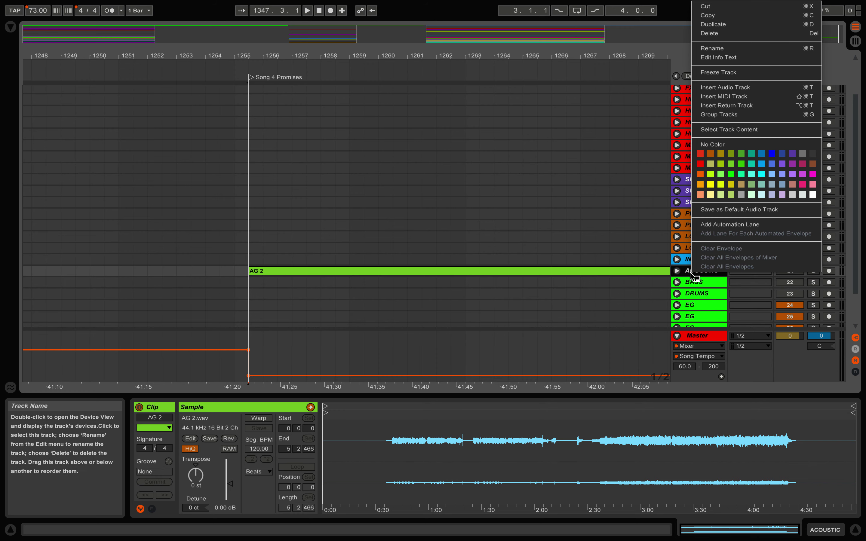
{"action": "left_click", "coordinate": [724, 24]}
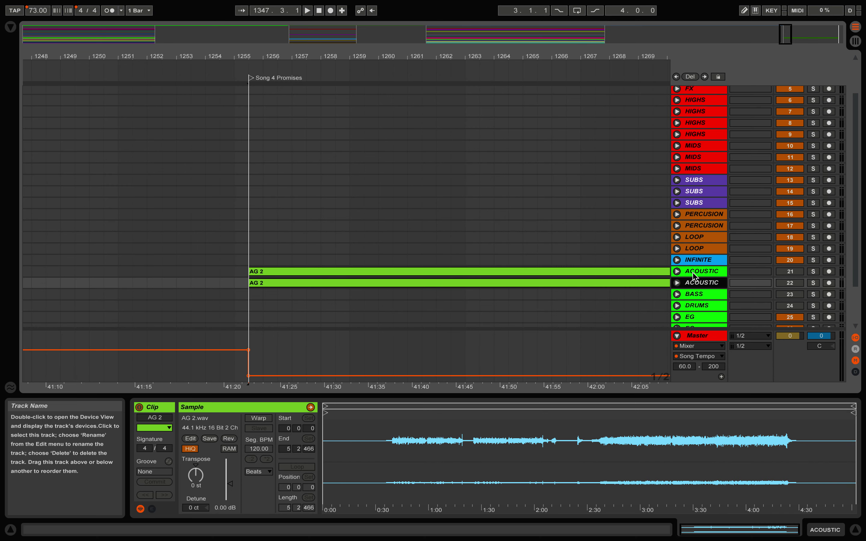
{"action": "right_click", "coordinate": [698, 283]}
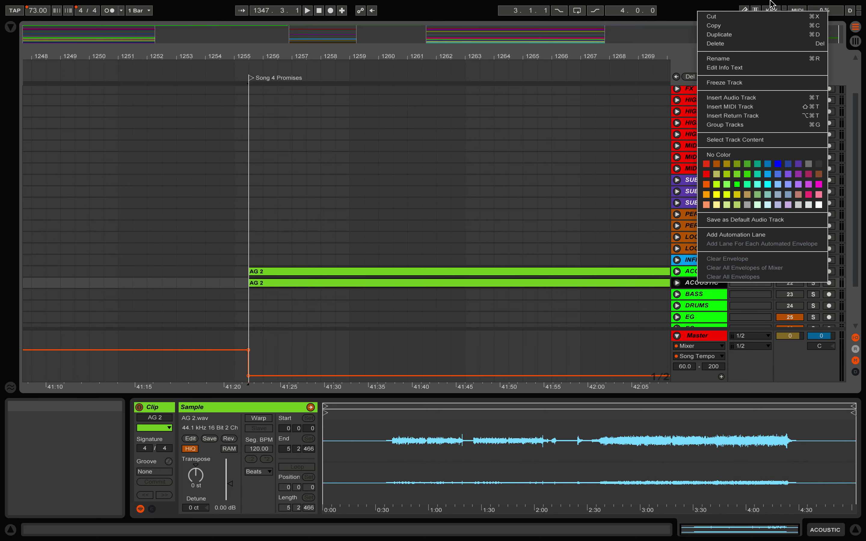
{"action": "left_click", "coordinate": [723, 35]}
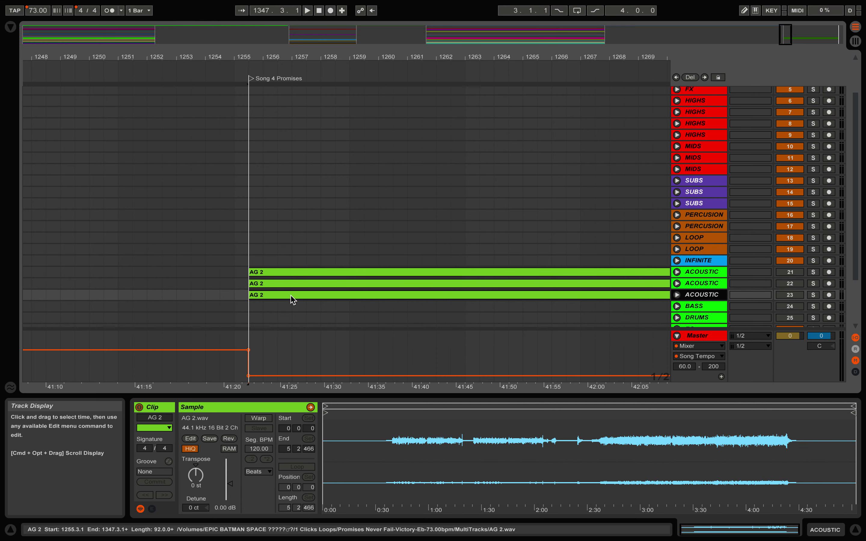
Delete the copied AG 2 clips from the two duplicated ACOUSTIC tracks.
{"action": "left_click", "coordinate": [291, 286]}
{"action": "key", "text": "Delete"}
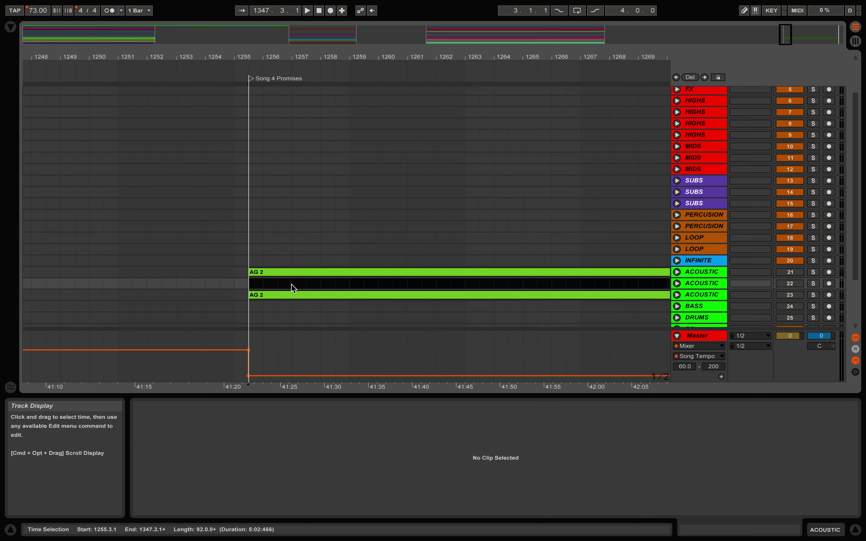
{"action": "left_click", "coordinate": [289, 297]}
{"action": "key", "text": "Delete"}
Place AG.wav from the Finder folder on the second ACOUSTIC track at the Song 4 Promises locator.
{"action": "key", "text": "ctrl+Right"}
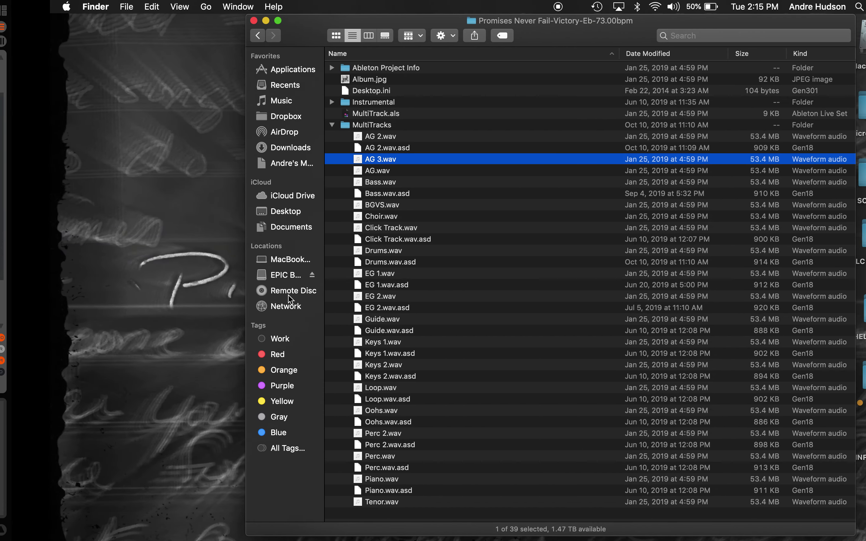
{"action": "left_click", "coordinate": [324, 179]}
{"action": "left_click", "coordinate": [334, 172]}
{"action": "left_click_drag", "start_coordinate": [340, 173], "coordinate": [251, 283]}
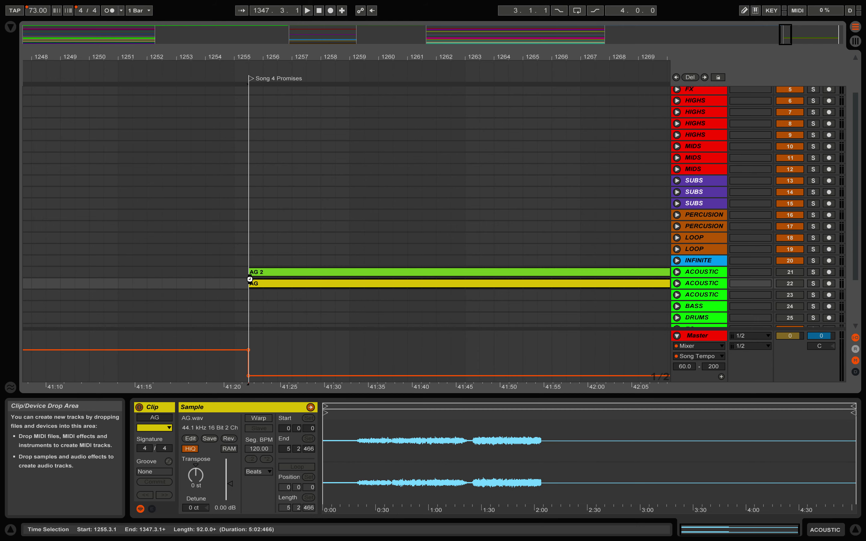
Place AG 3.wav from the Finder folder on the third ACOUSTIC track at the Song 4 Promises locator and check the acoustic clips.
{"action": "key", "text": "ctrl+Right"}
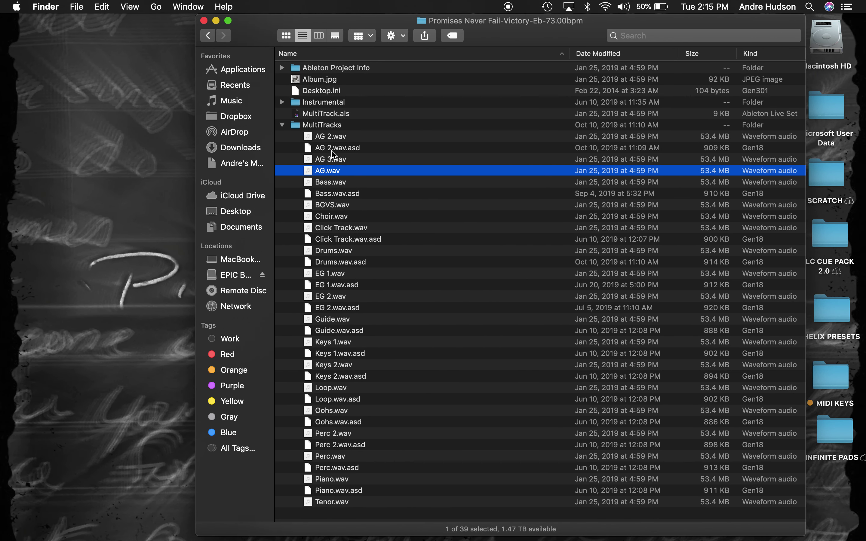
{"action": "left_click", "coordinate": [333, 149]}
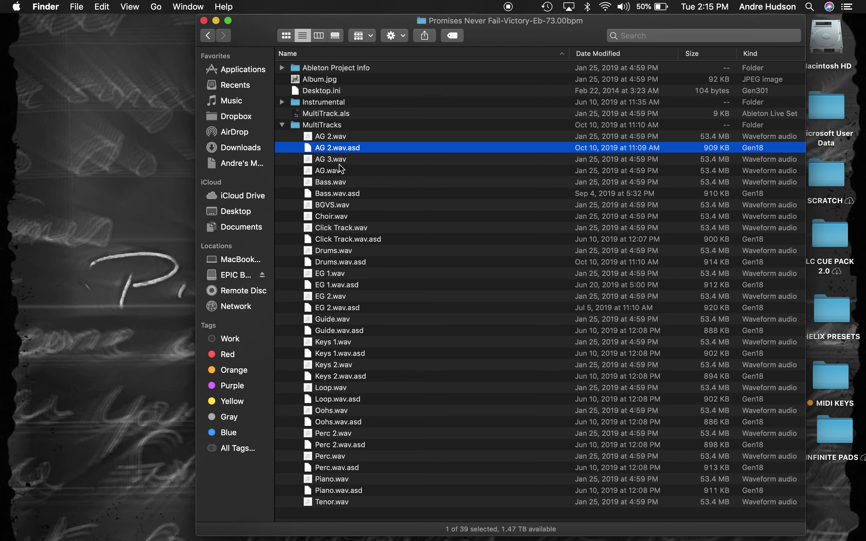
{"action": "left_click", "coordinate": [339, 160]}
{"action": "left_click_drag", "start_coordinate": [345, 159], "coordinate": [254, 251]}
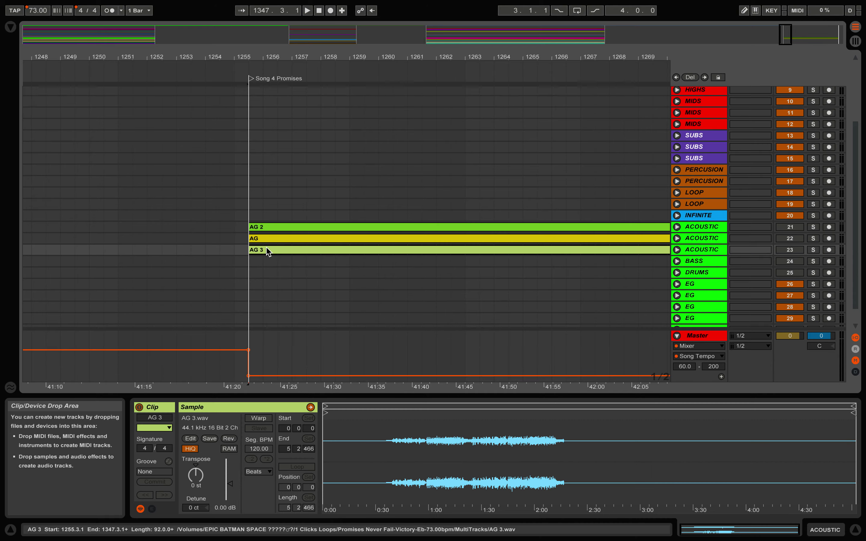
{"action": "left_click", "coordinate": [289, 241]}
{"action": "left_click", "coordinate": [303, 228]}
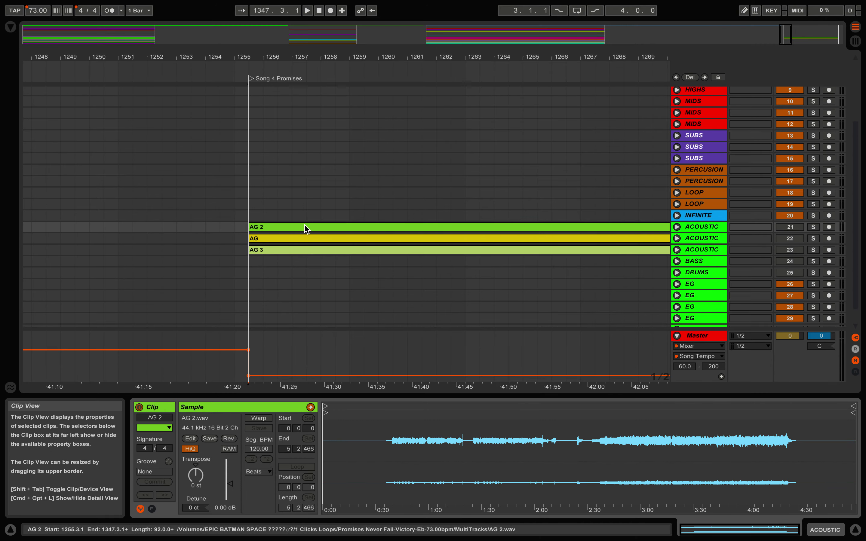
Place Bass.wav from the Finder folder on the BASS track at the Song 4 Promises locator.
{"action": "key", "text": "ctrl+Right"}
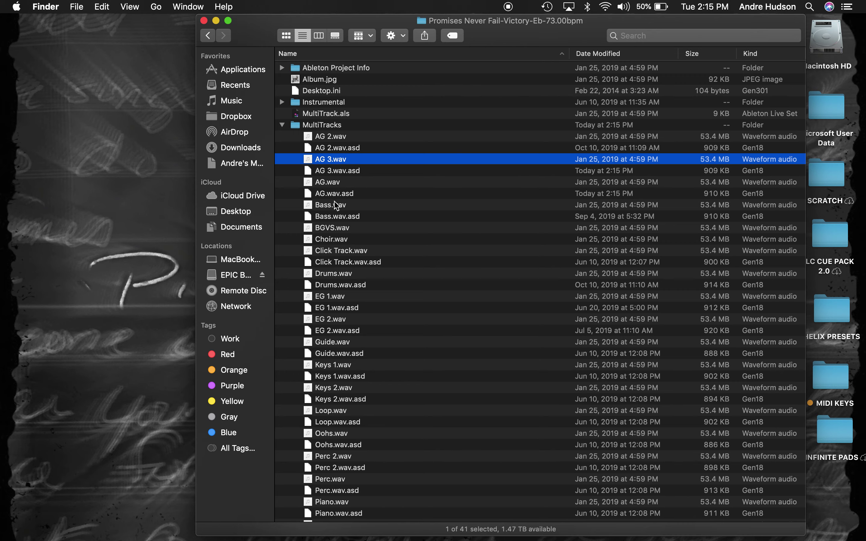
{"action": "left_click_drag", "start_coordinate": [335, 209], "coordinate": [252, 263]}
{"action": "key", "text": "ctrl+Right"}
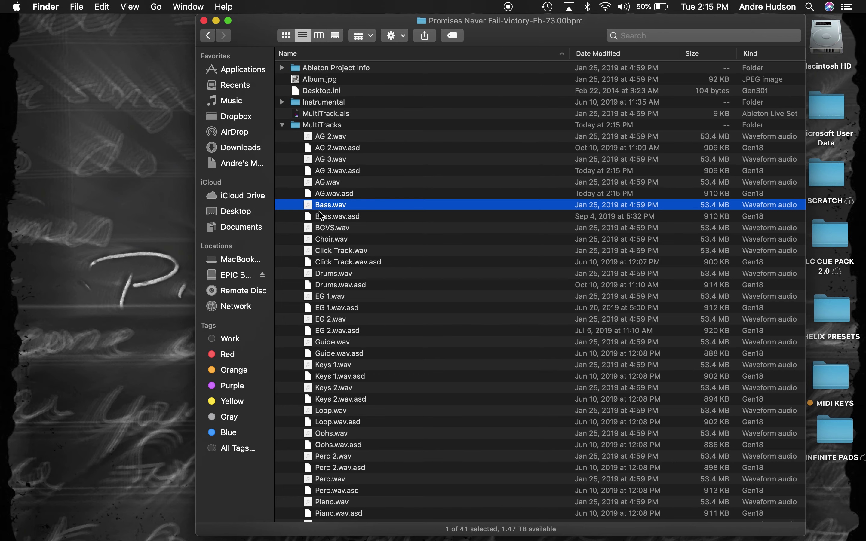
{"action": "key", "text": "ctrl+Left"}
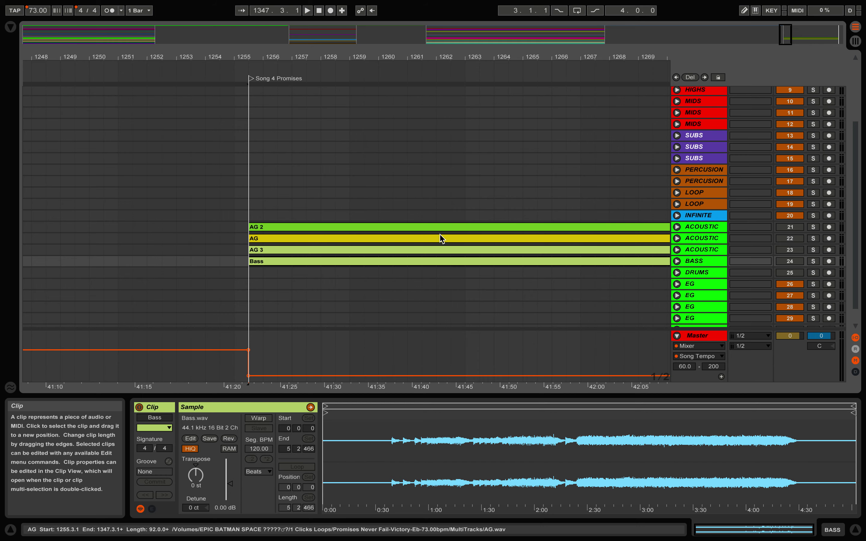
Place Click Track.wav from the Finder folder on the CLICK track at the Song 4 Promises locator.
{"action": "key", "text": "ctrl+Right"}
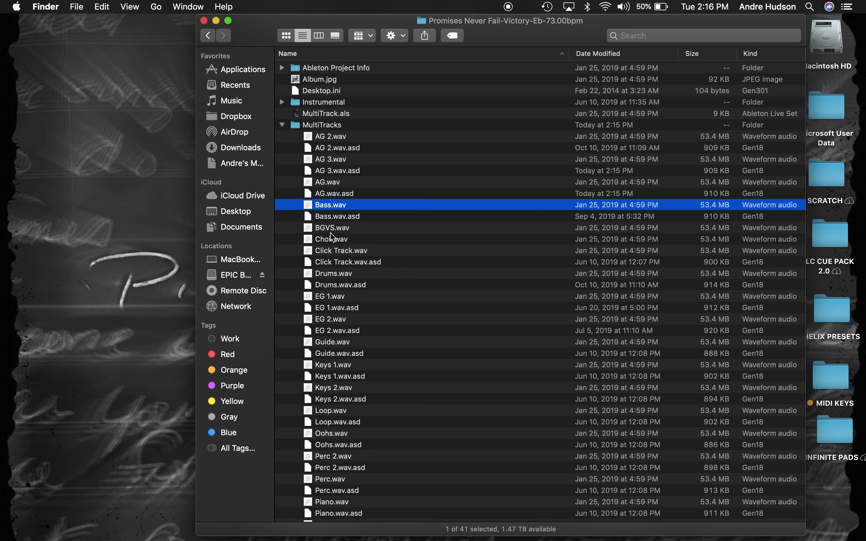
{"action": "left_click", "coordinate": [336, 240]}
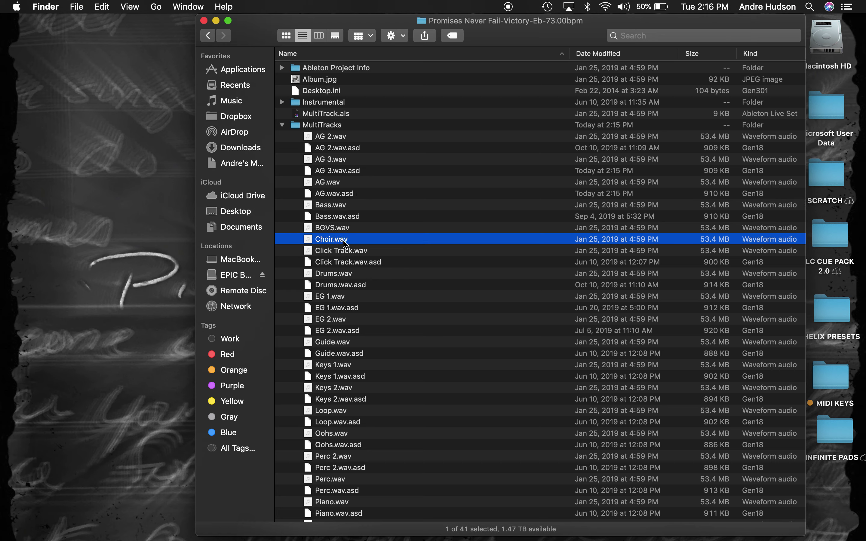
{"action": "left_click_drag", "start_coordinate": [339, 256], "coordinate": [94, 100]}
Place Drums.wav from the Finder folder on the DRUMS track at the Song 4 Promises locator.
{"action": "key", "text": "super+Tab"}
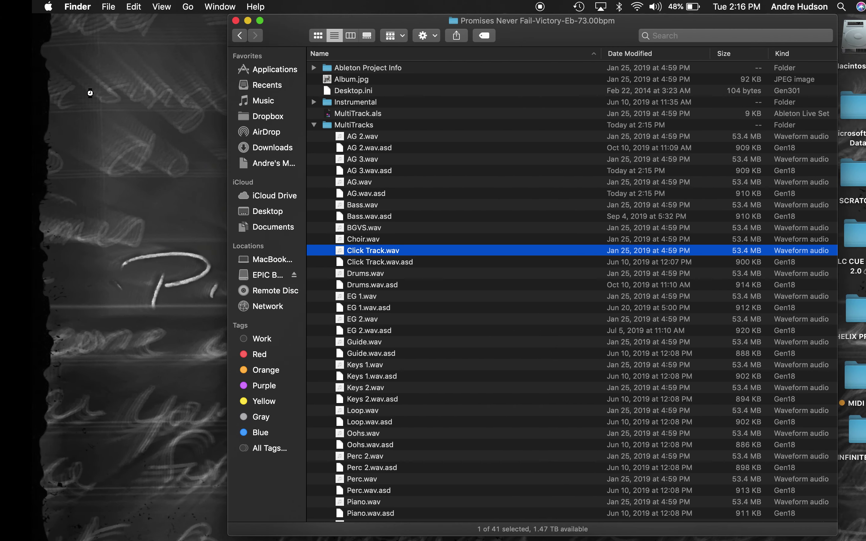
{"action": "left_click", "coordinate": [325, 276]}
{"action": "left_click_drag", "start_coordinate": [341, 279], "coordinate": [203, 253]}
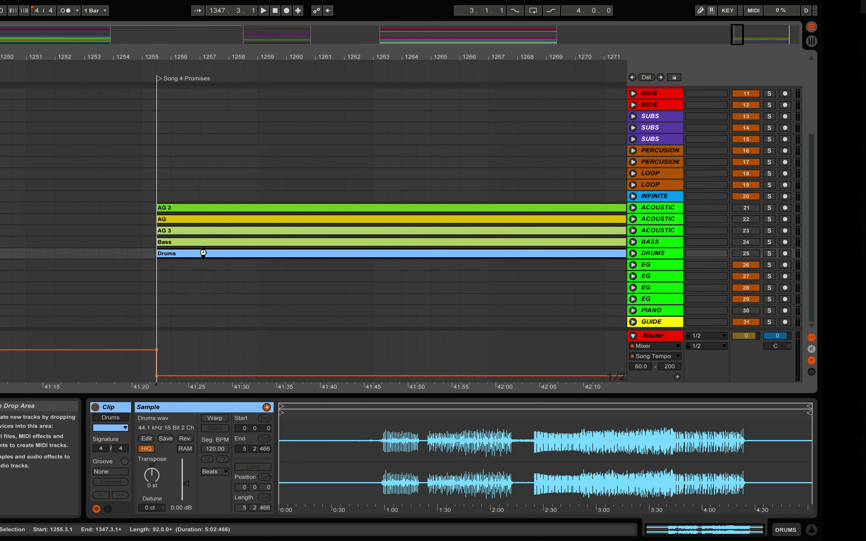
Place EG 1.wav and EG 2.wav from the Finder folder on the first two EG tracks at the Song 4 Promises locator.
{"action": "key", "text": "super+Tab"}
{"action": "left_click", "coordinate": [344, 297]}
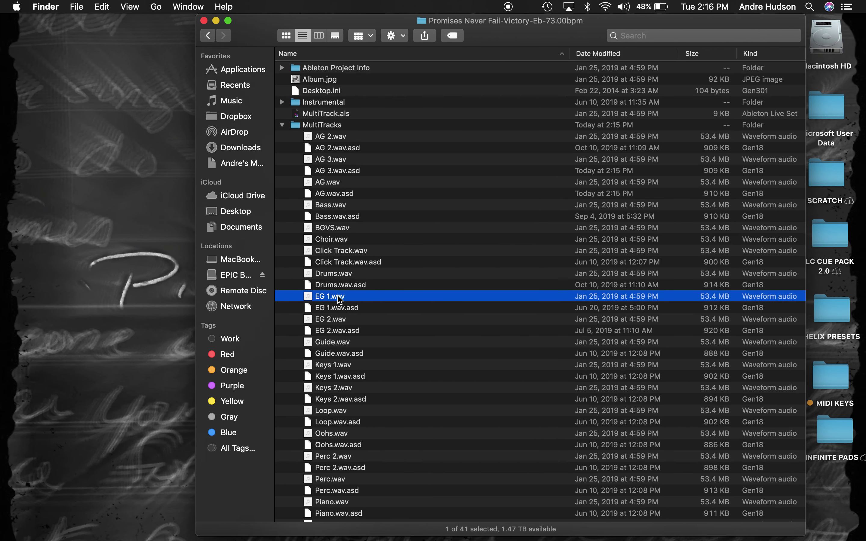
{"action": "left_click_drag", "start_coordinate": [340, 300], "coordinate": [203, 266]}
{"action": "key", "text": "super+Tab"}
{"action": "left_click_drag", "start_coordinate": [330, 320], "coordinate": [200, 275]}
Place Guide.wav on the GUIDE track and Keys 1.wav on the third HIGHS track, both at the Song 4 Promises locator.
{"action": "key", "text": "super+Tab"}
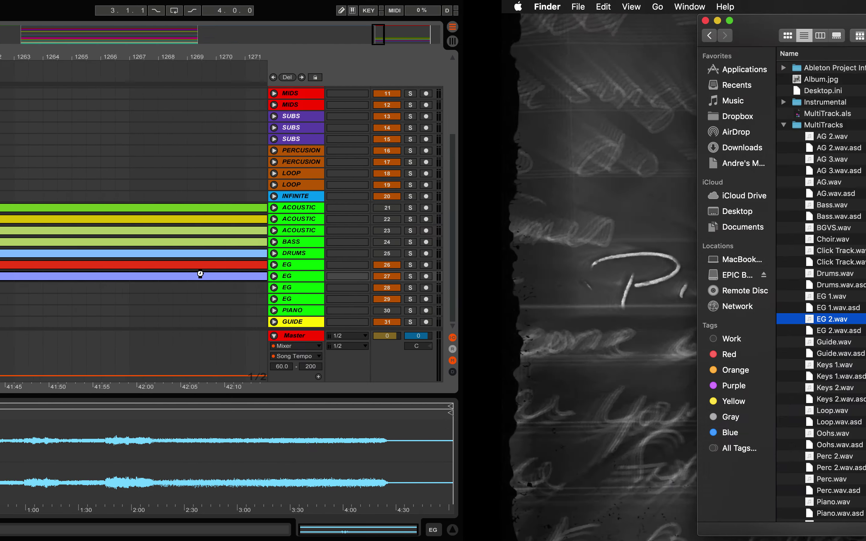
{"action": "left_click_drag", "start_coordinate": [329, 344], "coordinate": [204, 324]}
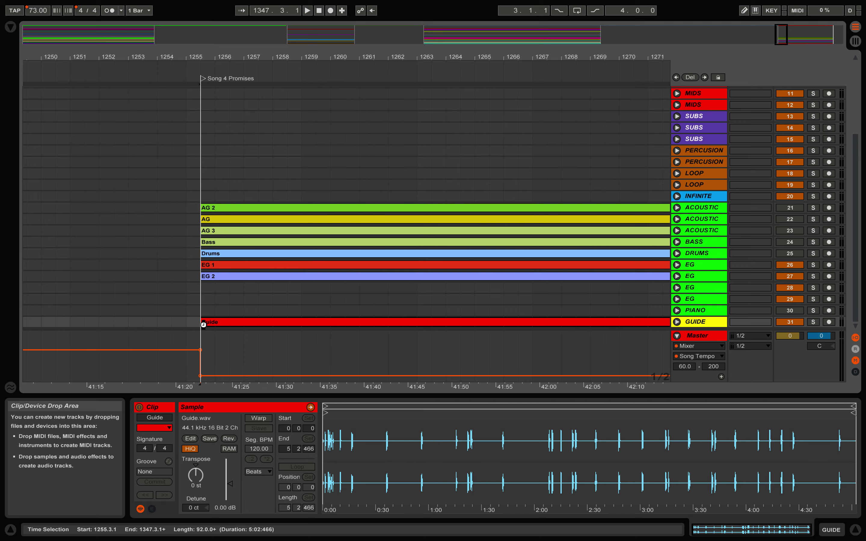
{"action": "key", "text": "super+Tab"}
{"action": "left_click_drag", "start_coordinate": [341, 365], "coordinate": [228, 169]}
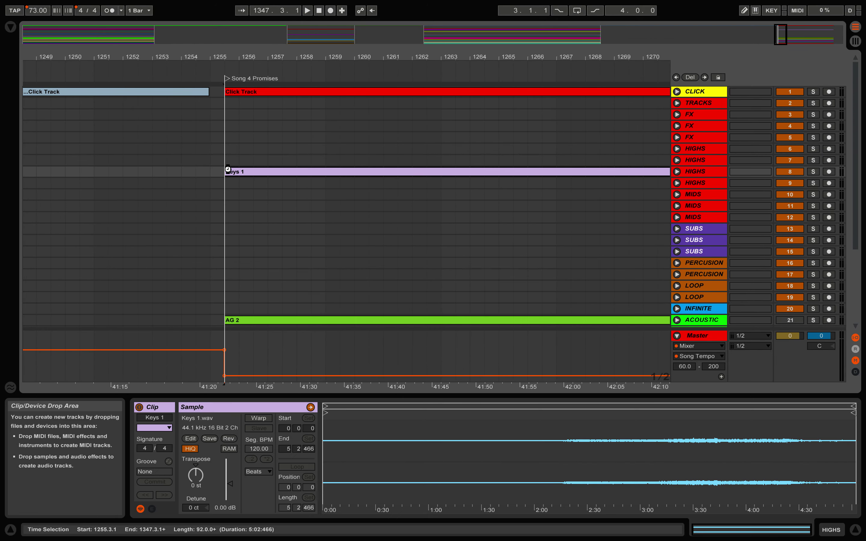
Place Keys 2.wav on the fourth HIGHS track and Loop.wav on the second LOOP track, both at the Song 4 Promises locator.
{"action": "key", "text": "ctrl+Right"}
{"action": "left_click", "coordinate": [343, 388]}
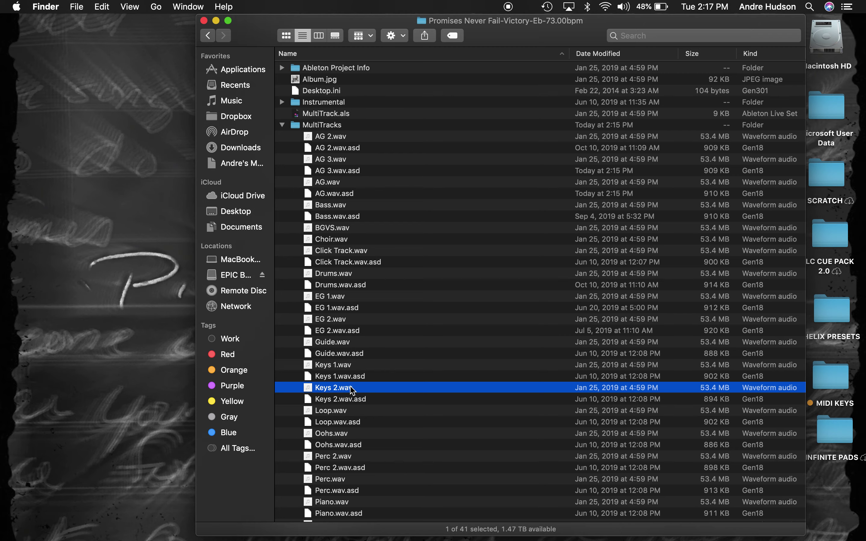
{"action": "left_click_drag", "start_coordinate": [352, 392], "coordinate": [233, 184]}
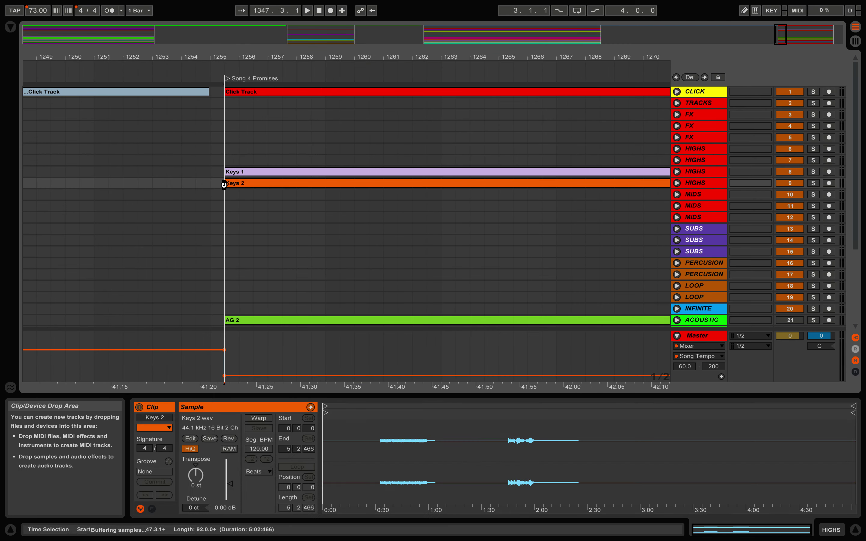
{"action": "key", "text": "ctrl+Right"}
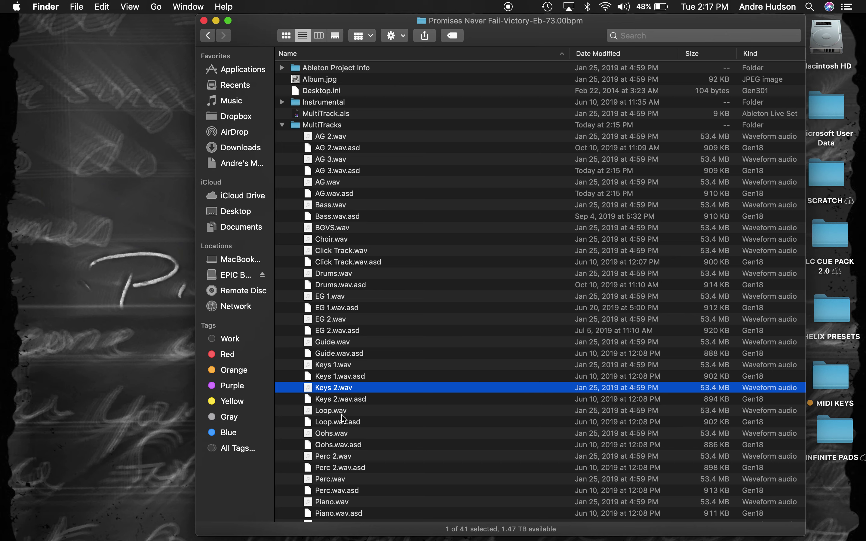
{"action": "left_click", "coordinate": [348, 411]}
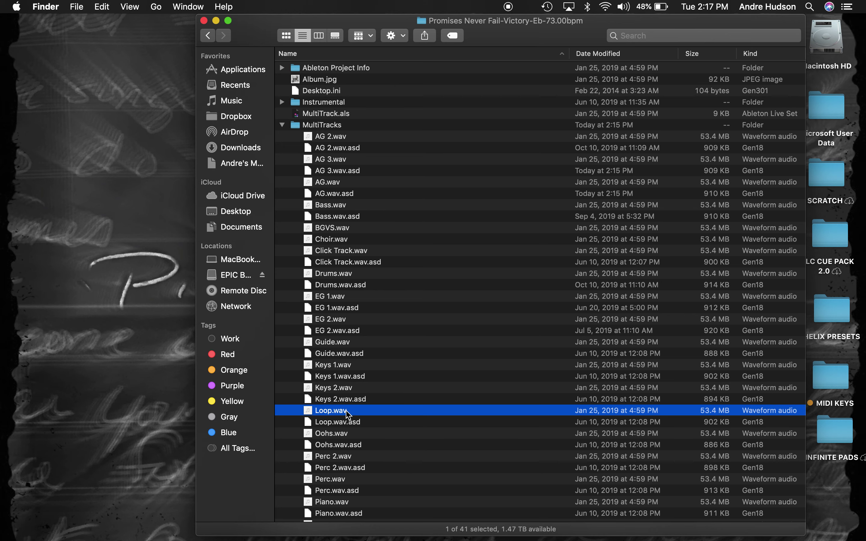
{"action": "left_click_drag", "start_coordinate": [363, 416], "coordinate": [229, 310]}
Place Oohs.wav on the second FX track and Perc 2.wav on the first PERCUSION track, both at the Song 4 Promises locator.
{"action": "key", "text": "ctrl+Right"}
{"action": "left_click_drag", "start_coordinate": [327, 436], "coordinate": [202, 125]}
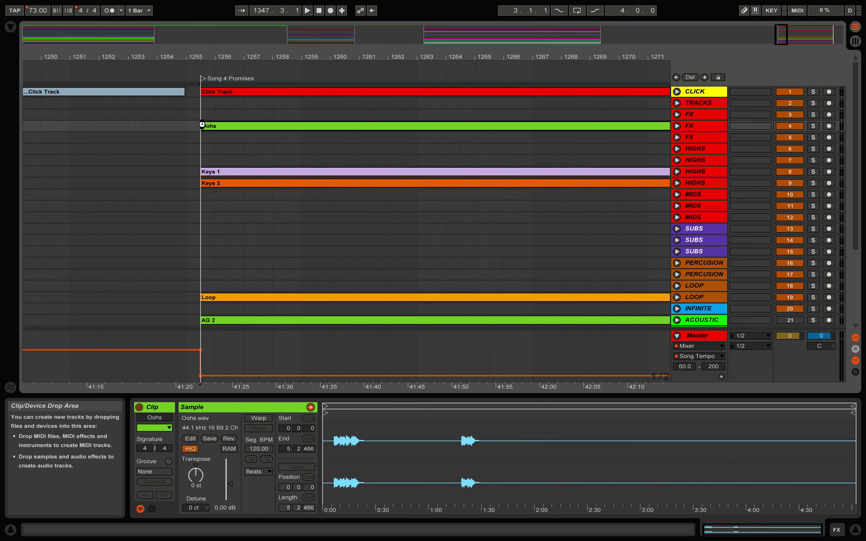
{"action": "key", "text": "ctrl+Right"}
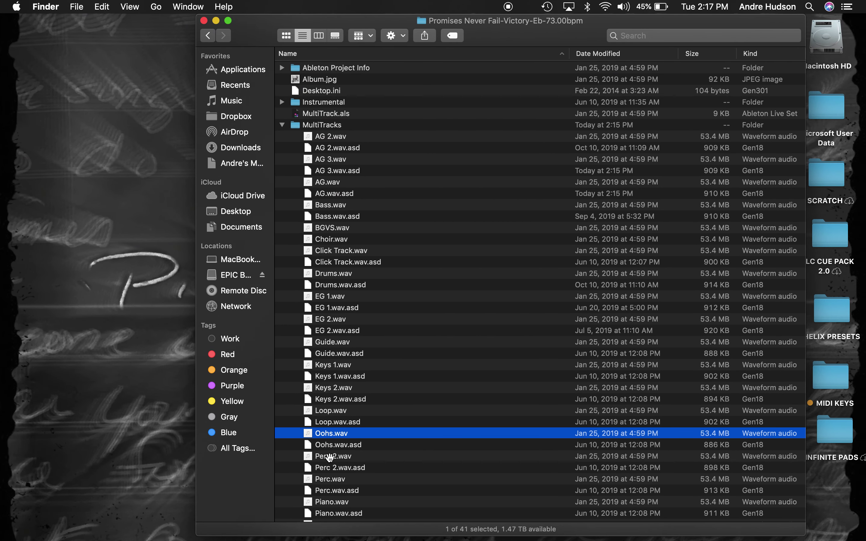
{"action": "left_click", "coordinate": [331, 457]}
{"action": "left_click_drag", "start_coordinate": [347, 462], "coordinate": [206, 269]}
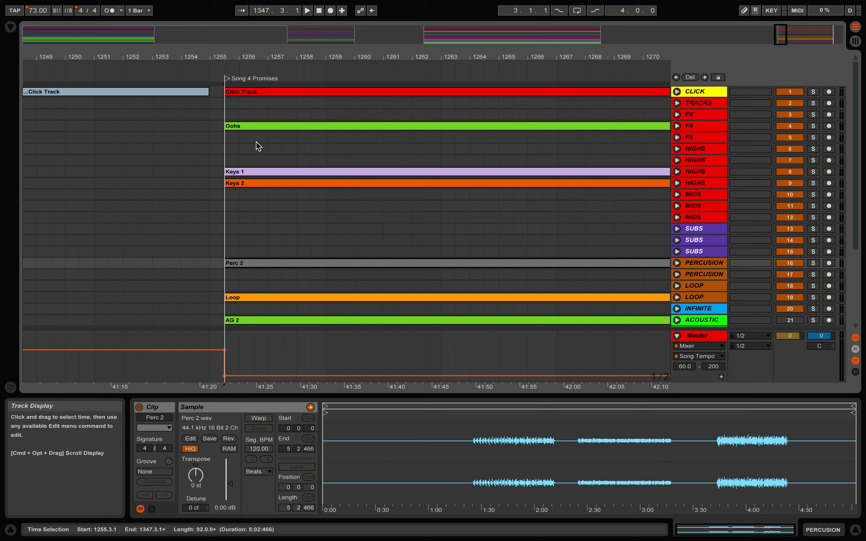
Delete the opening section of the Song 4 Oohs clip so that it starts at bar 1263.
{"action": "left_click", "coordinate": [265, 128]}
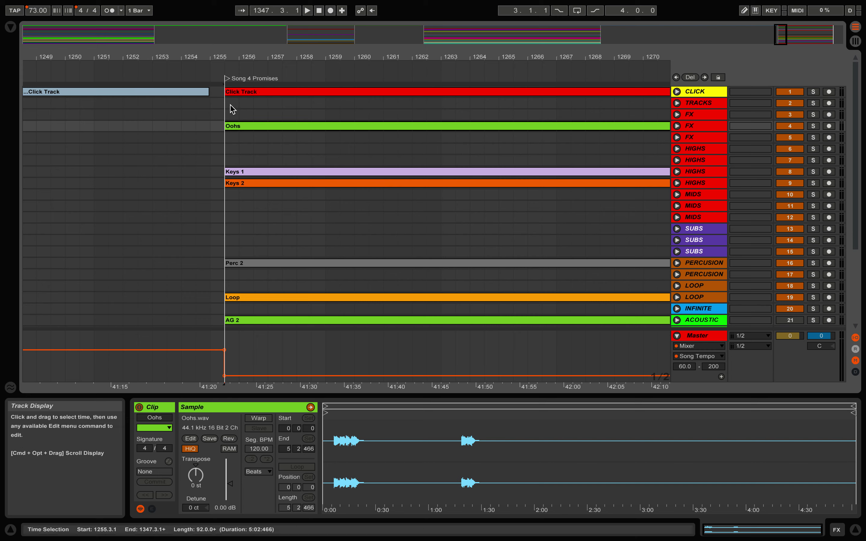
{"action": "left_click_drag", "start_coordinate": [229, 112], "coordinate": [310, 122]}
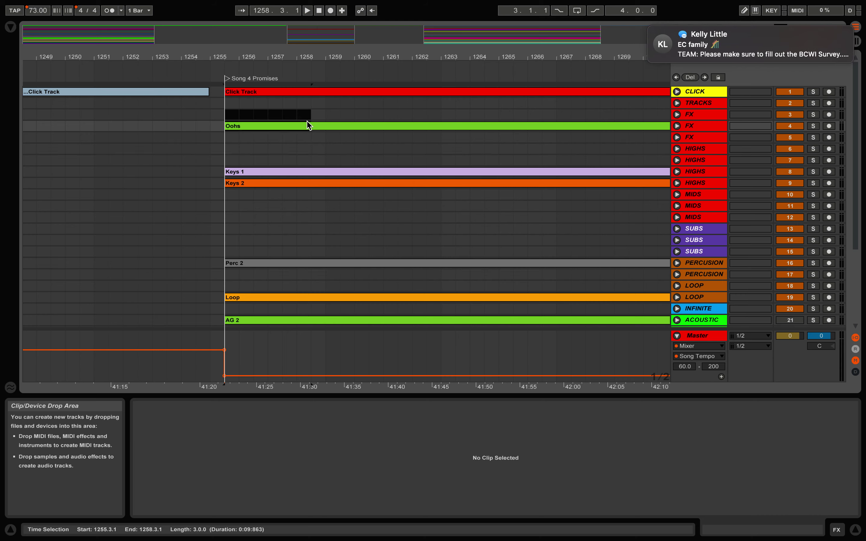
{"action": "left_click", "coordinate": [303, 145], "text": "shift"}
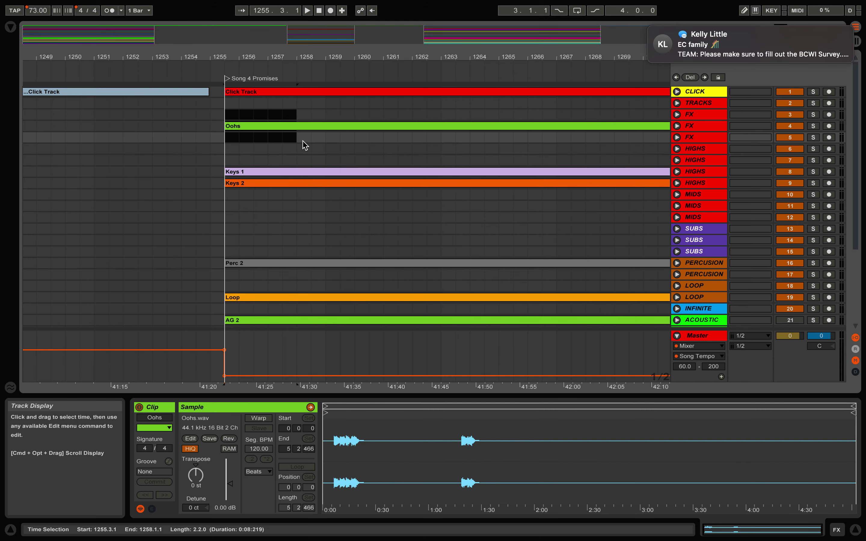
{"action": "key", "text": "Delete"}
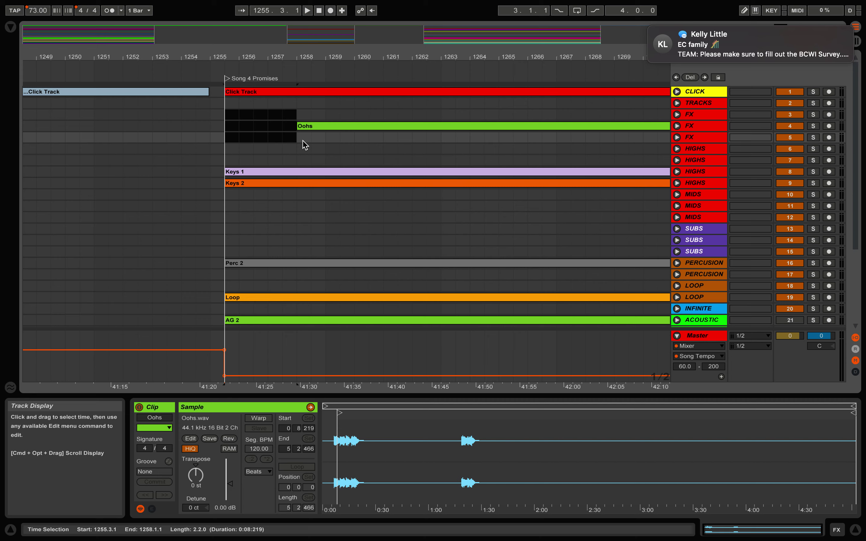
{"action": "left_click_drag", "start_coordinate": [292, 114], "coordinate": [435, 158]}
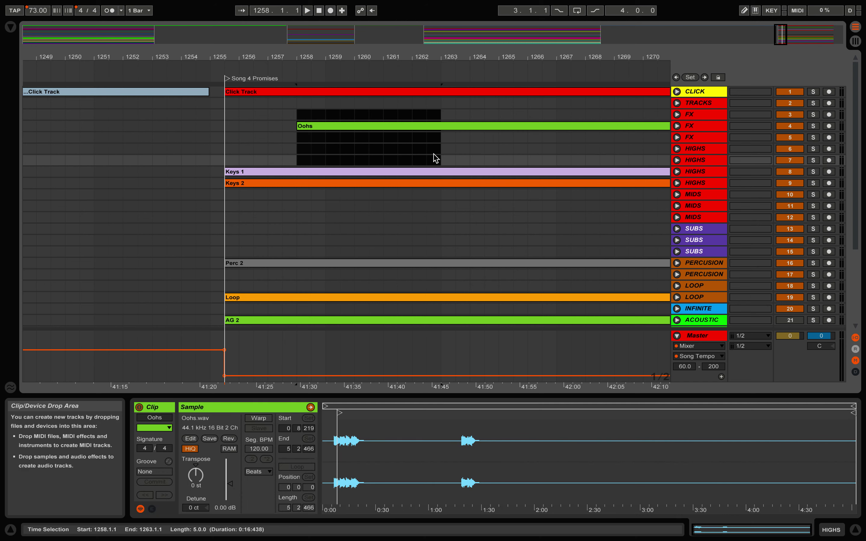
{"action": "key", "text": "Delete"}
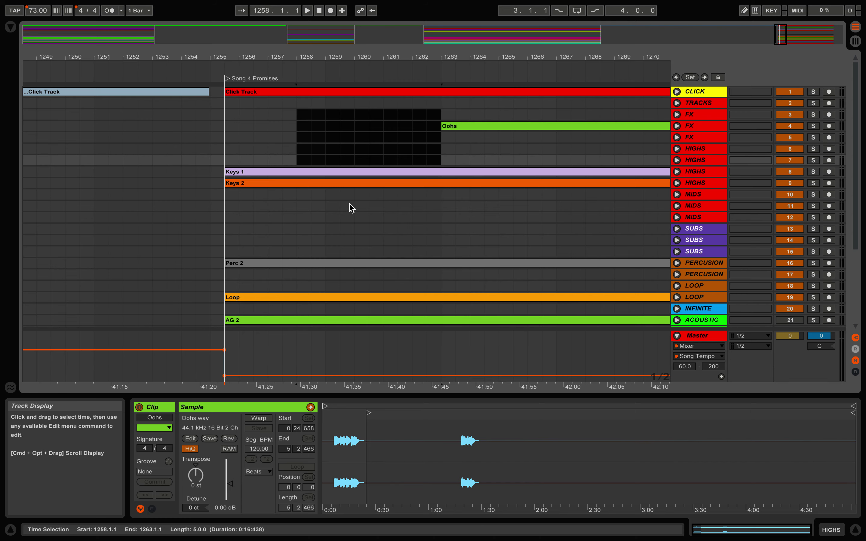
{"action": "left_click", "coordinate": [297, 160]}
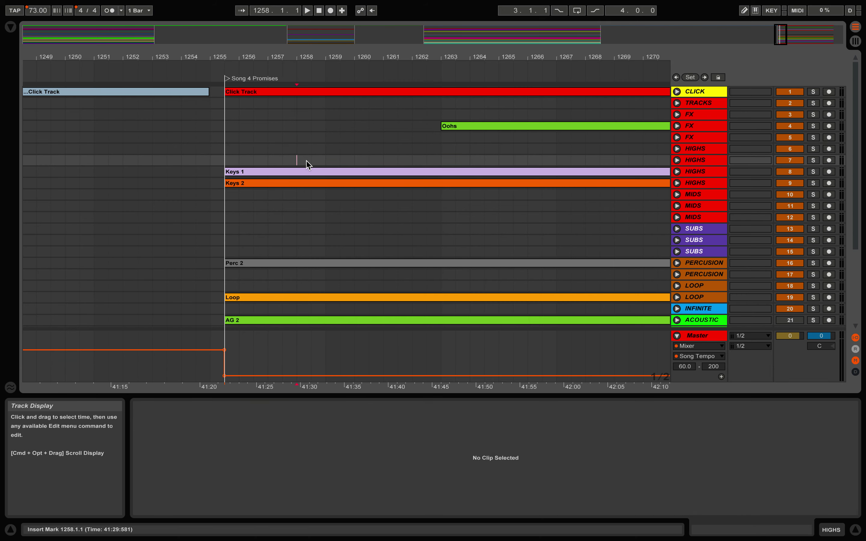
Place Perc.wav from the Finder folder on the second PERCUSION track at the Song 4 Promises locator.
{"action": "scroll", "coordinate": [330, 150], "scroll_direction": "down", "scroll_amount": 5}
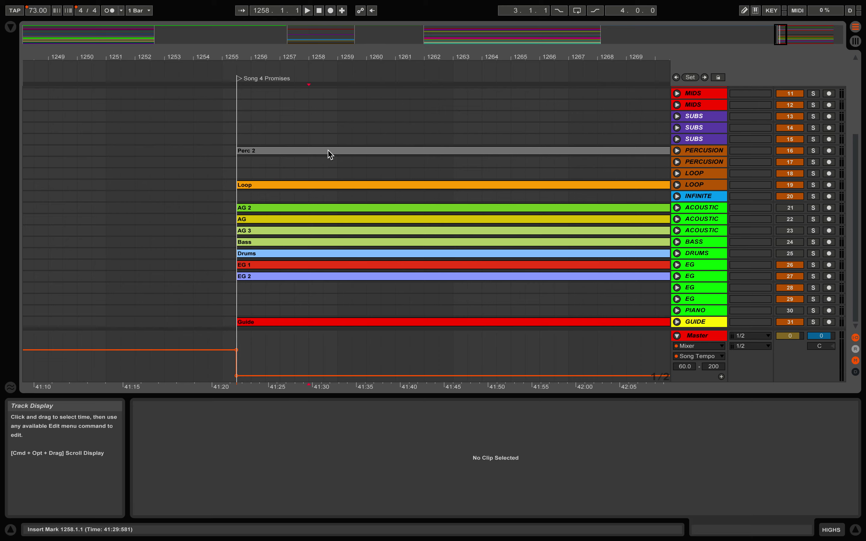
{"action": "scroll", "coordinate": [329, 151], "scroll_direction": "up", "scroll_amount": 5}
{"action": "key", "text": "ctrl+Right"}
{"action": "scroll", "coordinate": [382, 418], "scroll_direction": "down", "scroll_amount": 1}
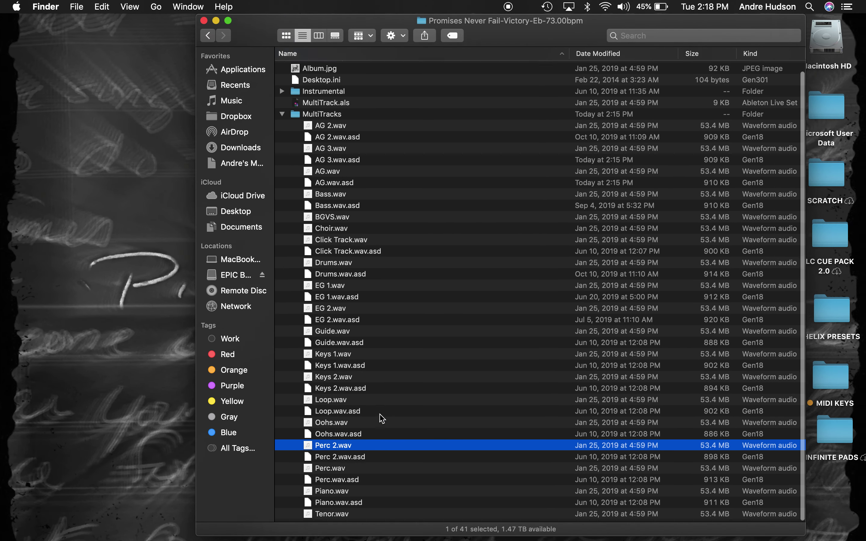
{"action": "left_click_drag", "start_coordinate": [341, 470], "coordinate": [247, 269]}
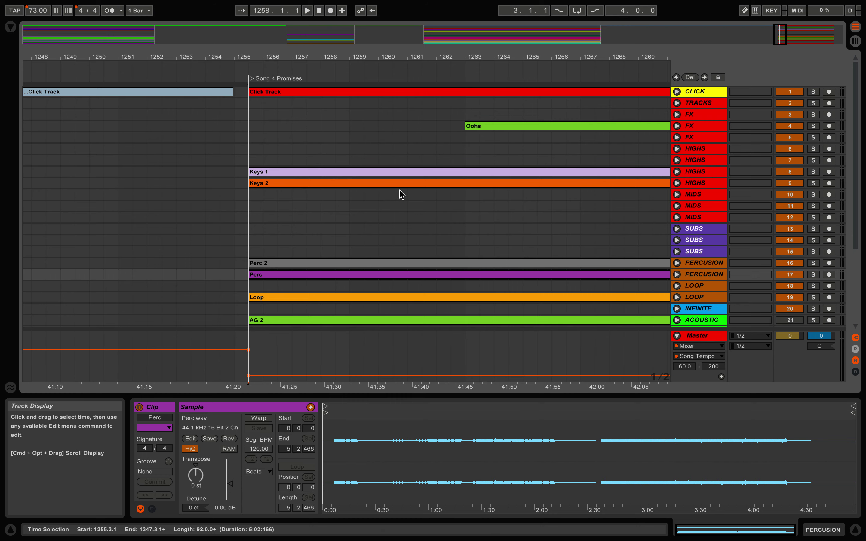
Place Piano.wav from the Finder folder on the PIANO track at the Song 4 Promises locator.
{"action": "key", "text": "ctrl+Right"}
{"action": "scroll", "coordinate": [434, 441], "scroll_direction": "down", "scroll_amount": 1}
{"action": "left_click", "coordinate": [352, 504]}
{"action": "left_click_drag", "start_coordinate": [356, 495], "coordinate": [343, 313]}
{"action": "scroll", "coordinate": [373, 280], "scroll_direction": "up", "scroll_amount": 10}
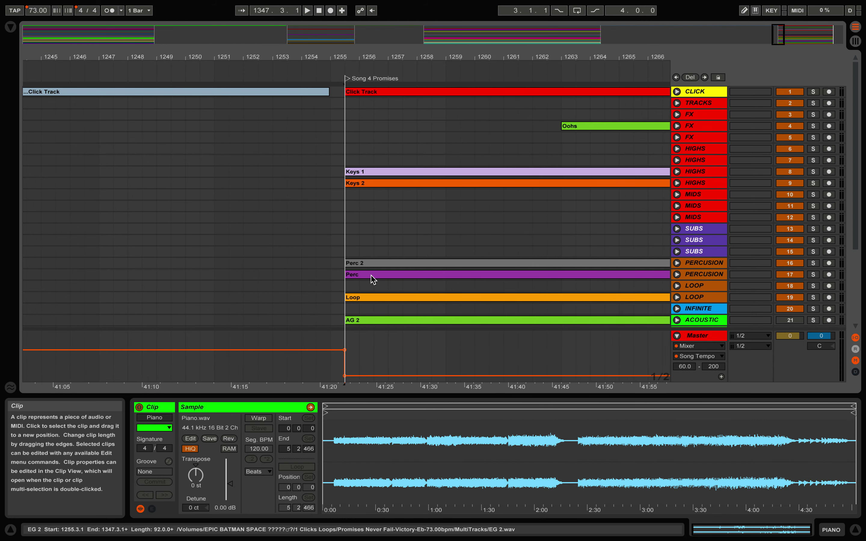
Duplicate the Song 4 Click Track clip directly after itself and add a locator named RESC 4 where the copy starts.
{"action": "left_click", "coordinate": [384, 93]}
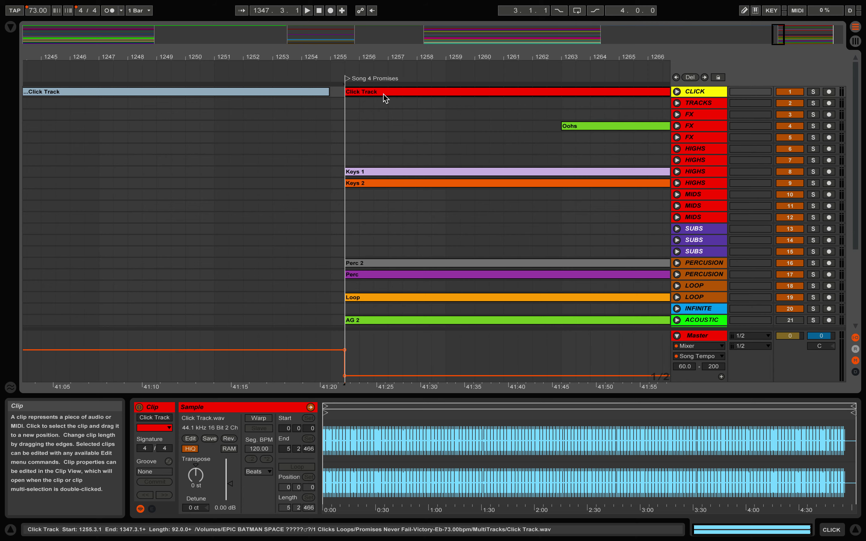
{"action": "key", "text": "super+d"}
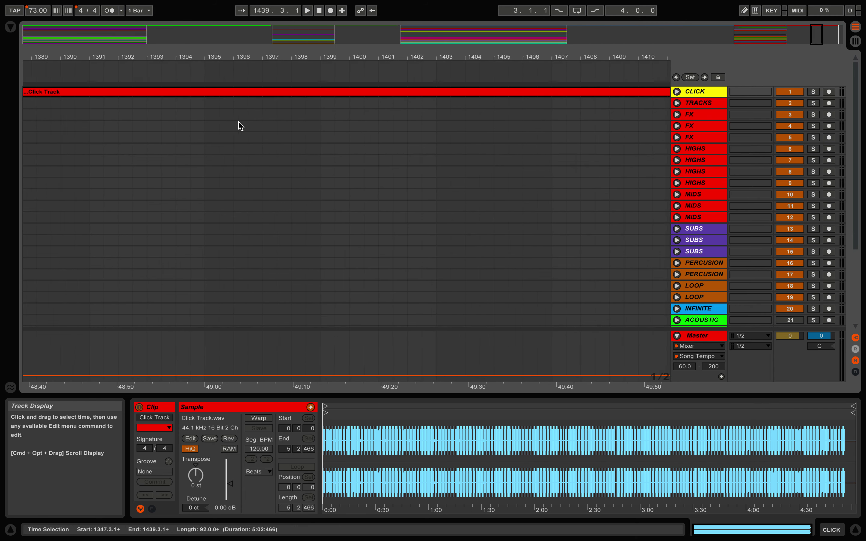
{"action": "scroll", "coordinate": [240, 126], "scroll_direction": "left", "scroll_amount": 10}
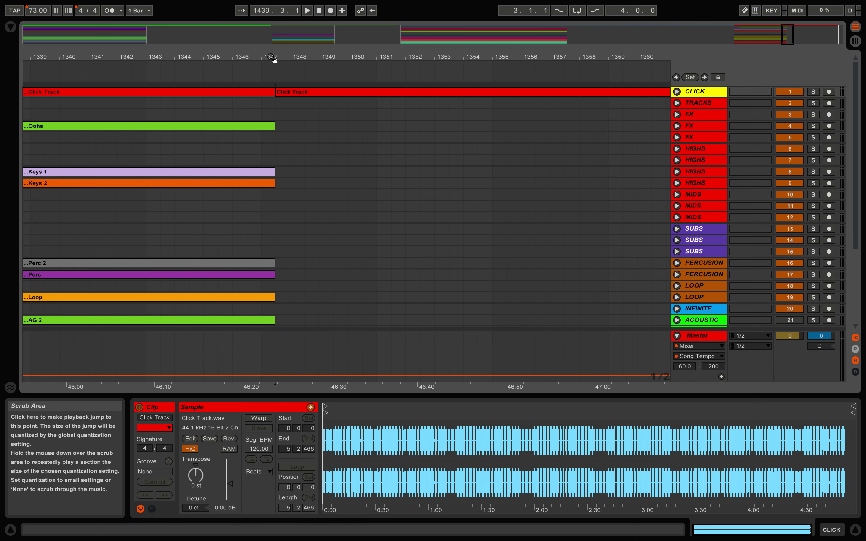
{"action": "right_click", "coordinate": [275, 72]}
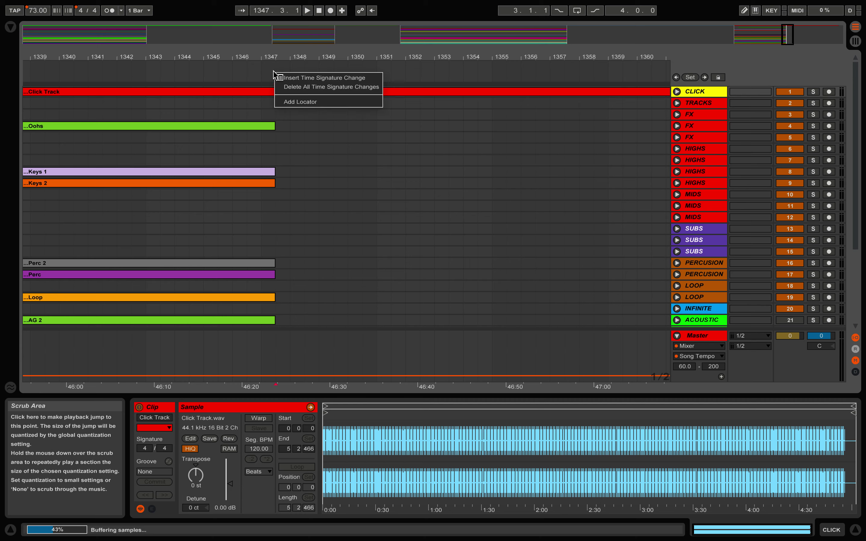
{"action": "left_click", "coordinate": [287, 101]}
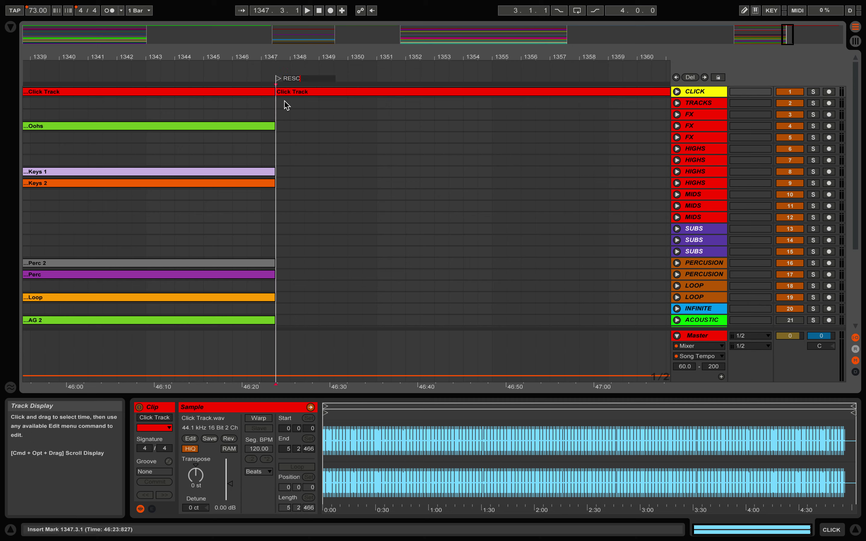
{"action": "key", "text": "Return"}
{"action": "key", "text": "ctrl+Left"}
{"action": "scroll", "coordinate": [216, 222], "scroll_direction": "down", "scroll_amount": 5}
{"action": "key", "text": "ctrl+Right"}
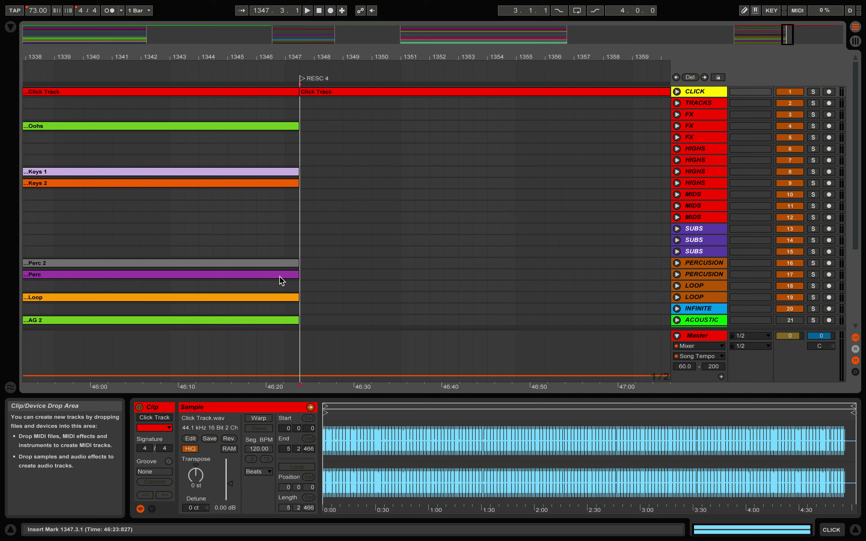
Play the end of Song 4 from about bar 1340 into the RESC 4 click section with the system volume raised.
{"action": "left_click", "coordinate": [85, 71]}
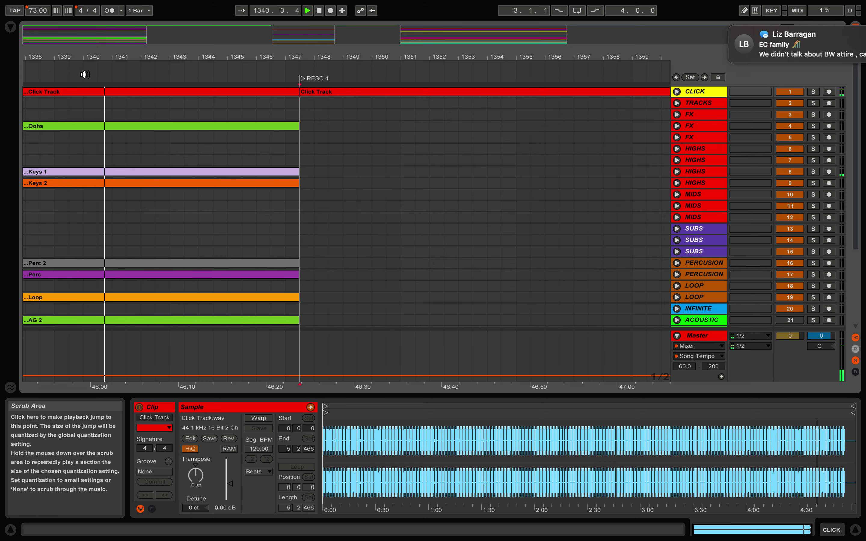
{"action": "key", "text": "XF86AudioRaiseVolume"}
{"action": "key", "text": "XF86AudioRaiseVolume"}
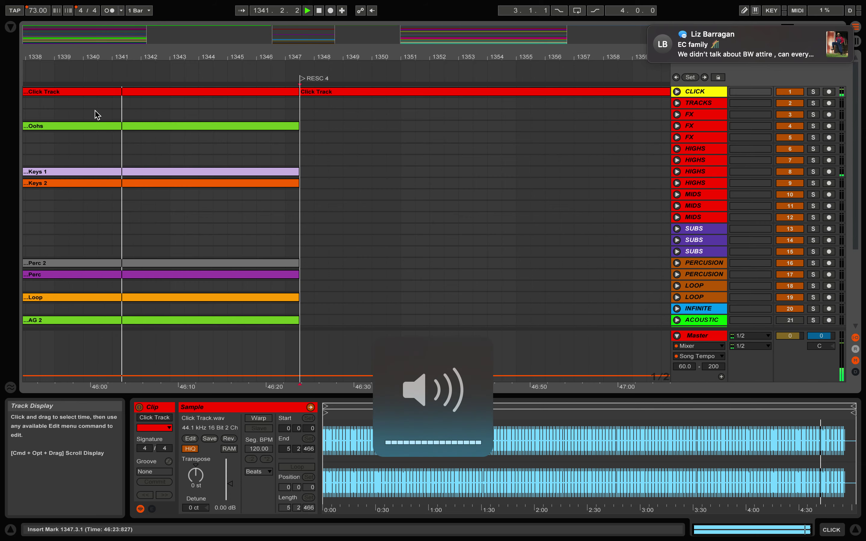
{"action": "scroll", "coordinate": [133, 180], "scroll_direction": "left", "scroll_amount": 10}
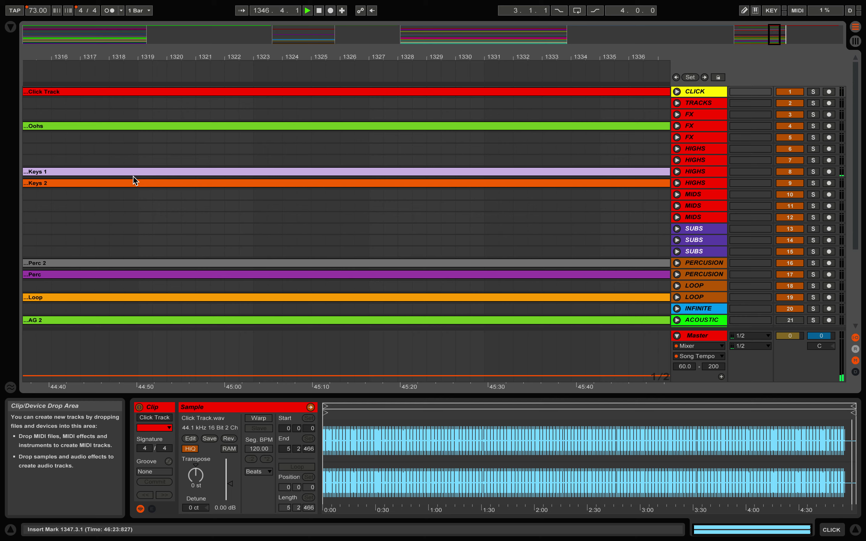
{"action": "left_click_drag", "start_coordinate": [228, 57], "coordinate": [228, 34]}
{"action": "left_click_drag", "start_coordinate": [556, 56], "coordinate": [531, 56]}
{"action": "key", "text": "space"}
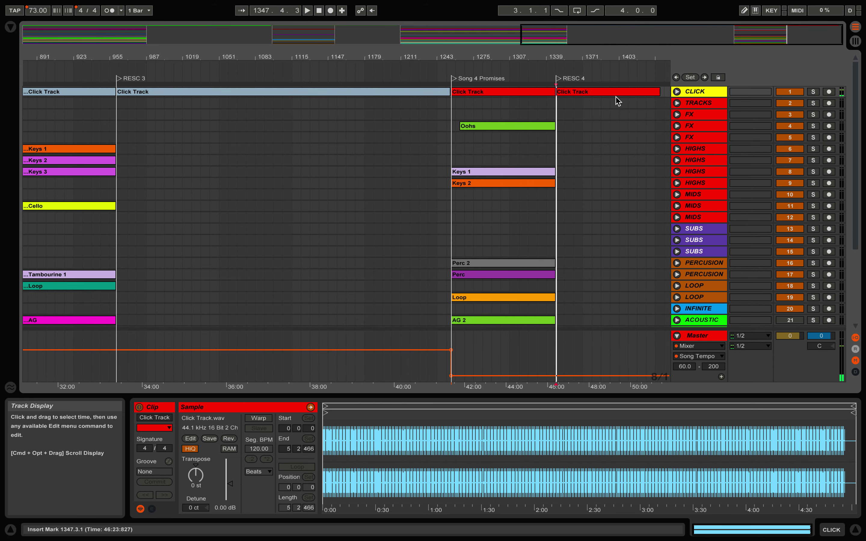
Enable Warp on all Song 4 Promises clips from Oohs through Piano, excluding Click Track and Guide, while the song plays.
{"action": "left_click", "coordinate": [485, 70]}
{"action": "left_click", "coordinate": [469, 126]}
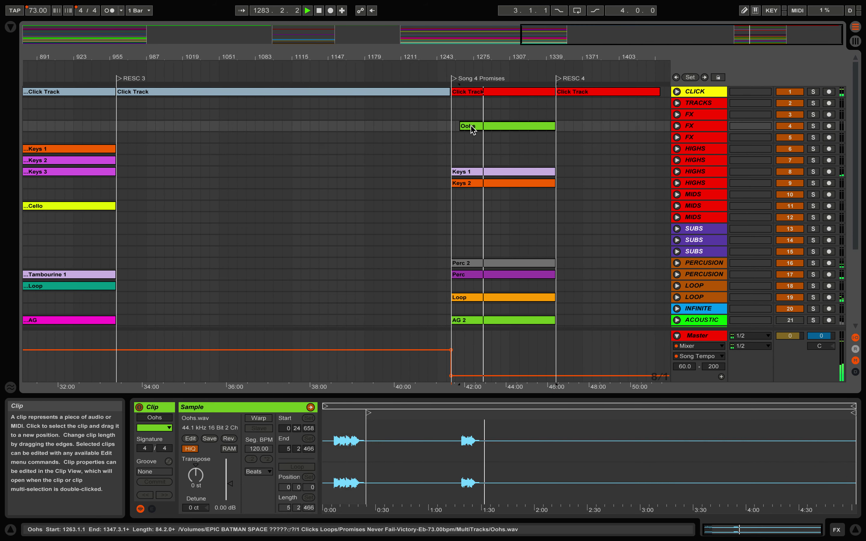
{"action": "left_click", "coordinate": [477, 184], "text": "shift"}
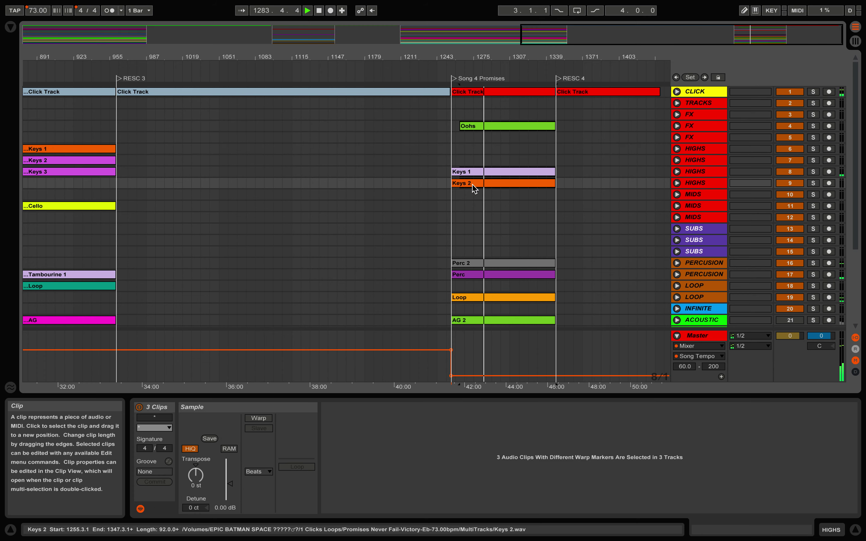
{"action": "left_click", "coordinate": [471, 262], "text": "shift"}
{"action": "left_click", "coordinate": [469, 275], "text": "shift"}
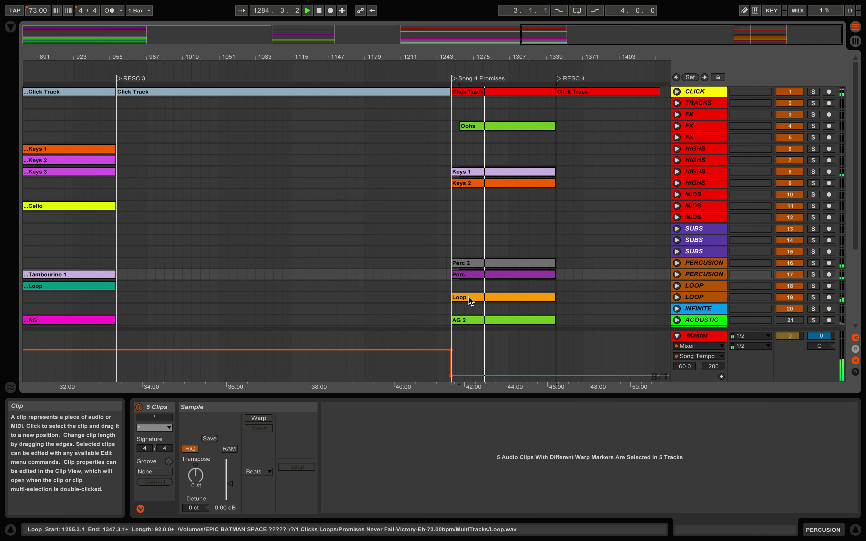
{"action": "left_click", "coordinate": [470, 299], "text": "shift"}
{"action": "scroll", "coordinate": [471, 301], "scroll_direction": "down", "scroll_amount": 3}
{"action": "left_click", "coordinate": [472, 272], "text": "shift"}
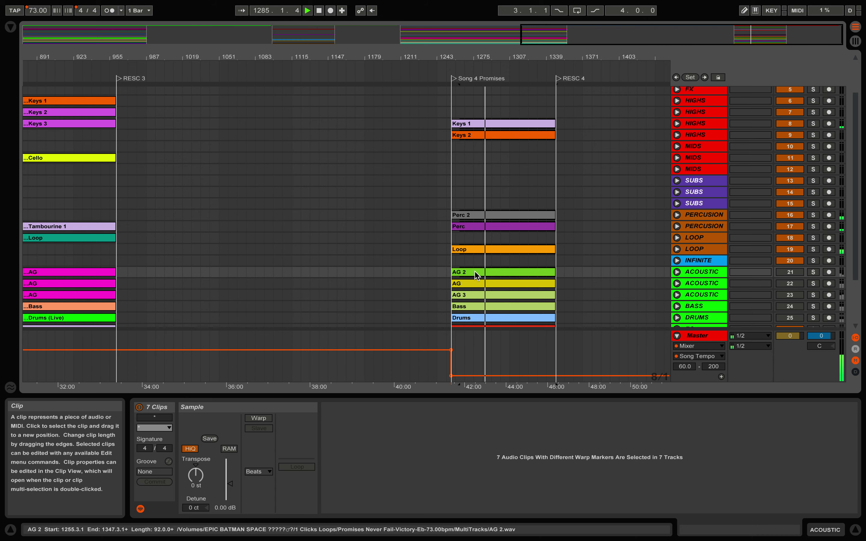
{"action": "left_click", "coordinate": [472, 284], "text": "shift"}
{"action": "left_click", "coordinate": [471, 295], "text": "shift"}
{"action": "left_click", "coordinate": [469, 306], "text": "shift"}
{"action": "left_click", "coordinate": [467, 318], "text": "shift"}
{"action": "scroll", "coordinate": [467, 318], "scroll_direction": "down", "scroll_amount": 4}
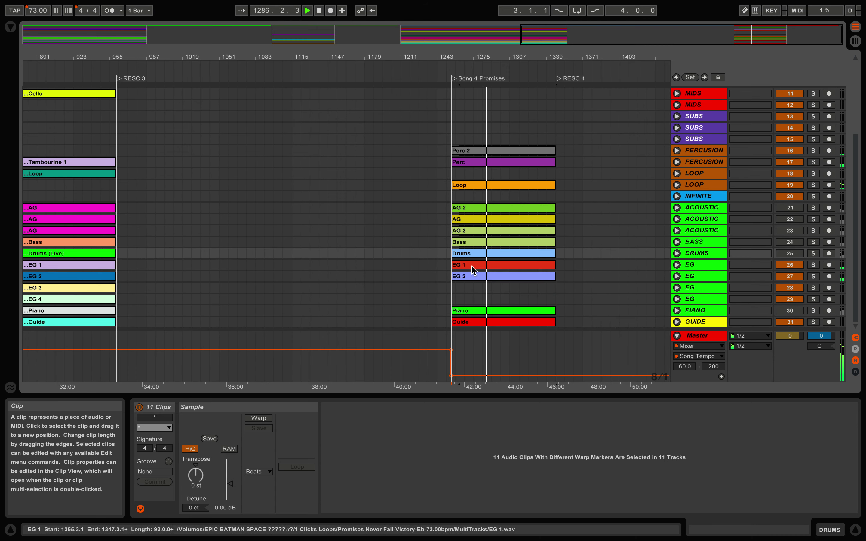
{"action": "left_click", "coordinate": [470, 267], "text": "shift"}
{"action": "left_click", "coordinate": [470, 278], "text": "shift"}
{"action": "left_click", "coordinate": [464, 310], "text": "shift"}
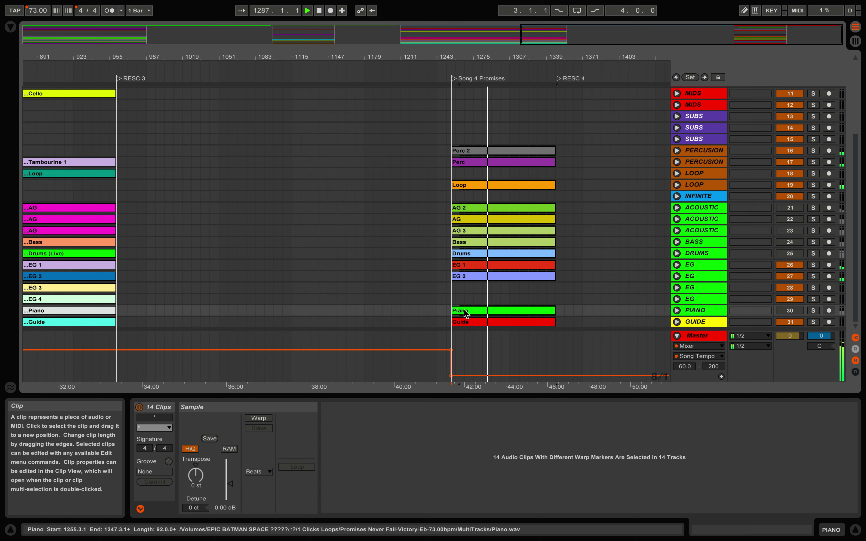
{"action": "left_click", "coordinate": [261, 418]}
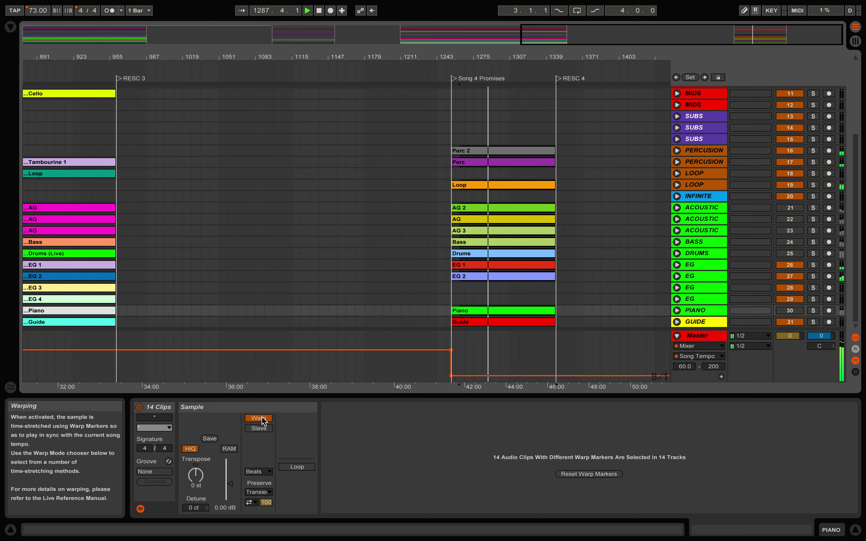
Set the warp mode of the selected Song 4 Promises clips to Complex and transpose them to -1 st.
{"action": "left_click", "coordinate": [269, 473]}
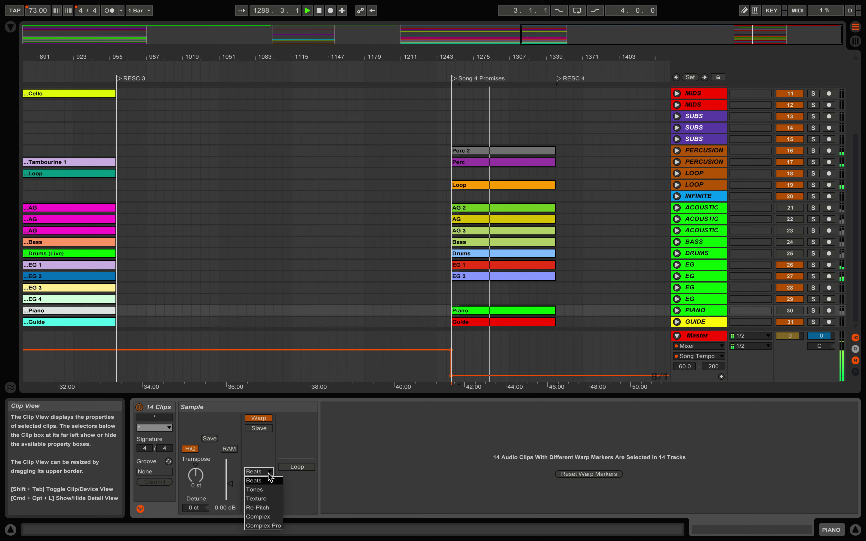
{"action": "left_click", "coordinate": [263, 517]}
{"action": "left_click_drag", "start_coordinate": [197, 475], "coordinate": [197, 481]}
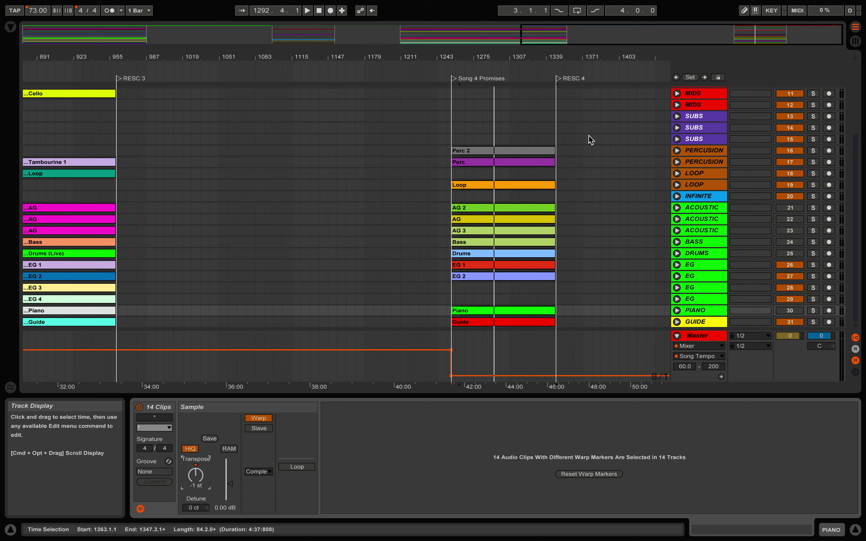
{"action": "left_click", "coordinate": [573, 150]}
Show the whole set from Song 1 to RESC 4 in the Arrangement and collapse the Master track.
{"action": "scroll", "coordinate": [574, 149], "scroll_direction": "up", "scroll_amount": 5}
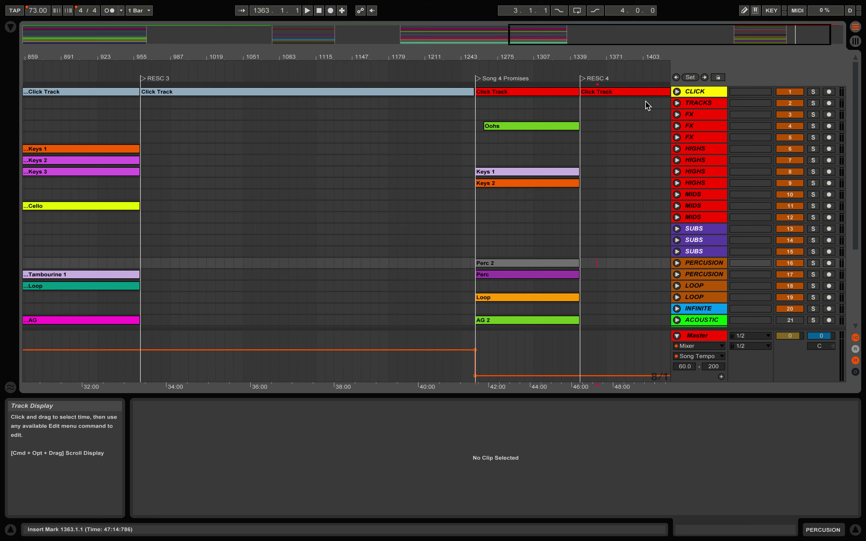
{"action": "scroll", "coordinate": [547, 173], "scroll_direction": "down", "scroll_amount": 5}
{"action": "scroll", "coordinate": [553, 268], "scroll_direction": "up", "scroll_amount": 5}
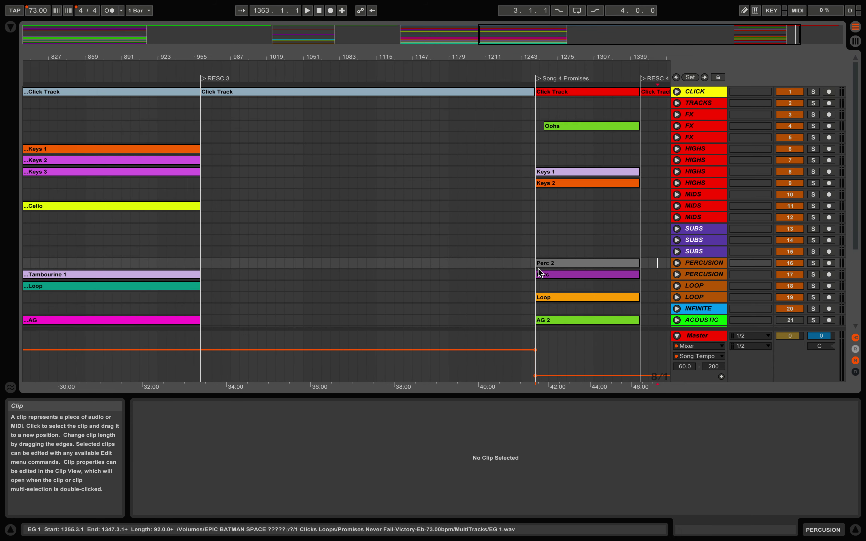
{"action": "left_click_drag", "start_coordinate": [437, 55], "coordinate": [545, 55]}
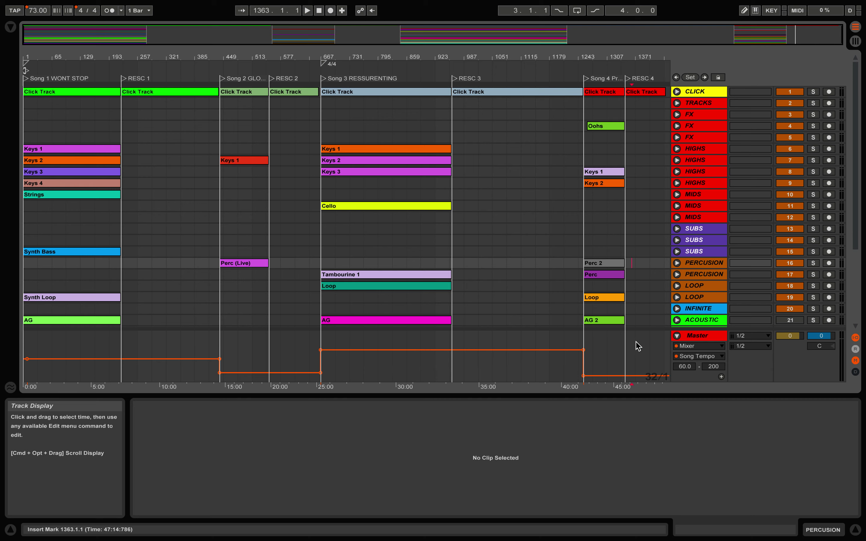
{"action": "left_click", "coordinate": [677, 337]}
{"action": "scroll", "coordinate": [676, 337], "scroll_direction": "down", "scroll_amount": 5}
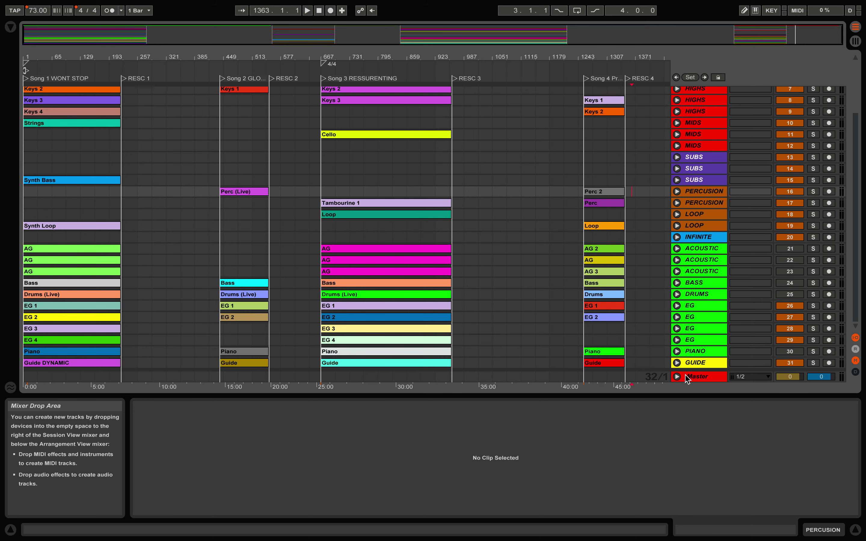
{"action": "left_click", "coordinate": [678, 377]}
{"action": "left_click", "coordinate": [677, 336]}
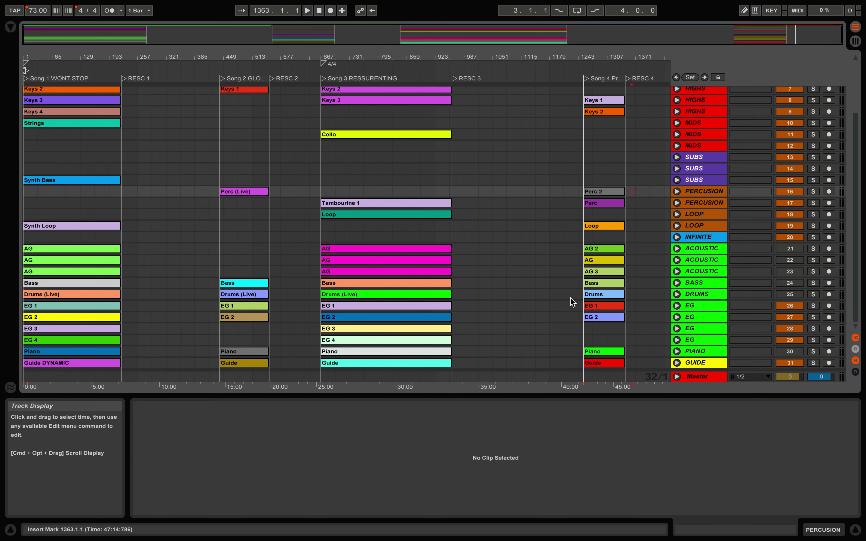
{"action": "scroll", "coordinate": [573, 303], "scroll_direction": "up", "scroll_amount": 5}
{"action": "scroll", "coordinate": [444, 183], "scroll_direction": "down", "scroll_amount": 1}
{"action": "scroll", "coordinate": [444, 183], "scroll_direction": "up", "scroll_amount": 1}
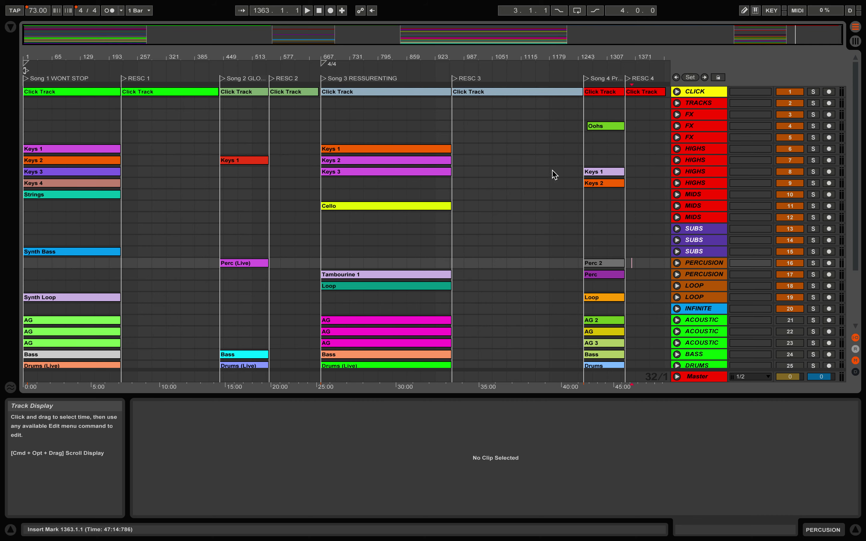
In Key Map Mode, assign 1 to the Song 1 locator, q to RESC 1, 2 to Song 2 and w to RESC 2.
{"action": "left_click", "coordinate": [772, 11]}
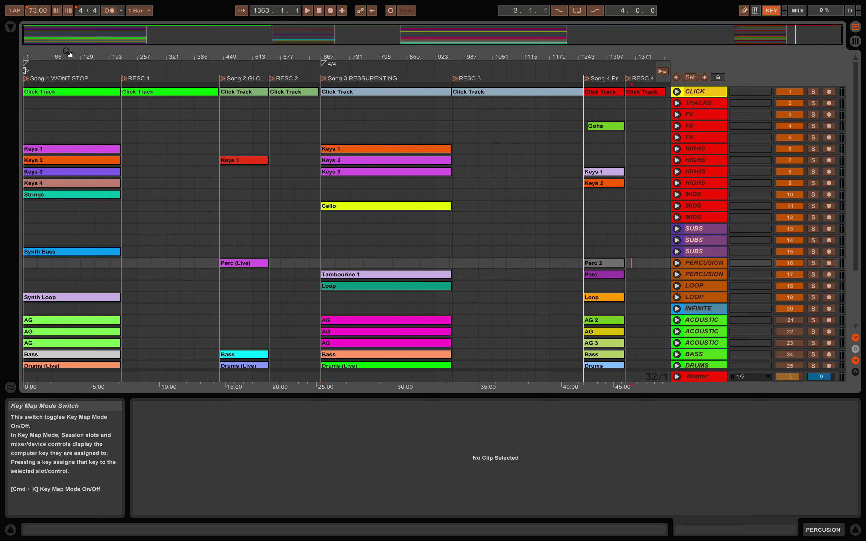
{"action": "left_click", "coordinate": [27, 79]}
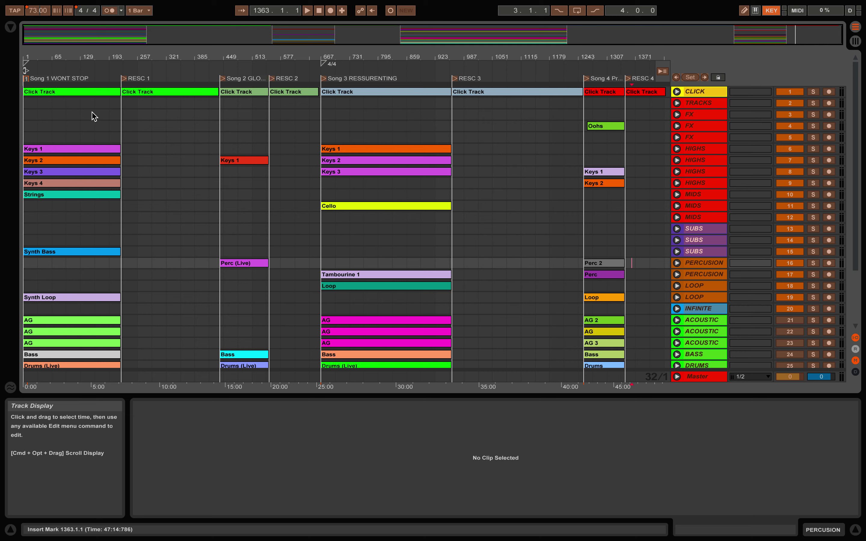
{"action": "left_click", "coordinate": [125, 81]}
{"action": "key", "text": "q"}
{"action": "left_click", "coordinate": [224, 79]}
{"action": "key", "text": "2"}
{"action": "left_click", "coordinate": [271, 79]}
{"action": "key", "text": "w"}
Assign 3 to the Song 3 locator, e to RESC 3, 4 to Song 4 and r to RESC 4, and leave Key Map Mode.
{"action": "left_click", "coordinate": [324, 79]}
{"action": "key", "text": "3"}
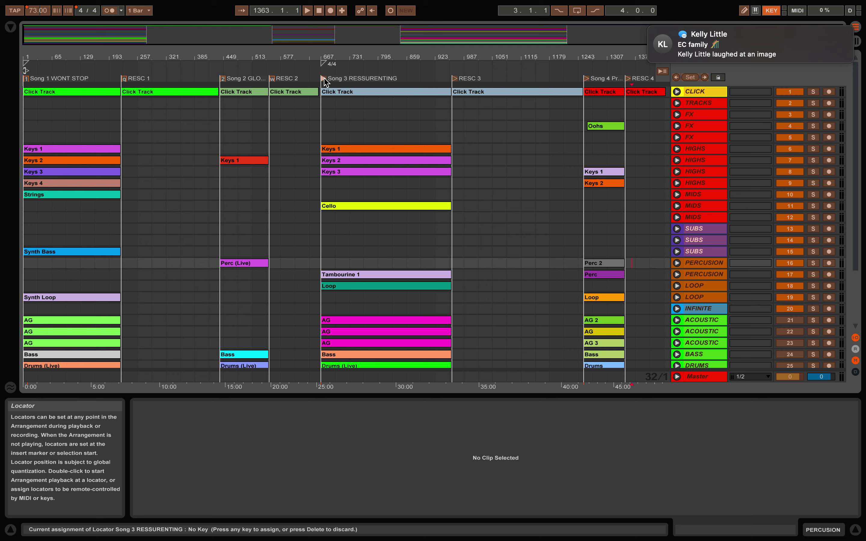
{"action": "right_click", "coordinate": [456, 79]}
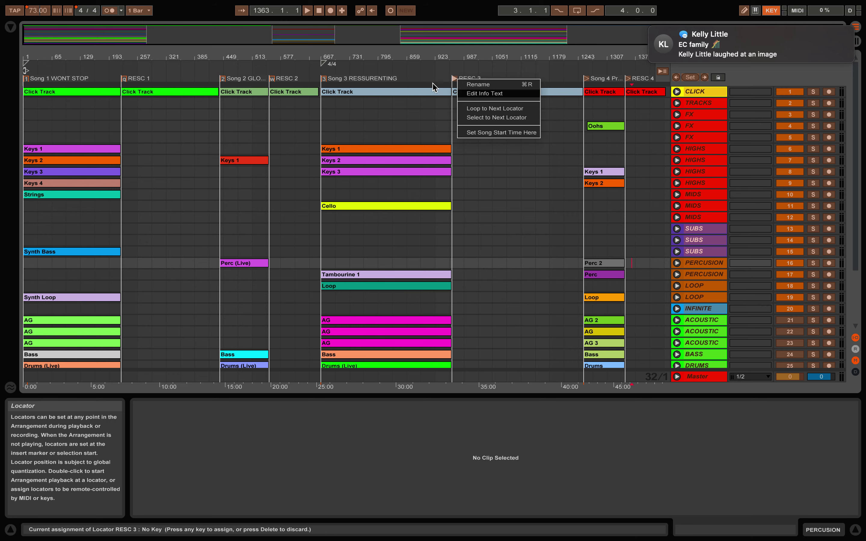
{"action": "left_click", "coordinate": [441, 77]}
{"action": "key", "text": "e"}
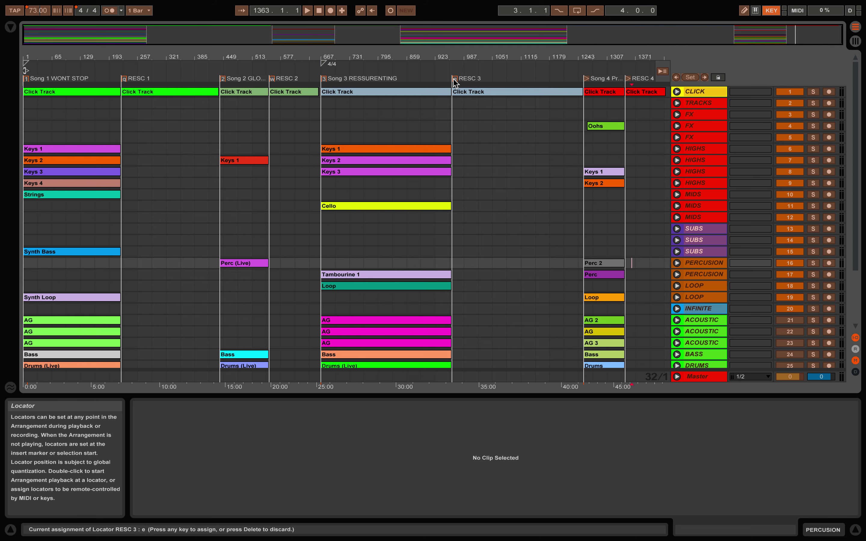
{"action": "left_click", "coordinate": [587, 79]}
{"action": "key", "text": "4"}
{"action": "left_click", "coordinate": [630, 79]}
{"action": "key", "text": "r"}
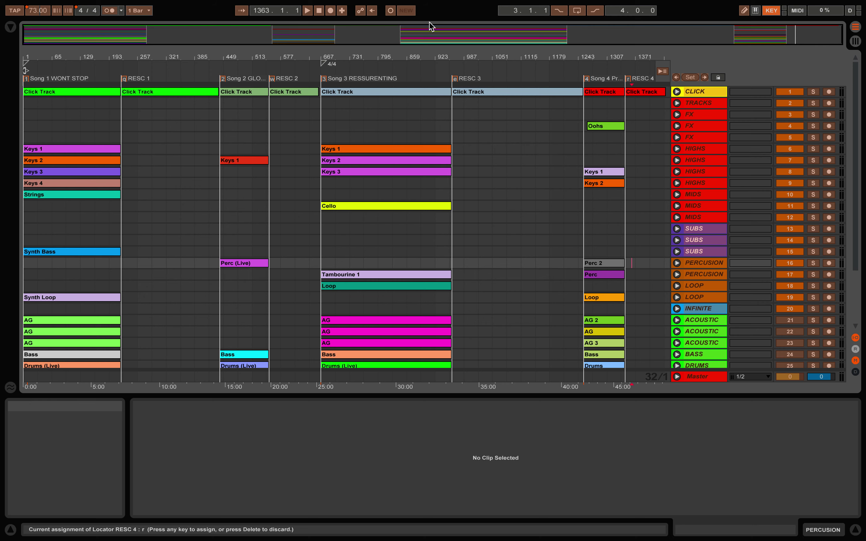
{"action": "left_click", "coordinate": [771, 10]}
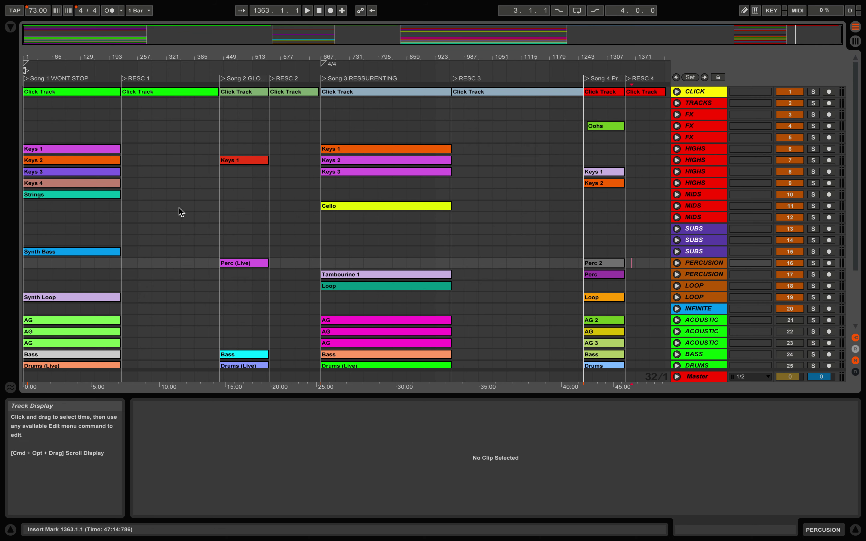
Check the service name and date in the Planning Center plan in Safari and return to Ableton Live.
{"action": "mouse_move", "coordinate": [175, 4]}
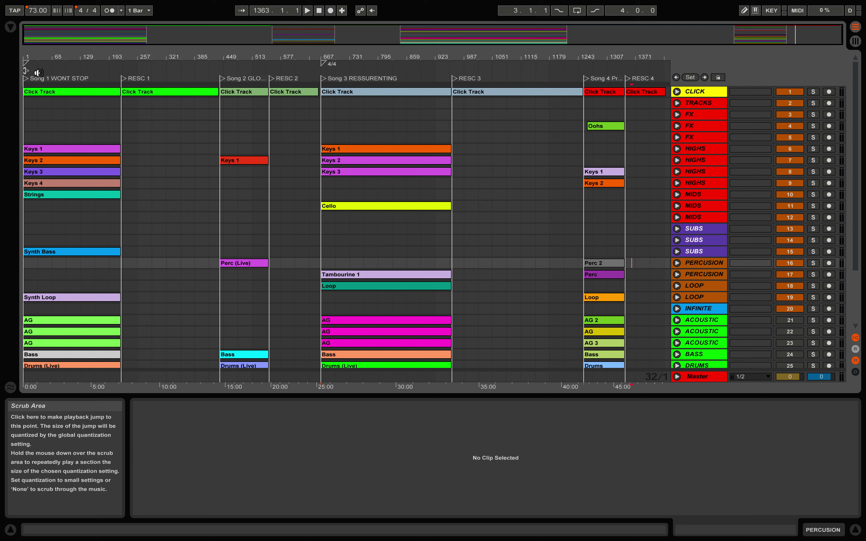
{"action": "mouse_move", "coordinate": [126, 5]}
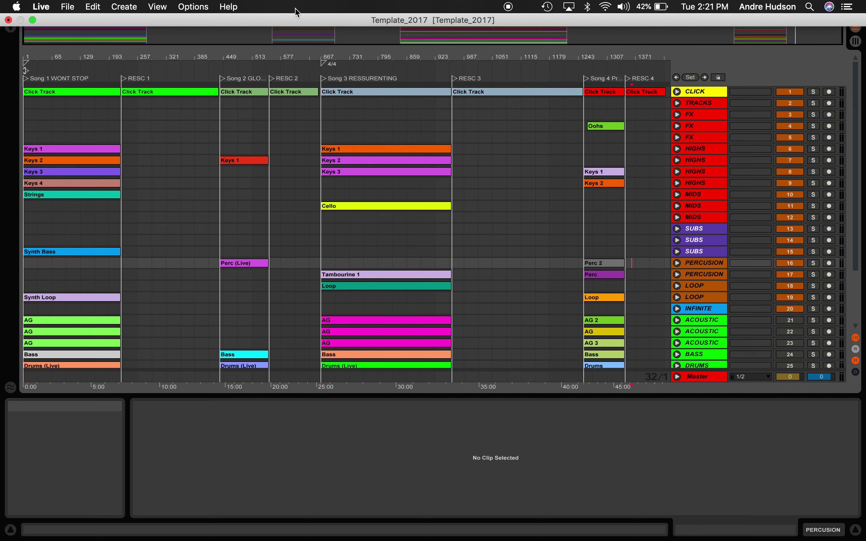
{"action": "key", "text": "ctrl+Left"}
{"action": "scroll", "coordinate": [280, 202], "scroll_direction": "up", "scroll_amount": 15}
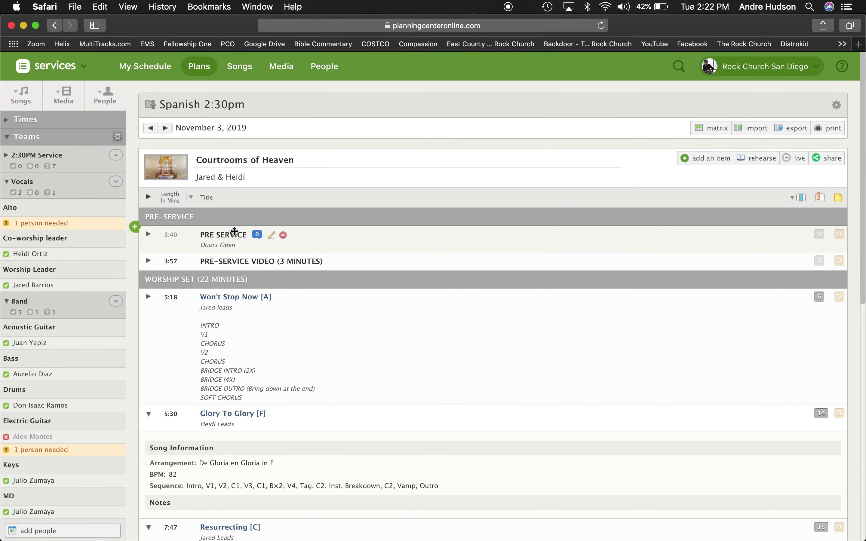
{"action": "key", "text": "ctrl+Right"}
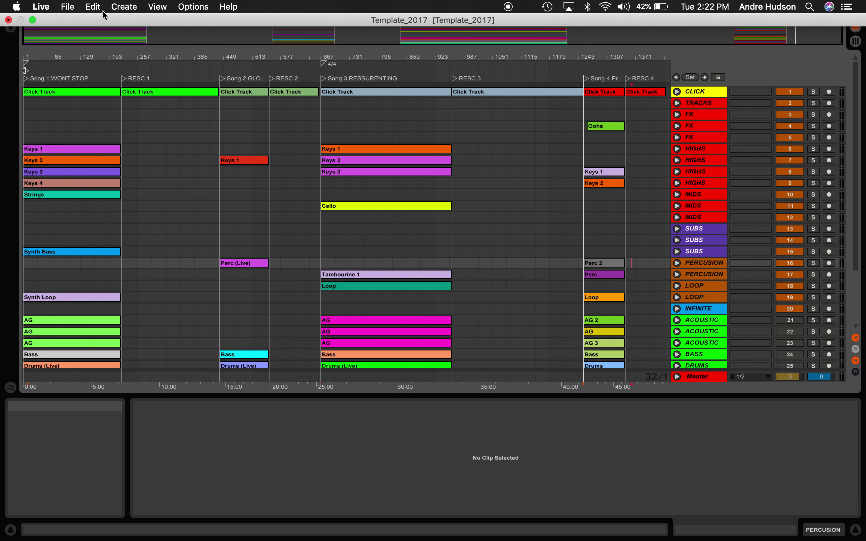
Save the Live Set as Nov 3rd SPANISH on the EPIC BATMAN SPACE drive.
{"action": "left_click", "coordinate": [68, 8]}
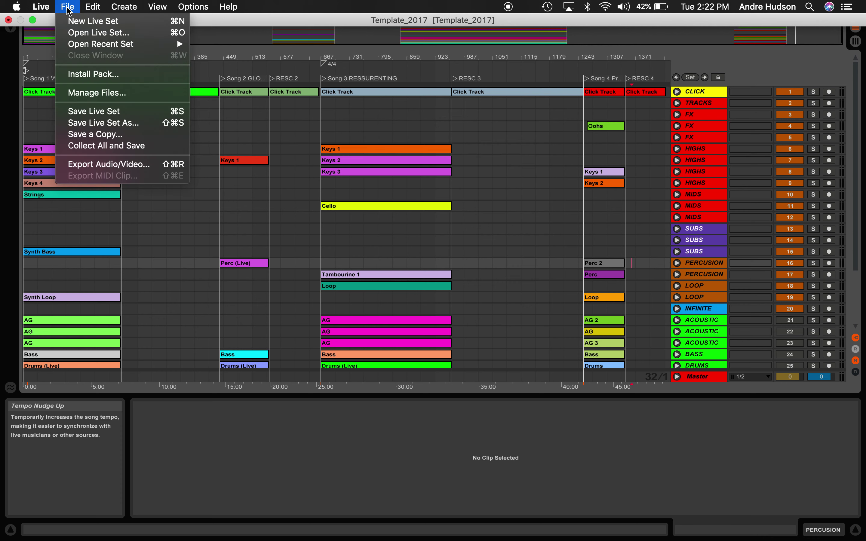
{"action": "left_click", "coordinate": [114, 126]}
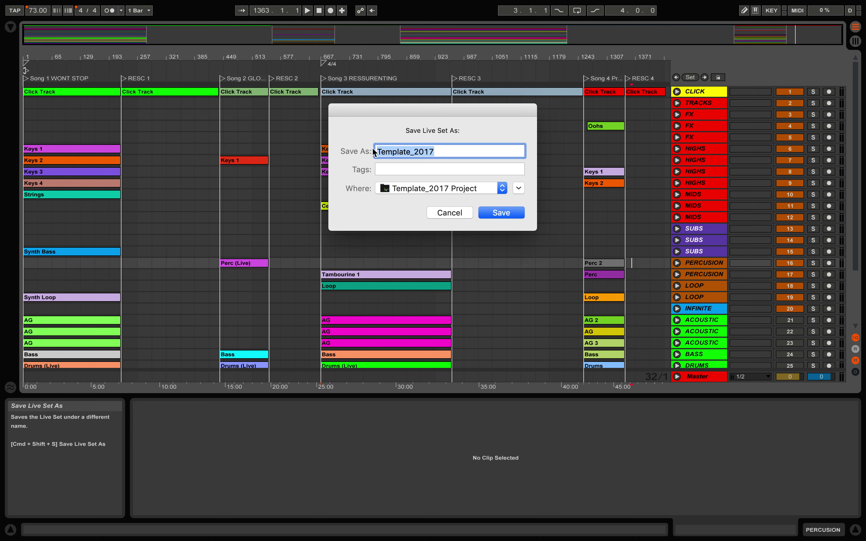
{"action": "type", "text": "Nov"}
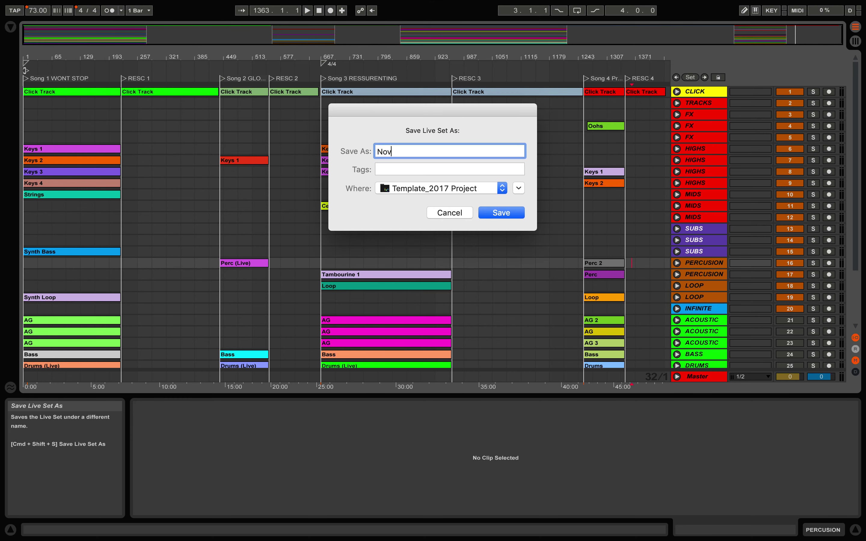
{"action": "type", "text": " 3rd SPANISH"}
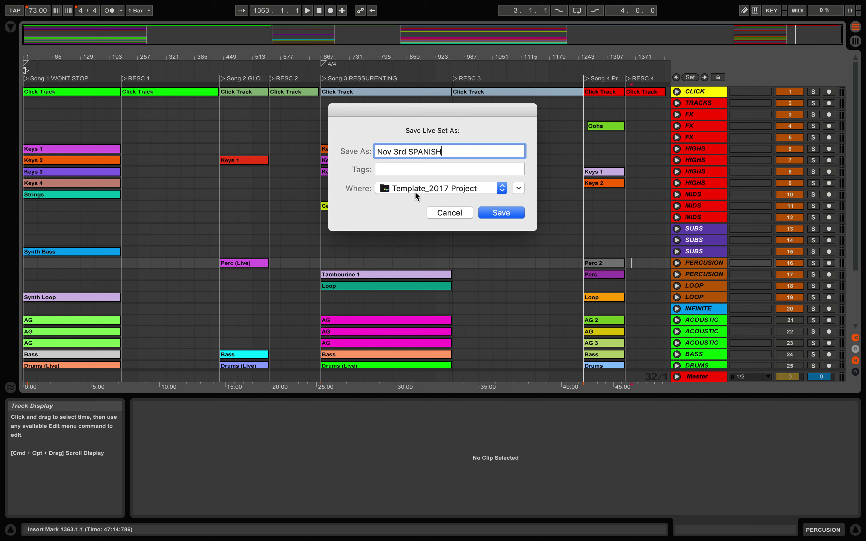
{"action": "left_click", "coordinate": [502, 188]}
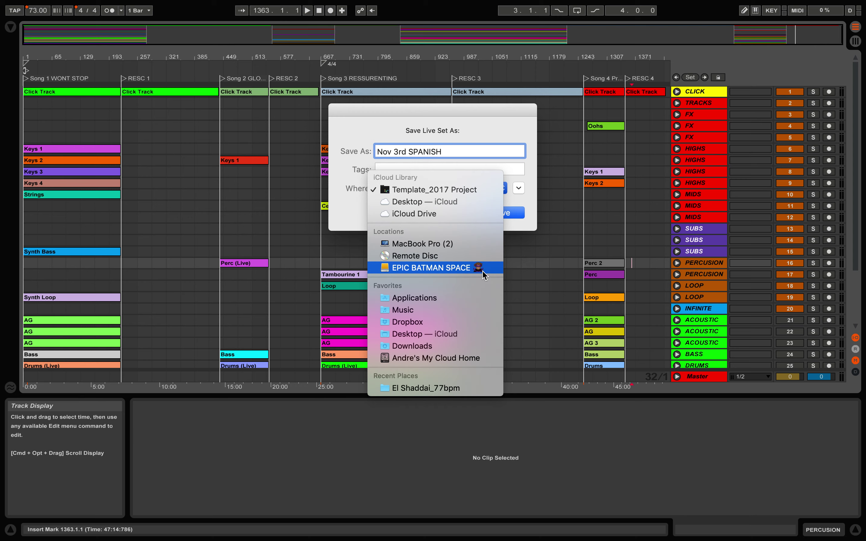
{"action": "left_click", "coordinate": [442, 273]}
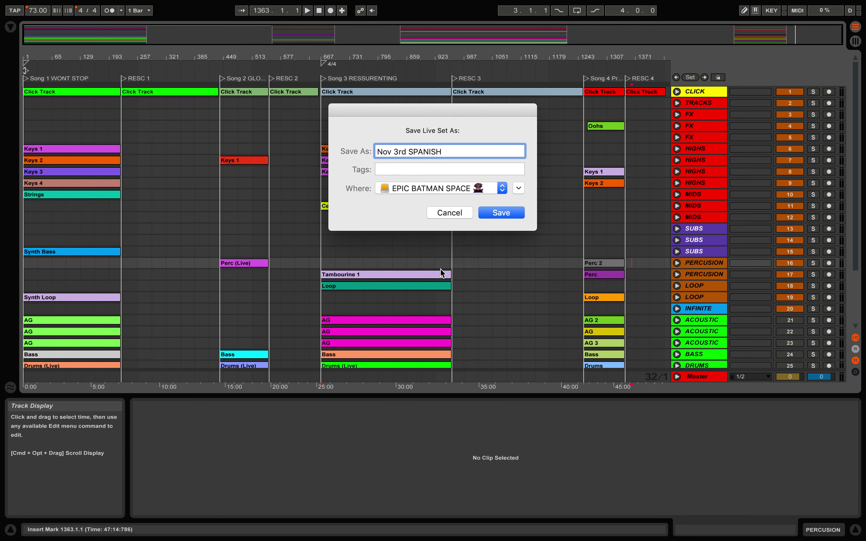
{"action": "left_click", "coordinate": [500, 213]}
{"action": "mouse_move", "coordinate": [413, 18]}
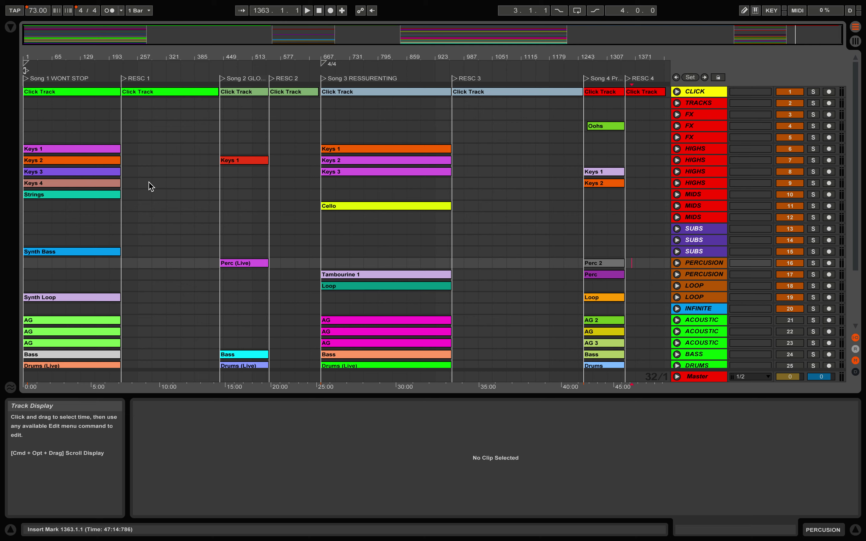
{"action": "left_click", "coordinate": [41, 6]}
{"action": "mouse_move", "coordinate": [68, 7]}
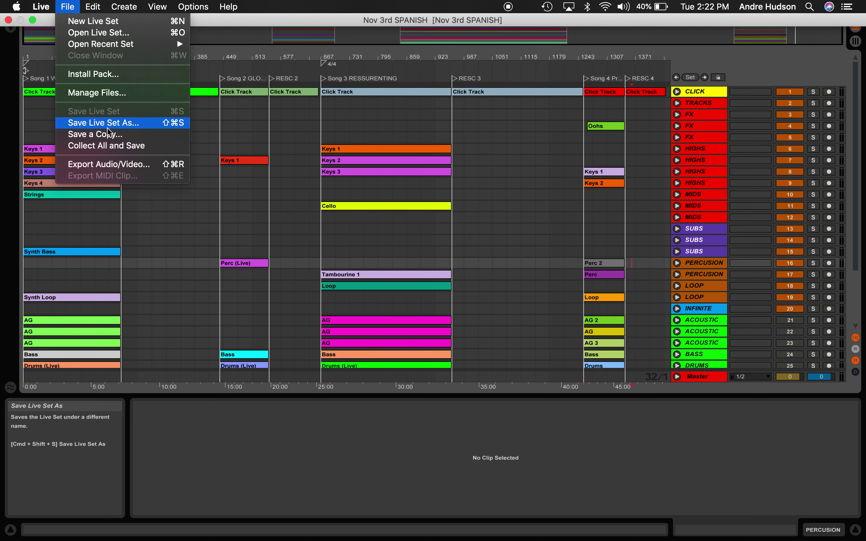
{"action": "left_click", "coordinate": [281, 171]}
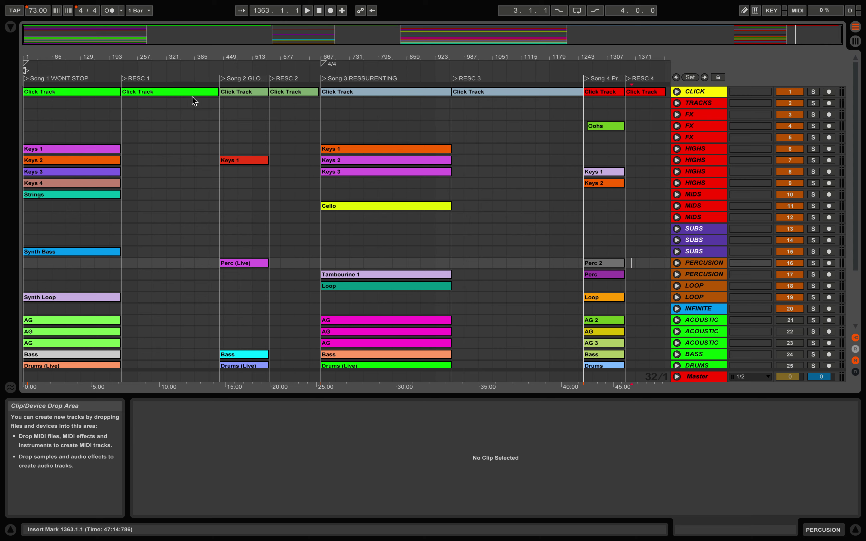
Collect all and save the set, copying files from elsewhere, other Projects, the User Library and Factory Packs into the project.
{"action": "mouse_move", "coordinate": [474, 4]}
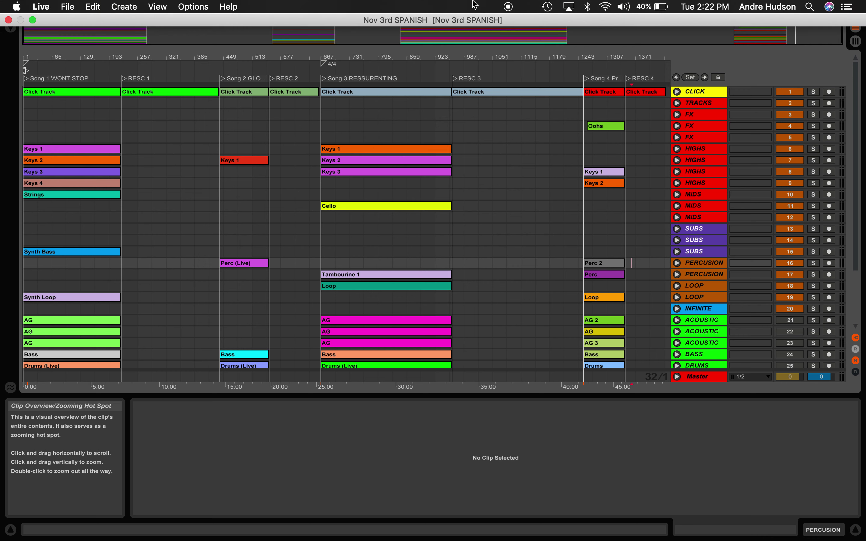
{"action": "left_click", "coordinate": [71, 8]}
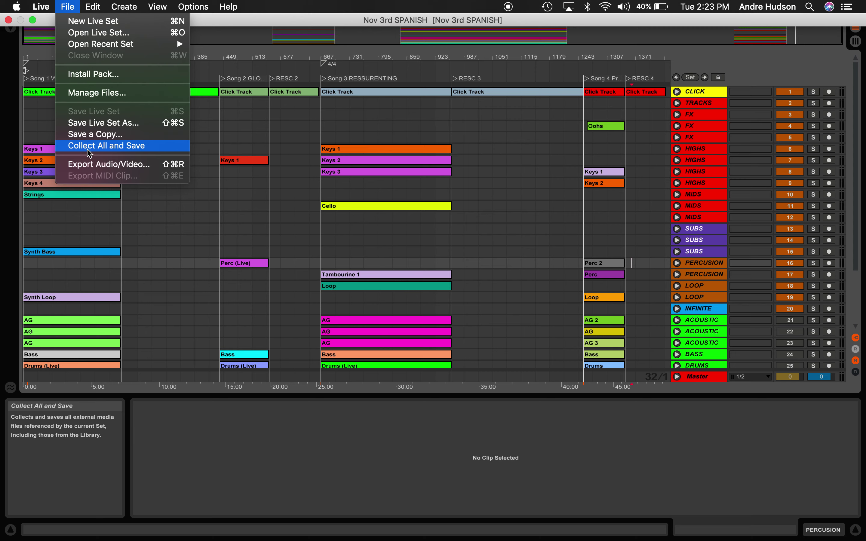
{"action": "left_click", "coordinate": [155, 148]}
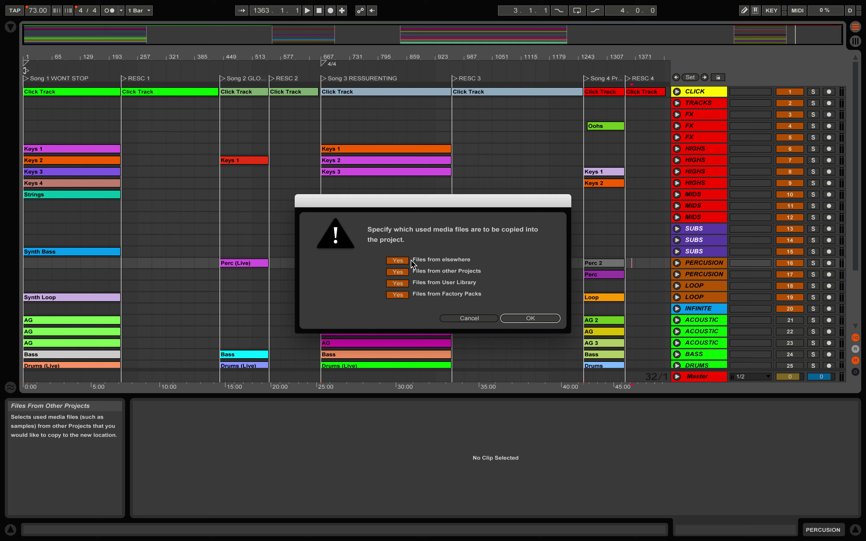
{"action": "left_click", "coordinate": [538, 317]}
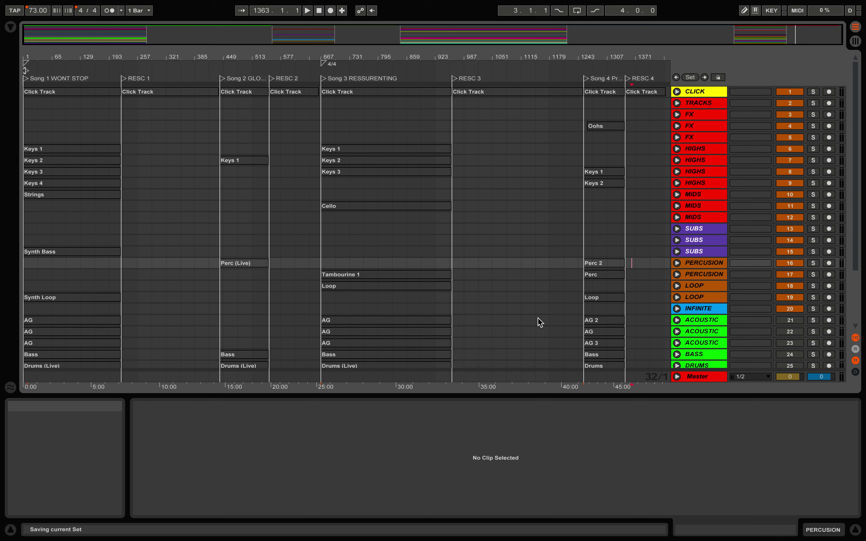